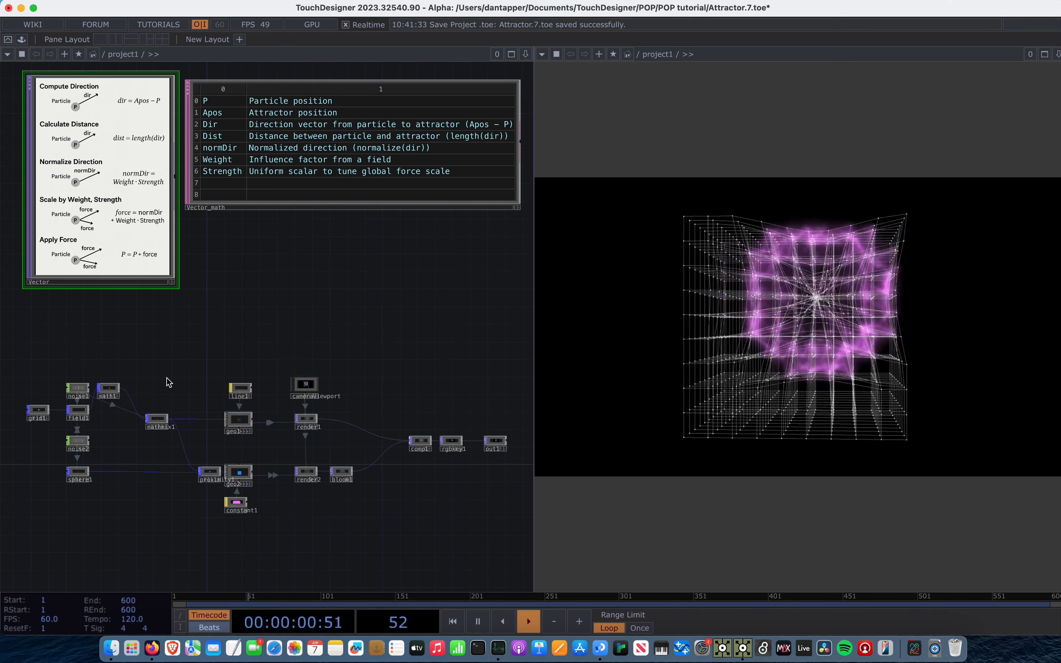
Switch to the browser and examine the Nature of Code Vectors chapter: interactive motion, point of vectors, vector math and normalizing vectors.
key("ctrl+Left")
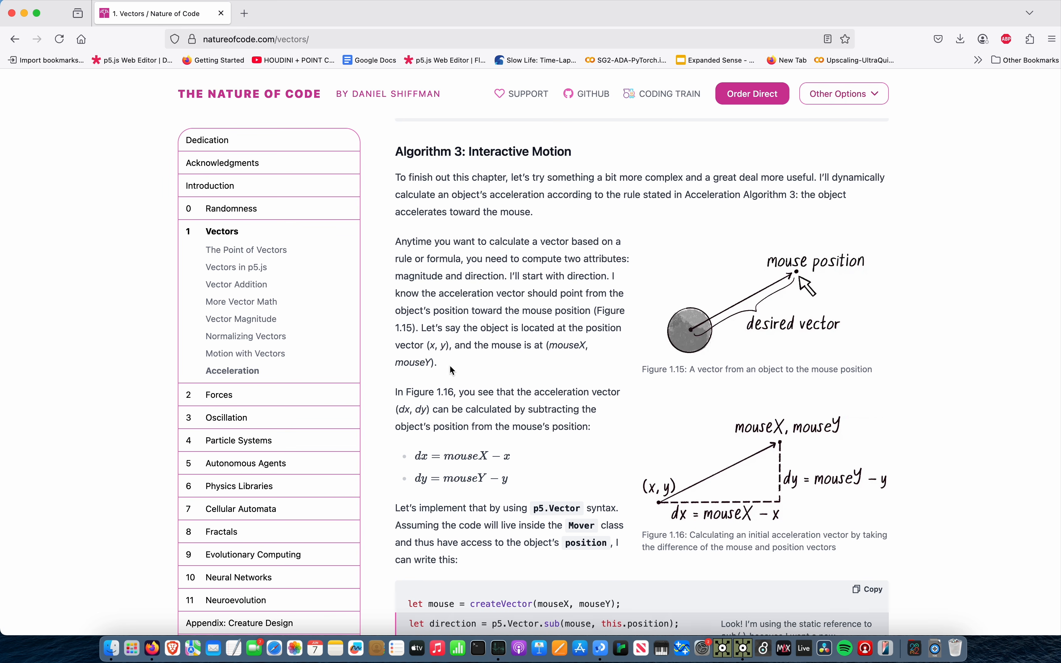
scroll(451, 368, "down", 15)
scroll(452, 371, "down", 5)
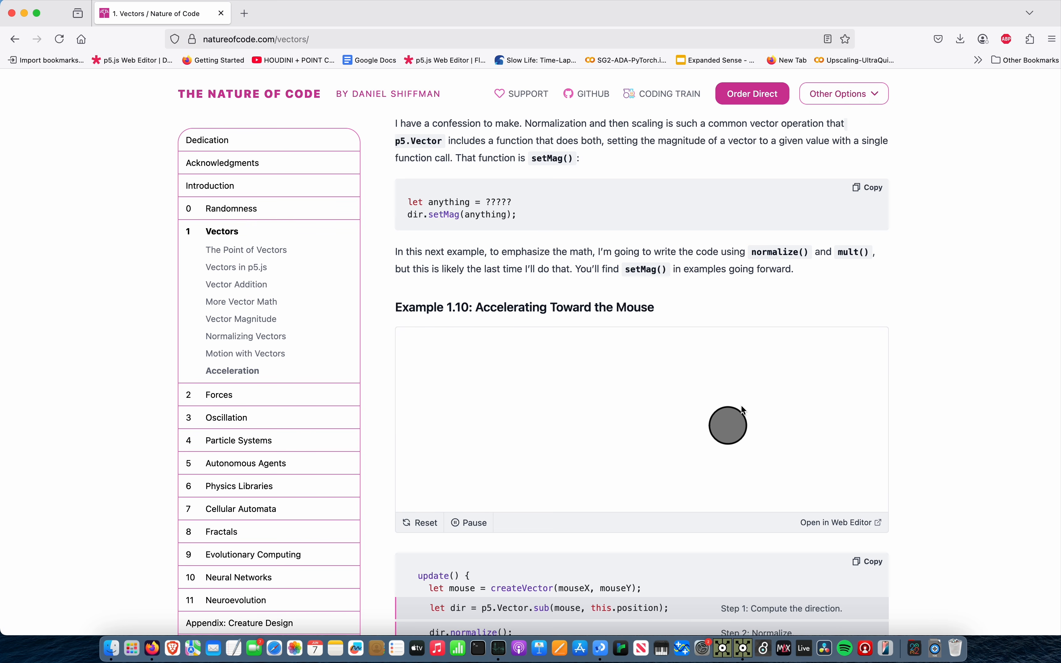
left_click(278, 252)
scroll(496, 372, "down", 15)
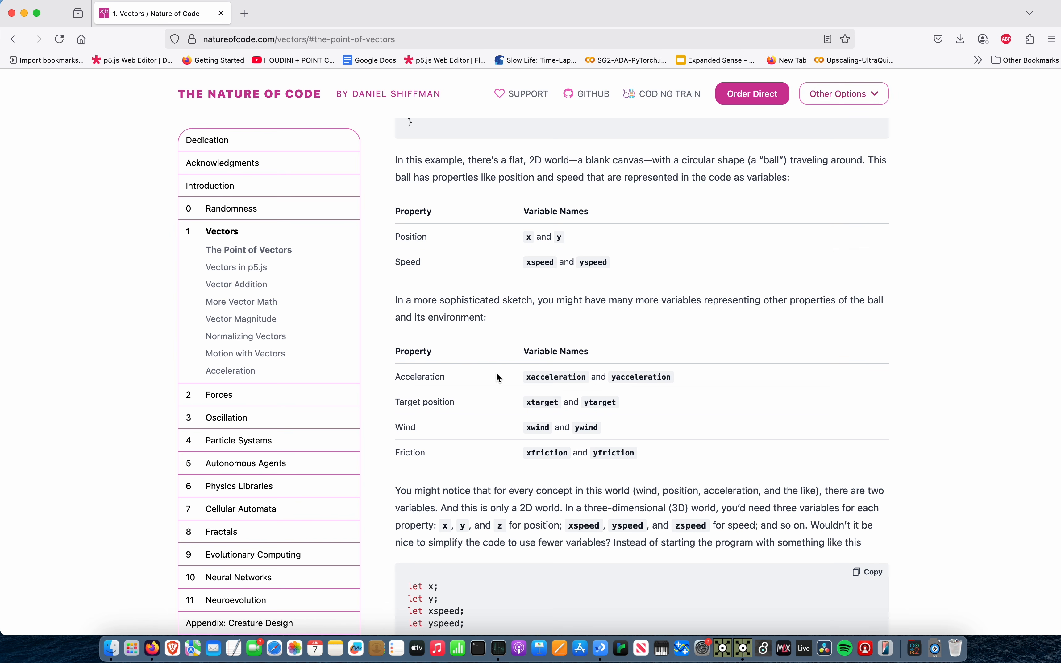
scroll(717, 360, "down", 10)
scroll(717, 364, "down", 5)
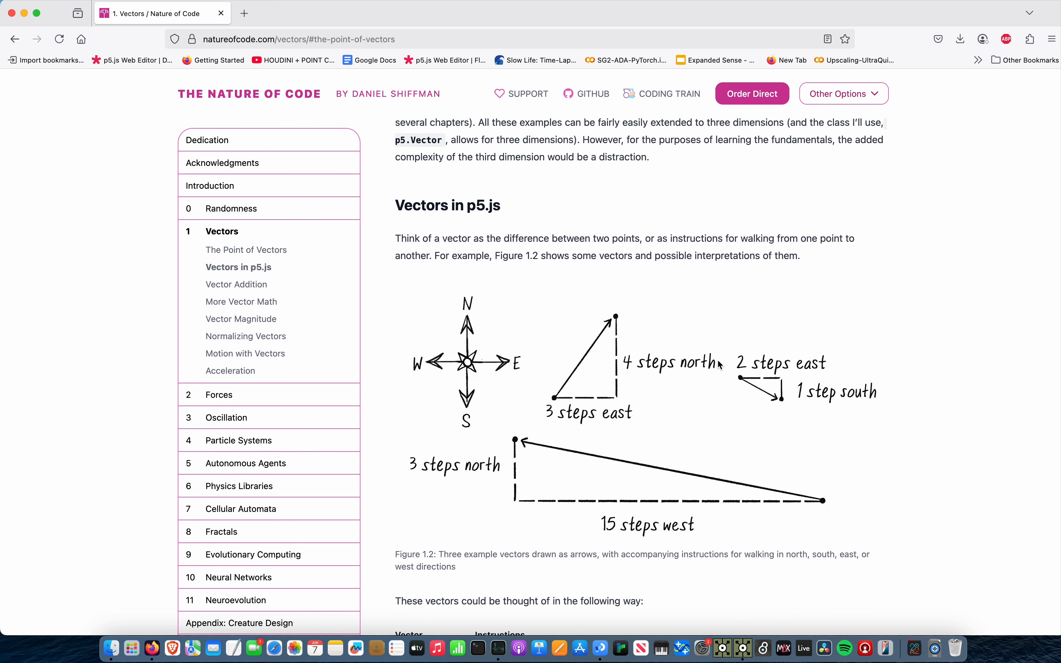
left_click(266, 303)
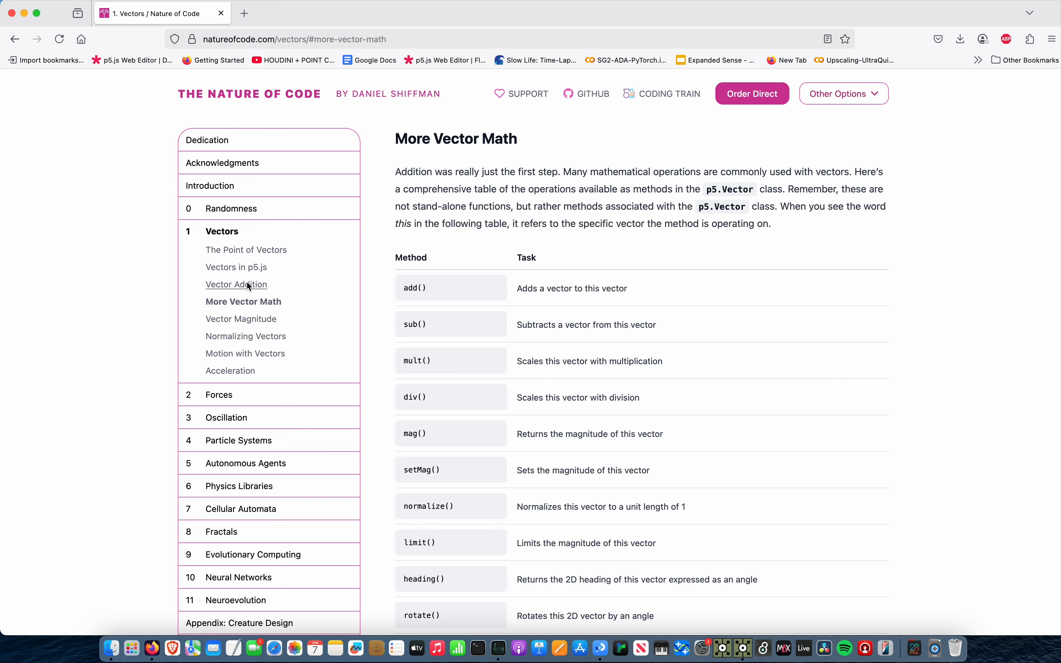
left_click(249, 285)
left_click(244, 341)
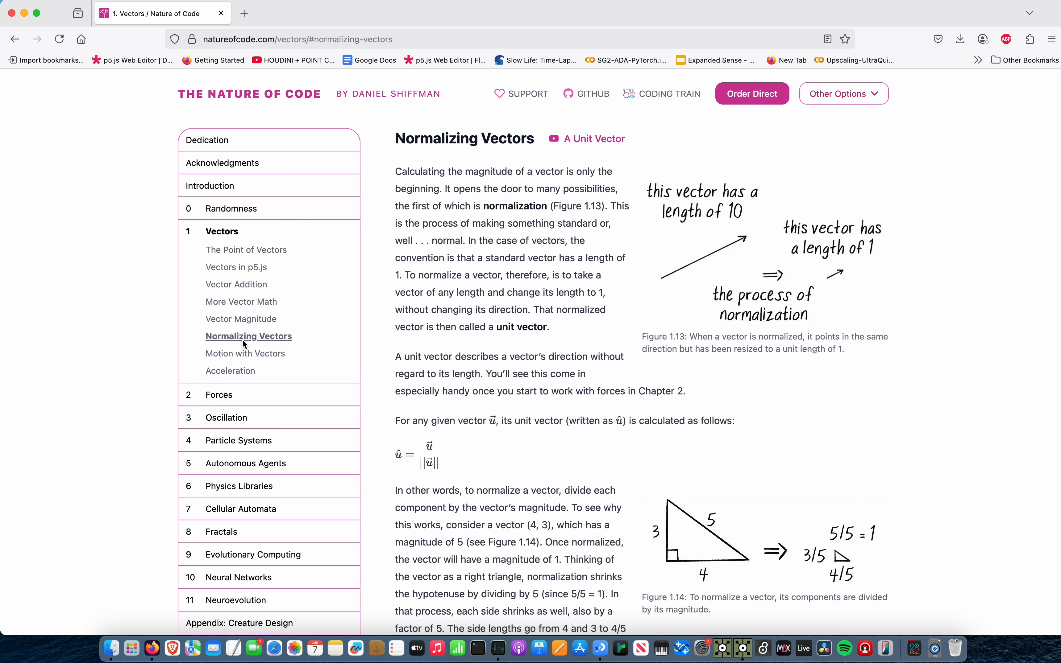
Return to TouchDesigner and look up the math operators available in the POP family.
key("ctrl+Left")
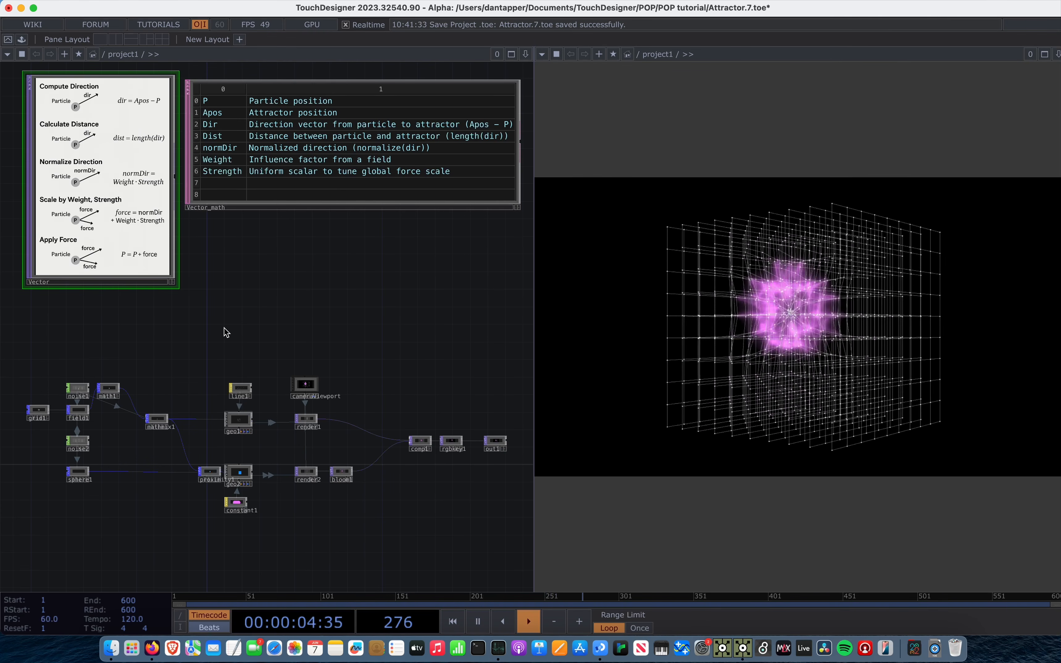
key("Tab")
type("mat")
left_click(161, 194)
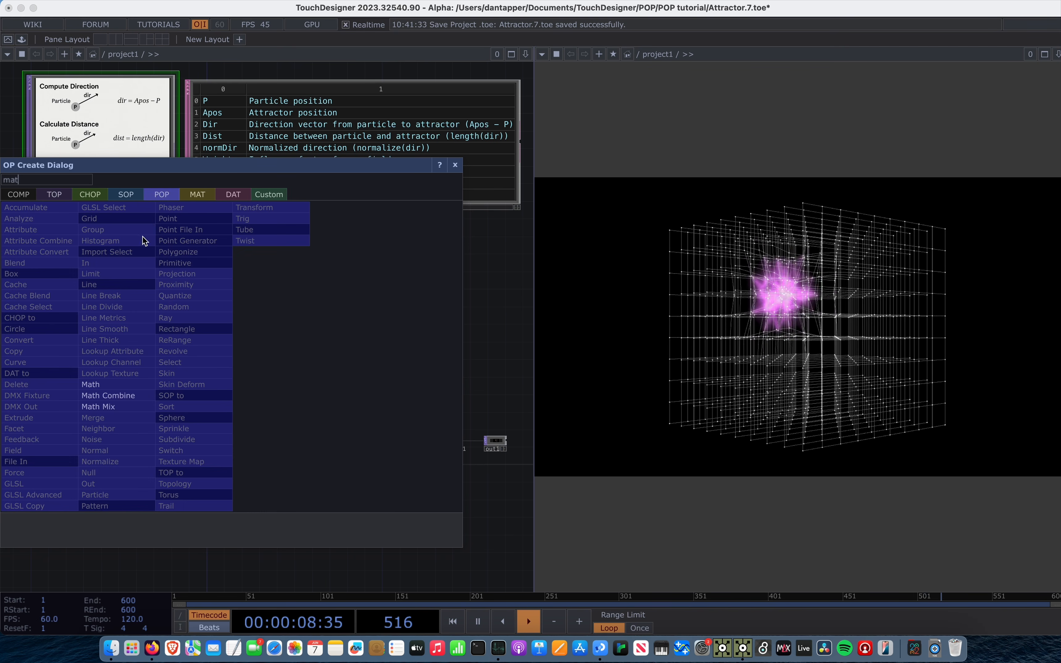
left_click(477, 276)
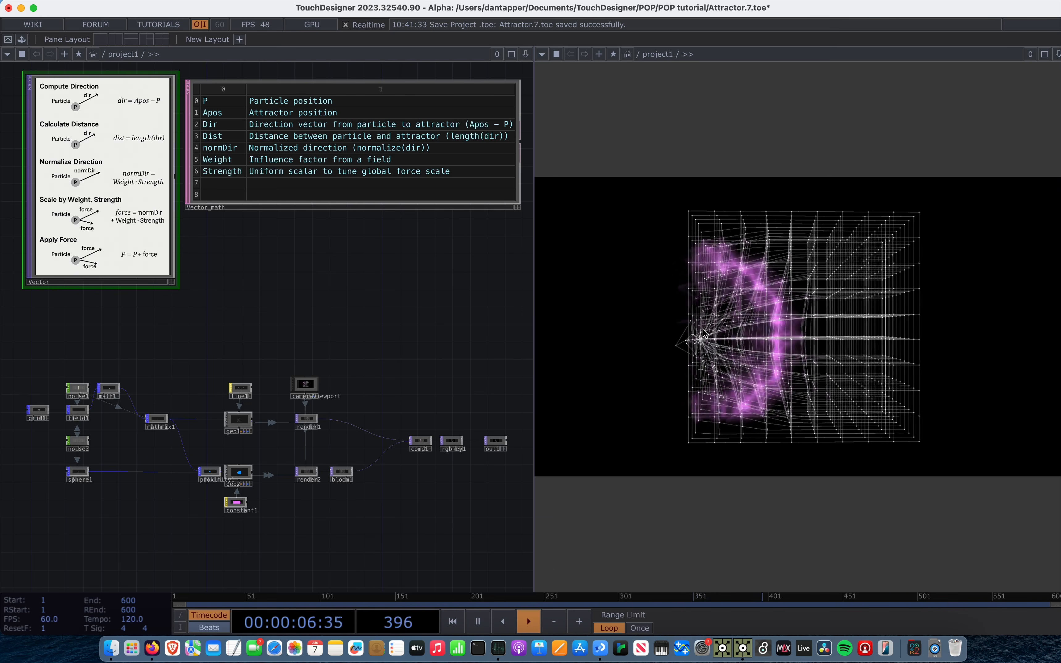
scroll(83, 387, "up", 5)
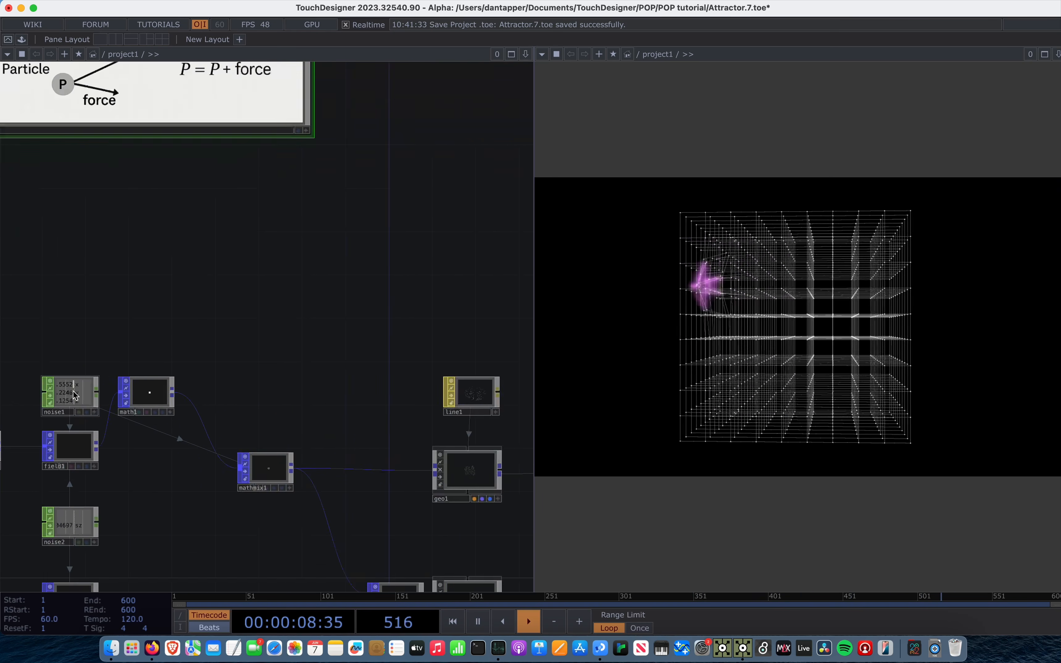
scroll(293, 373, "down", 5)
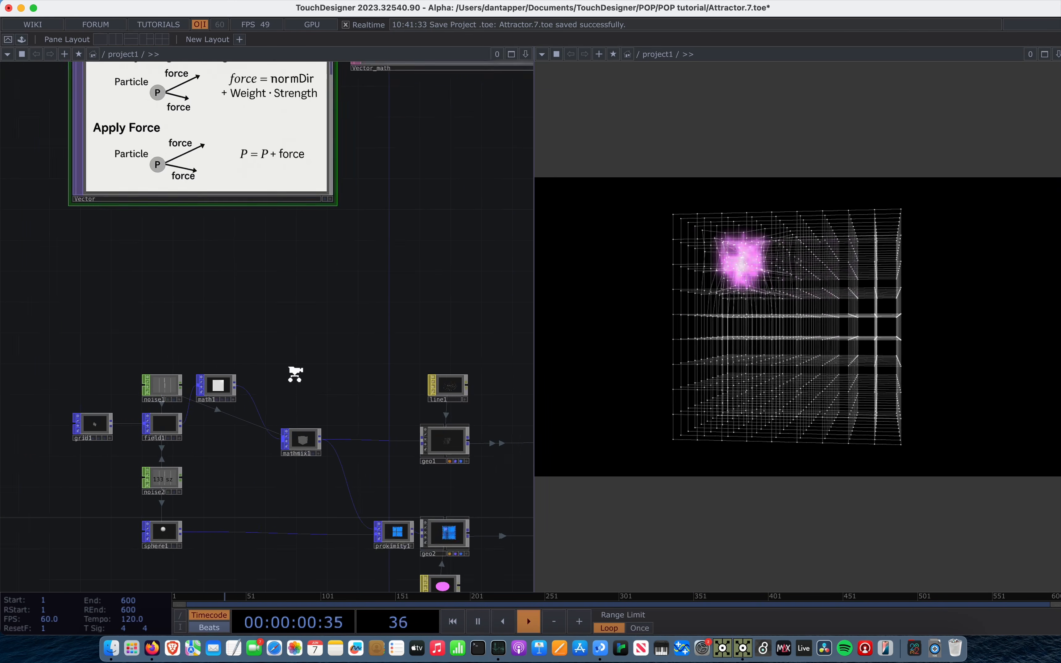
left_click_drag(385, 324, 164, 465)
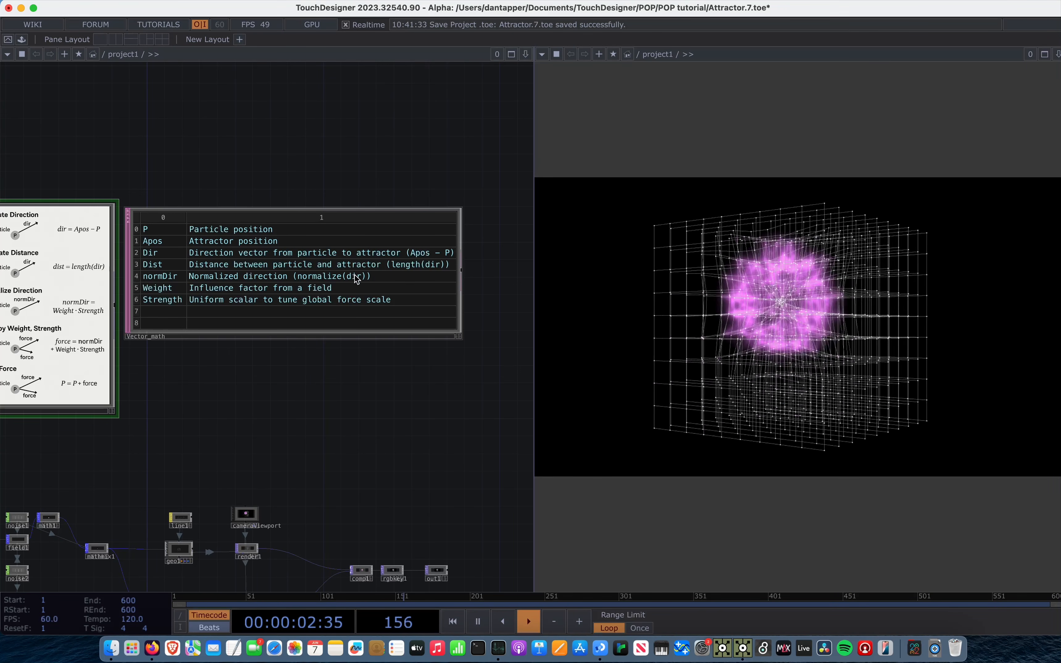
left_click_drag(289, 434, 355, 315)
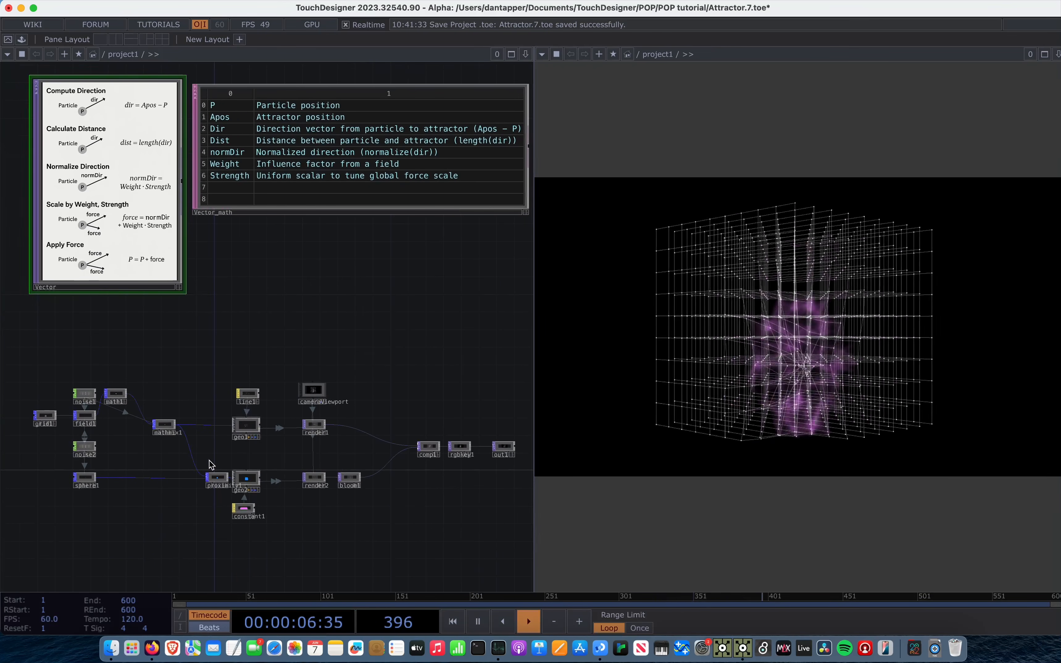
Try different Transition Range values on field1, including 0.355, 0.789 and 0, ending at 0.994.
left_click(89, 419)
scroll(88, 420, "up", 6)
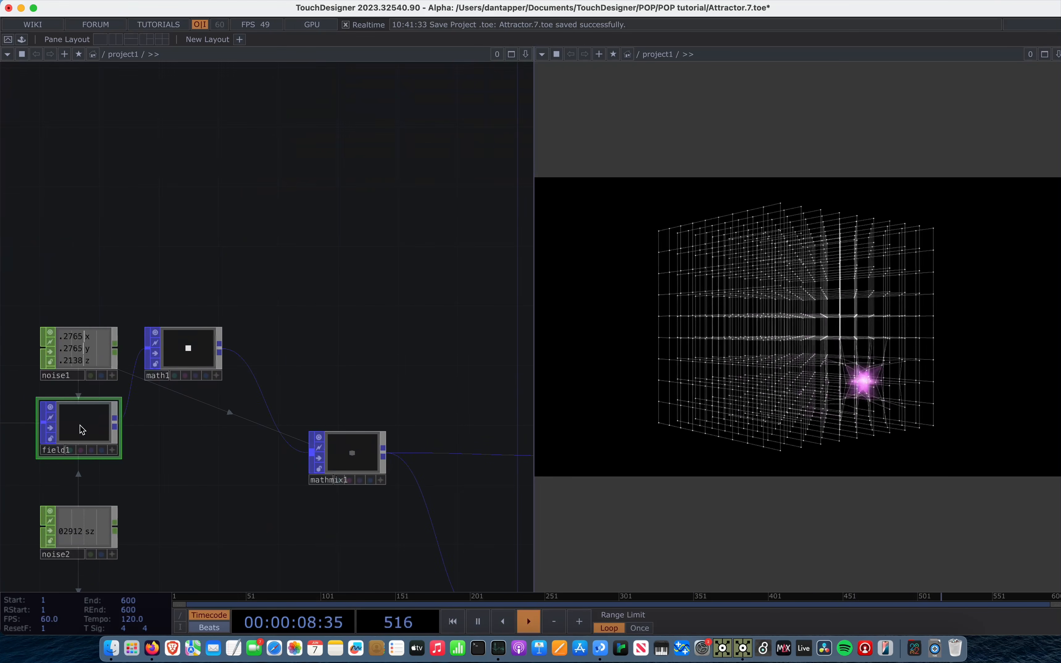
key("p")
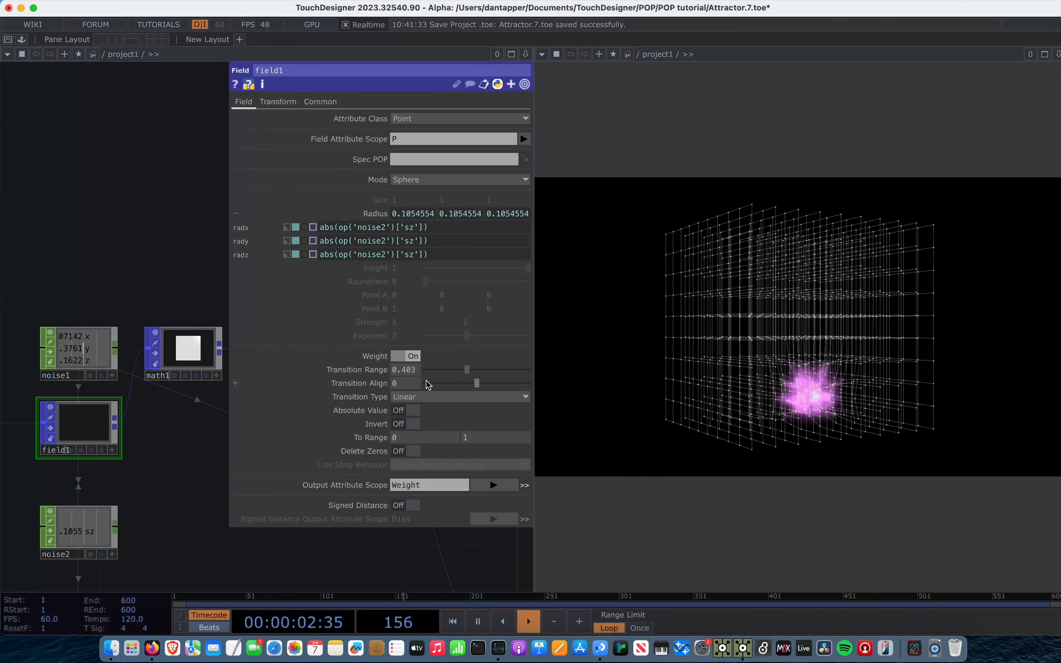
mouse_move(467, 370)
left_mouse_down()
mouse_move(408, 374)
mouse_move(530, 365)
mouse_move(464, 373)
left_mouse_up()
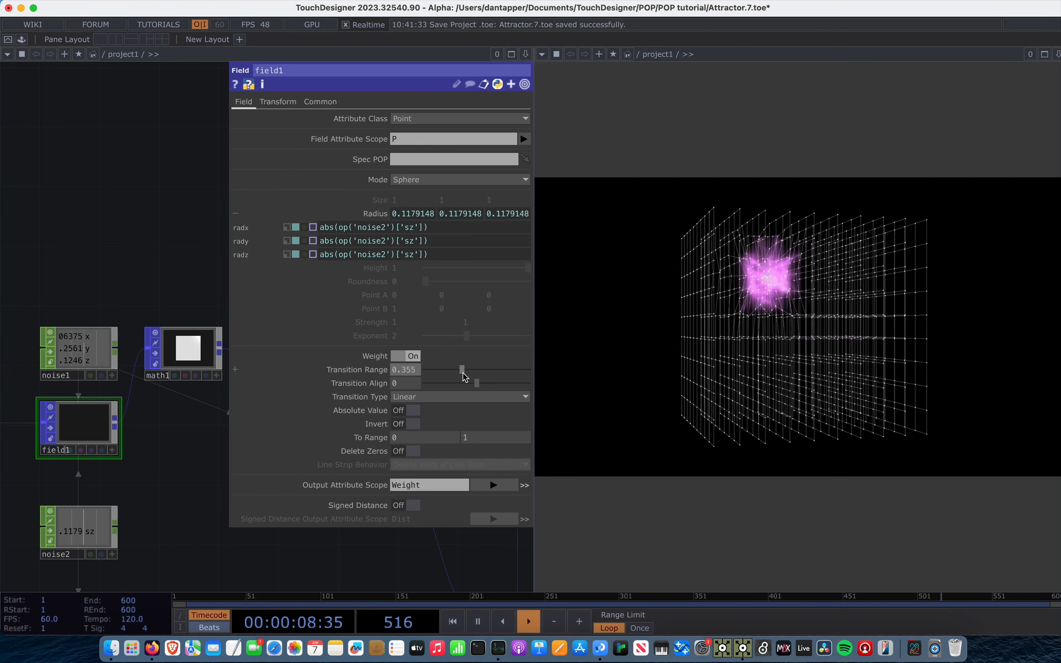
left_click_drag(461, 370, 507, 370)
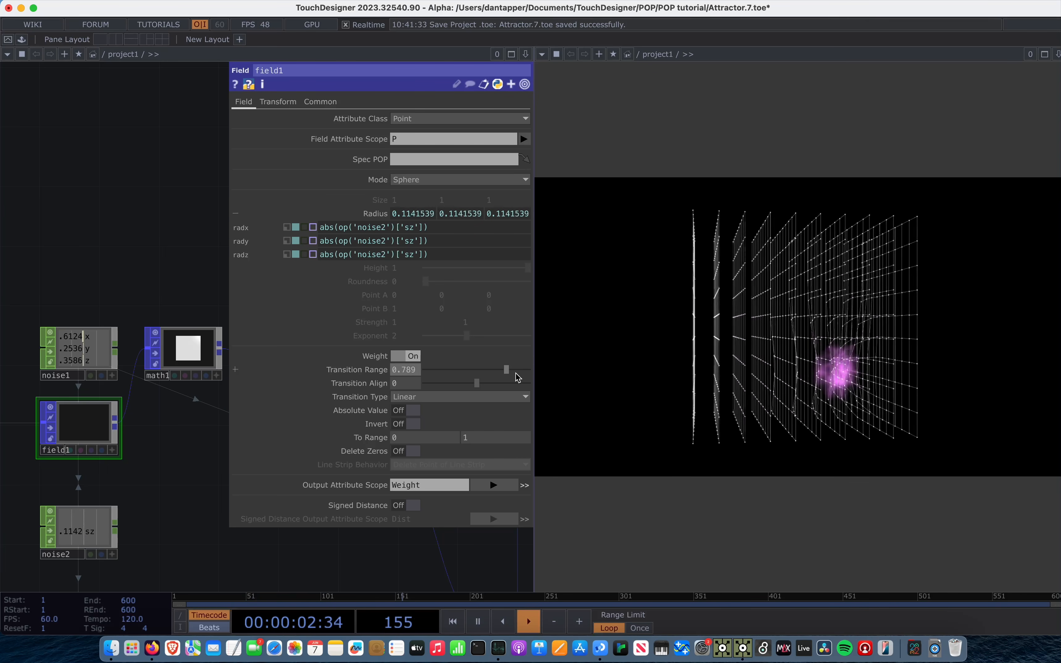
left_click_drag(476, 373, 422, 371)
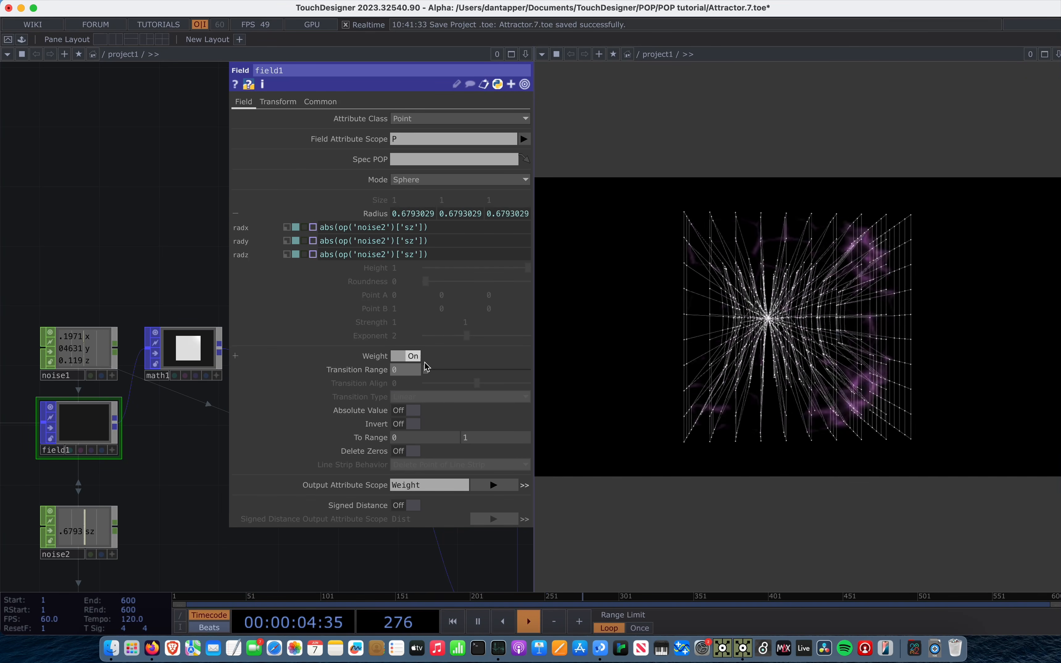
left_click_drag(430, 373, 521, 369)
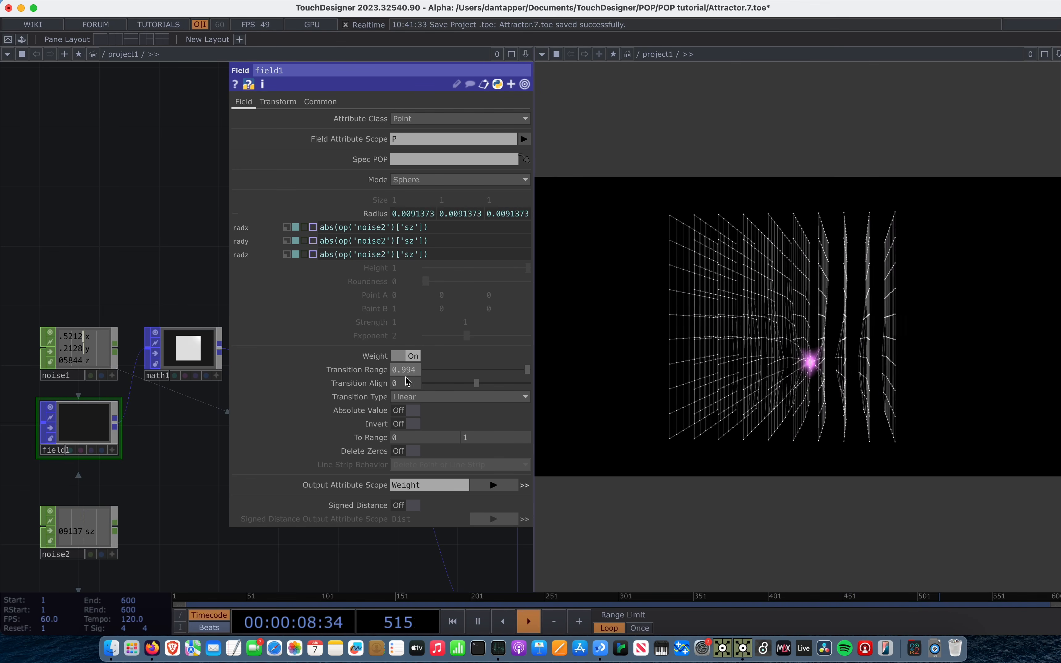
Try field1's upper To Range value at 0 and at 4, and hide its parameters.
type("0")
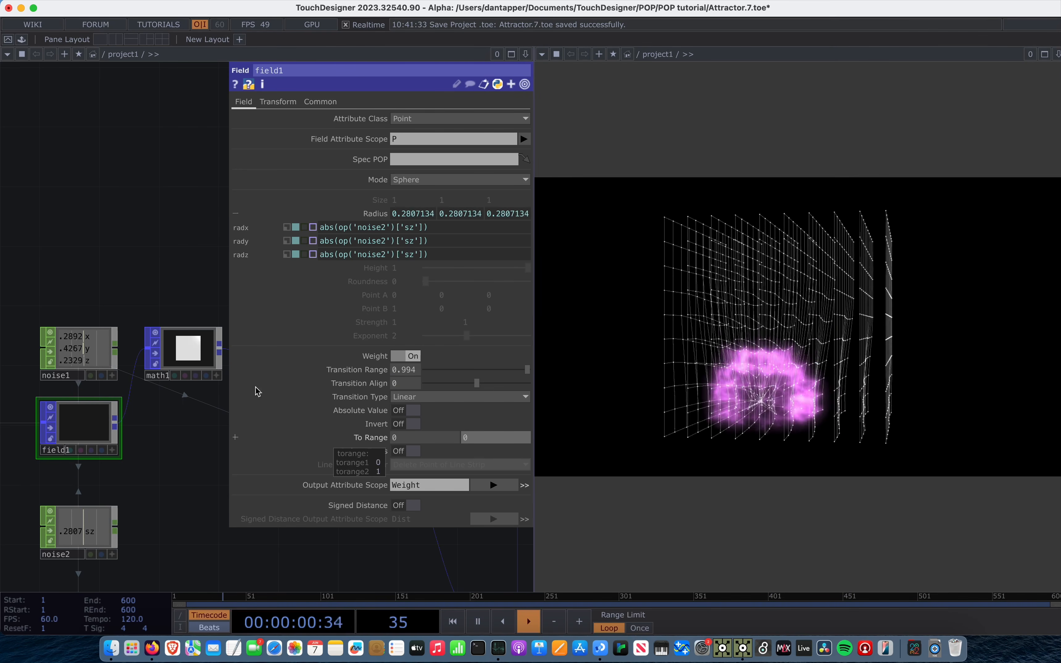
left_click(122, 192)
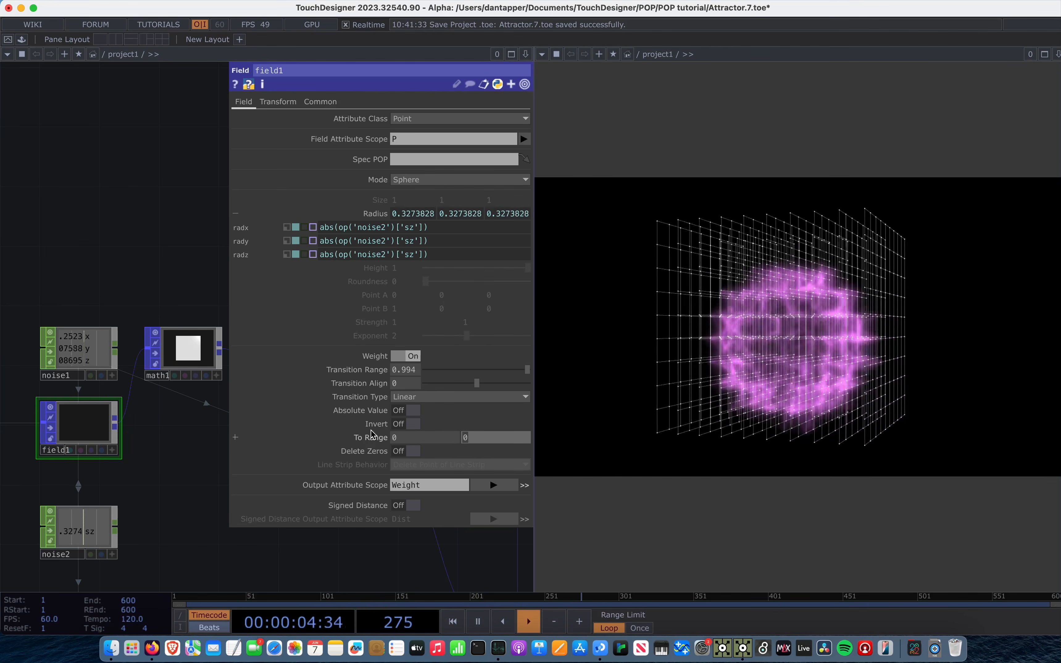
type("4")
left_click(157, 274)
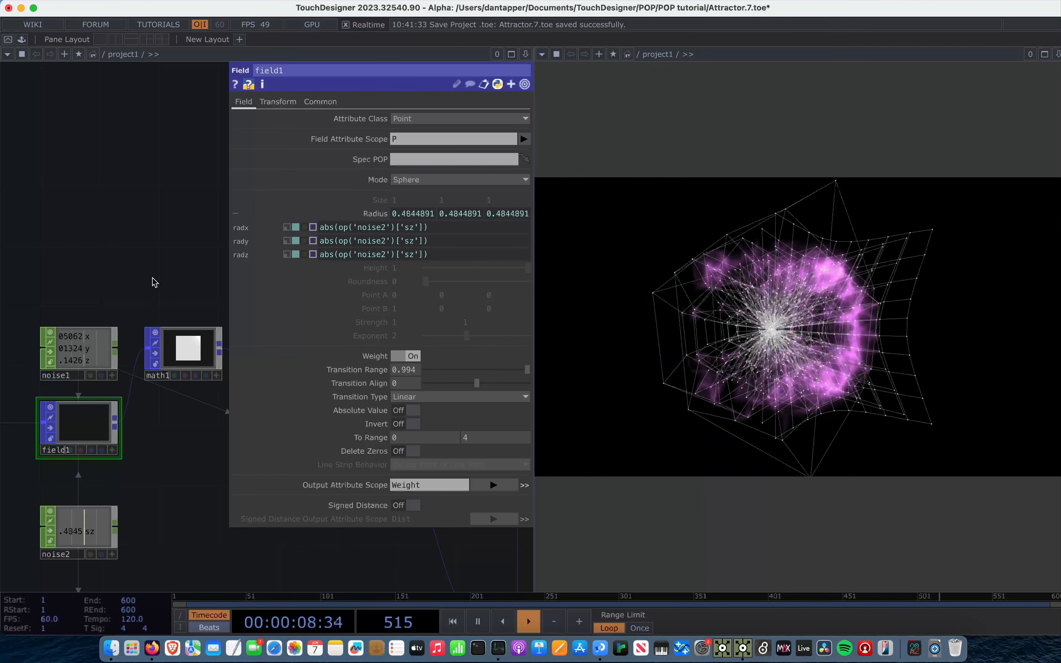
key("h")
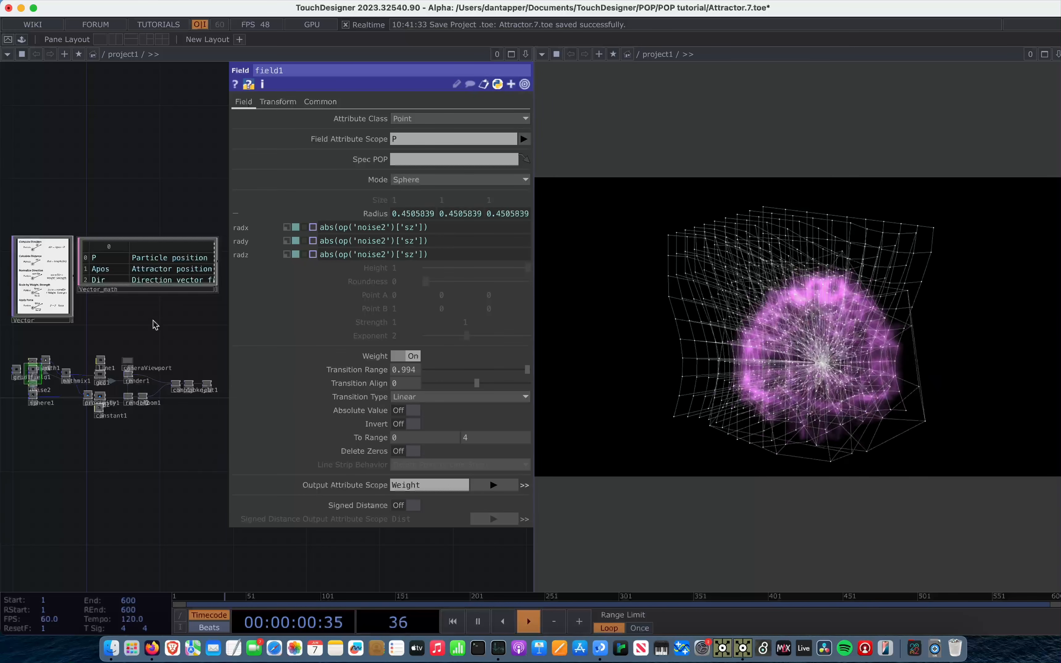
key("p")
Delete the whole attractor operator network, keeping only the Vector image and the Vector_math table.
scroll(154, 328, "up", 2)
left_click_drag(154, 328, 226, 287)
scroll(344, 328, "up", 5)
scroll(379, 326, "up", 2)
scroll(312, 341, "up", 2)
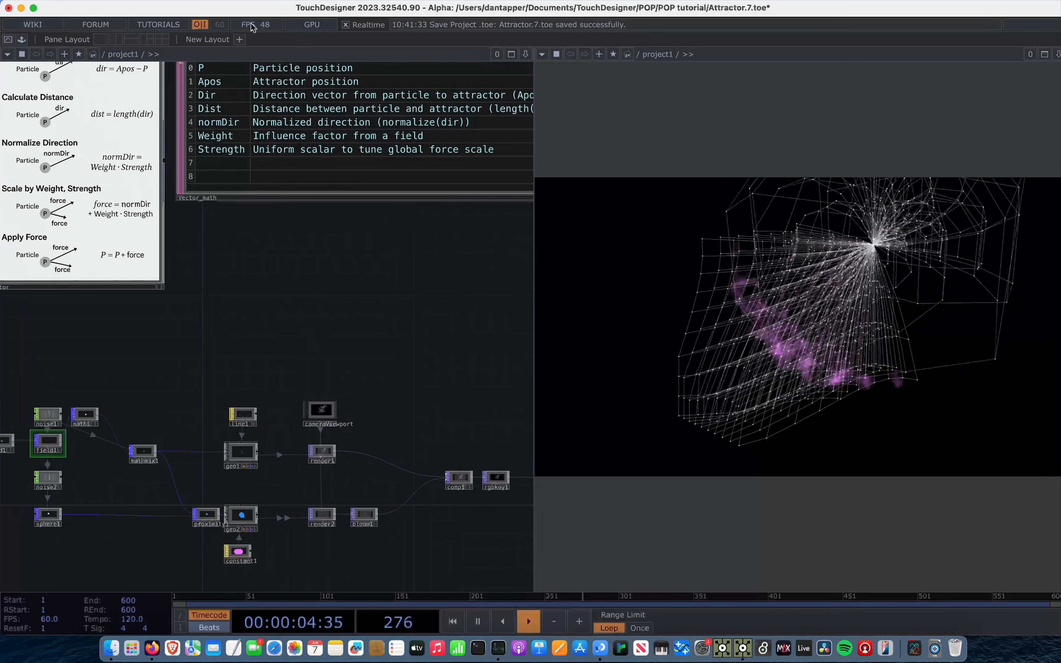
scroll(315, 360, "down", 2)
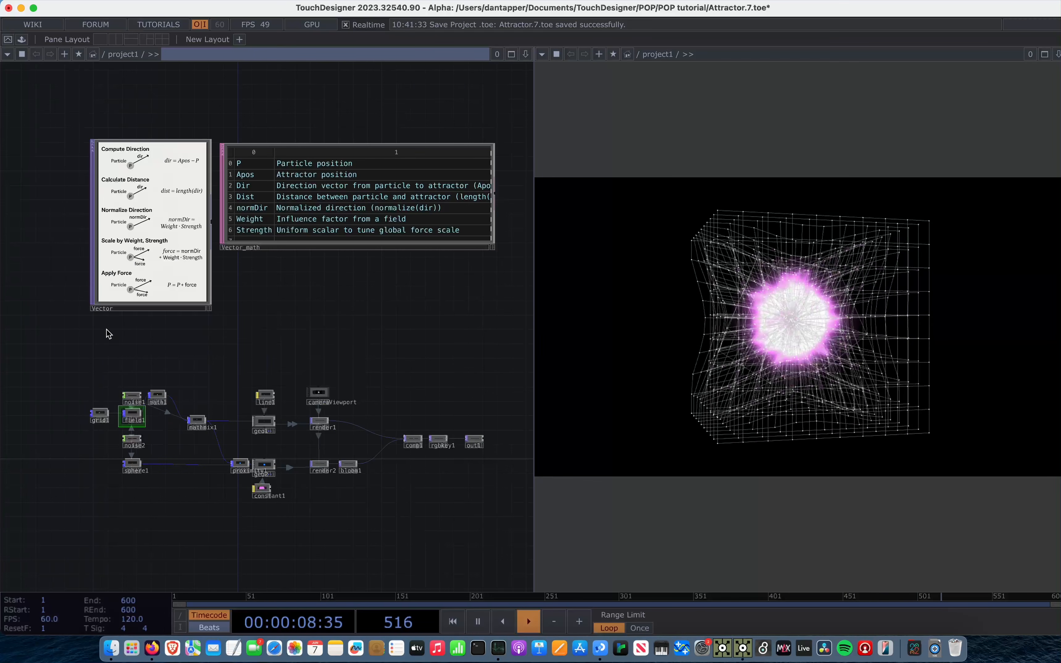
left_click_drag(70, 350, 503, 532)
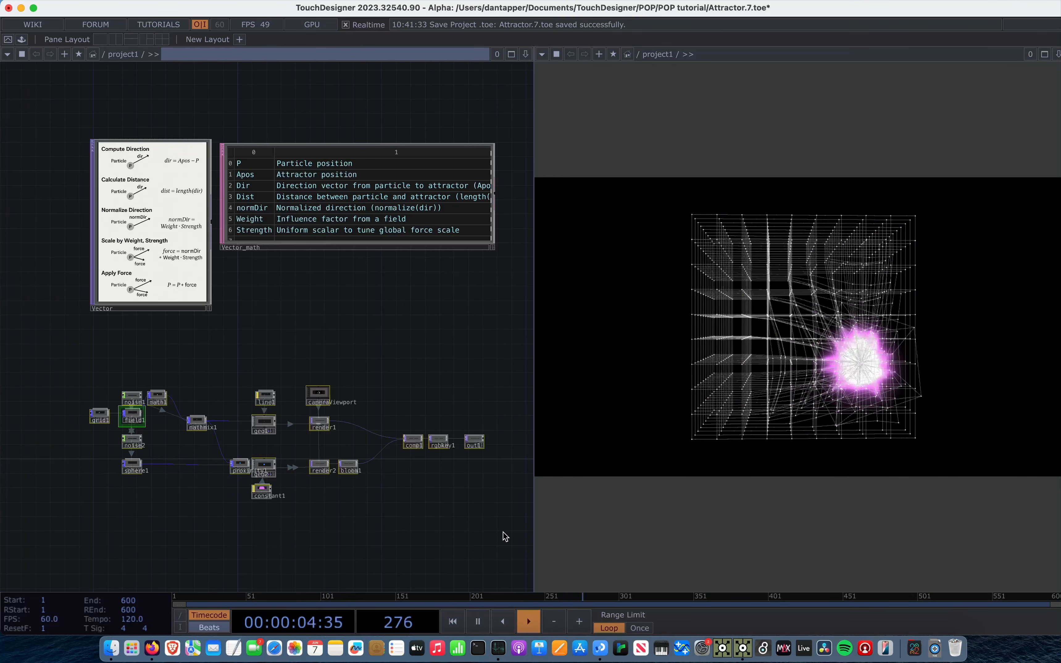
key("Delete")
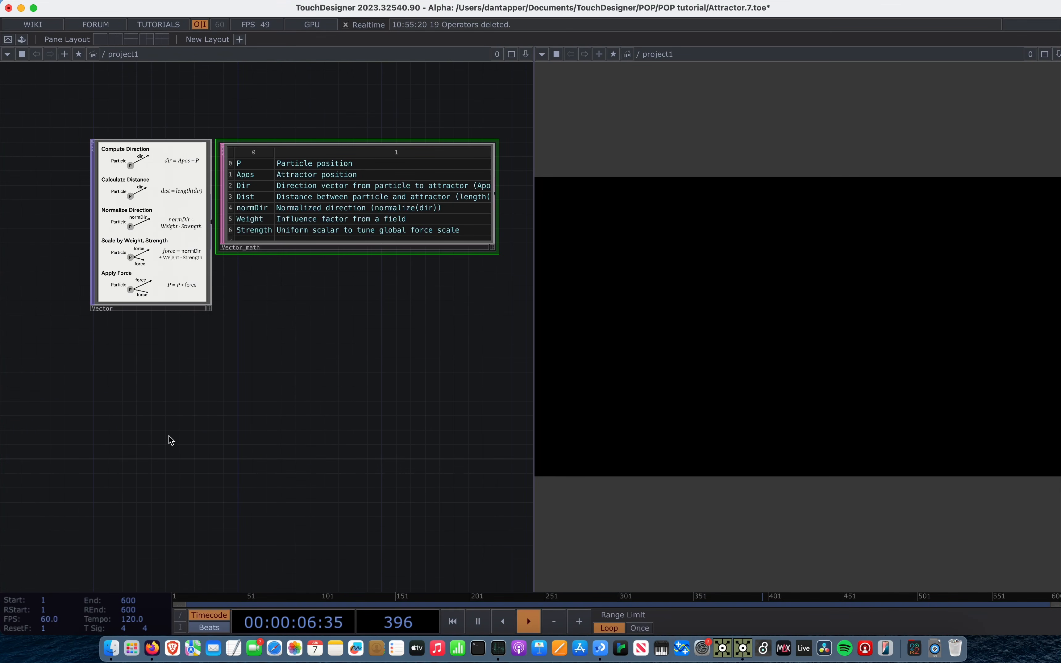
Add a Grid POP in the empty space below the Vector reference image.
left_click_drag(169, 436, 137, 408)
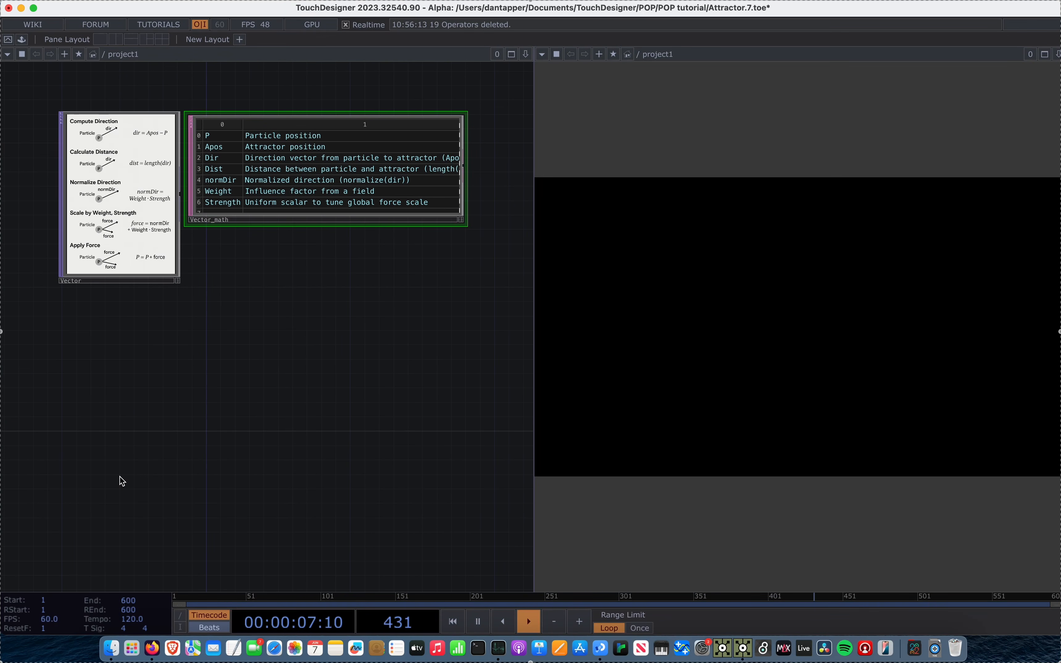
key("Tab")
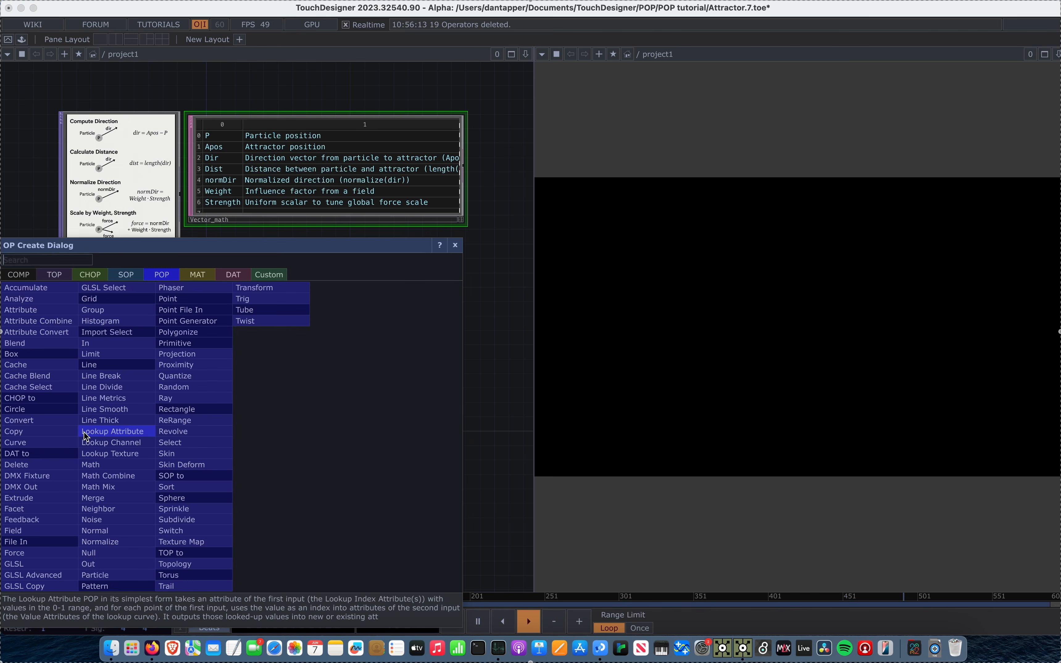
type("gri")
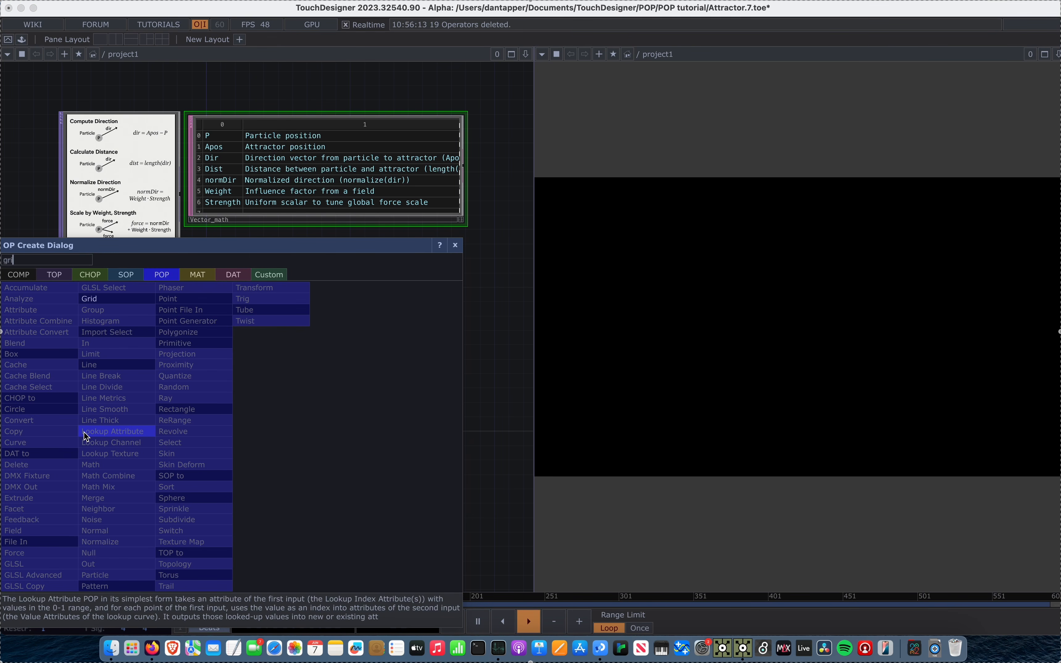
left_click(97, 304)
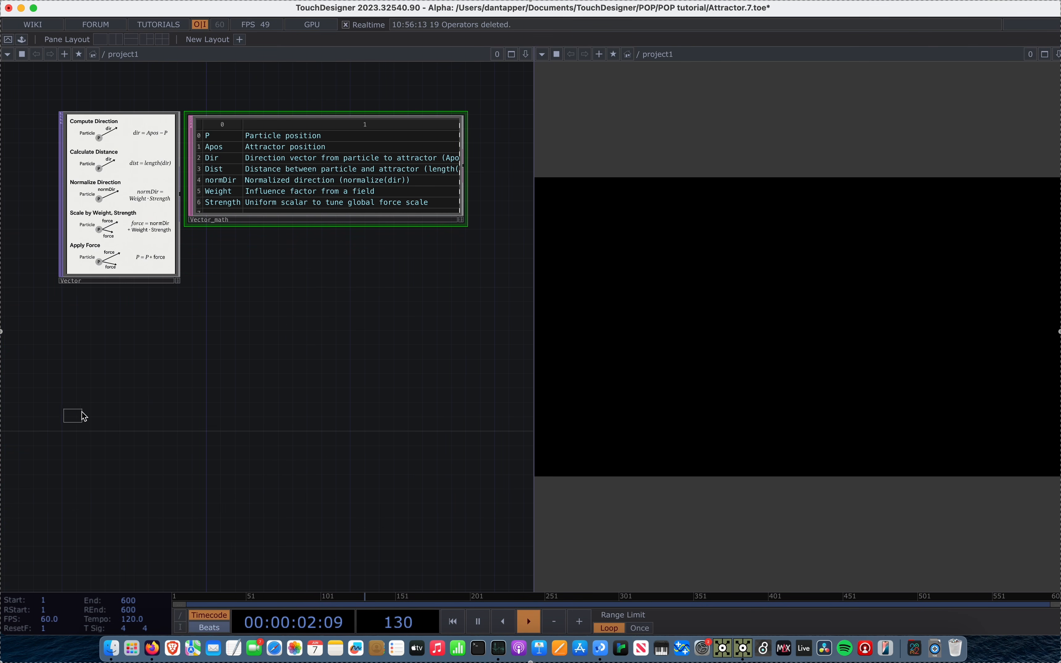
left_click(87, 420)
scroll(88, 421, "up", 2)
scroll(88, 420, "up", 5)
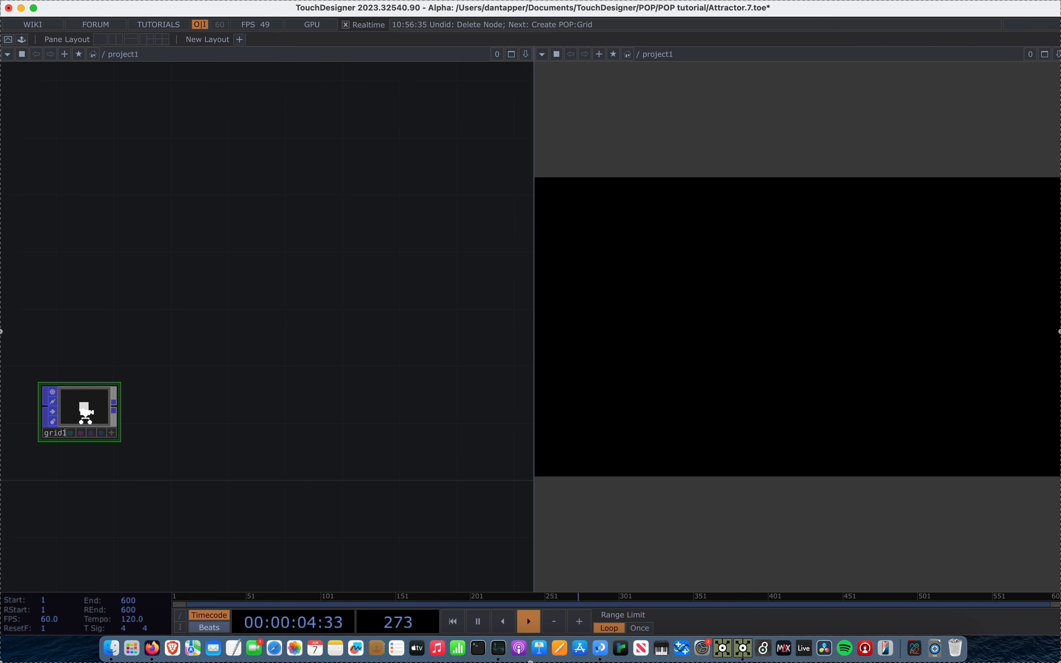
Add a Geometry COMP fed by grid1 and space it well apart from the grid.
key("Tab")
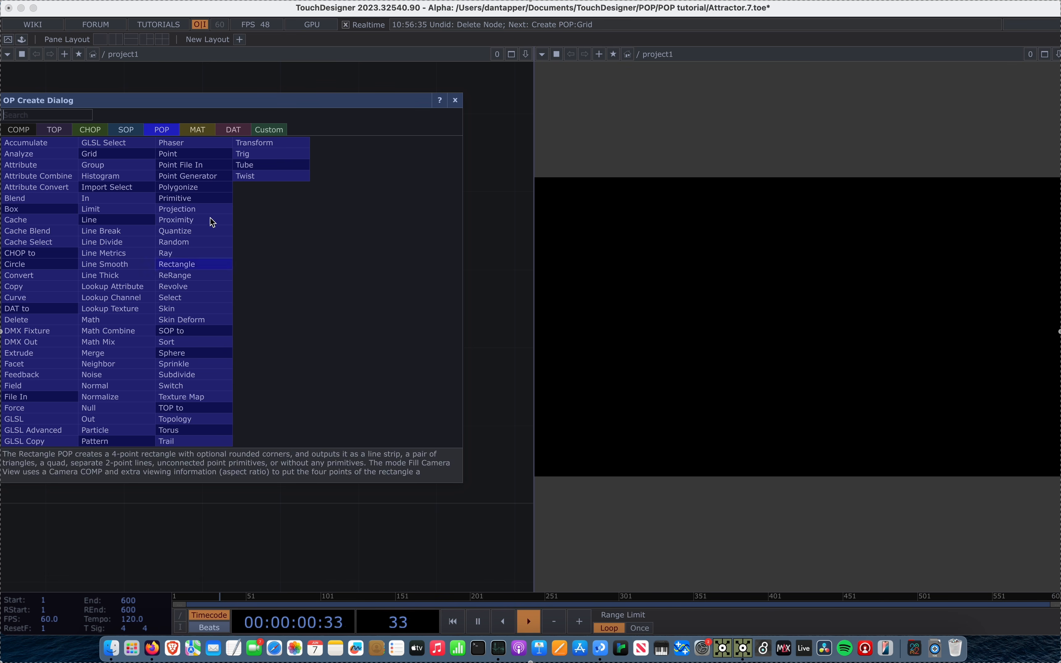
left_click(490, 282)
left_click(127, 404)
left_click(466, 407)
type("he")
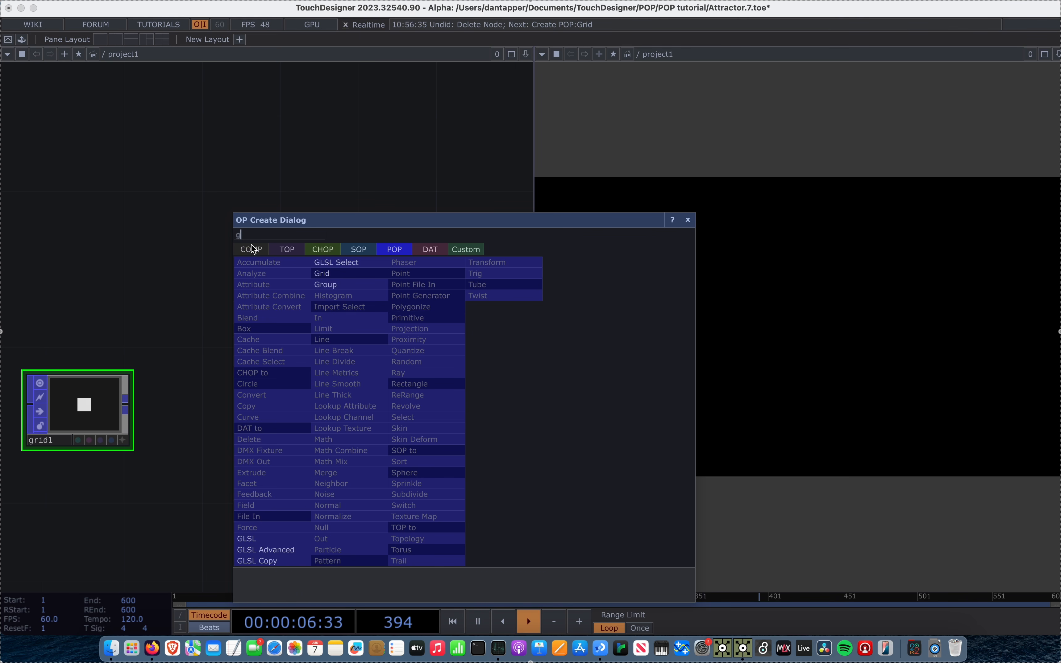
type("o")
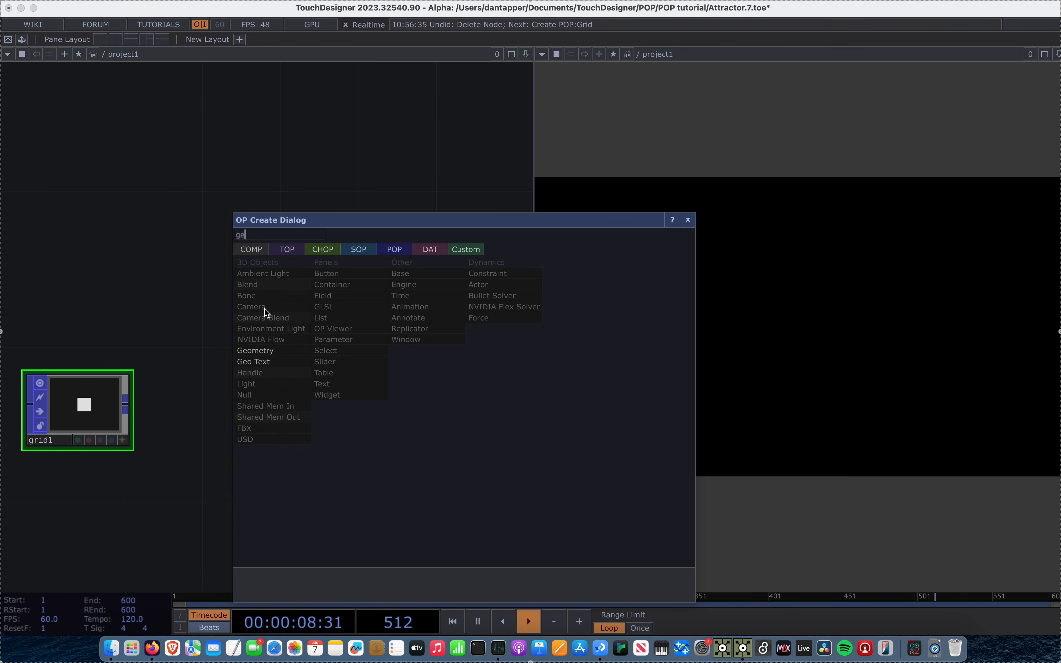
left_click(263, 350)
left_click(443, 351)
scroll(360, 270, "down", 5)
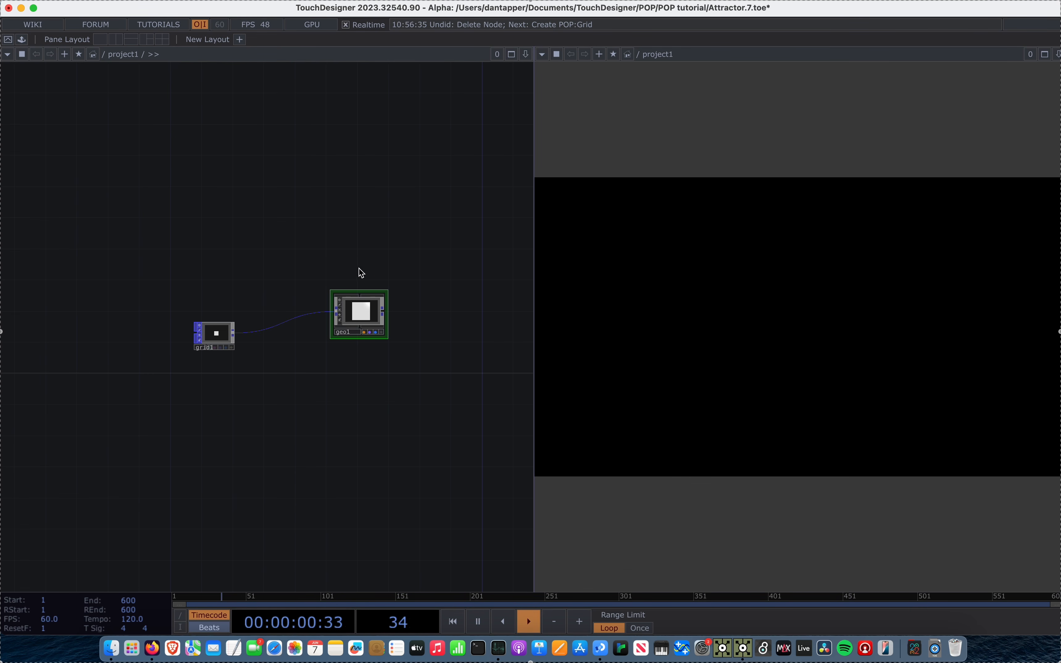
left_click_drag(260, 316, 439, 317)
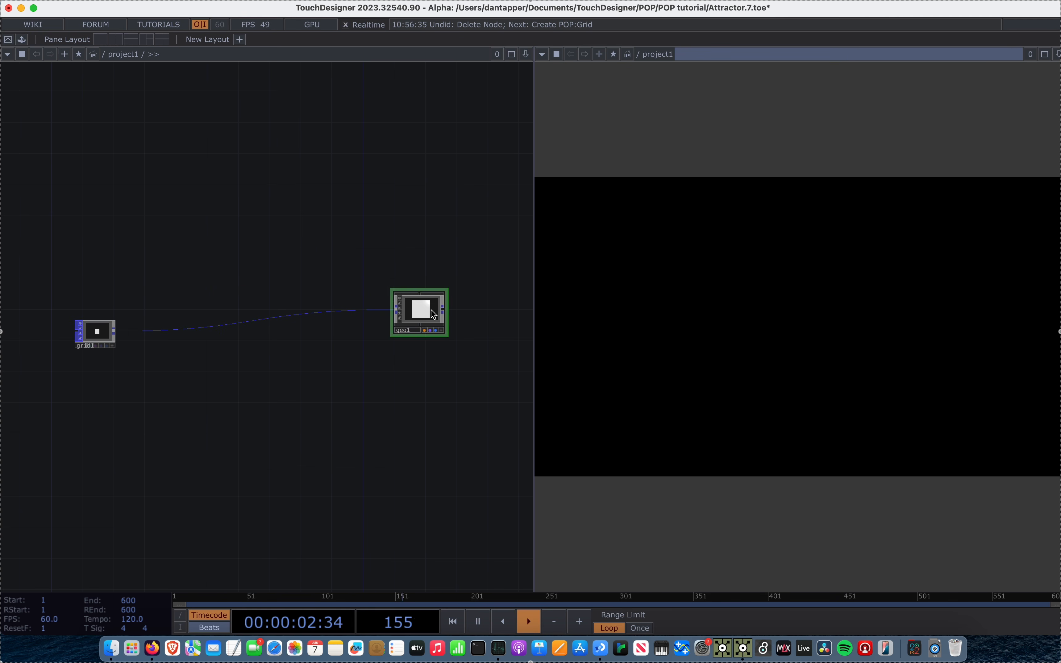
Place the palette's cameraViewport component above geo1 and add a Render TOP beside geo1.
left_click(22, 39)
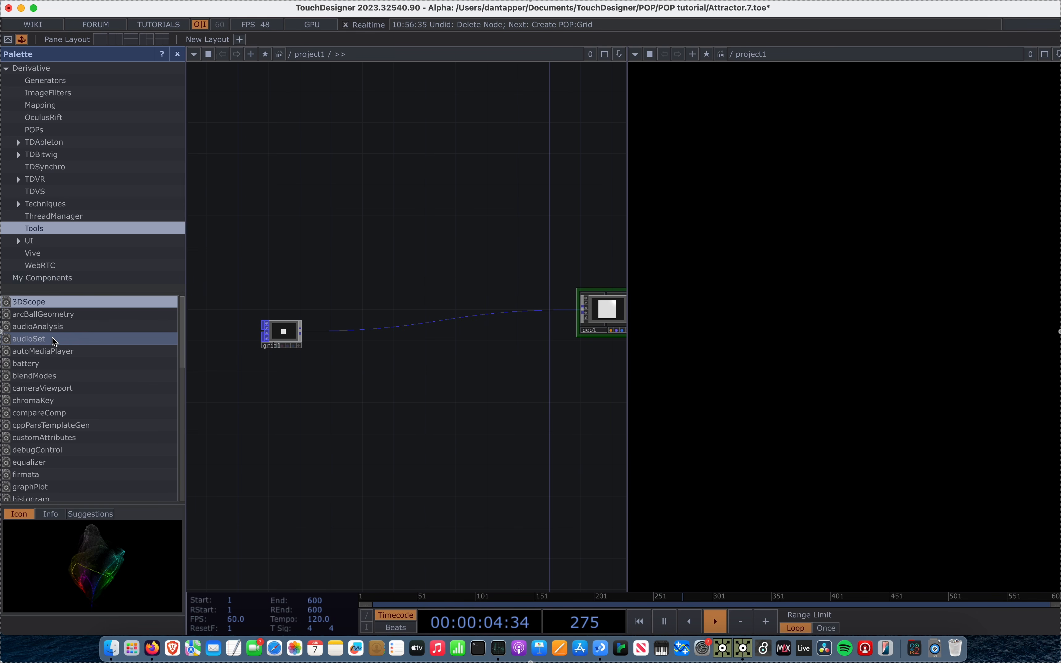
left_click_drag(38, 391, 413, 235)
key("Tab")
type("re")
left_click(364, 178)
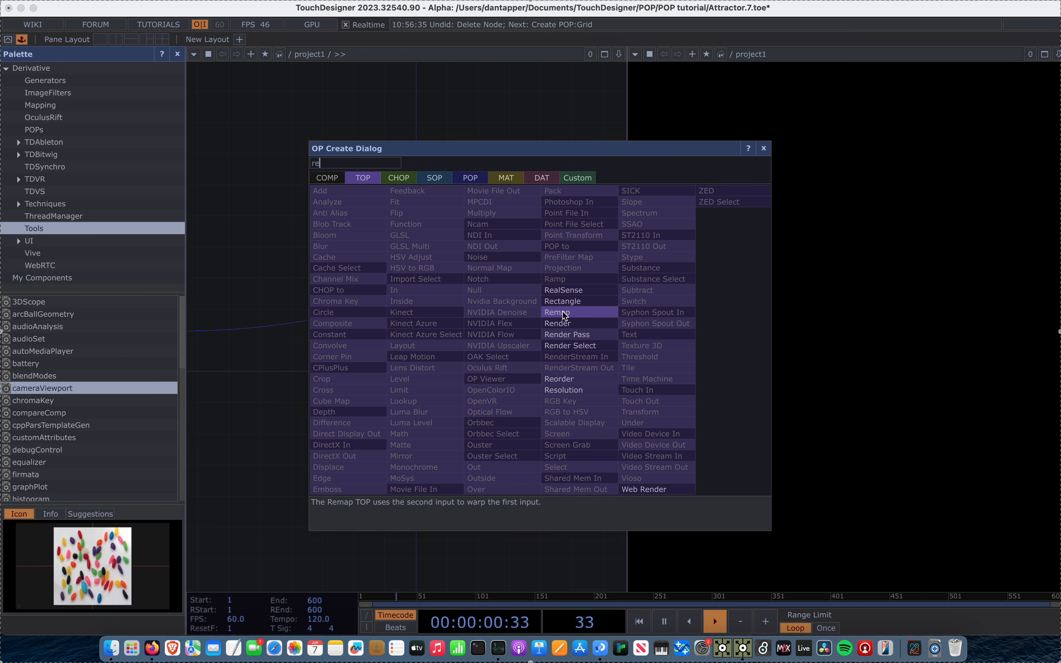
left_click(564, 323)
left_click(537, 325)
scroll(440, 331, "right", 5)
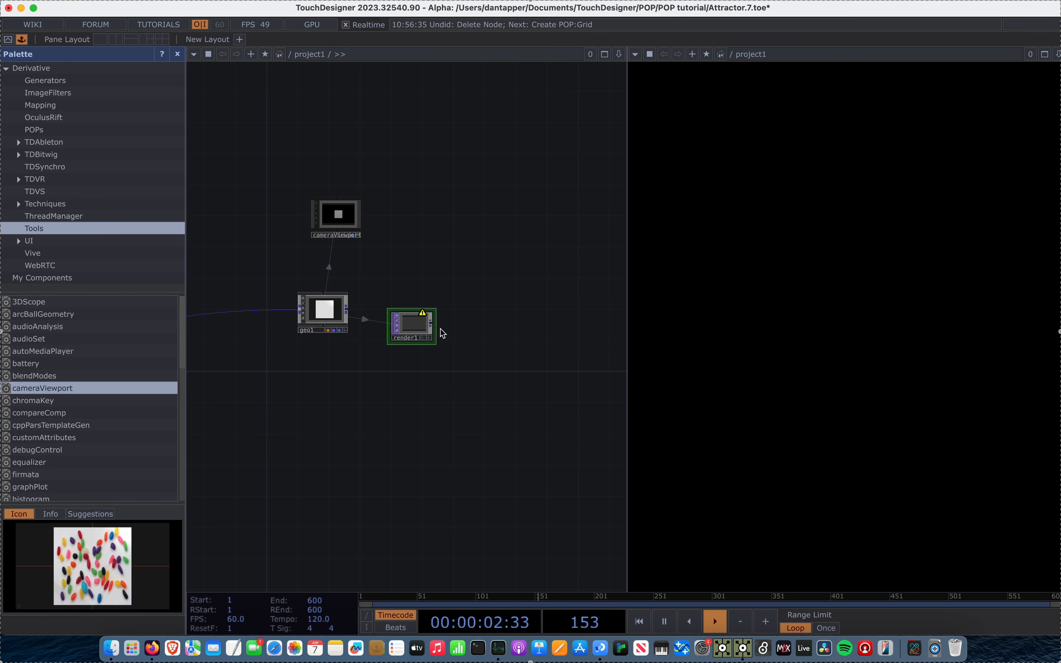
Add an Out TOP connected to render1's output.
key("Tab")
type("ou")
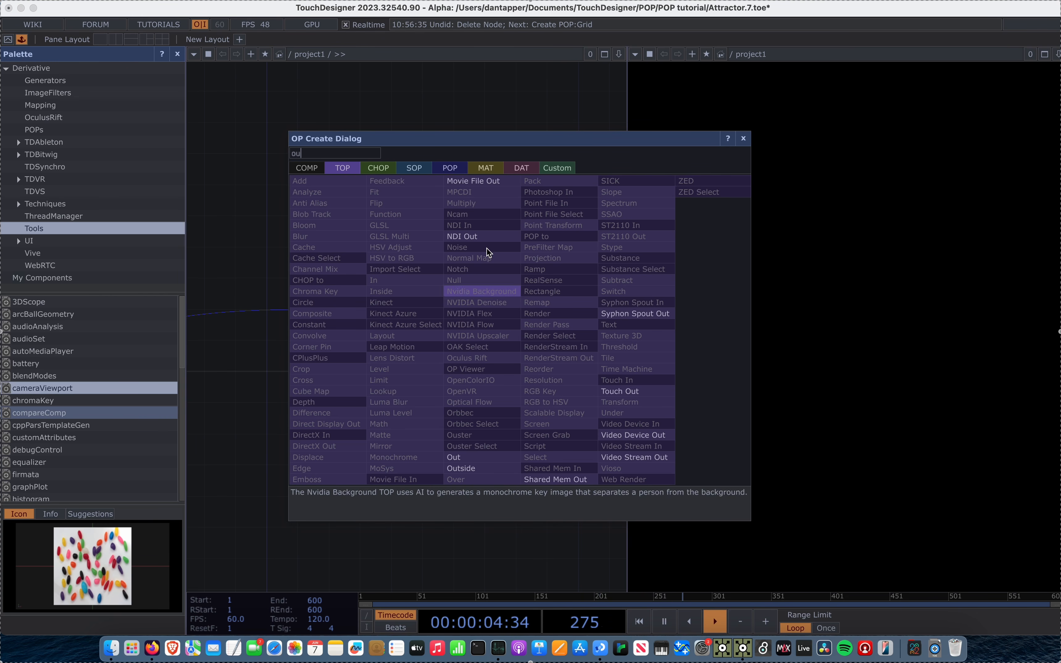
left_click(464, 458)
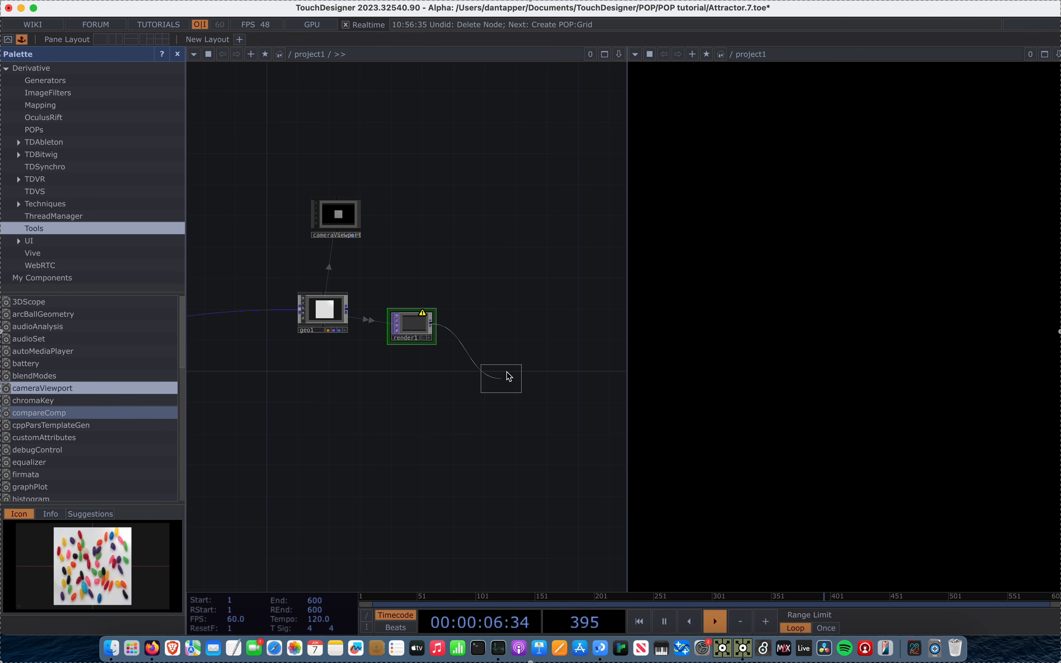
left_click(497, 324)
Add a Line MAT below geo1 and assign it as geo1's material.
key("Tab")
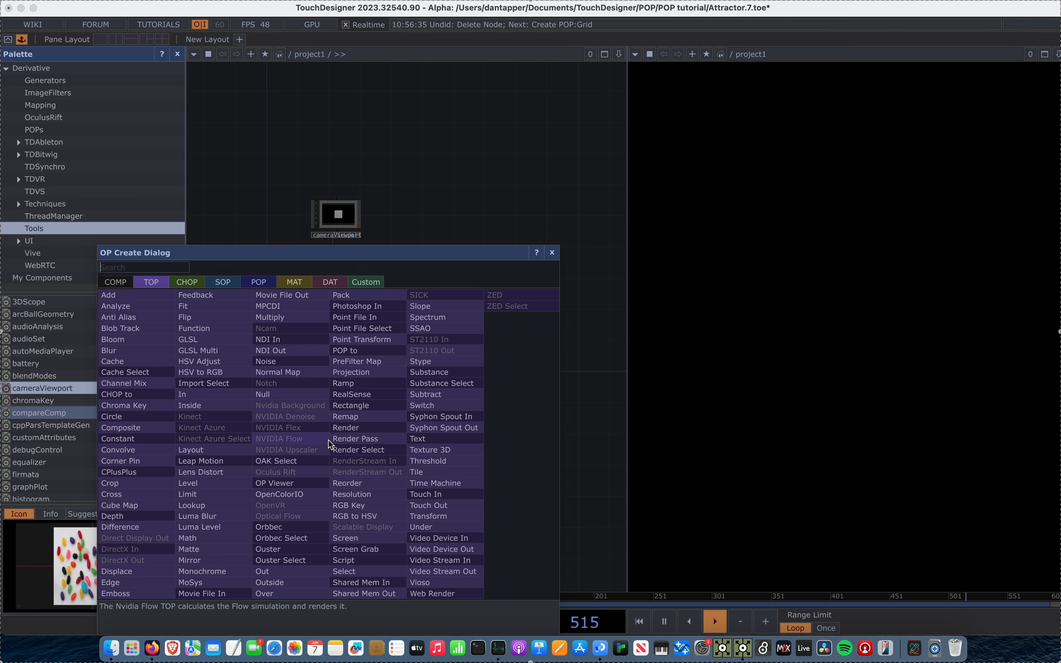
left_click(294, 282)
type("l")
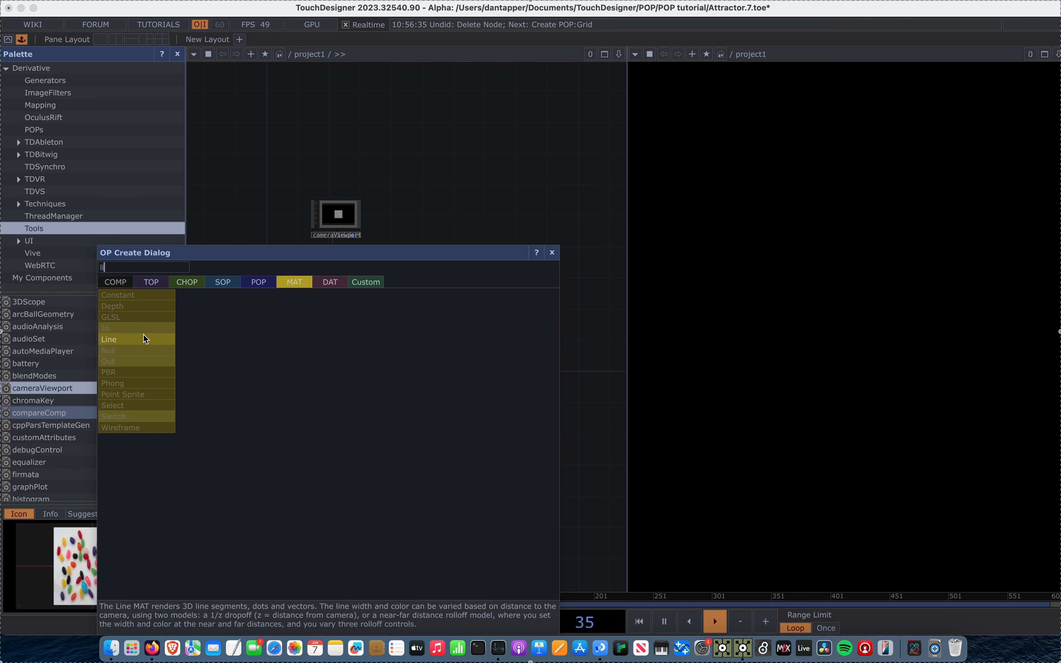
left_click(146, 339)
left_click(324, 364)
left_click_drag(325, 364, 335, 323)
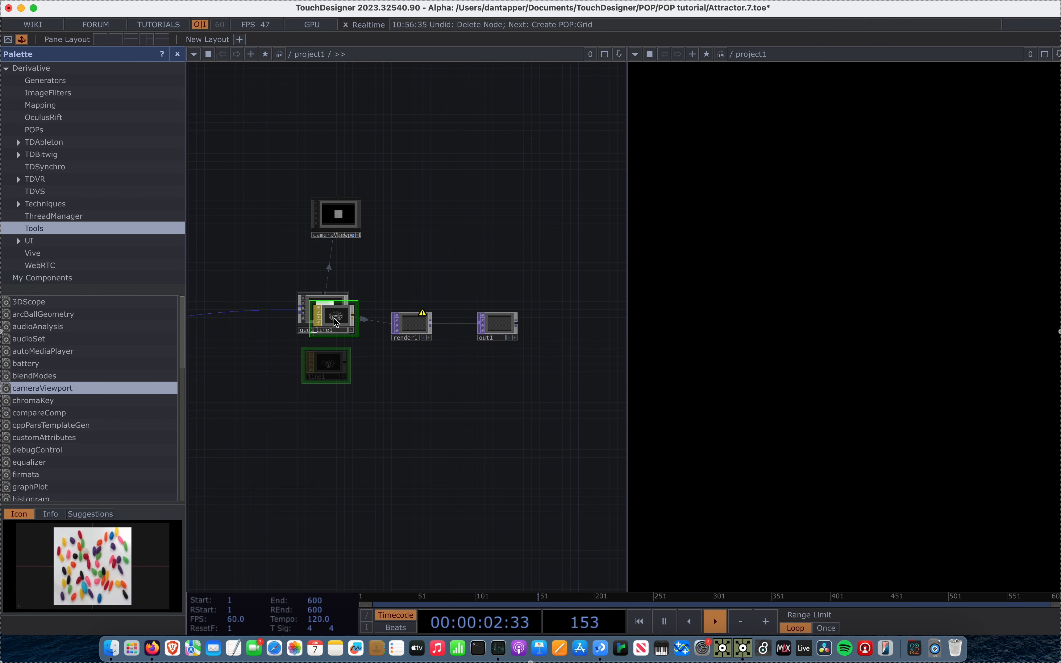
left_click(316, 300)
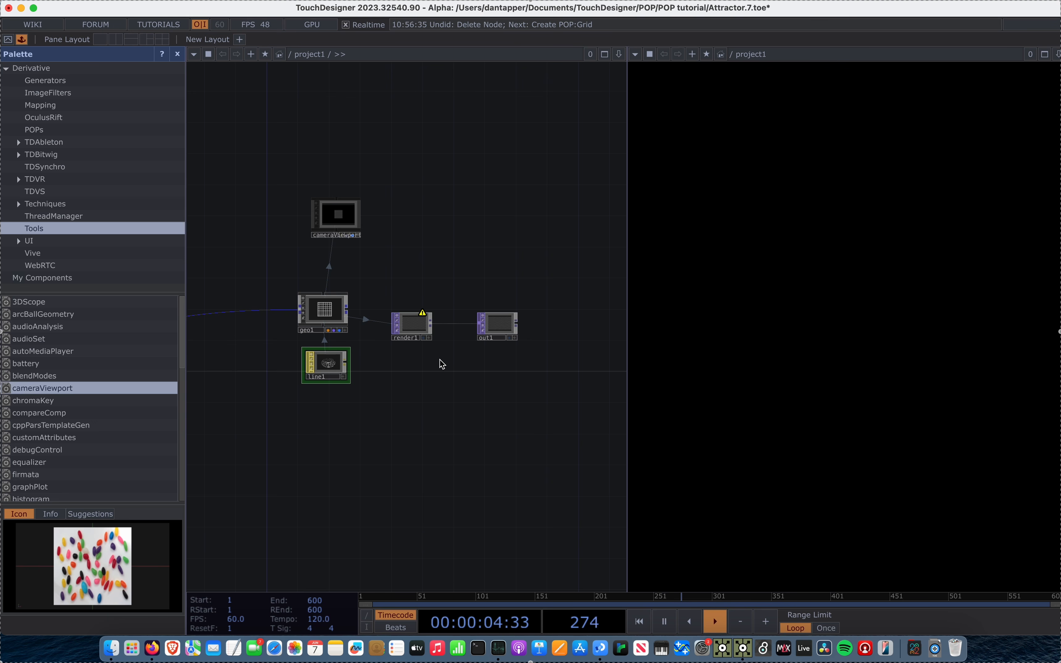
Assign cameraViewport as the camera of render1 and shift cameraViewport slightly away from it in the network.
scroll(432, 358, "up", 5)
left_click_drag(346, 226, 443, 228)
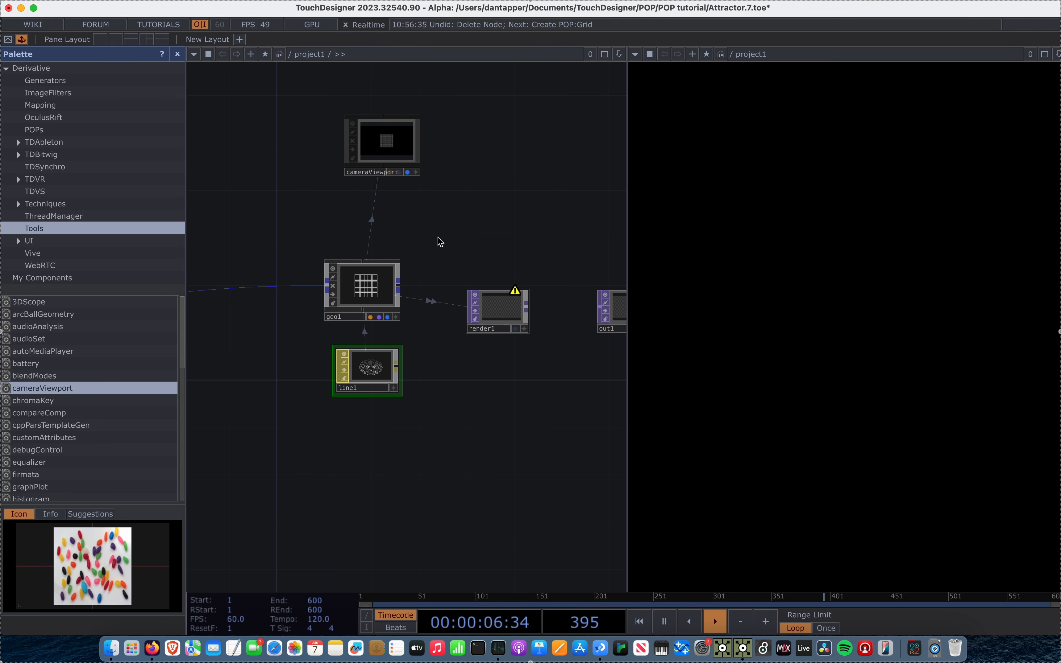
left_click_drag(381, 132, 479, 119)
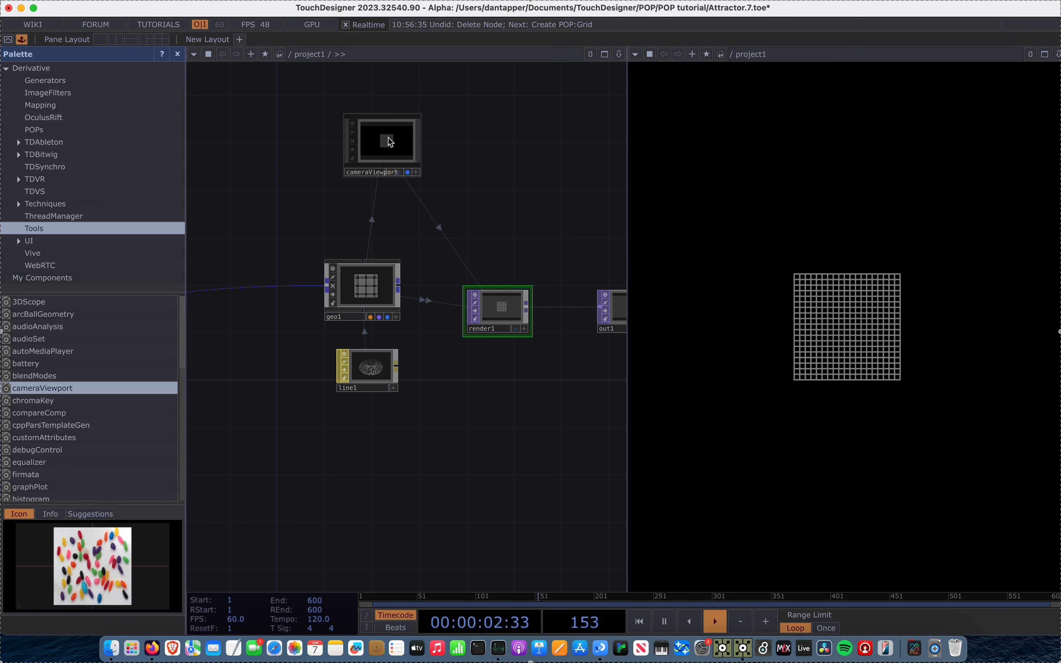
left_click_drag(394, 141, 363, 144)
Set cameraViewport's Panel COMP to "..", hide its parameters, and test orbiting the grid in the output view.
mouse_move(362, 142)
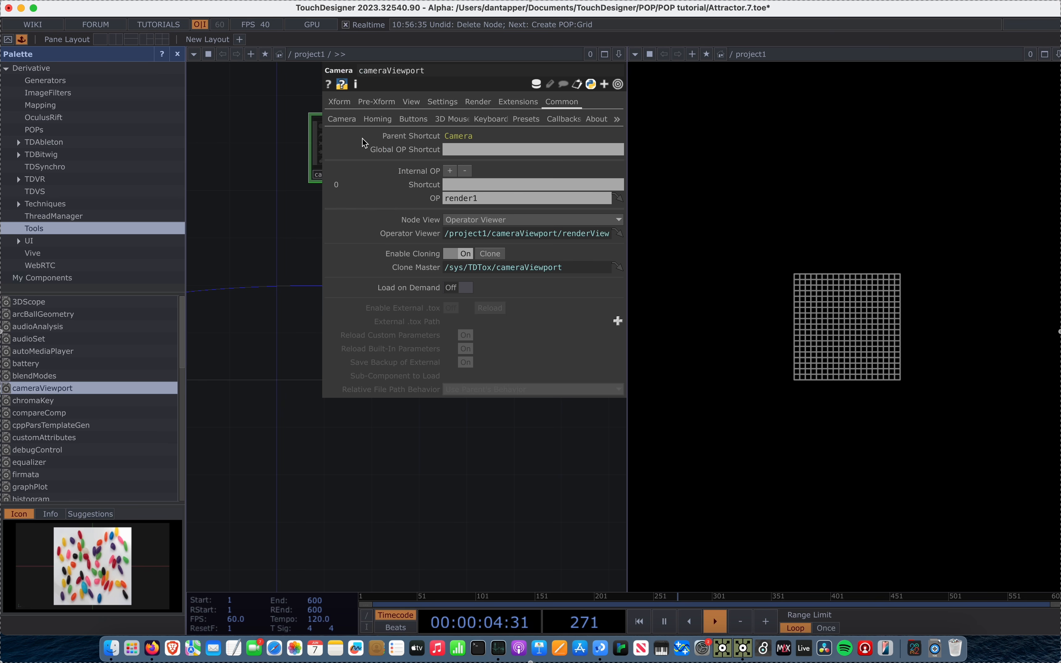
left_click(342, 119)
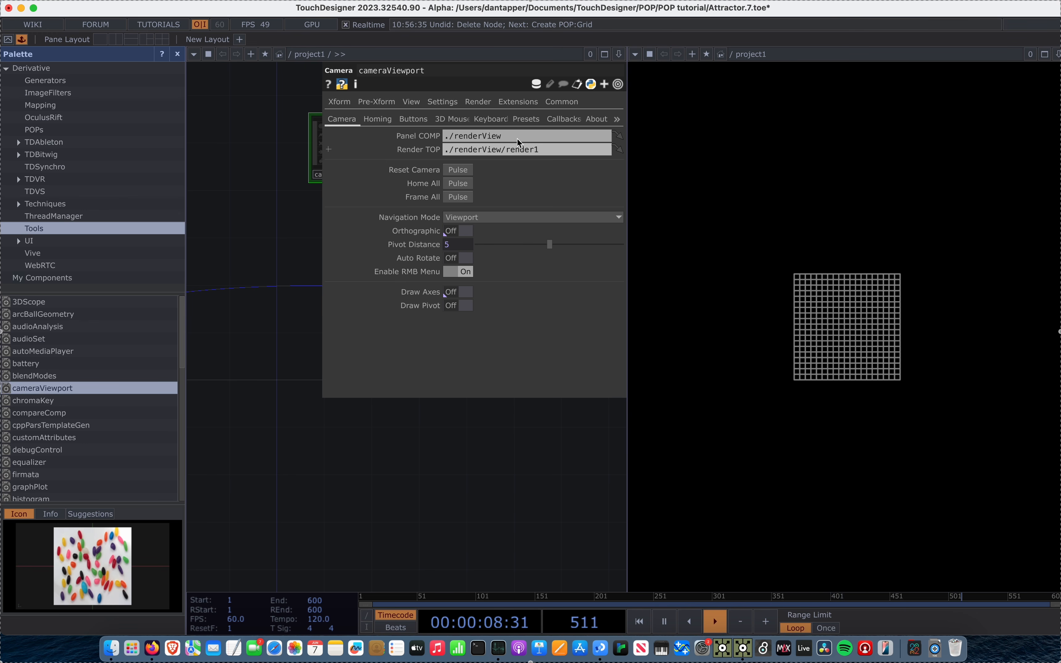
left_click(447, 136)
type("..")
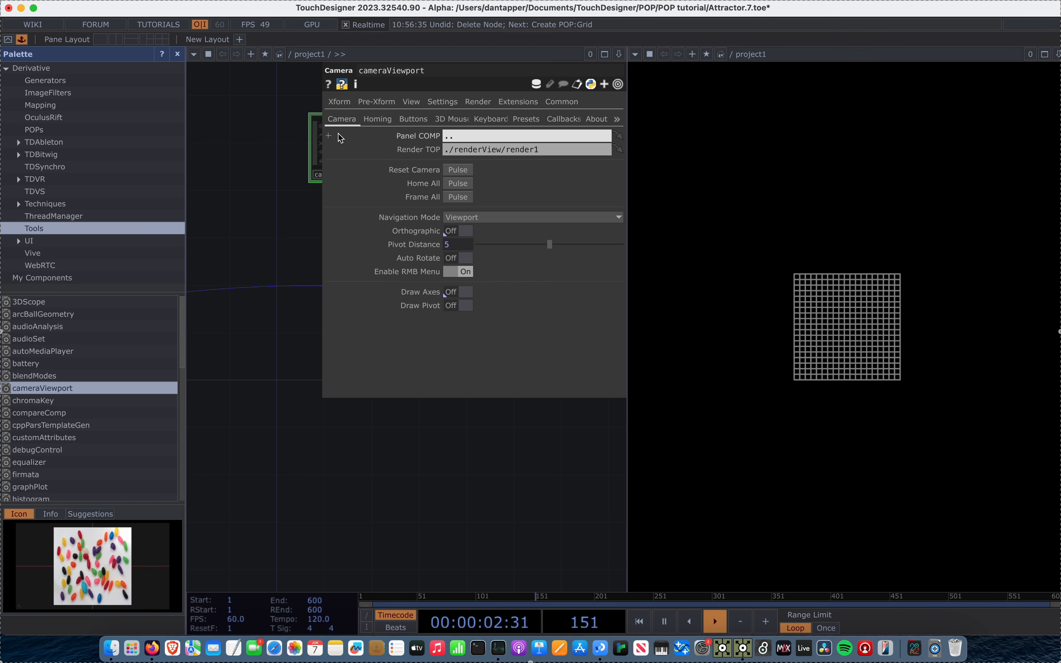
left_click(264, 224)
key("p")
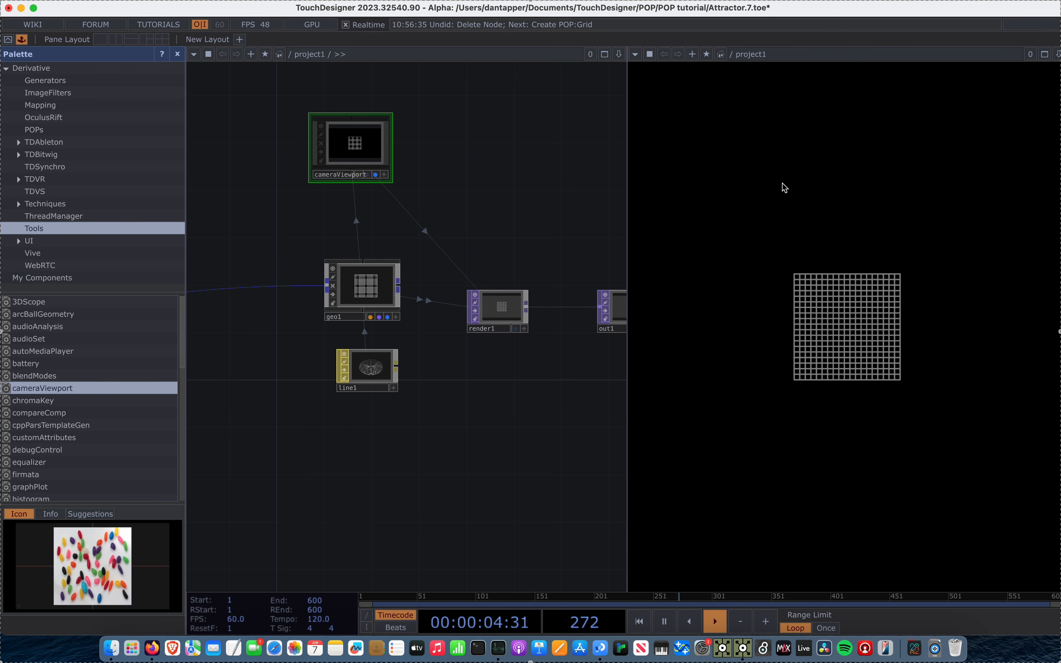
left_click_drag(862, 289, 896, 303)
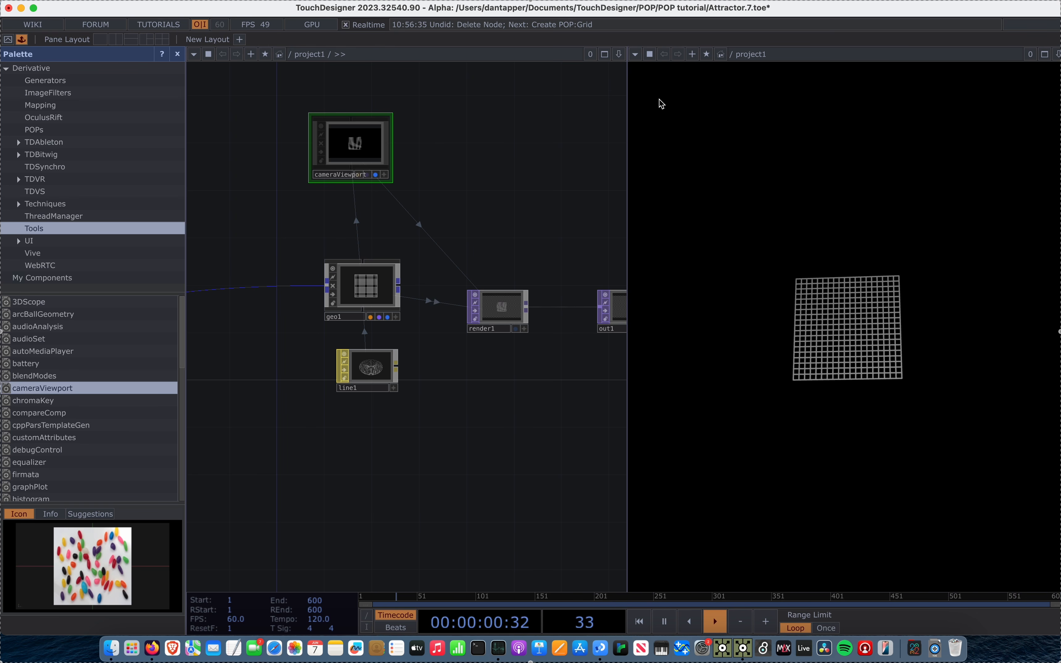
Close the component palette and orbit the rendered grid in the enlarged workspace.
left_click_drag(496, 160, 392, 167)
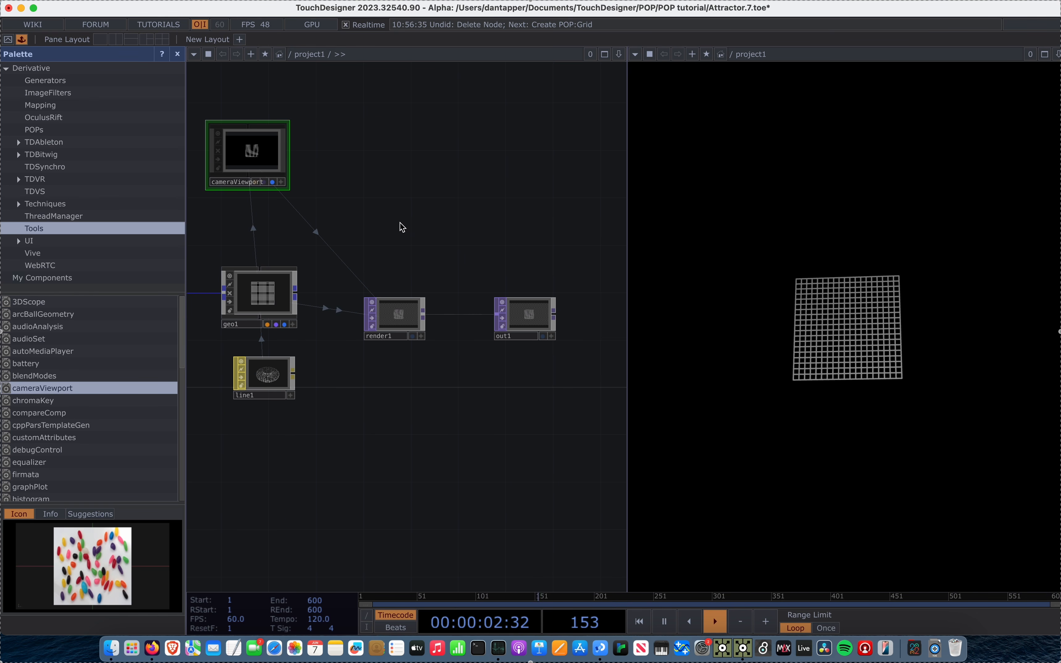
left_click_drag(309, 411, 482, 411)
left_click(177, 54)
mouse_move(802, 383)
left_mouse_down()
mouse_move(491, 343)
mouse_move(899, 236)
mouse_move(726, 380)
mouse_move(848, 357)
mouse_move(814, 379)
left_mouse_up()
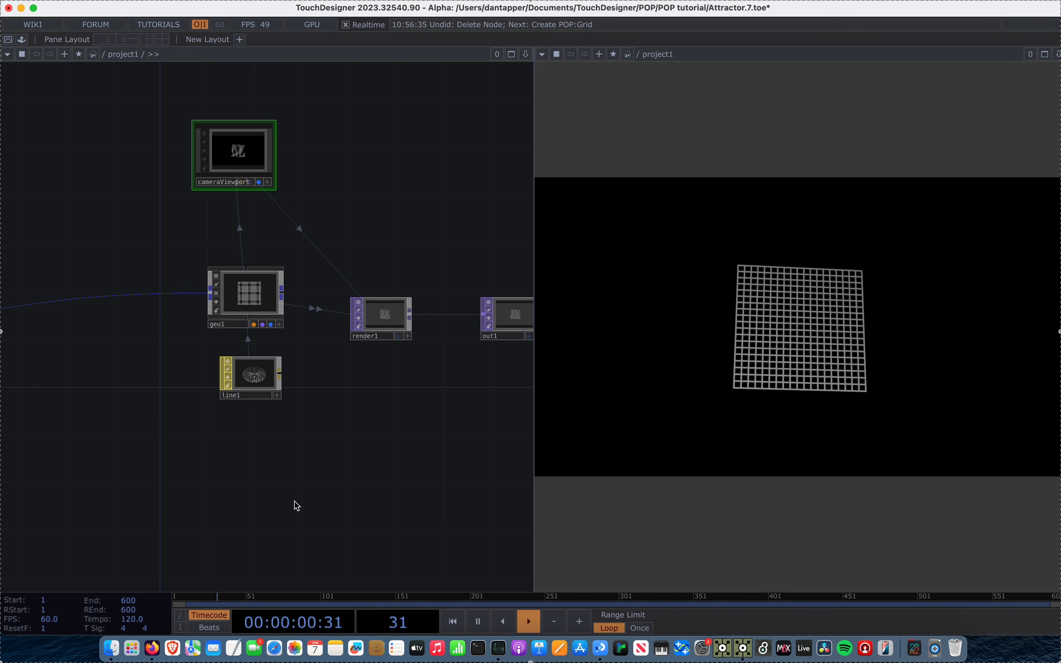
Show grid1's parameters and turn the rendered grid to an oblique side view.
scroll(265, 544, "down", 5)
left_click_drag(150, 474, 380, 474)
left_click_drag(919, 359, 869, 398)
left_click(114, 379)
key("p")
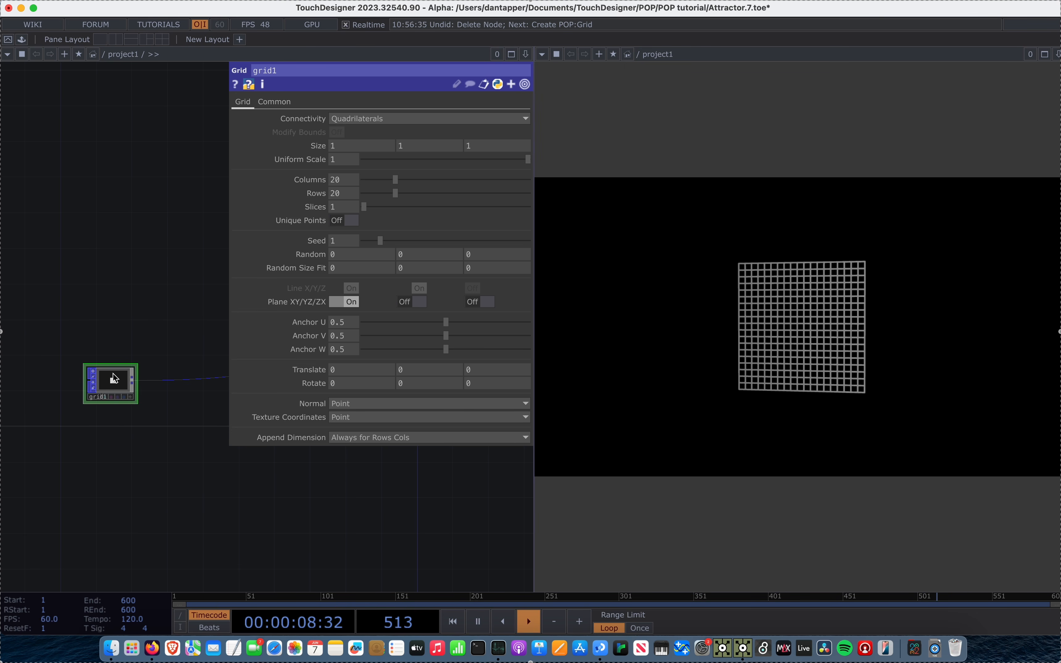
left_click_drag(840, 334, 667, 345)
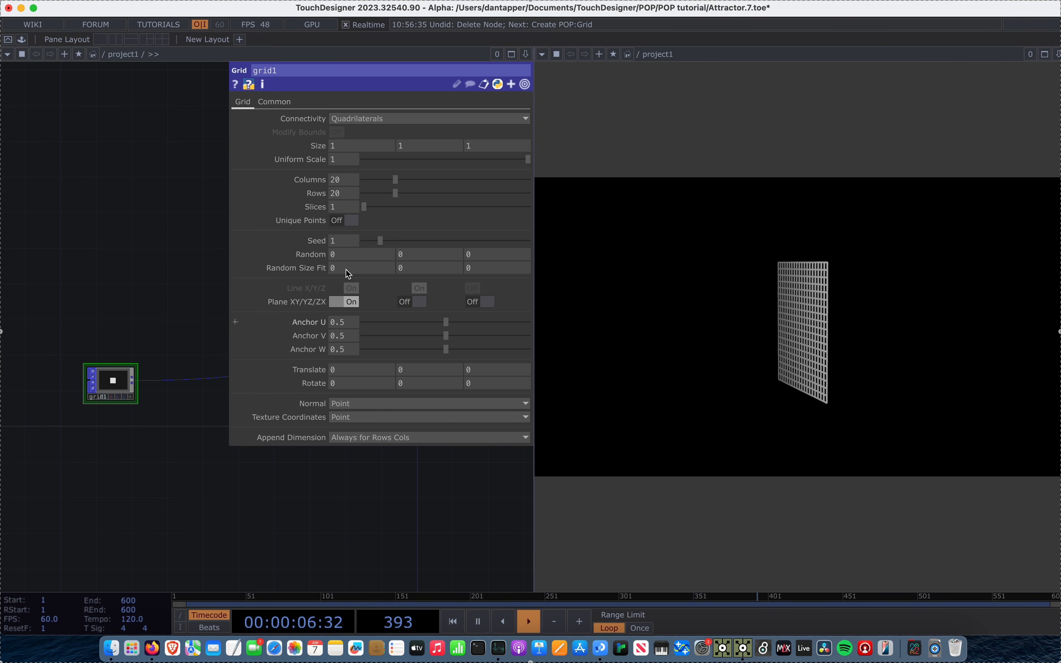
Set grid1's Slices to 20 and inspect the volume from several angles.
left_click(343, 208)
type("20")
key("Return")
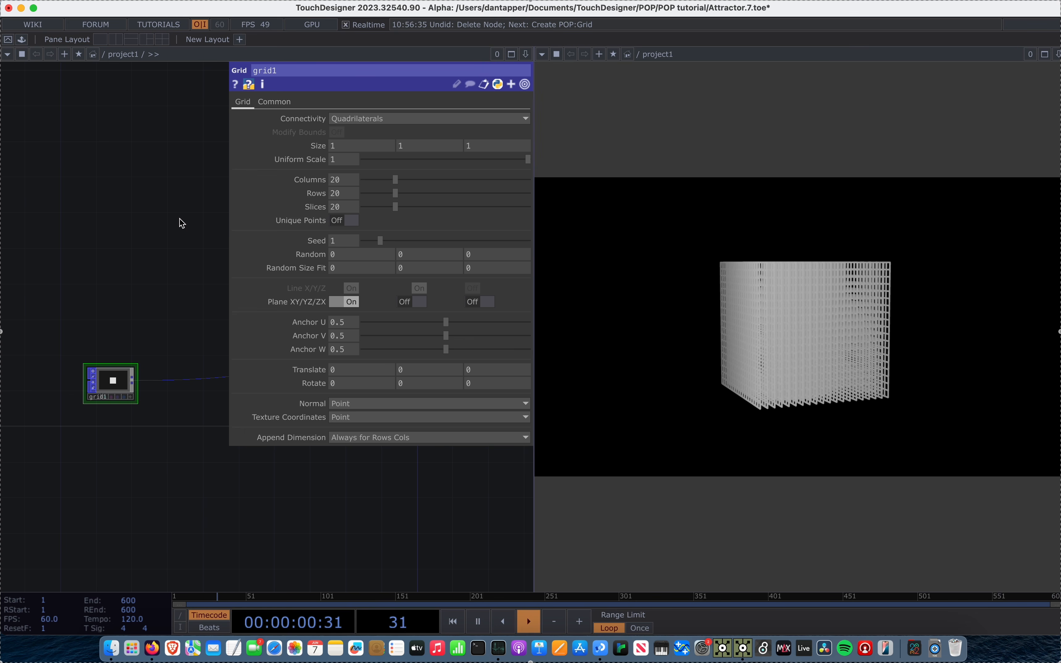
left_click_drag(945, 362, 783, 329)
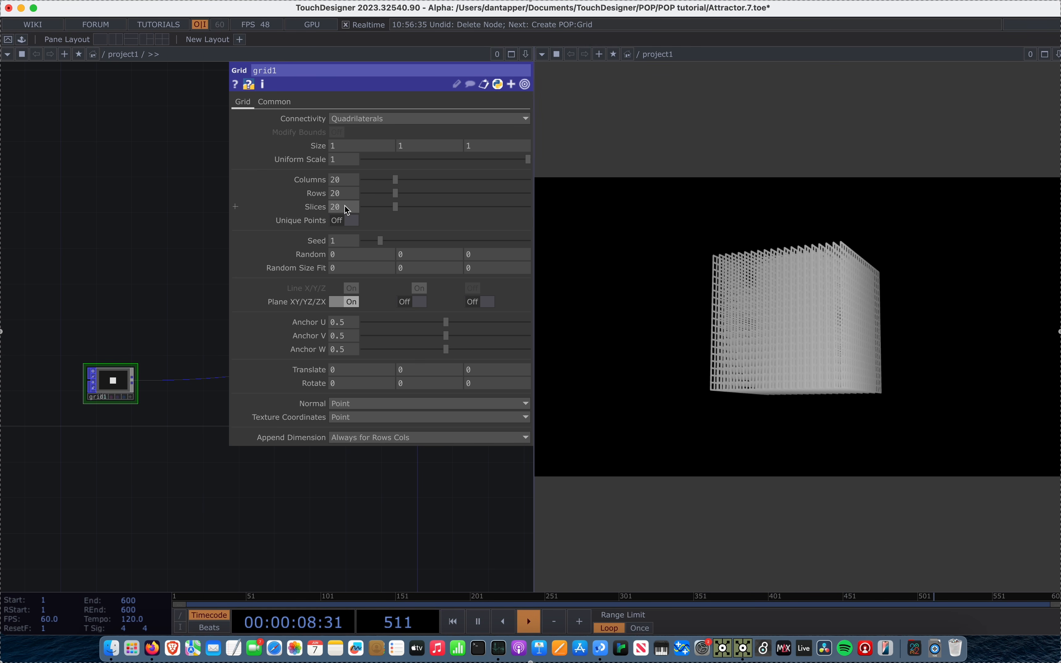
left_click_drag(911, 310, 947, 353)
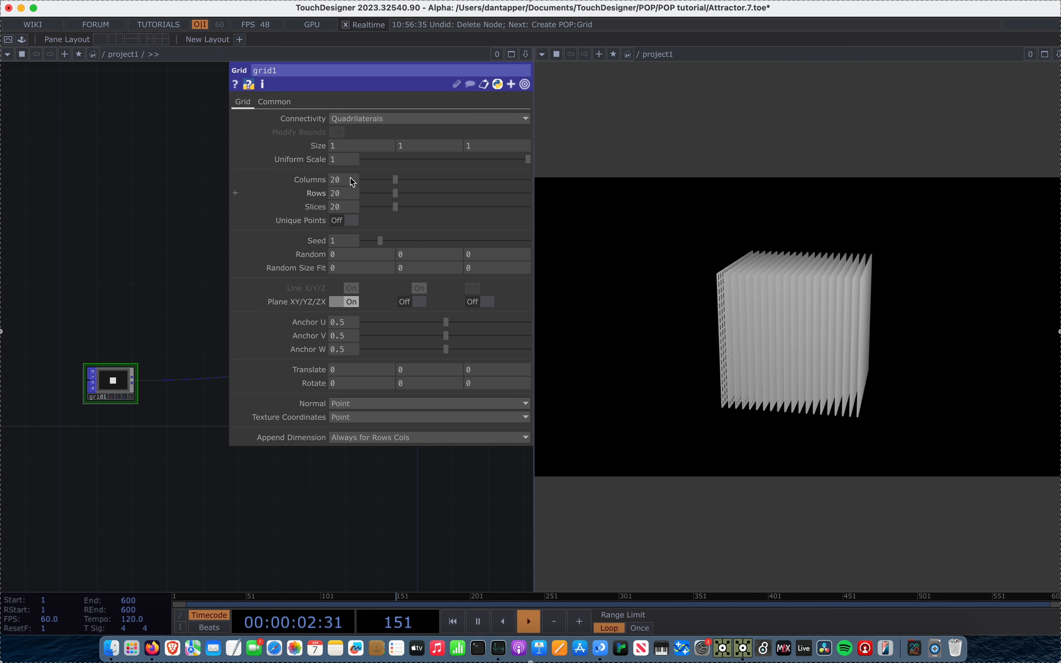
Set grid1's Columns, Rows and Slices to 10 each, check the volume by orbiting, and hide the parameters.
left_click_drag(352, 179, 265, 178)
type("10")
key("Tab")
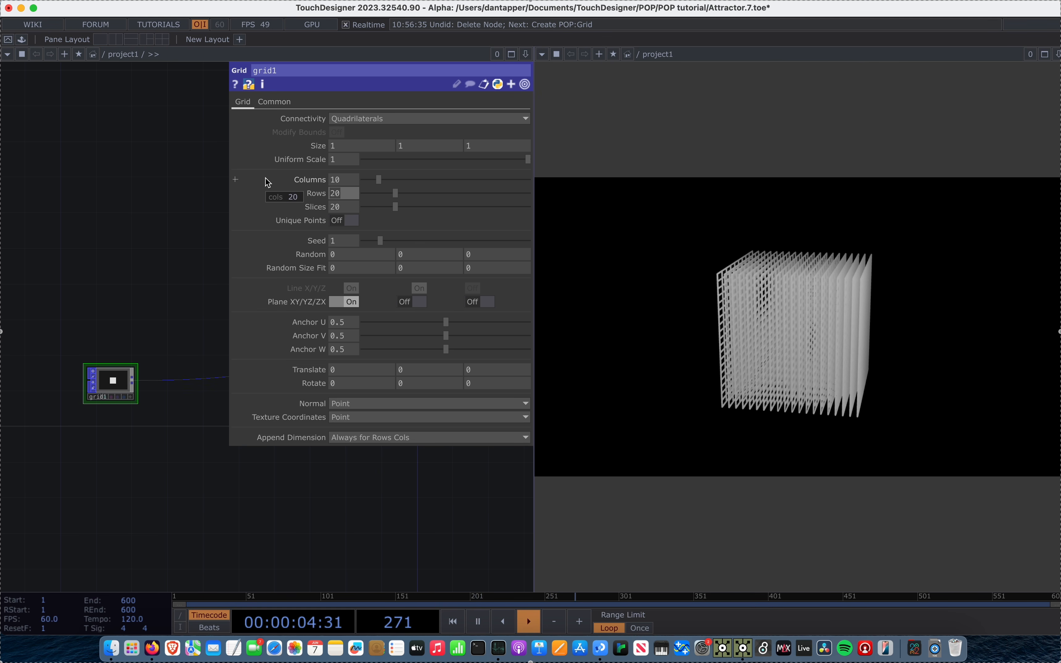
type("10")
key("Tab")
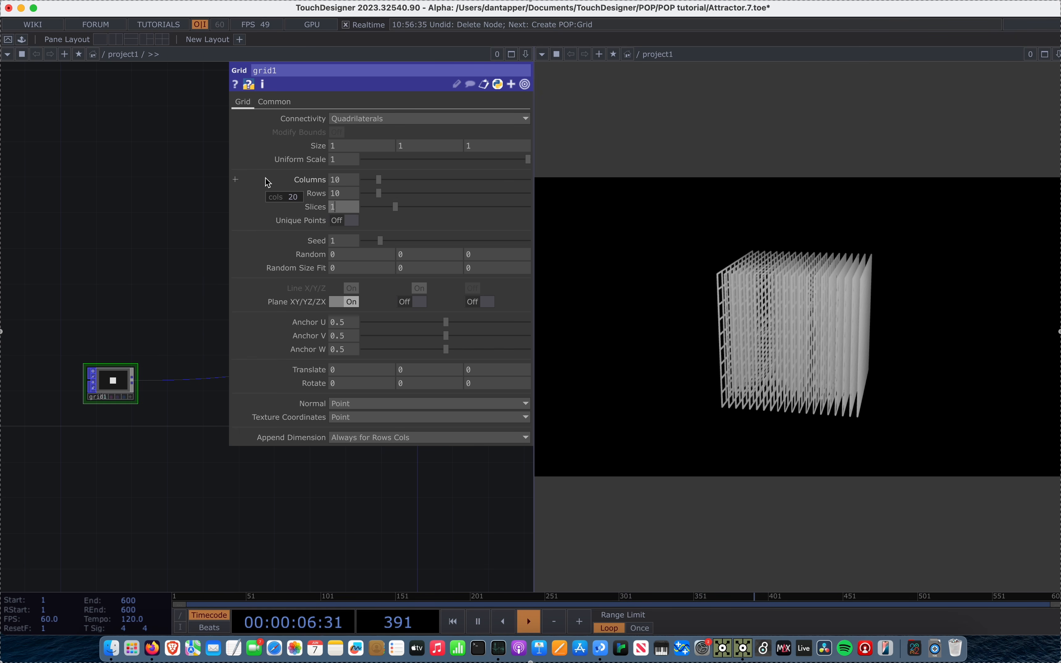
type("10")
key("Return")
left_click_drag(754, 373, 839, 322)
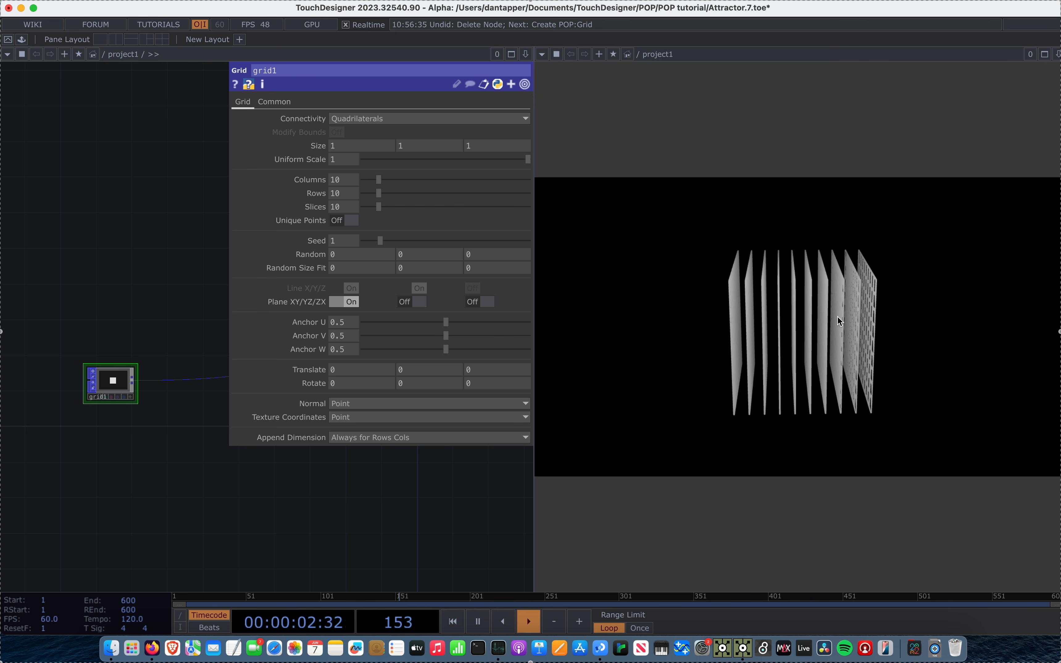
left_click_drag(837, 316, 713, 313)
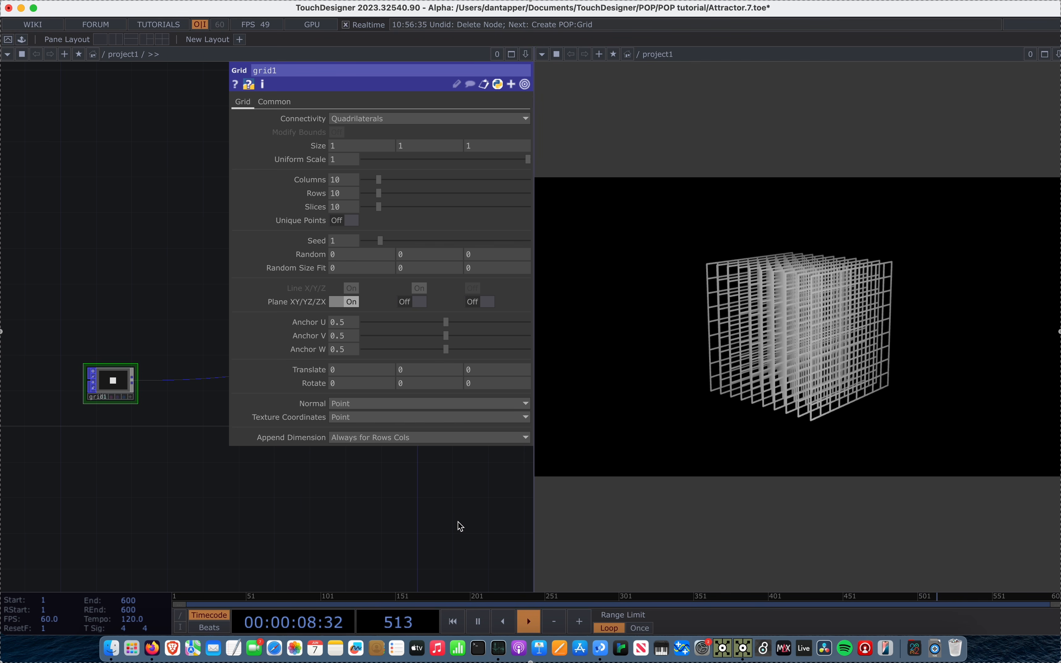
key("p")
Set the line1 material's Width Near and Width Far to 1.3.
left_click_drag(382, 481, 221, 467)
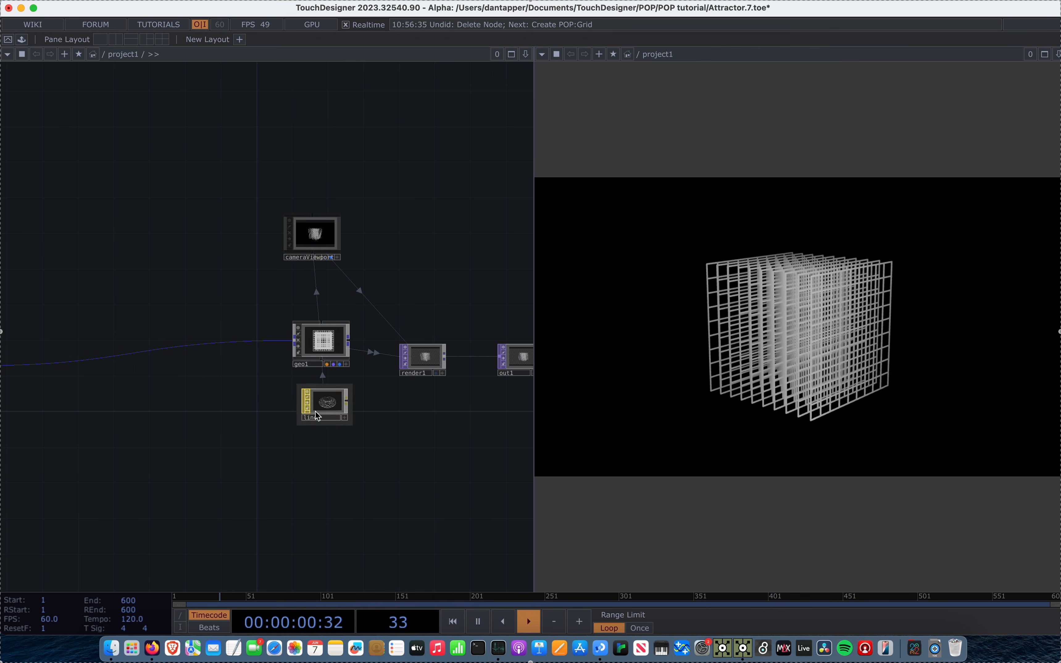
key("p")
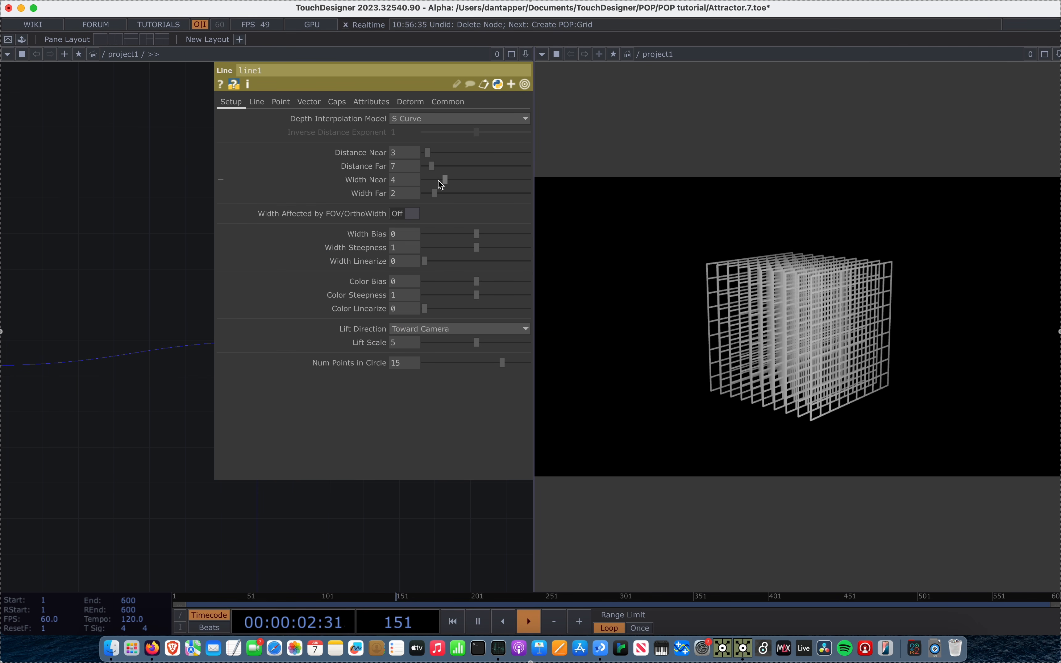
mouse_move(441, 181)
left_mouse_down()
mouse_move(430, 179)
mouse_move(432, 192)
left_mouse_up()
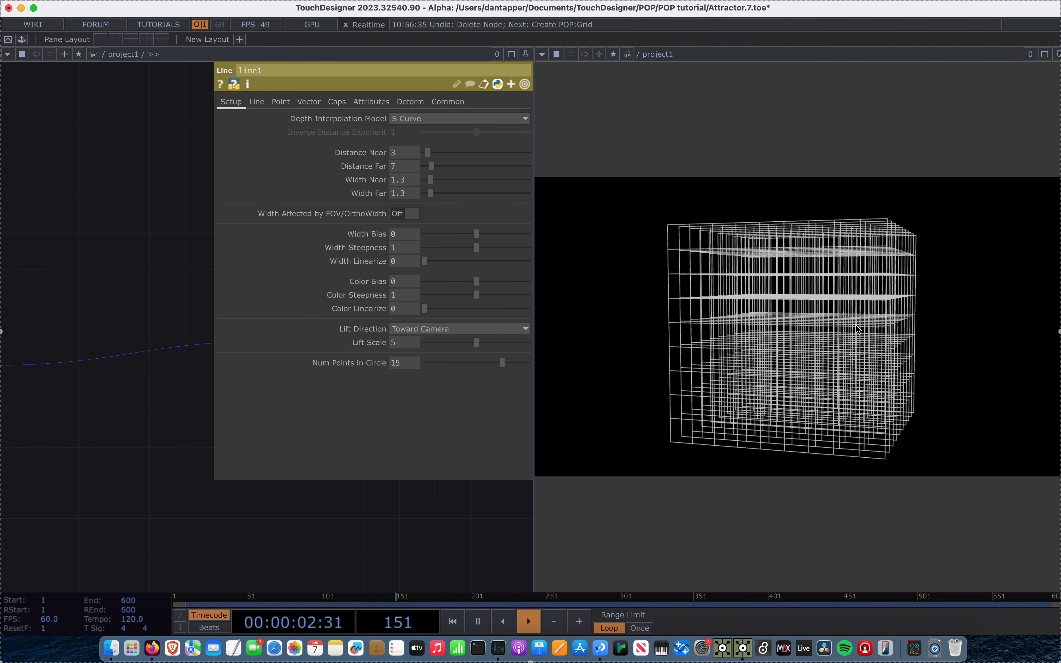
Move grid1 further from geo1 and insert a Field POP on the wire between them.
scroll(273, 550, "down", 5)
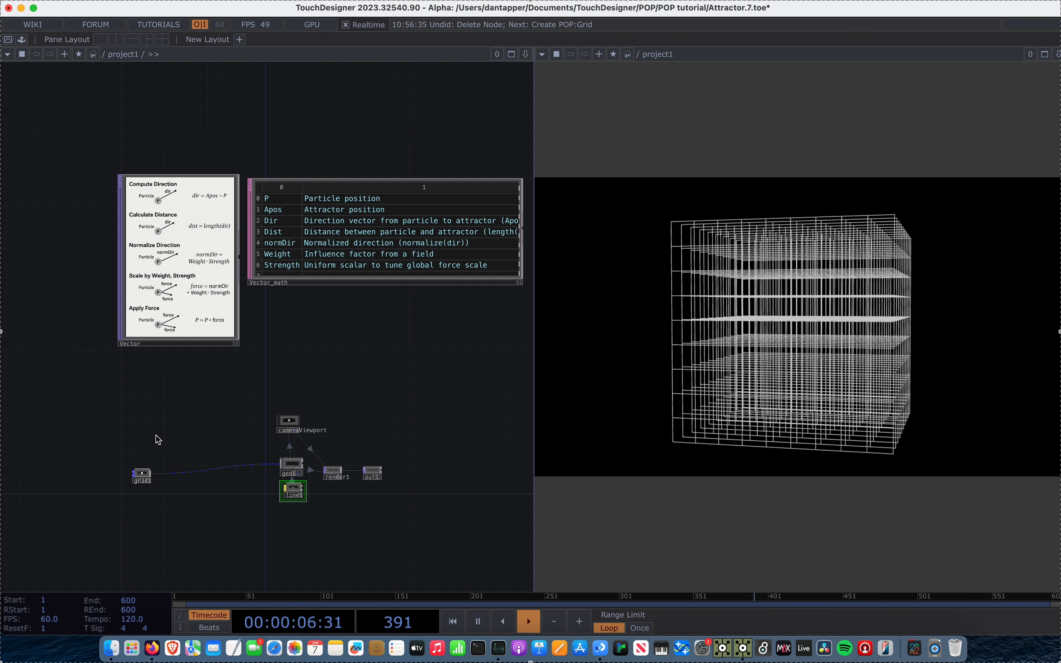
left_click_drag(141, 474, 110, 457)
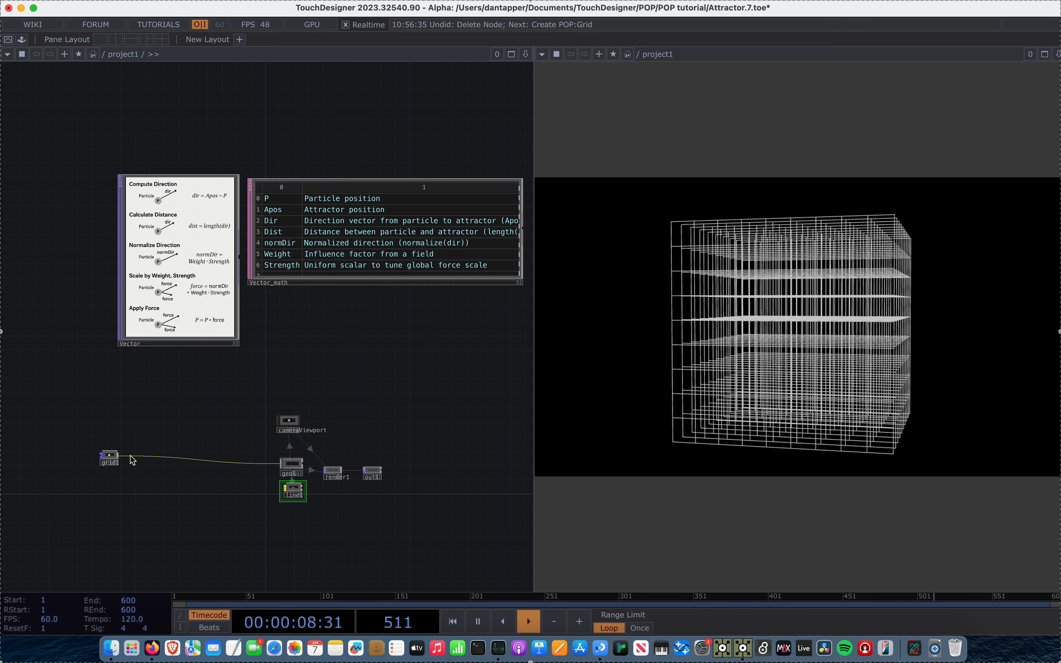
right_click(130, 456)
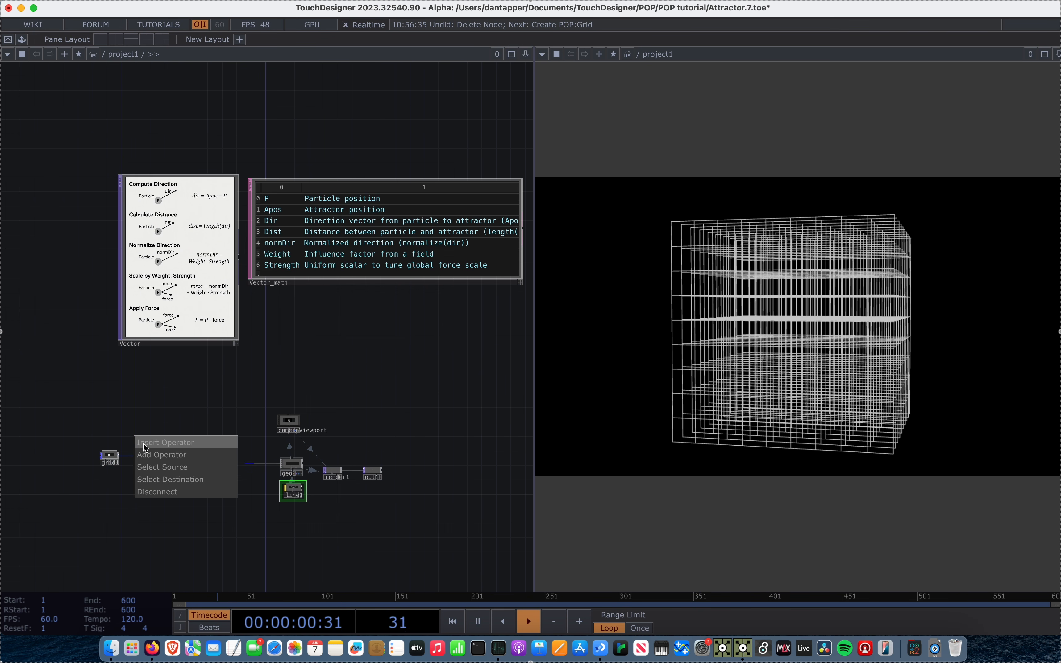
left_click(145, 443)
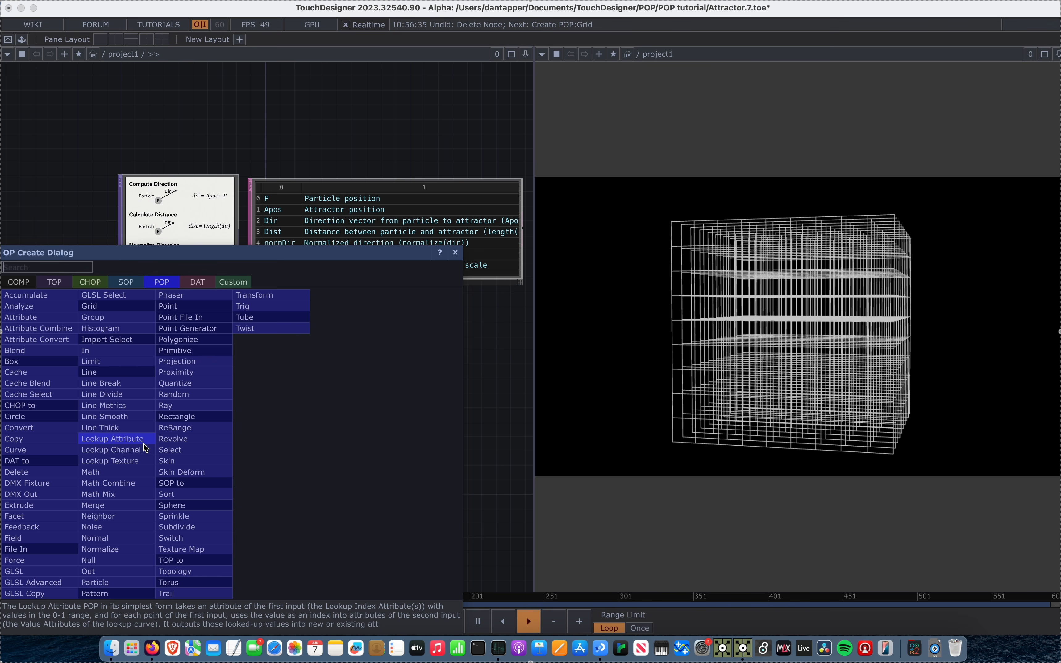
type("fi")
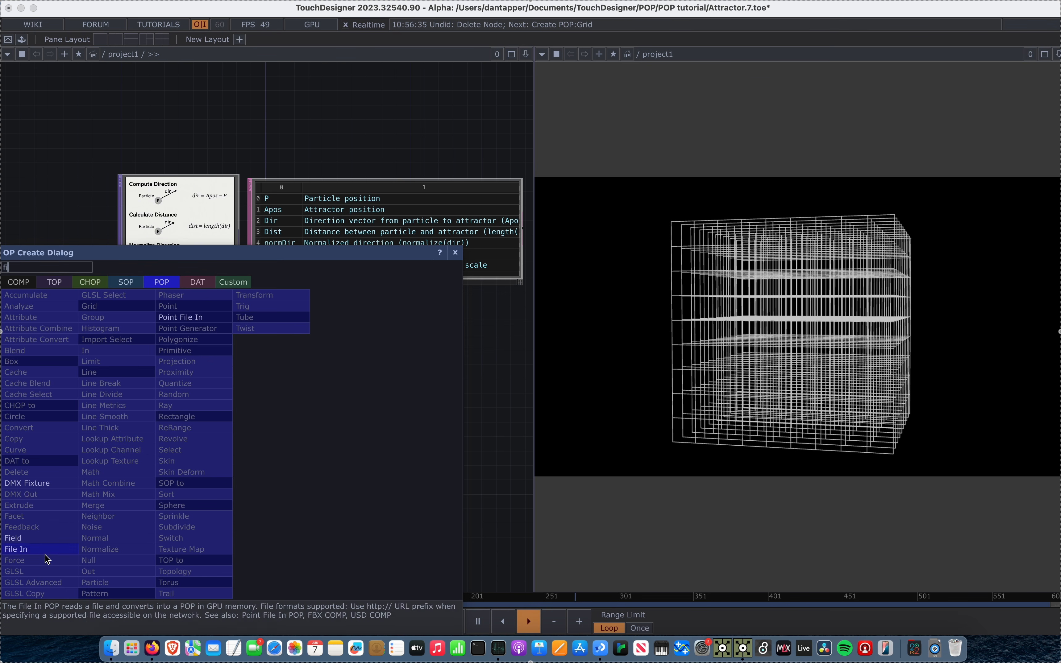
left_click(39, 540)
left_click(145, 454)
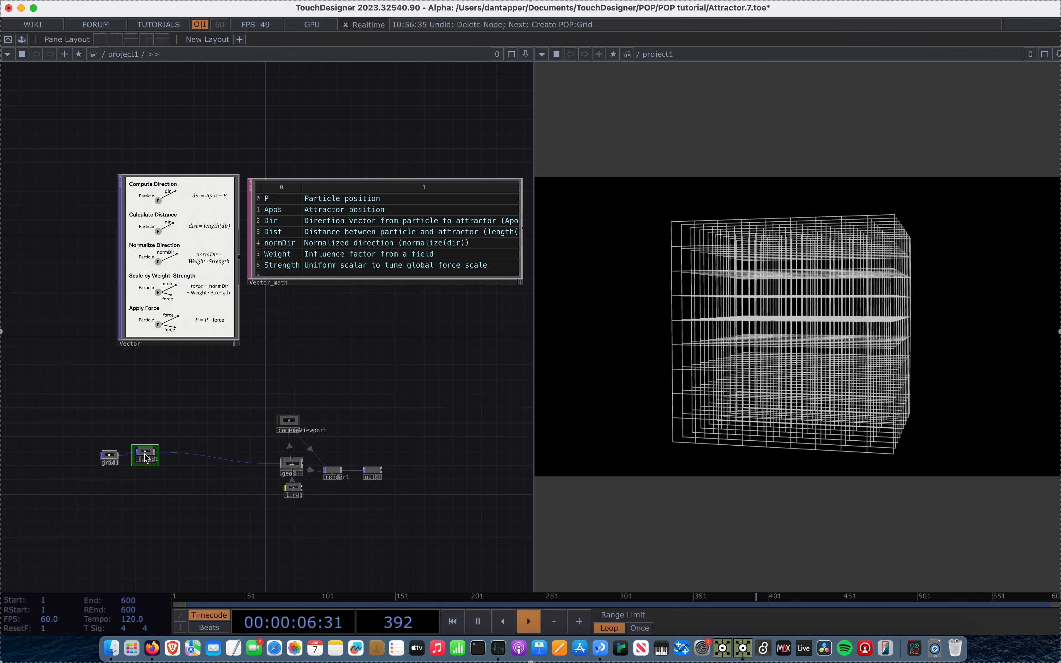
Review field1's parameters and its available shape modes, keeping the Mode at Sphere.
scroll(144, 453, "up", 5)
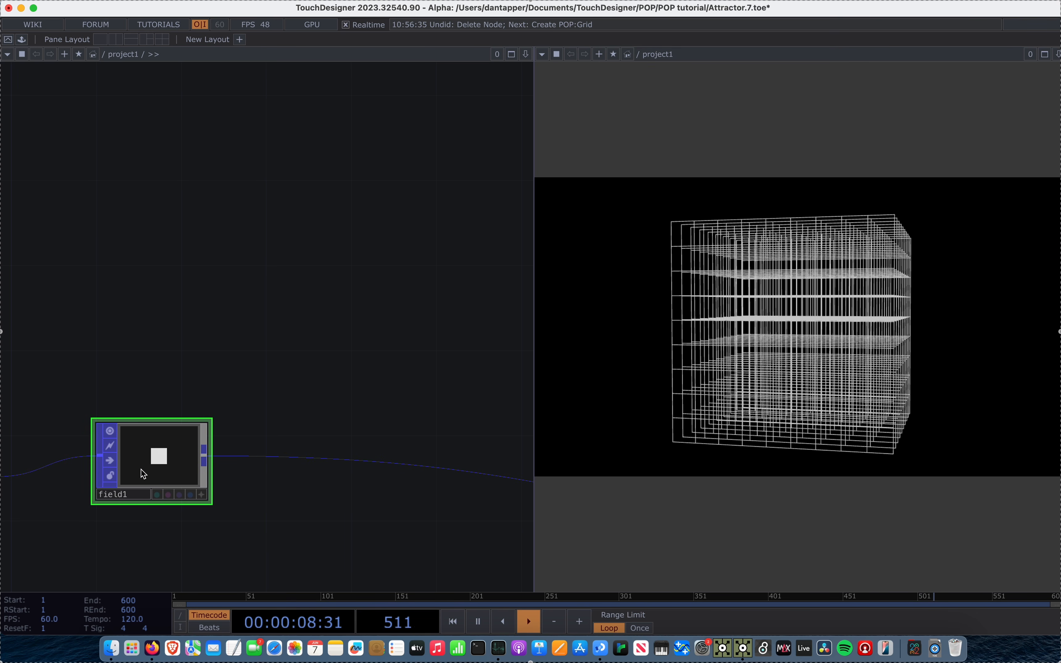
key("p")
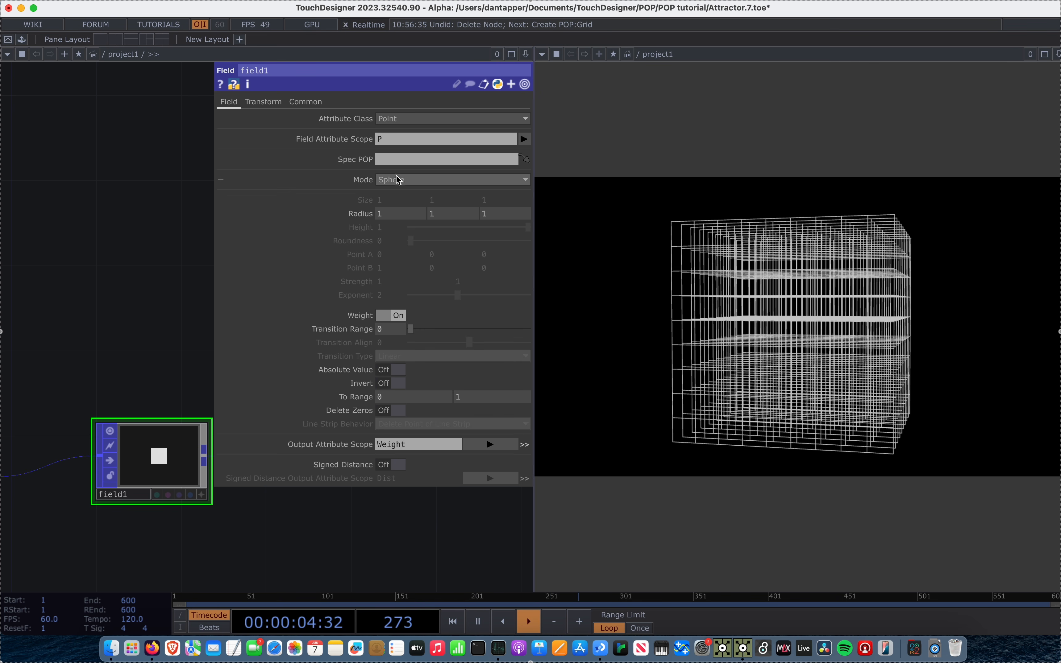
left_click(422, 181)
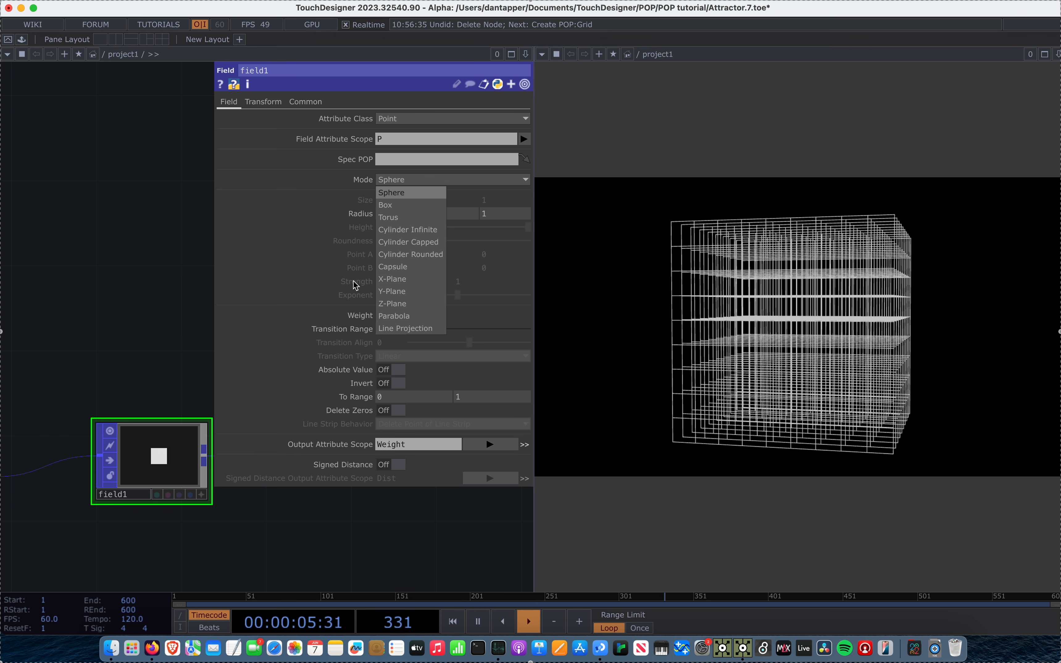
left_click(394, 193)
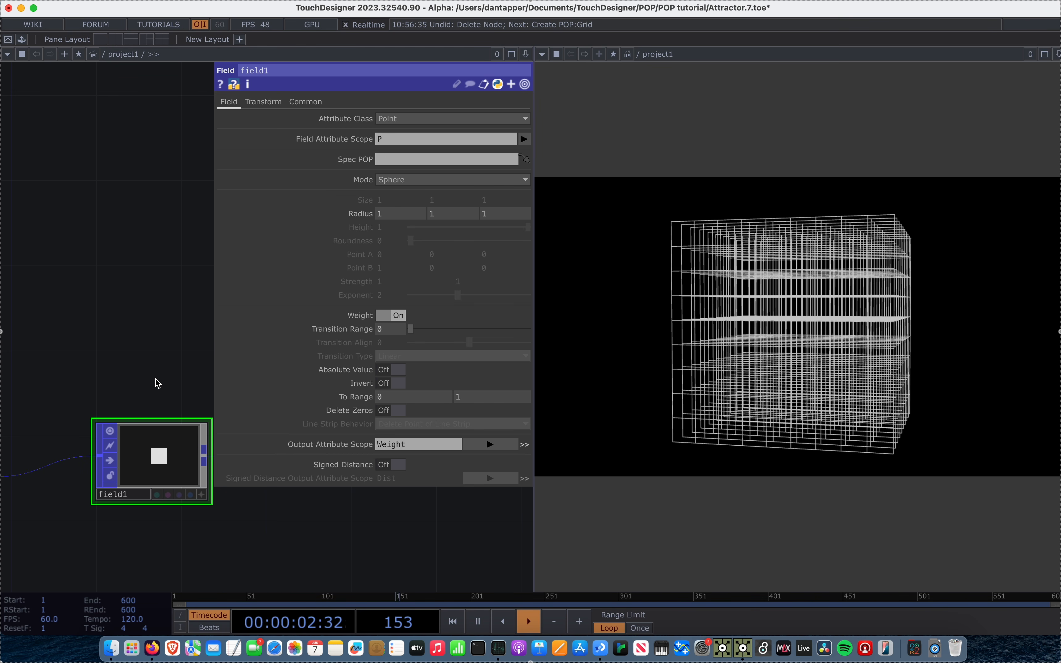
key("p")
Insert a Math Mix POP on the wire between field1 and geo1.
scroll(232, 393, "down", 5)
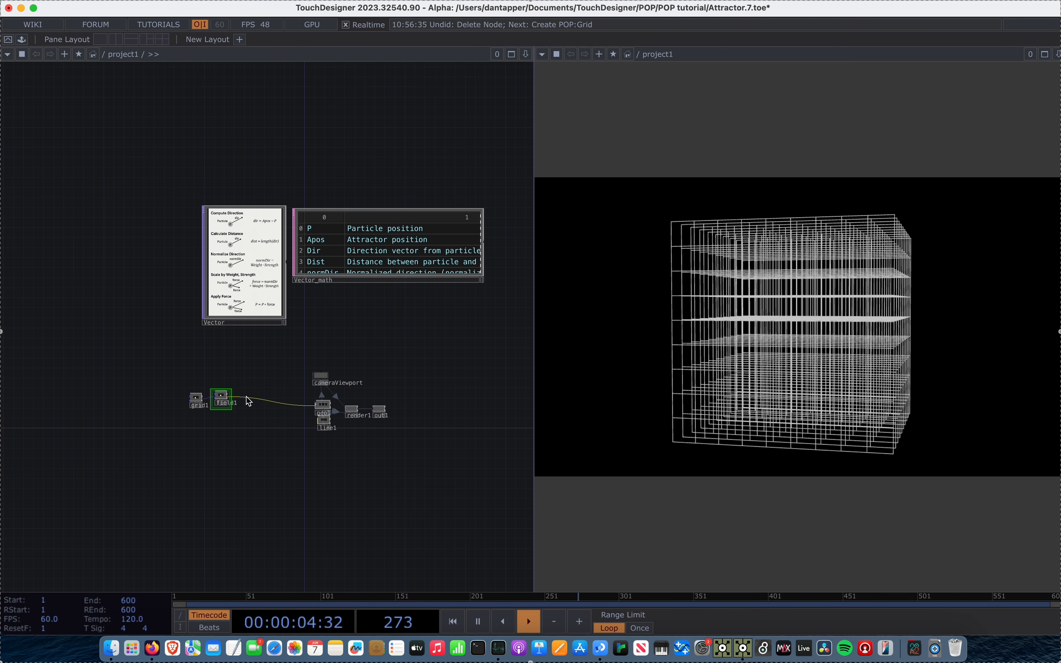
right_click(257, 390)
left_click(259, 386)
type("mat")
left_click(128, 440)
left_click(266, 397)
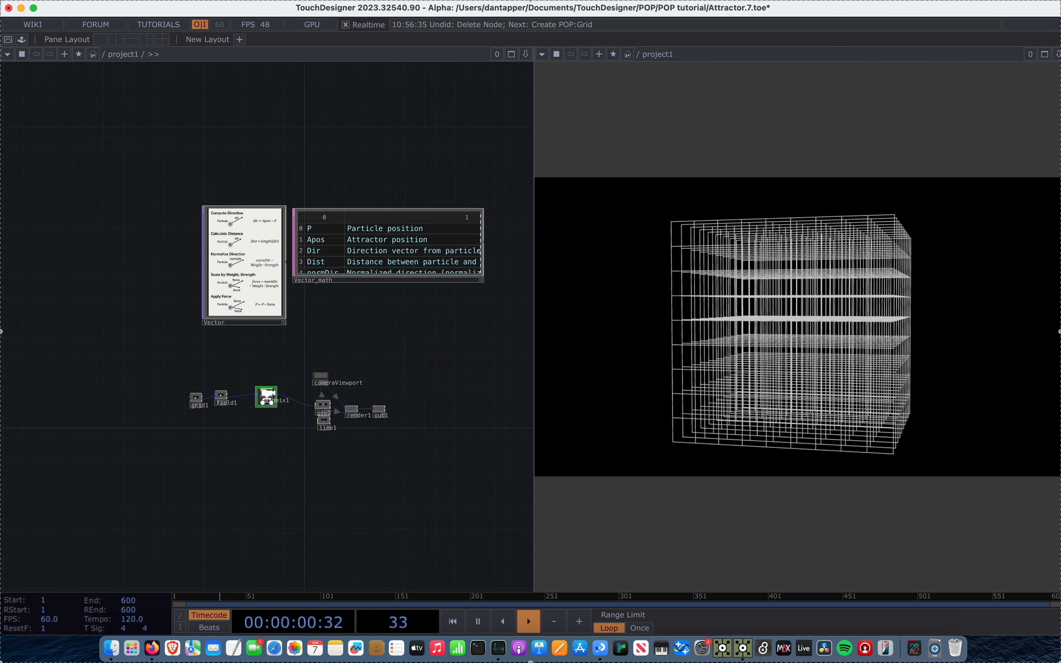
Show field1's parameters and review the attributes available for its Field Attribute Scope.
scroll(268, 397, "up", 5)
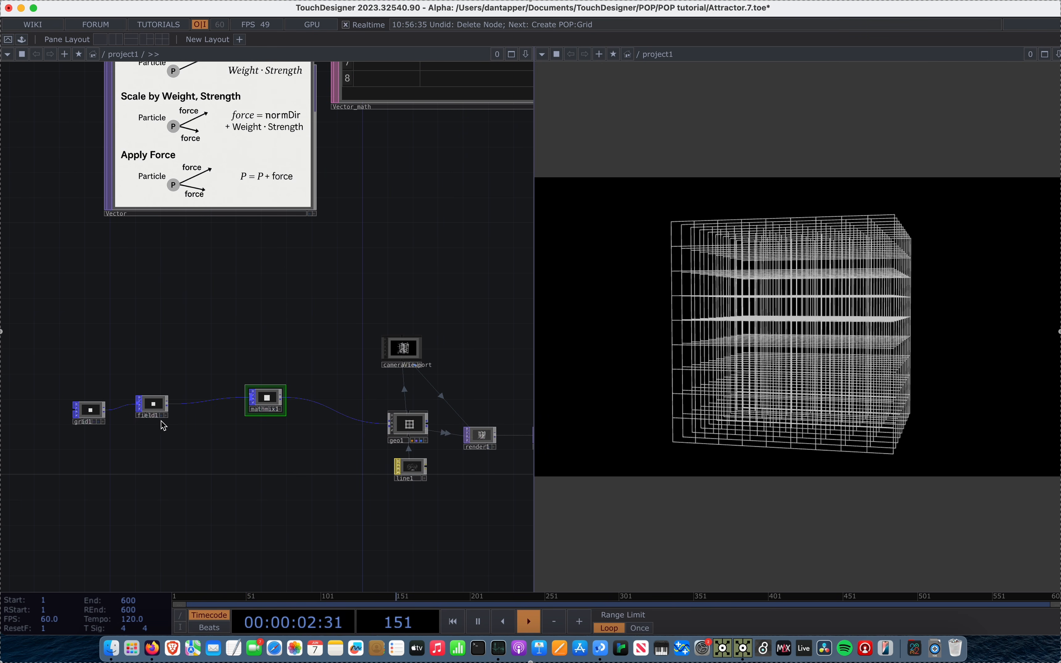
left_click(151, 404)
scroll(151, 404, "up", 4)
key("p")
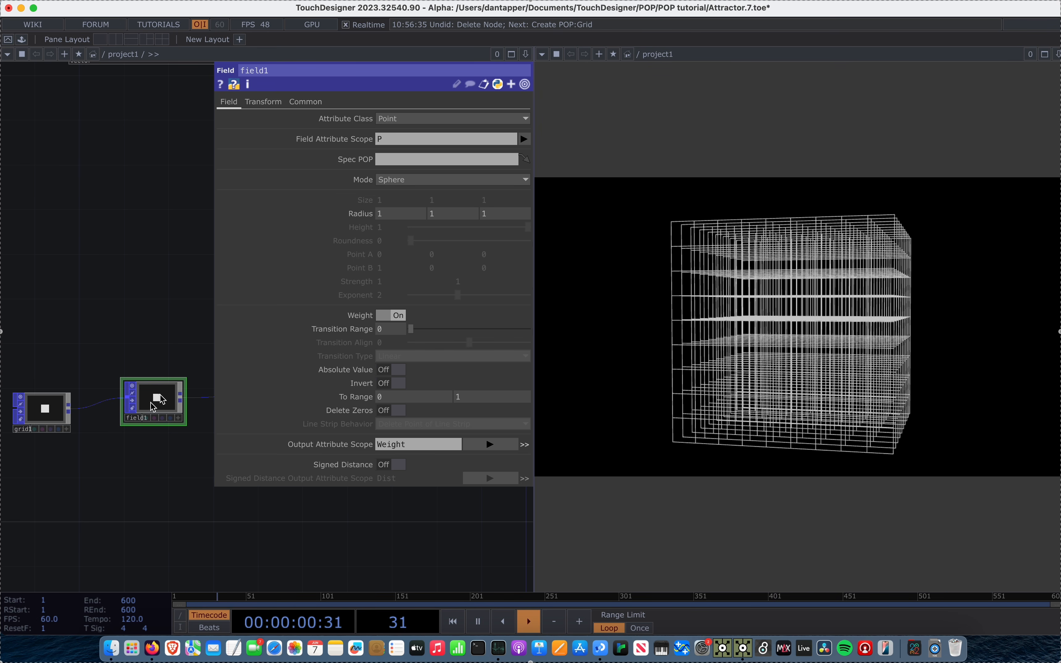
left_click(524, 138)
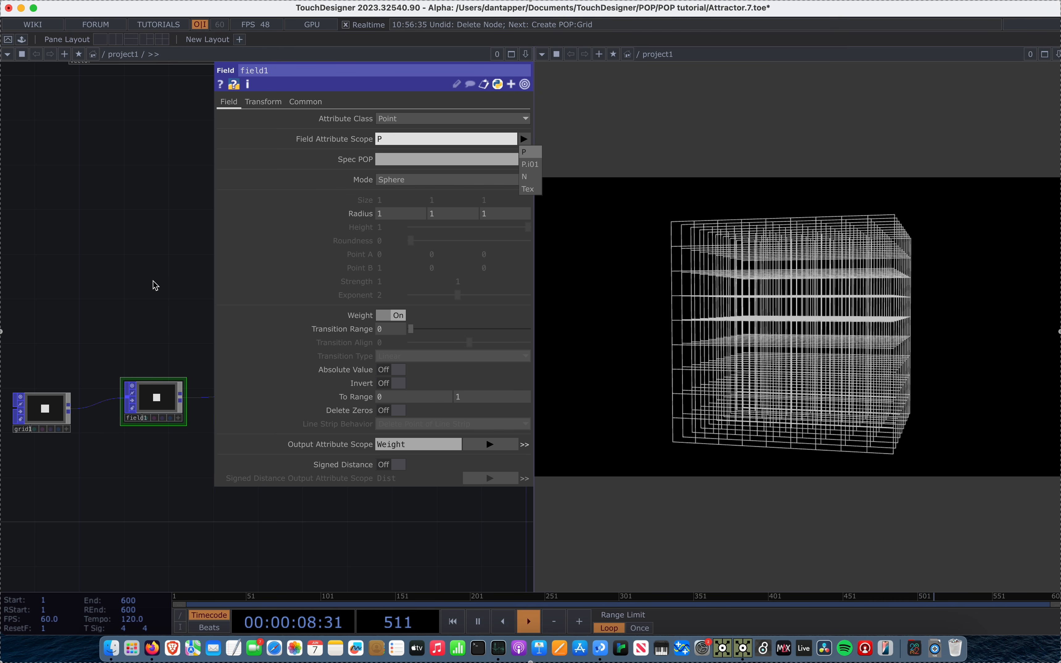
left_click(144, 286)
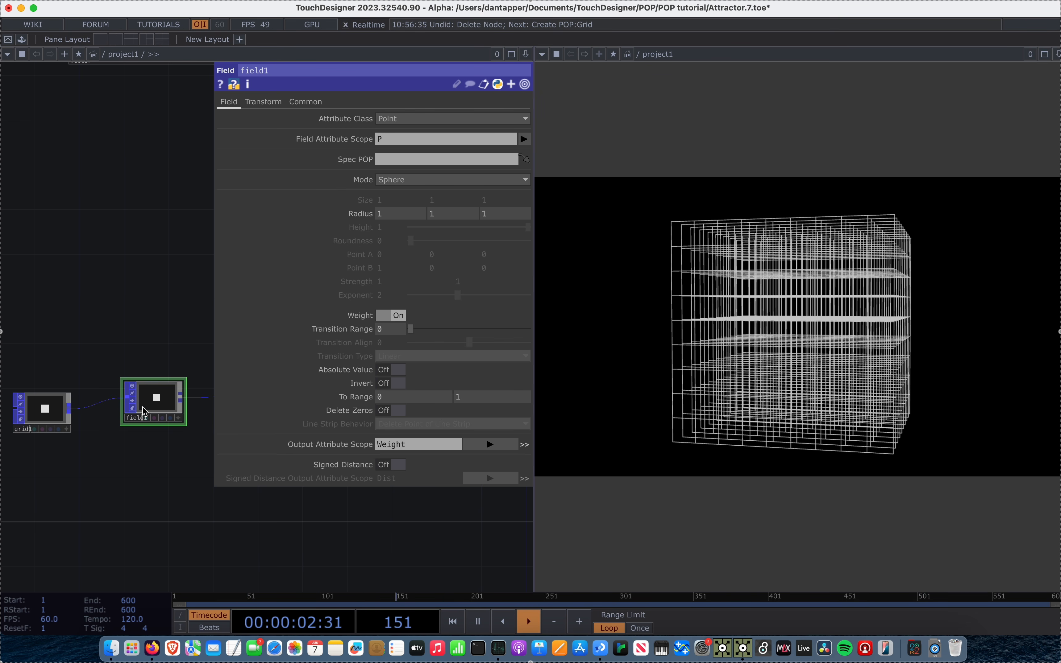
Attach a POP to DAT to grid1's output and place it above the chain to list the point attributes.
left_click_drag(69, 408, 163, 277)
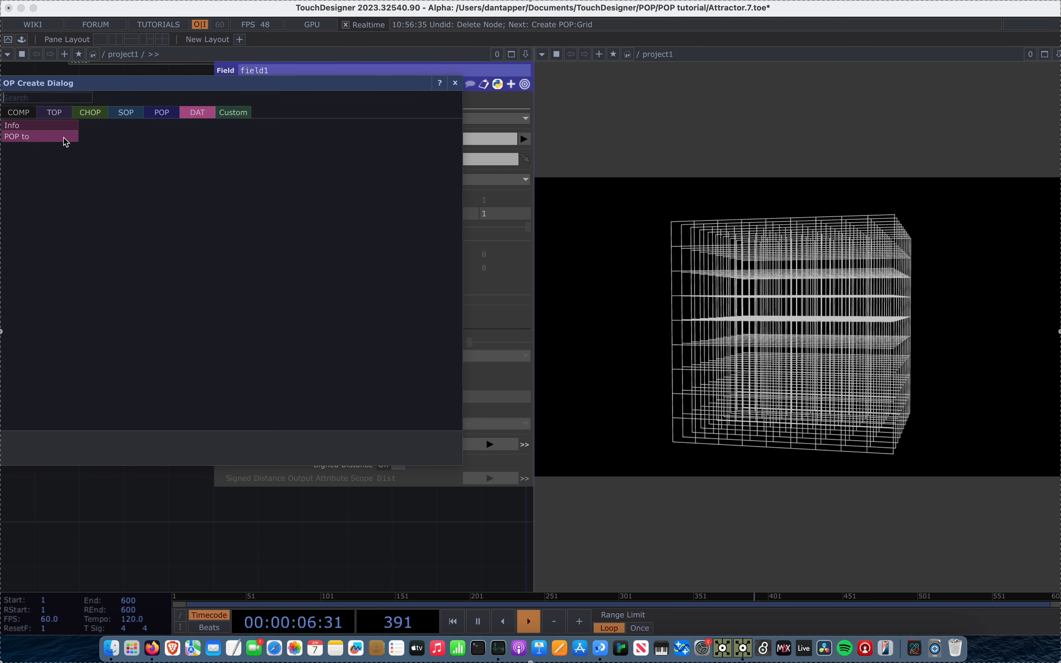
left_click(61, 137)
left_click(146, 259)
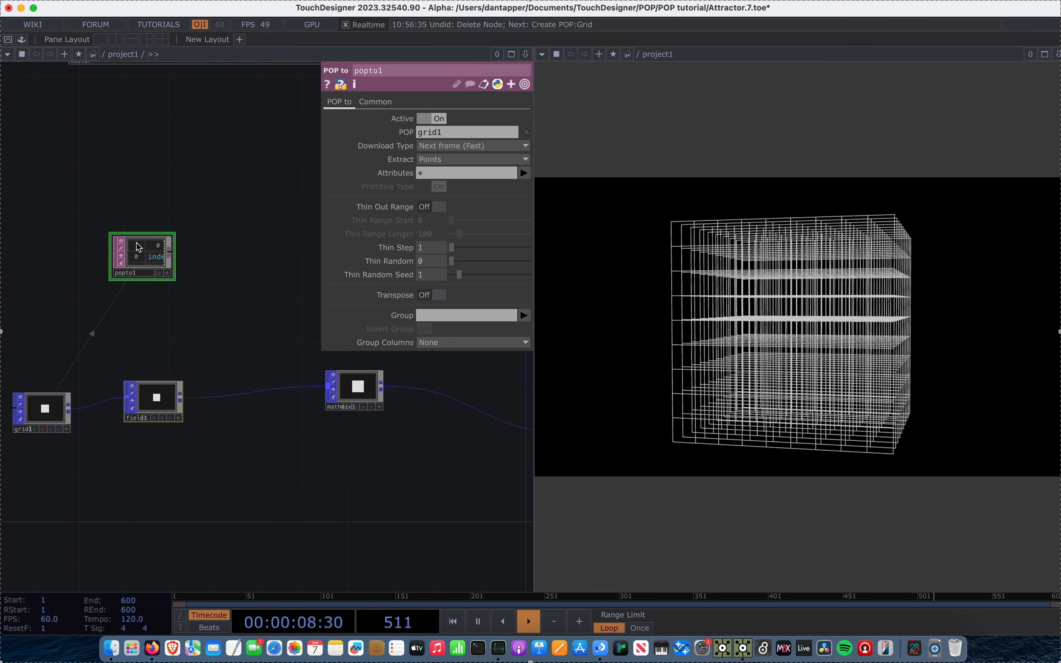
scroll(152, 252, "up", 6)
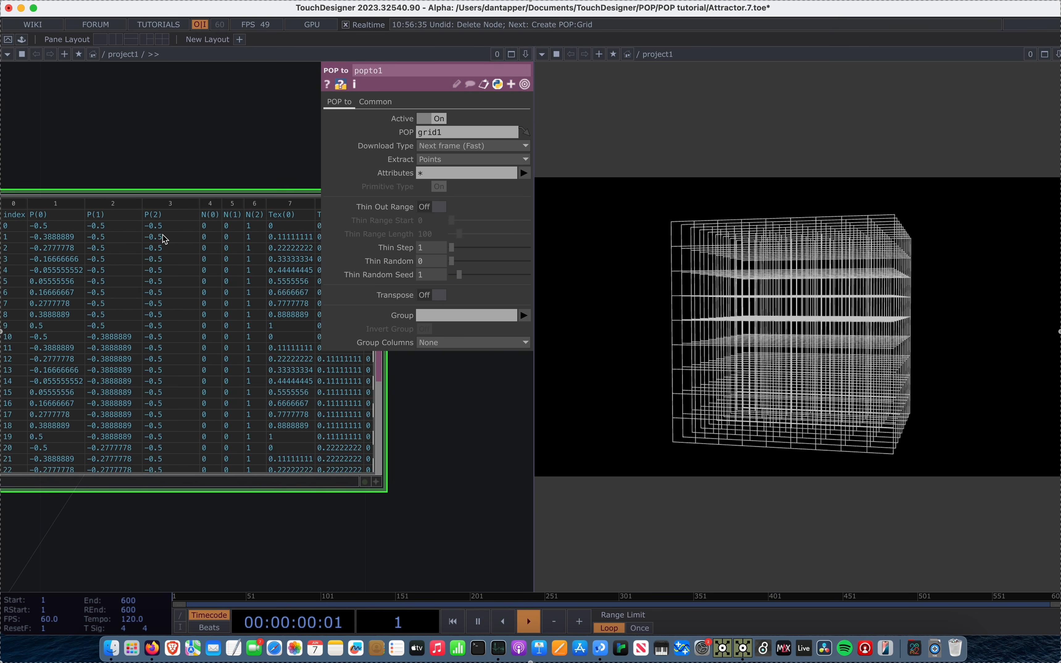
Examine the P, N and Tex columns of popto1's point table in an enlarged separate viewer, and close it.
right_click(225, 154)
left_click(216, 194)
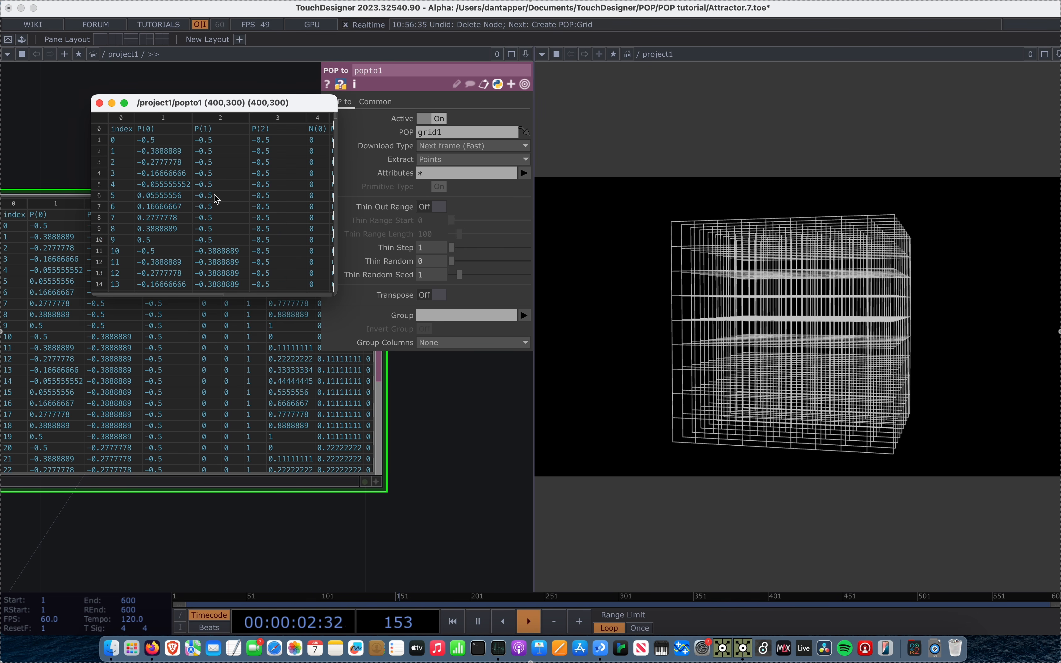
double_click(202, 103)
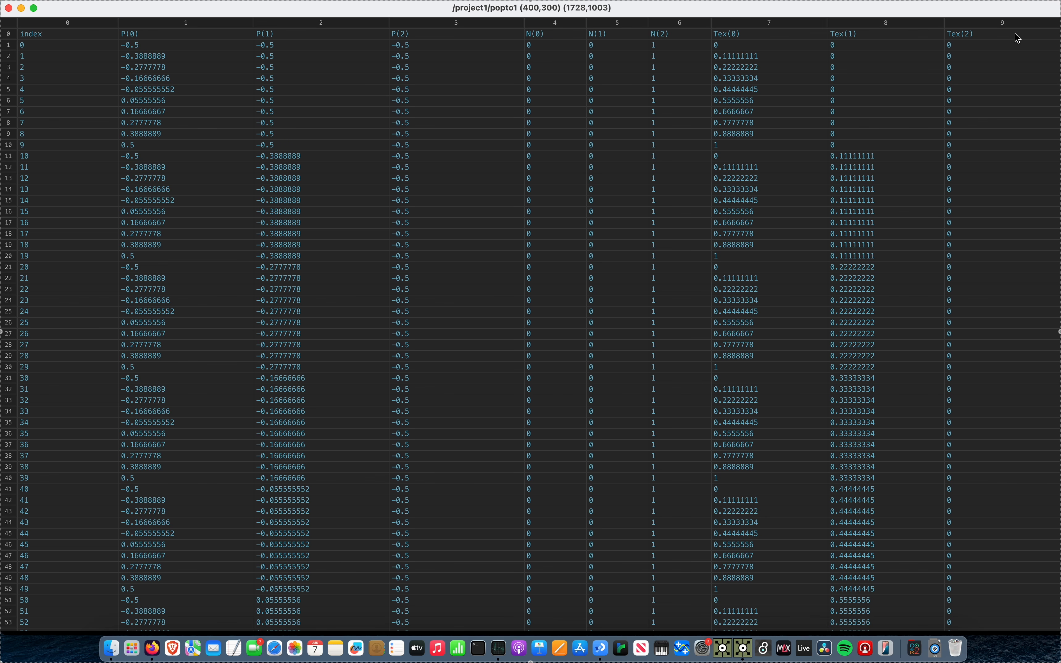
double_click(613, 10)
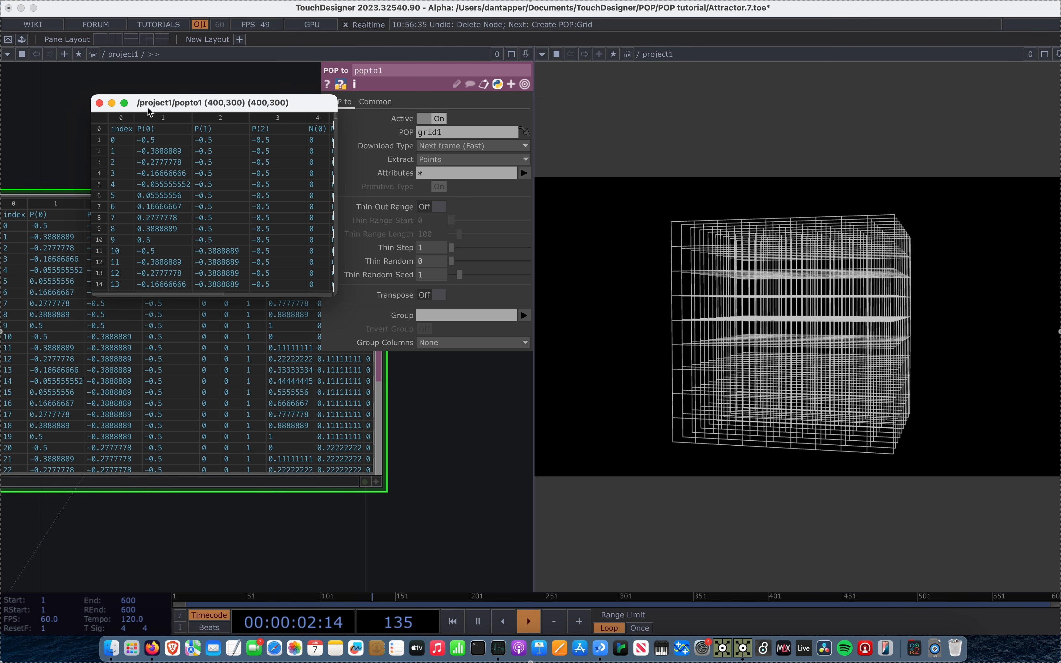
left_click(99, 103)
Delete the popto1 table operator and frame the whole network.
scroll(113, 273, "down", 5)
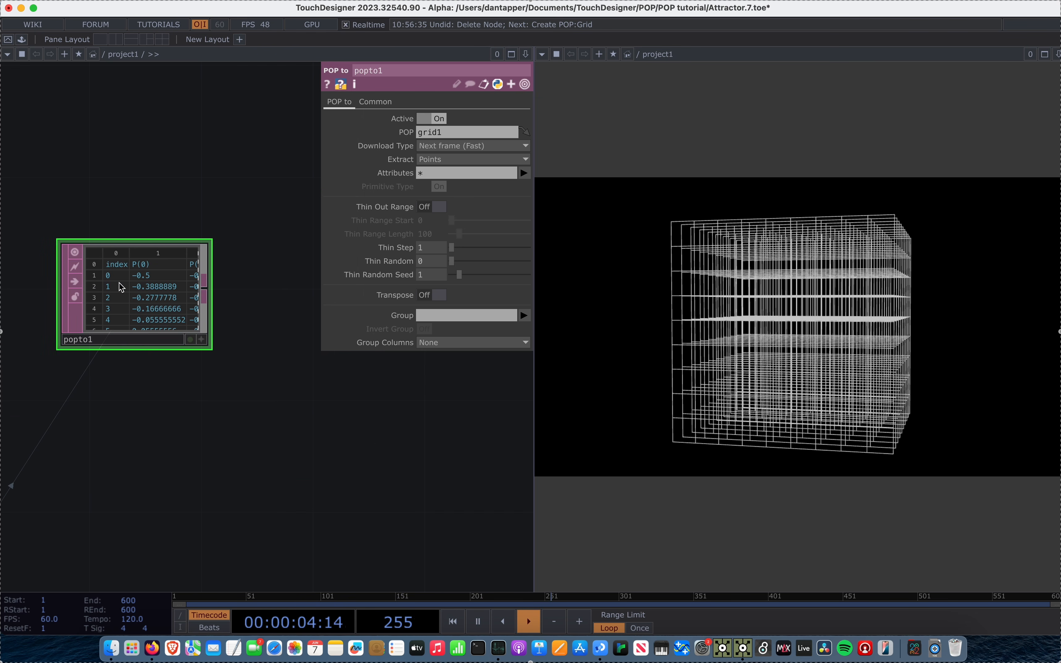
key("Delete")
key("h")
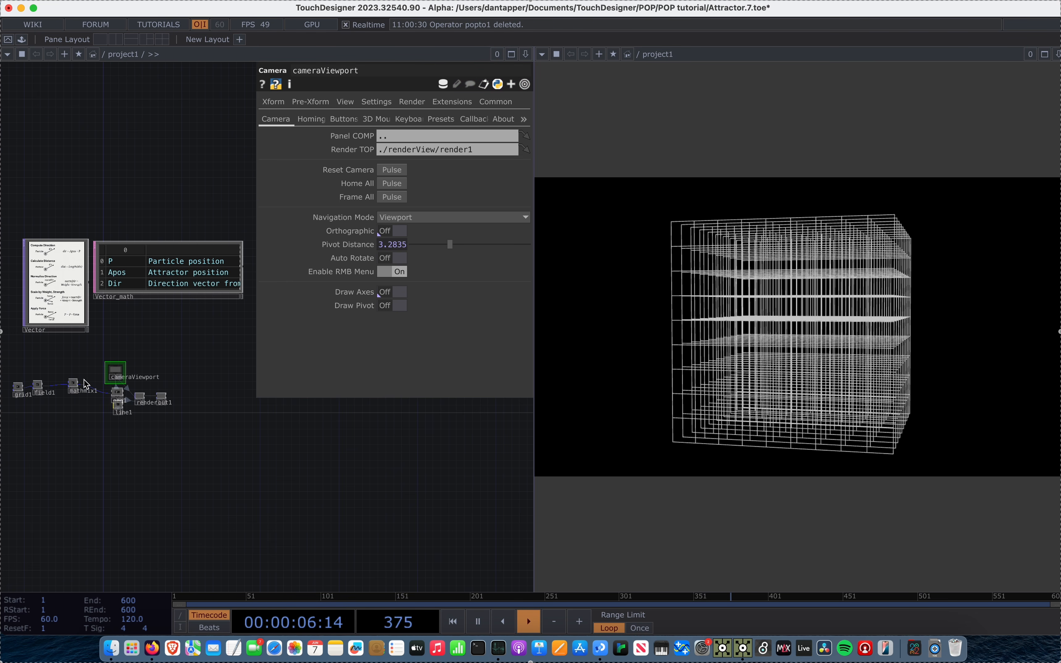
Look over mathmix1's input and combine parameters.
scroll(86, 384, "up", 10)
scroll(172, 393, "up", 3)
left_click(189, 409)
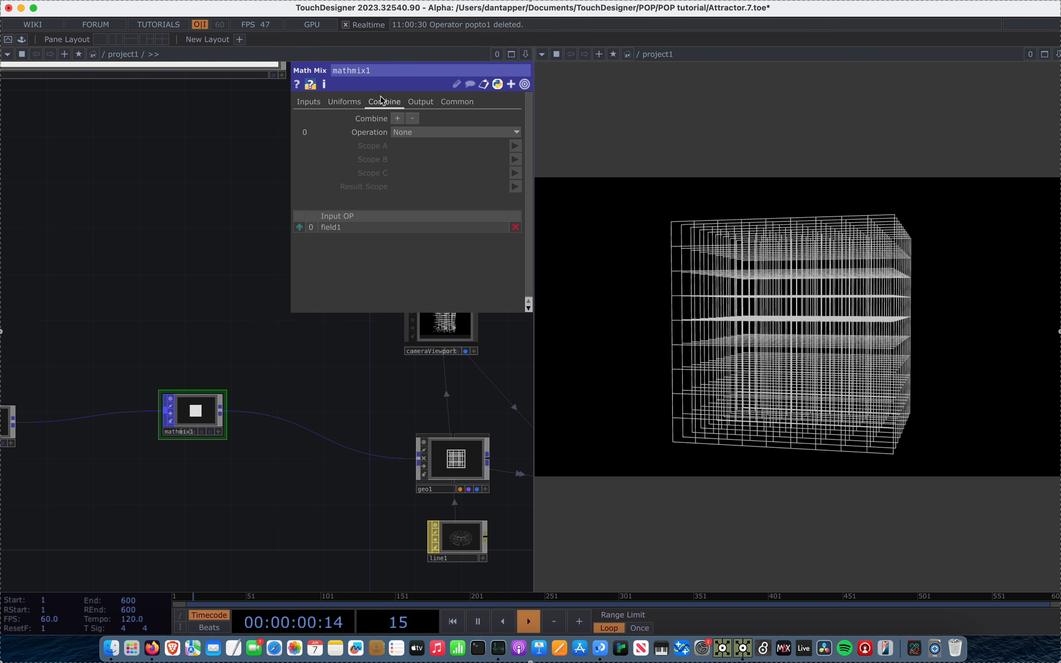
left_click(308, 101)
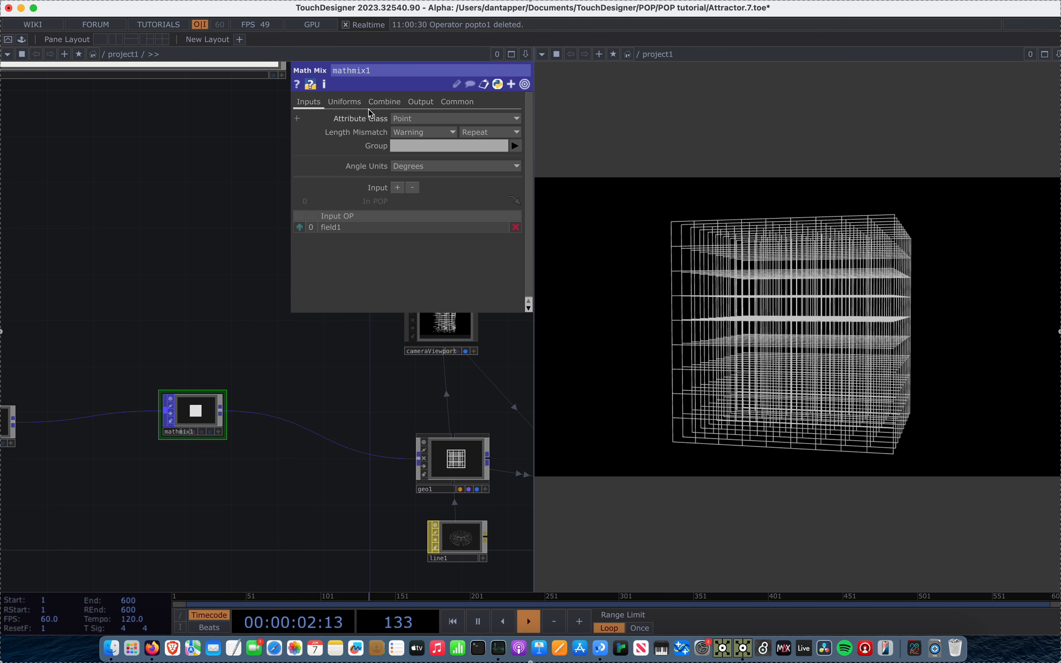
left_click(384, 105)
left_click_drag(126, 372, 395, 363)
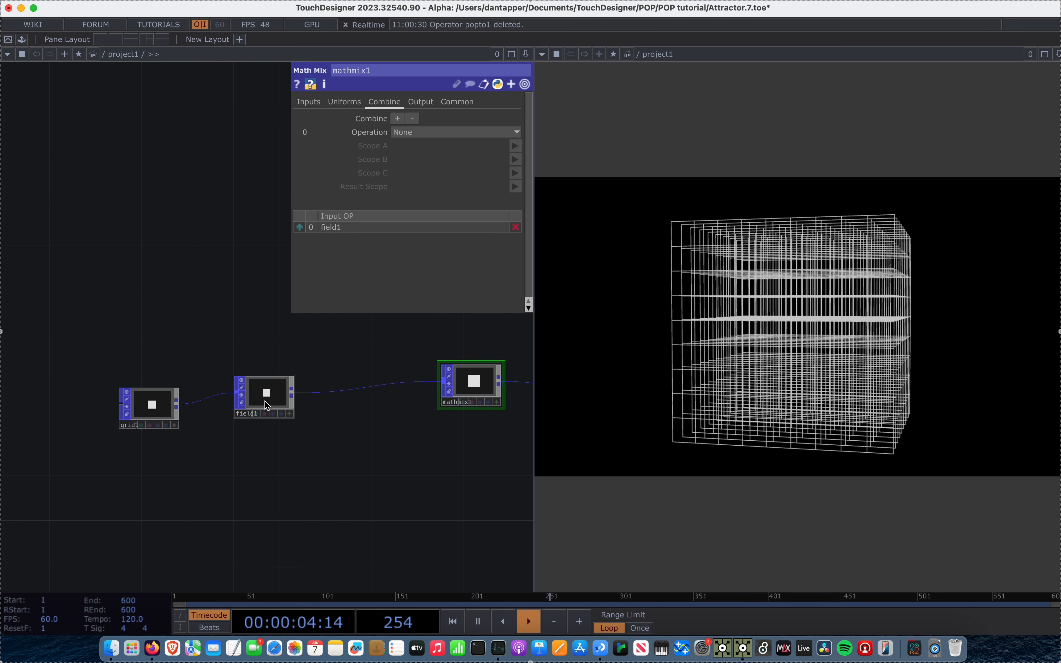
Review field1's Field Attribute Scope choices and set its sphere Radius to 0.4 on all three axes.
left_click(265, 399)
left_click_drag(127, 244, 3, 253)
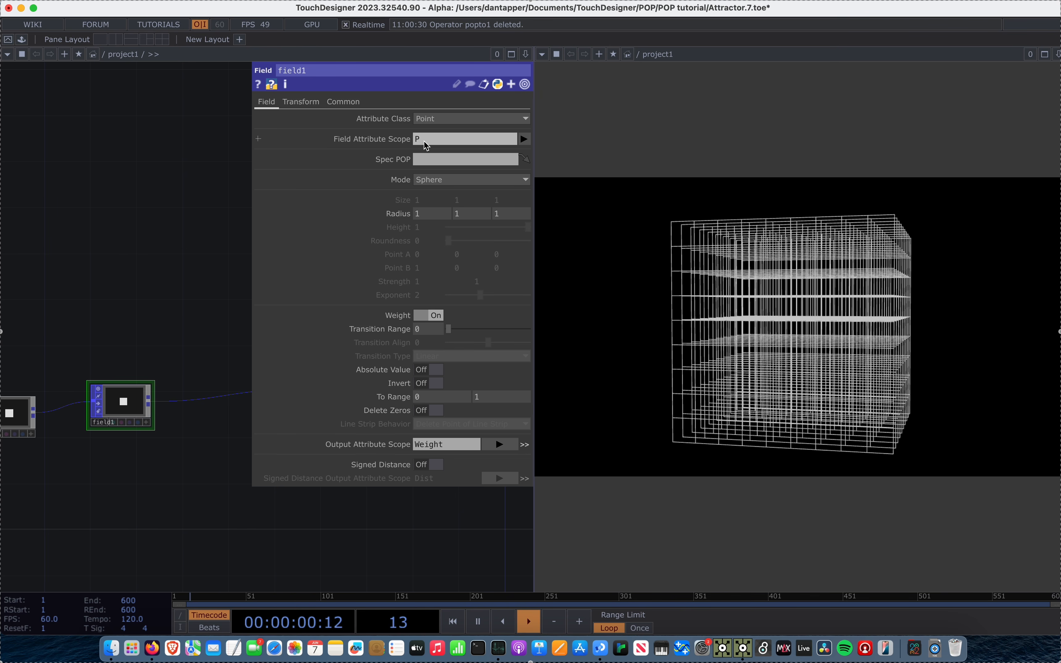
left_click(523, 138)
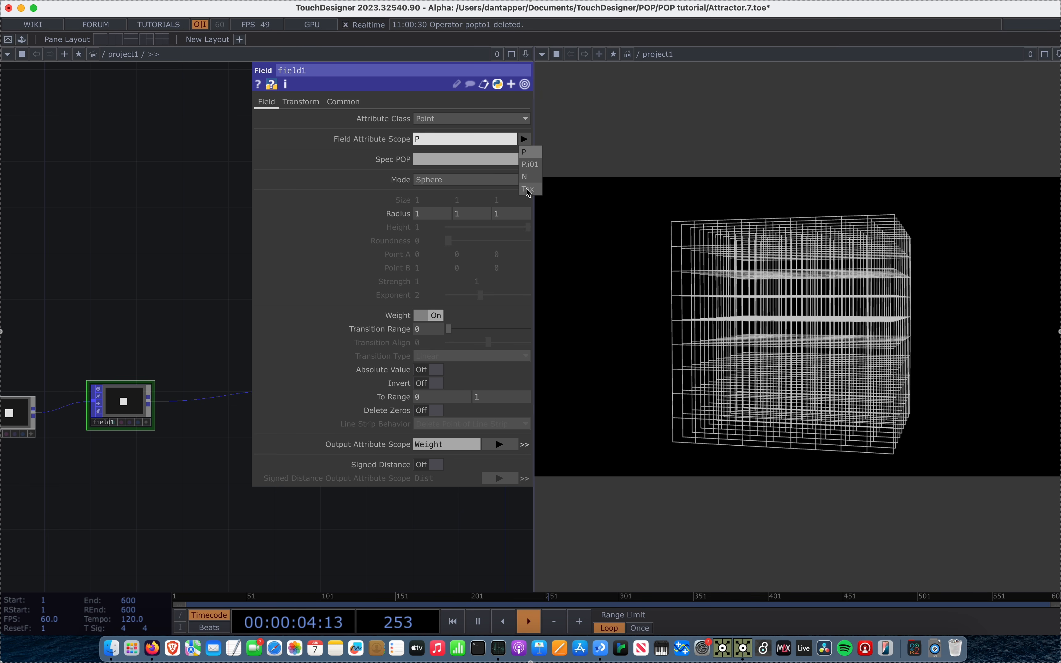
left_click(164, 237)
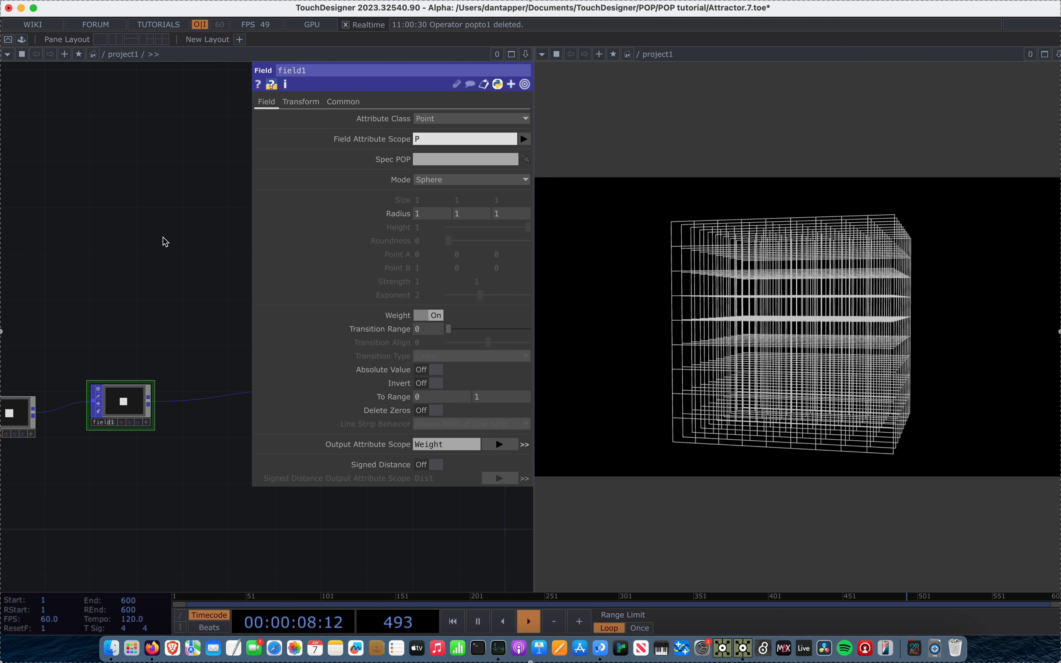
left_click_drag(163, 237, 75, 300)
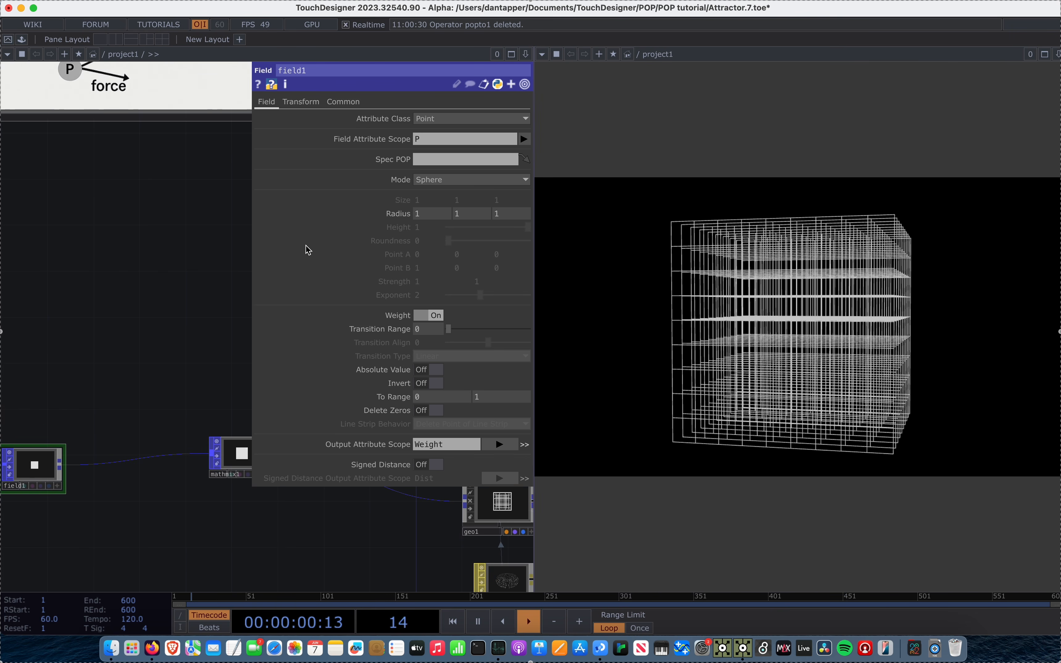
mouse_move(404, 221)
middle_mouse_down()
mouse_move(400, 201)
mouse_move(386, 201)
mouse_move(396, 227)
middle_mouse_up()
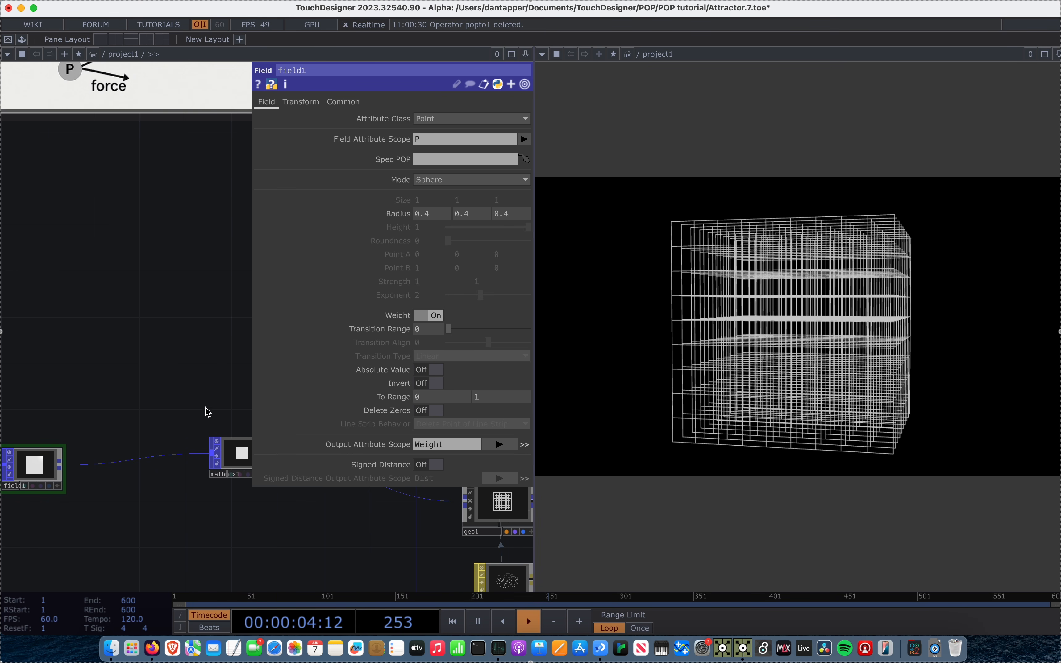
Set mathmix1's first Combine Operation to A * B.
left_click(230, 459)
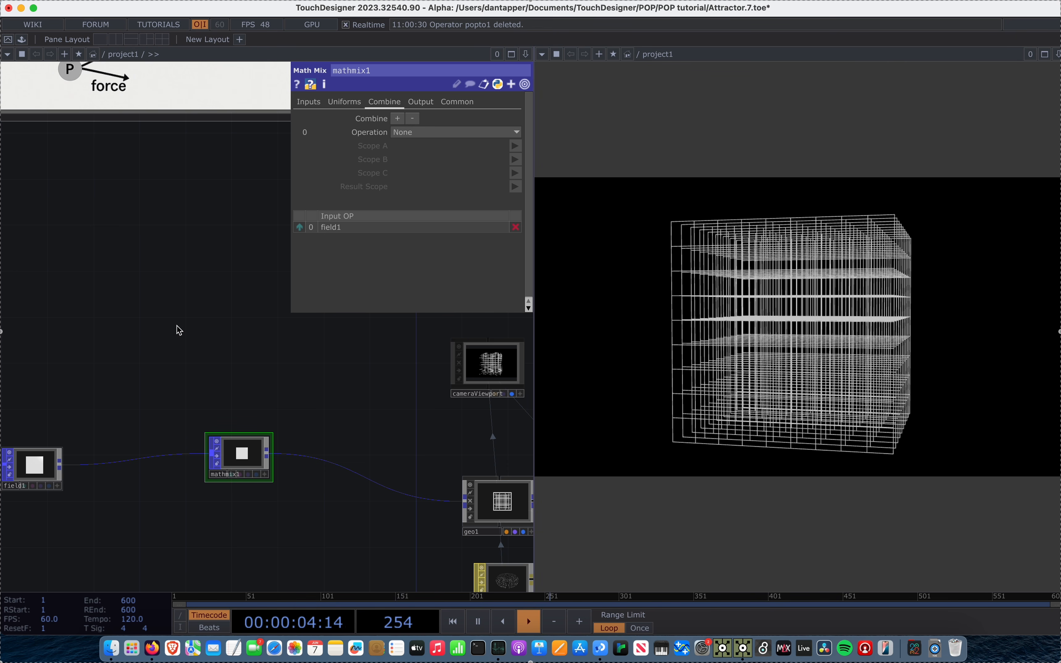
left_click(428, 134)
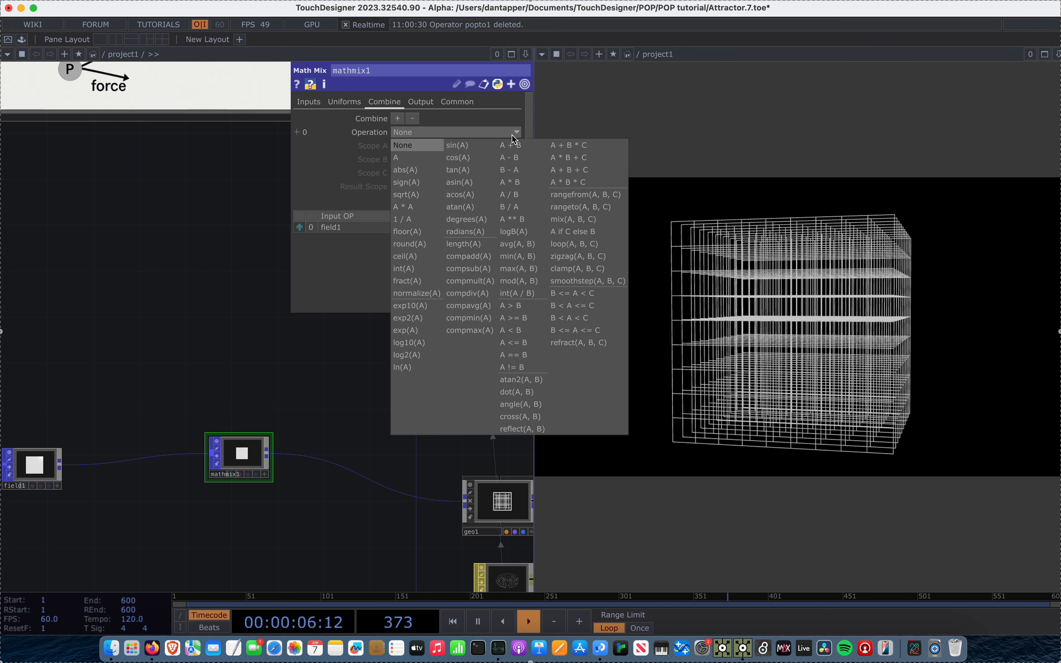
left_click(510, 182)
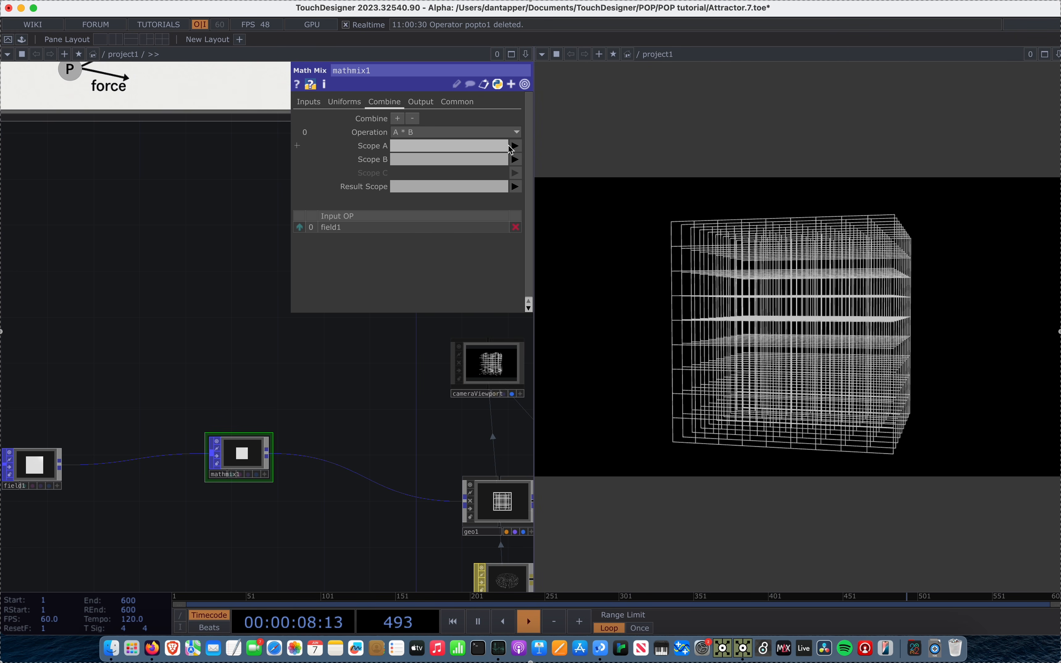
Set mathmix1's Scope A to P and its Scope B to Weight.
left_click(514, 146)
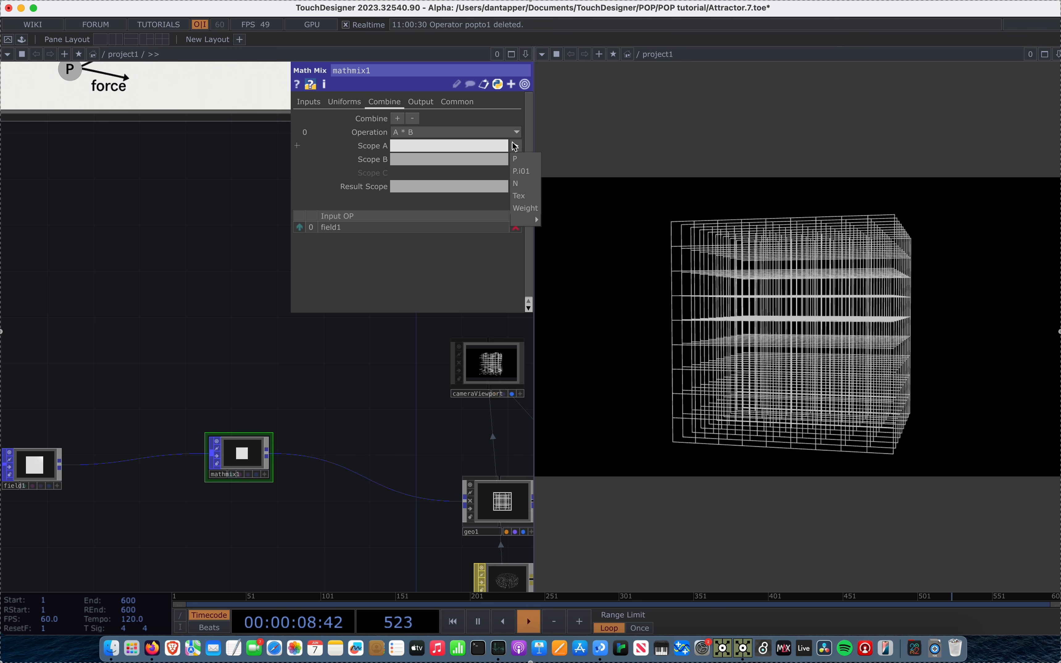
left_click(522, 161)
left_click(521, 162)
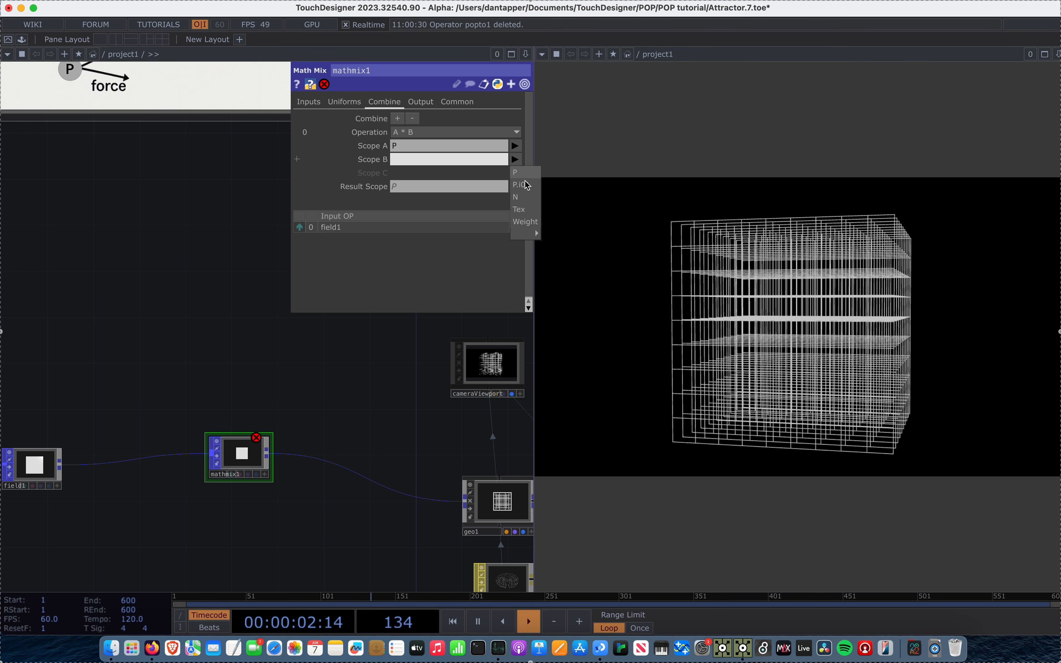
left_click(530, 223)
Review field1's sphere radius and weight parameters alongside mathmix1's combine settings.
left_click(26, 464)
left_click_drag(452, 329, 414, 351)
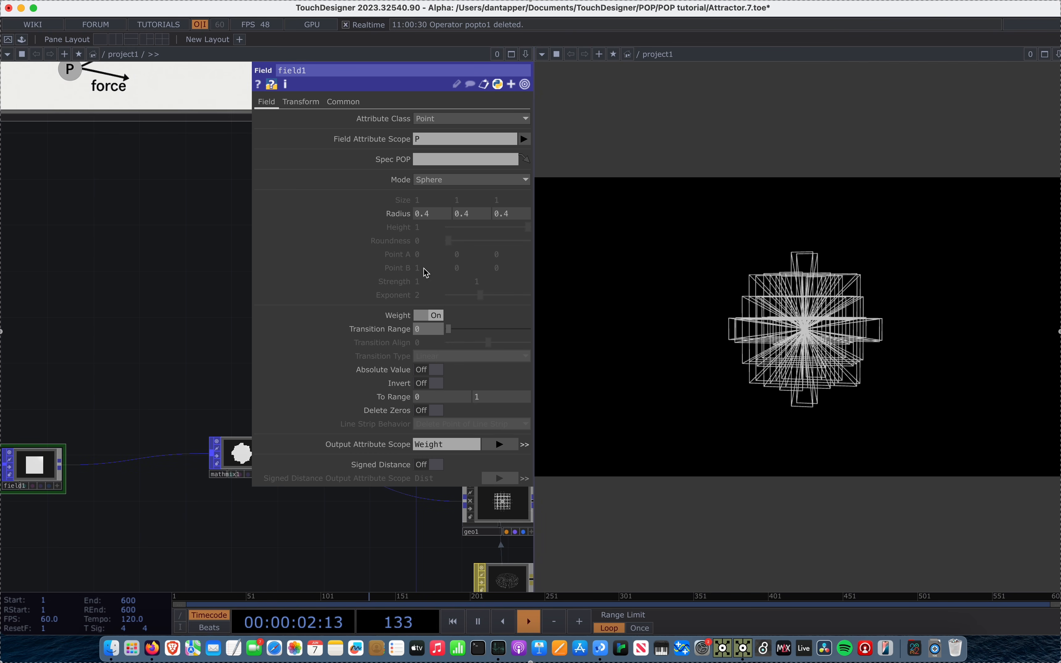
mouse_move(431, 214)
middle_mouse_down()
mouse_move(429, 201)
mouse_move(258, 213)
mouse_move(431, 201)
mouse_move(431, 214)
middle_mouse_up()
left_click(241, 455)
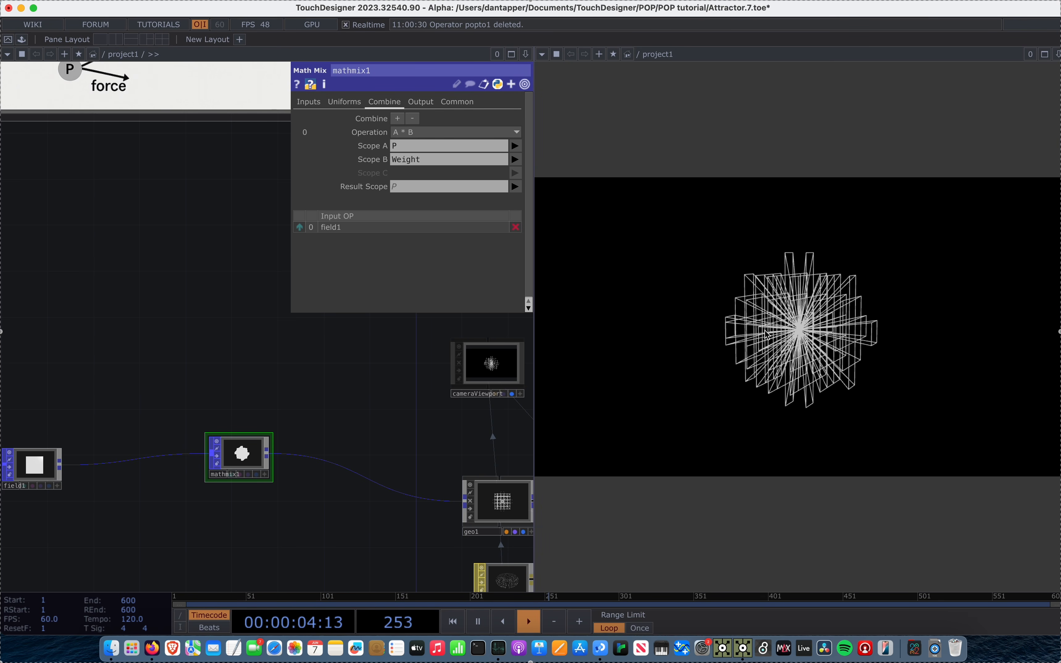
Try Box and Torus as the Mode of field1.
left_click(35, 465)
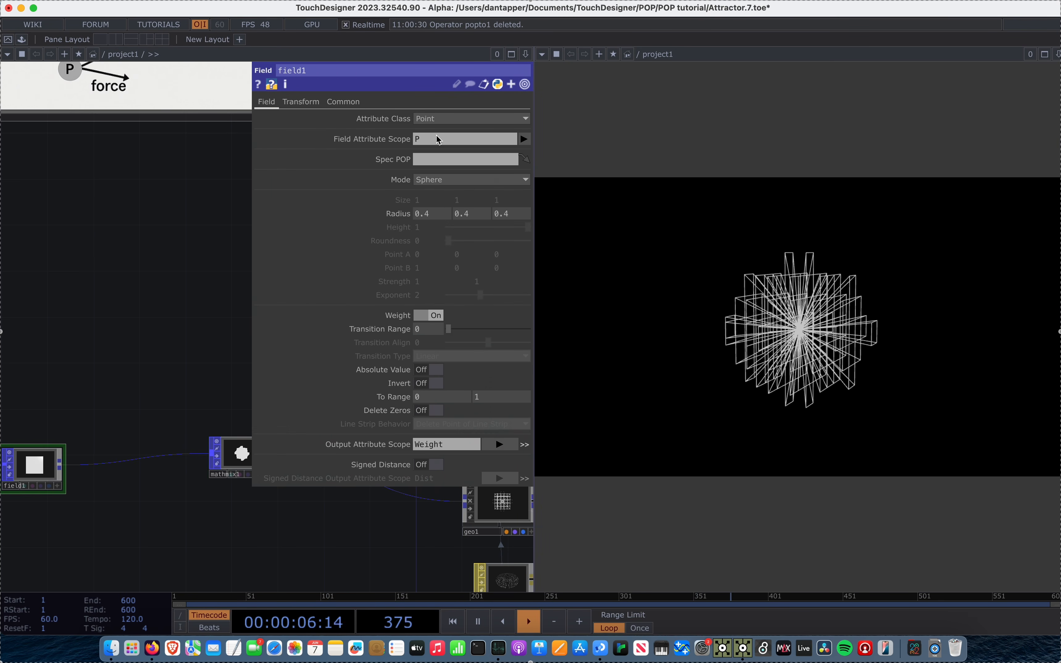
left_click(471, 118)
left_click(423, 179)
left_click(463, 213)
left_click(465, 180)
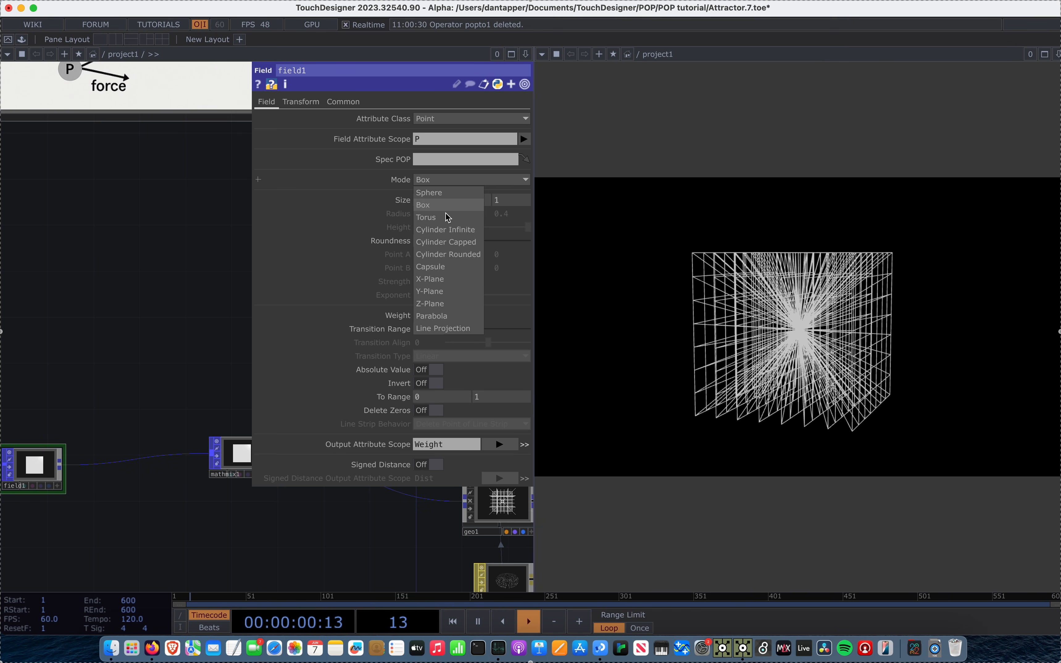
left_click(439, 220)
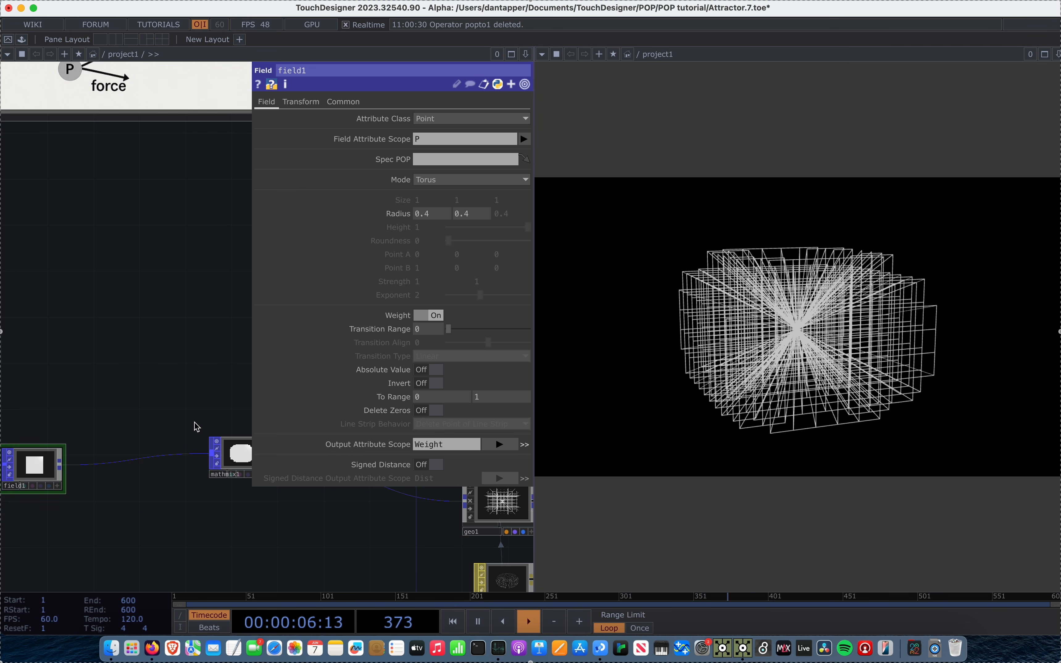
Try B - A as mathmix1's combine operation with Tex as Scope B, and undo the scope change.
left_click(238, 461)
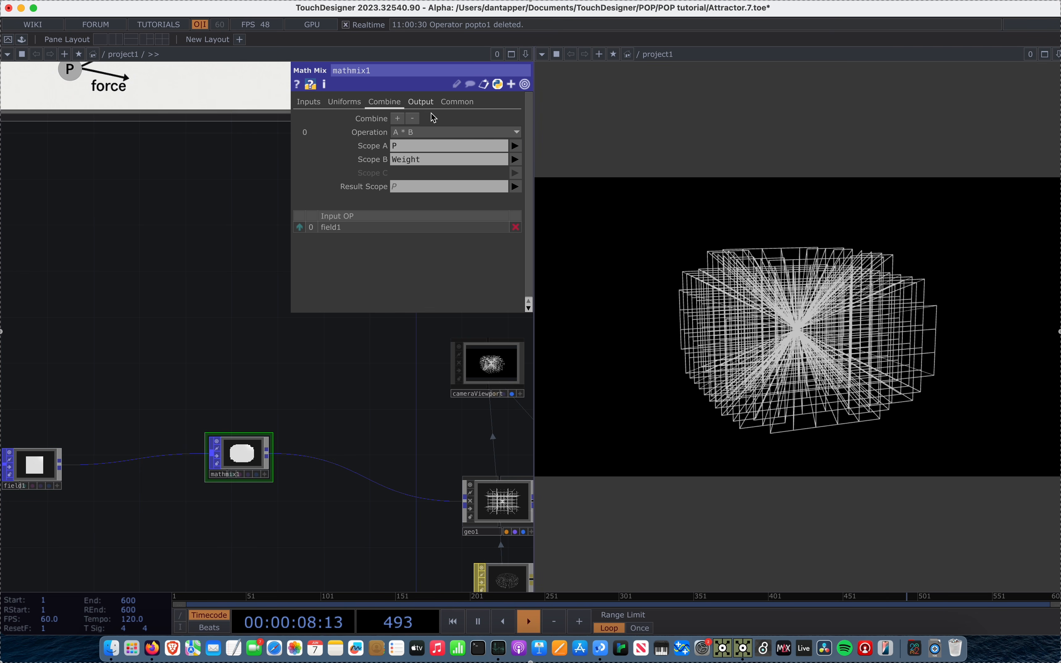
left_click(428, 132)
left_click(523, 178)
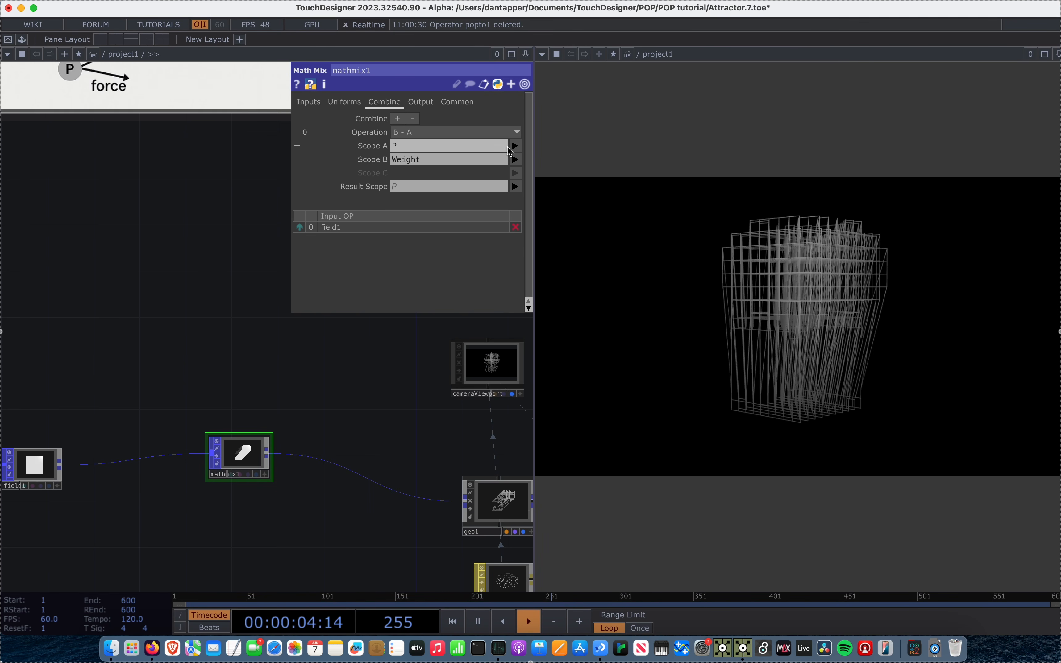
left_click(515, 159)
left_click(522, 215)
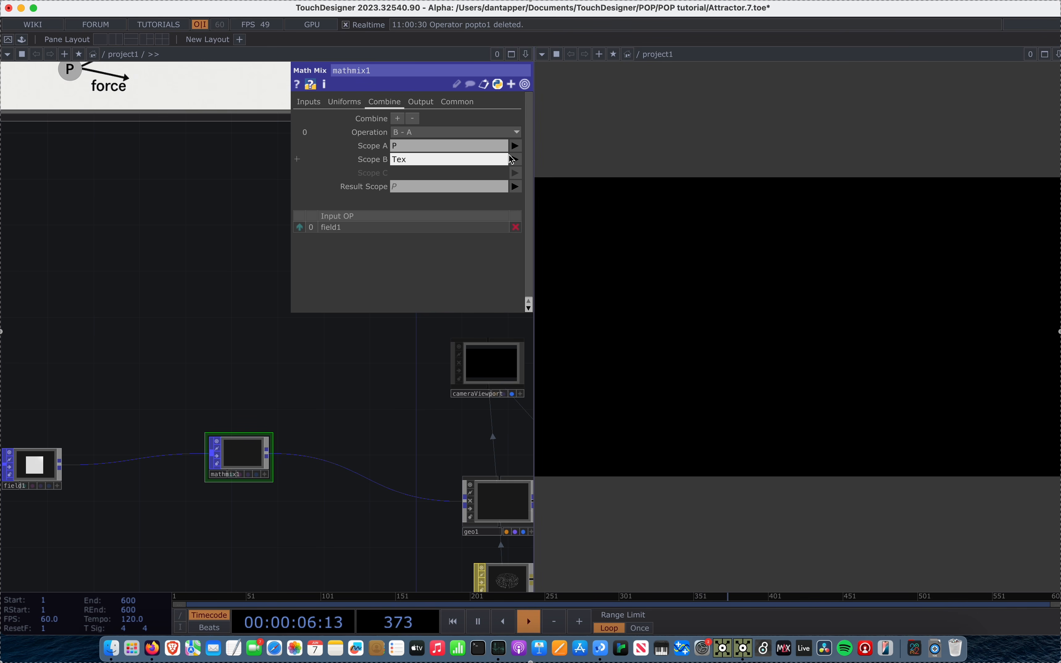
key("super+z")
Compare A - B and A / B as mathmix1's combine operation and settle on A + B.
left_click(511, 132)
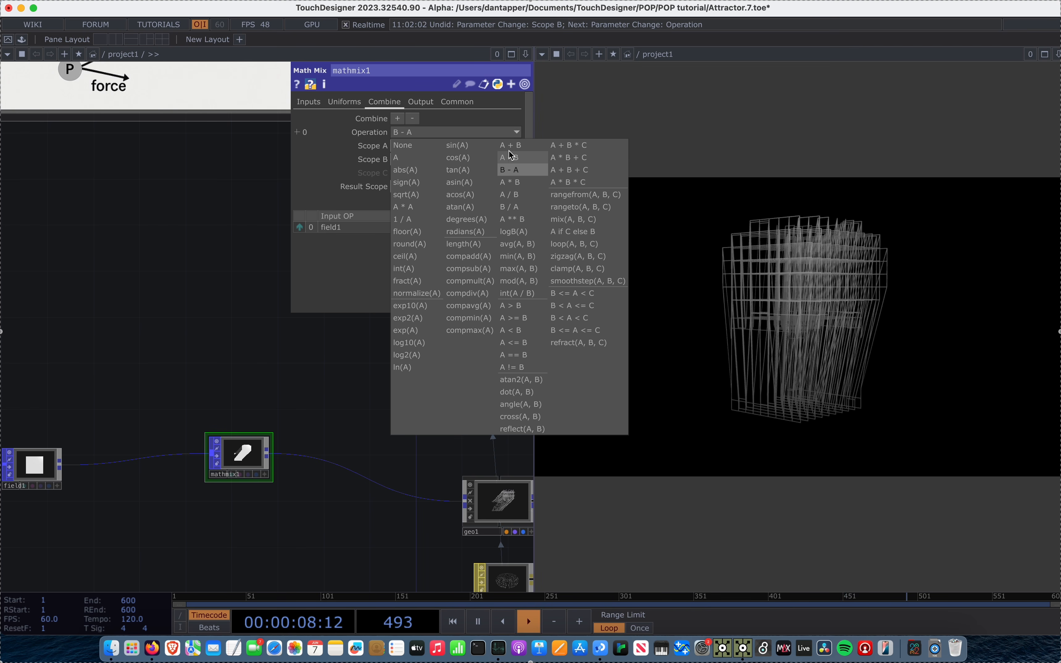
left_click(511, 146)
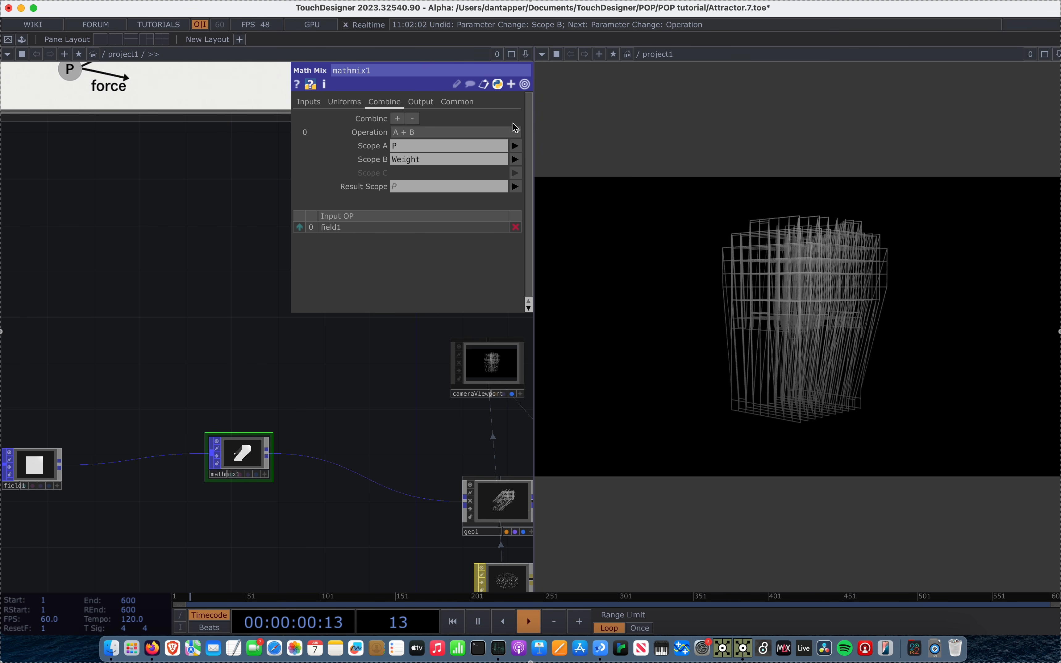
left_click(487, 132)
left_click(493, 140)
left_click(493, 133)
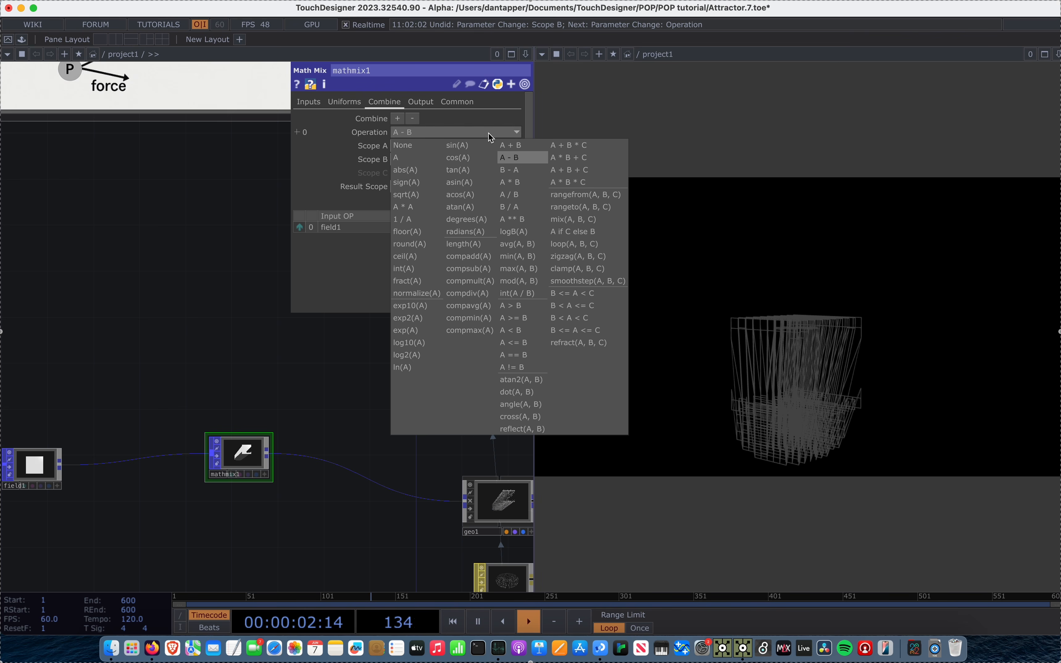
left_click(507, 197)
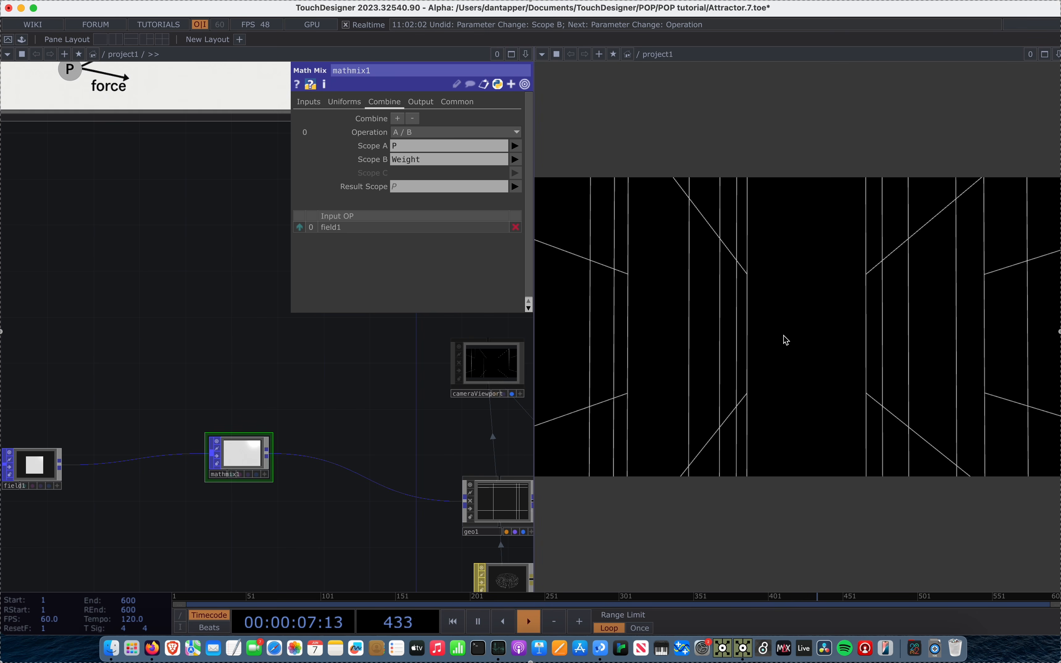
left_click(436, 132)
left_click(507, 147)
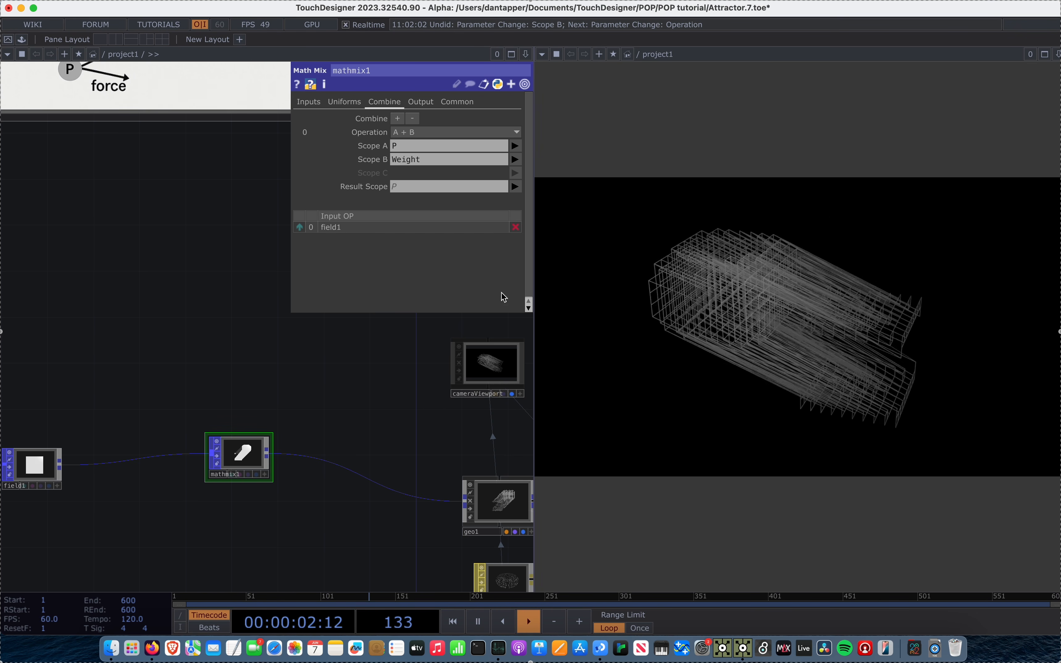
Add a Noise CHOP to the network just above field1.
scroll(215, 419, "left", 5)
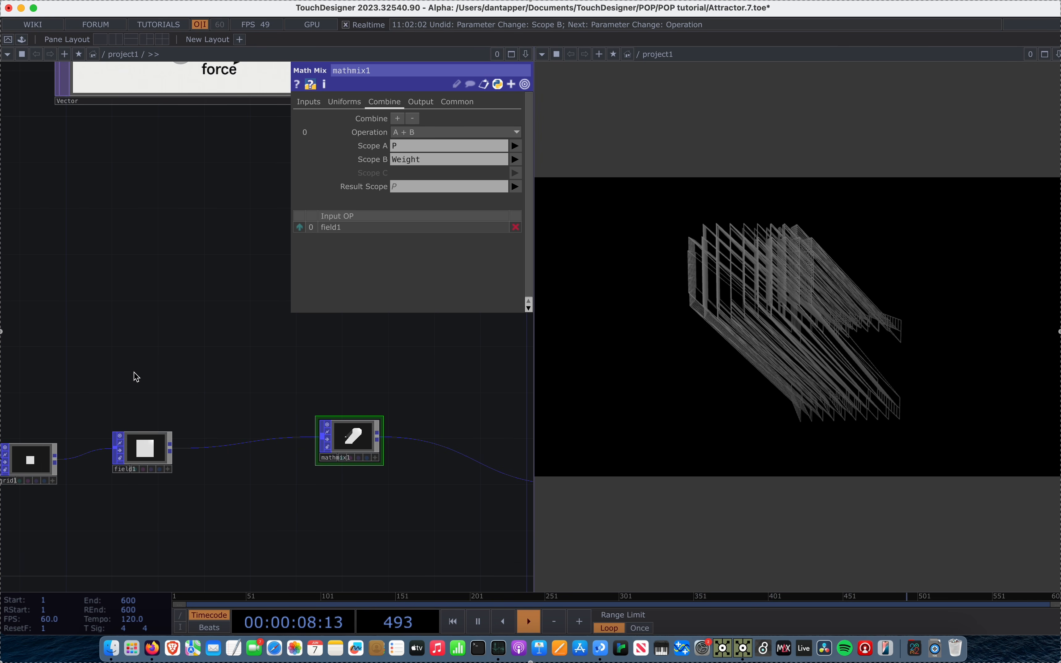
key("Tab")
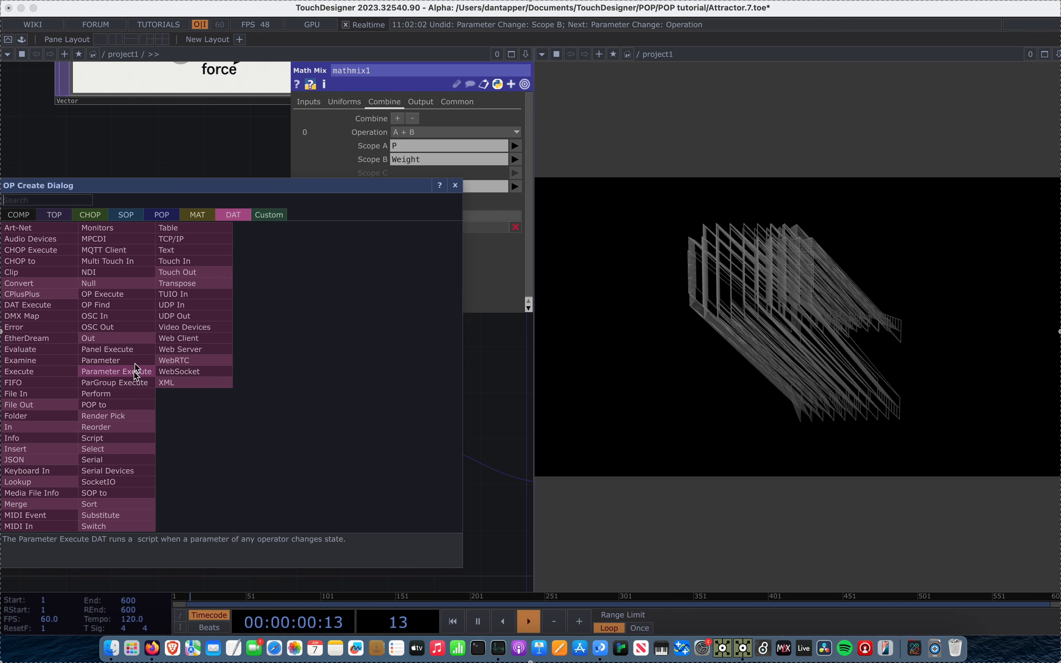
left_click(90, 214)
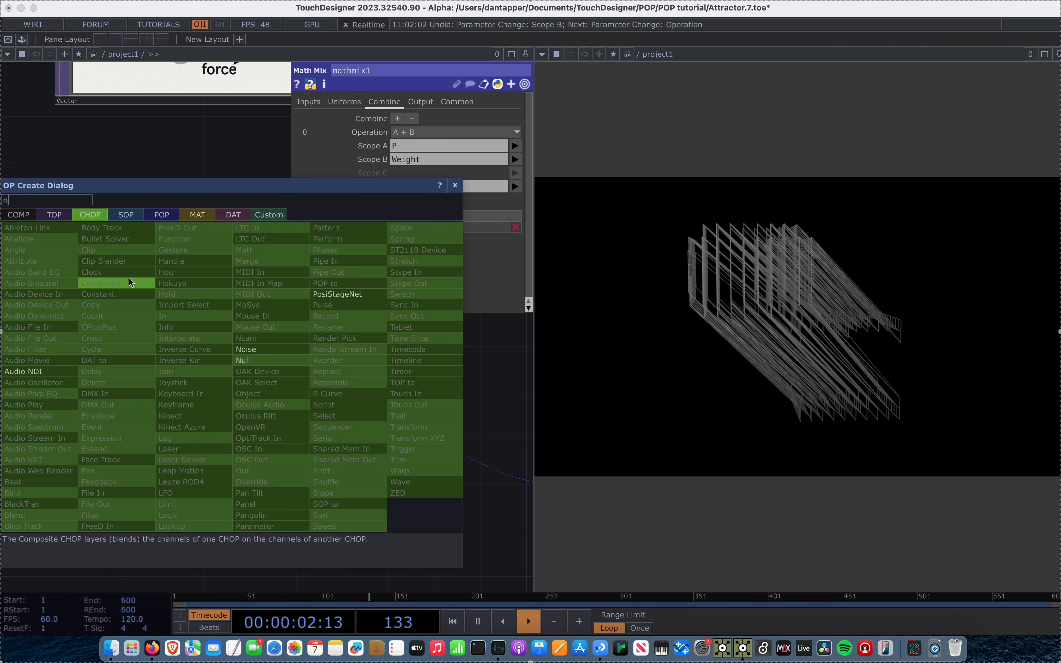
left_click(262, 328)
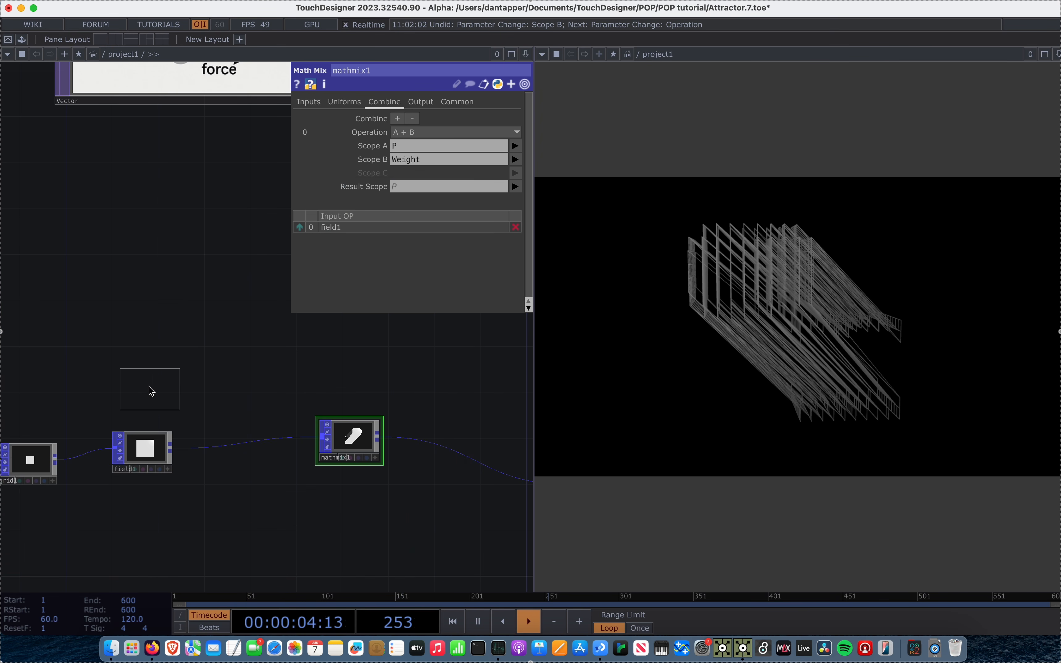
left_click(145, 377)
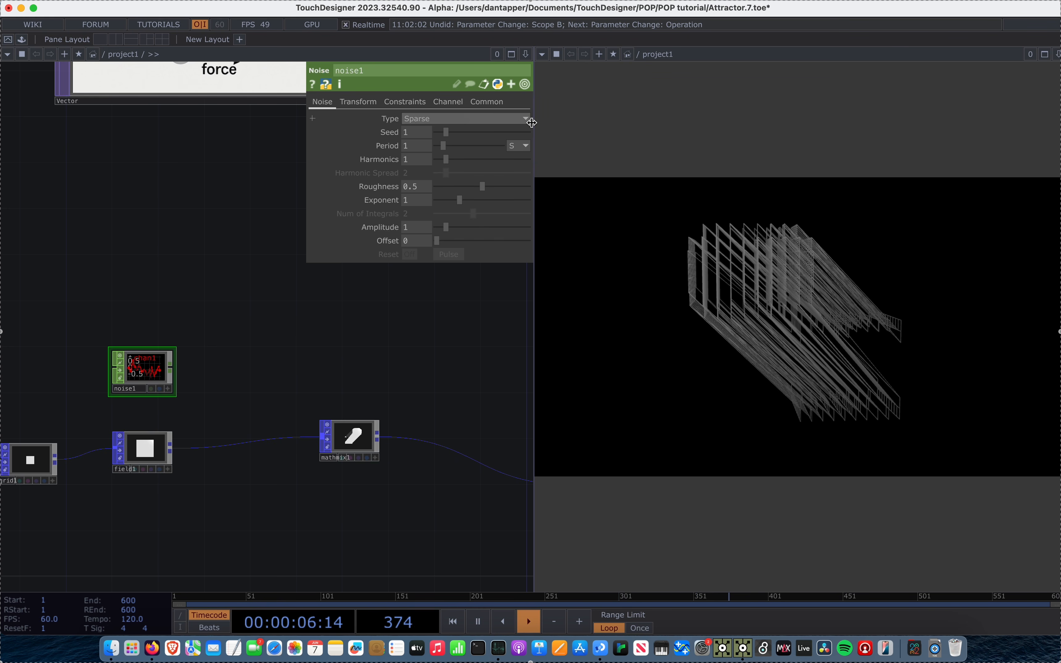
Turn on Time Slice for noise1 and name its channels x y z.
left_click(486, 102)
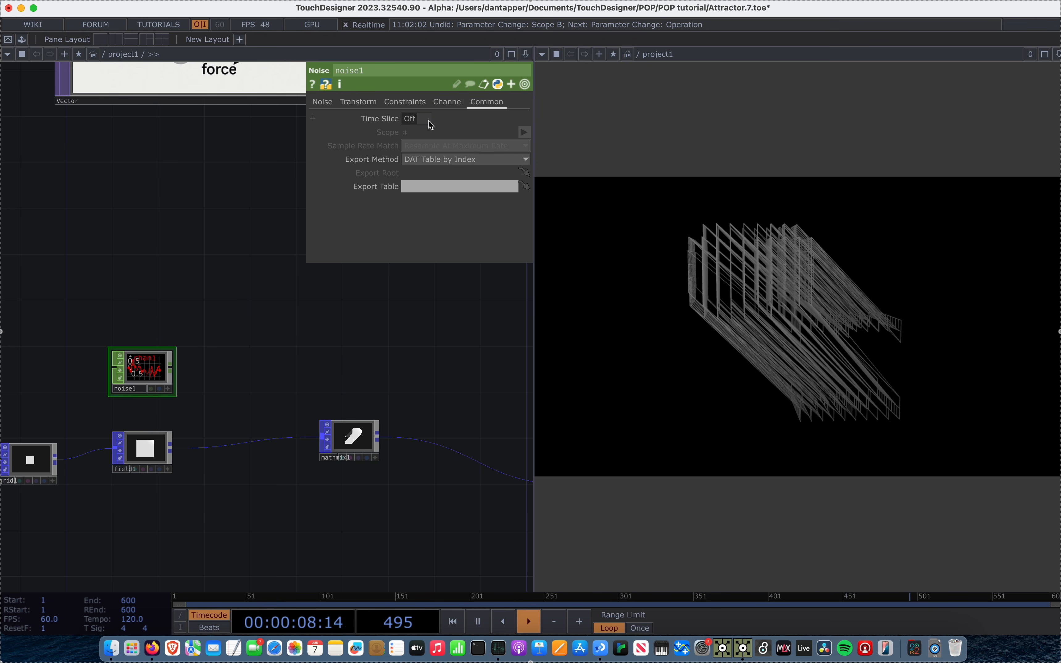
left_click(428, 119)
left_click(440, 101)
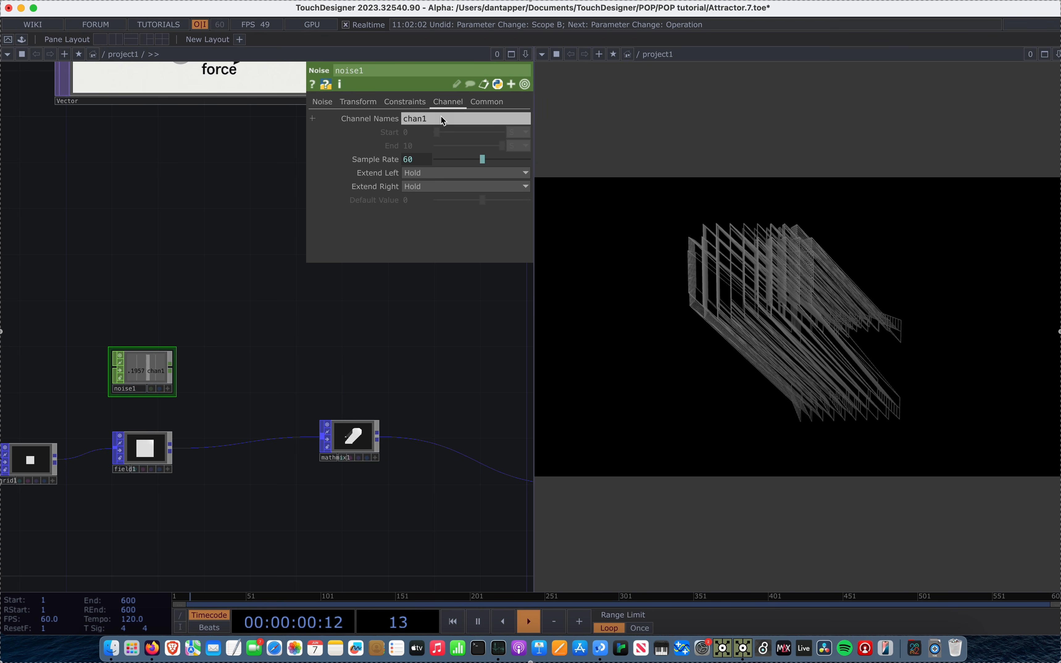
type("y z")
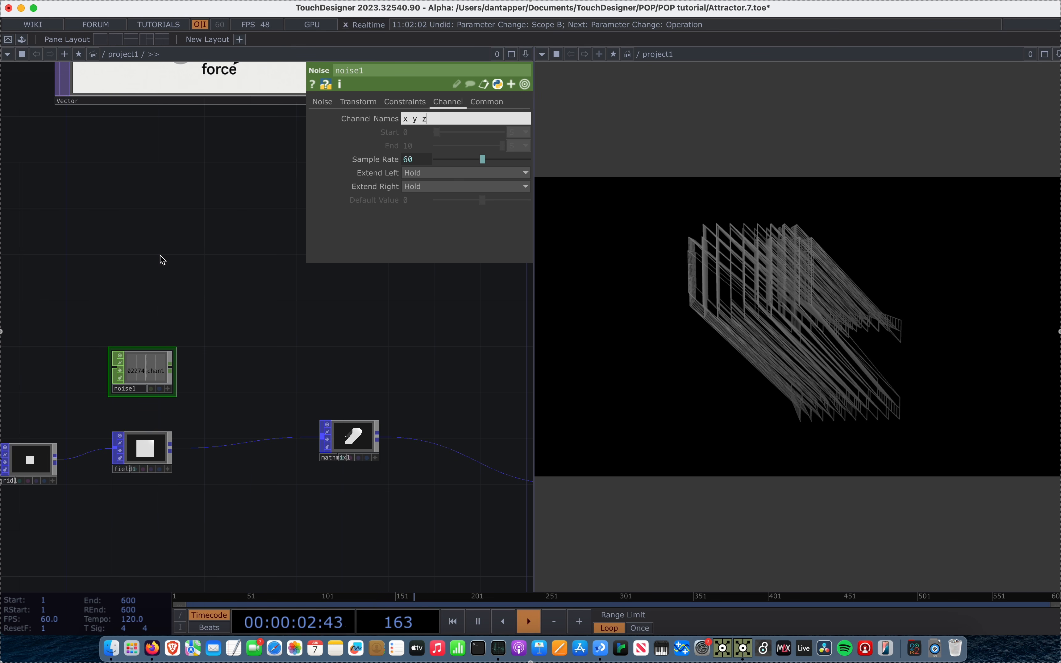
key("Return")
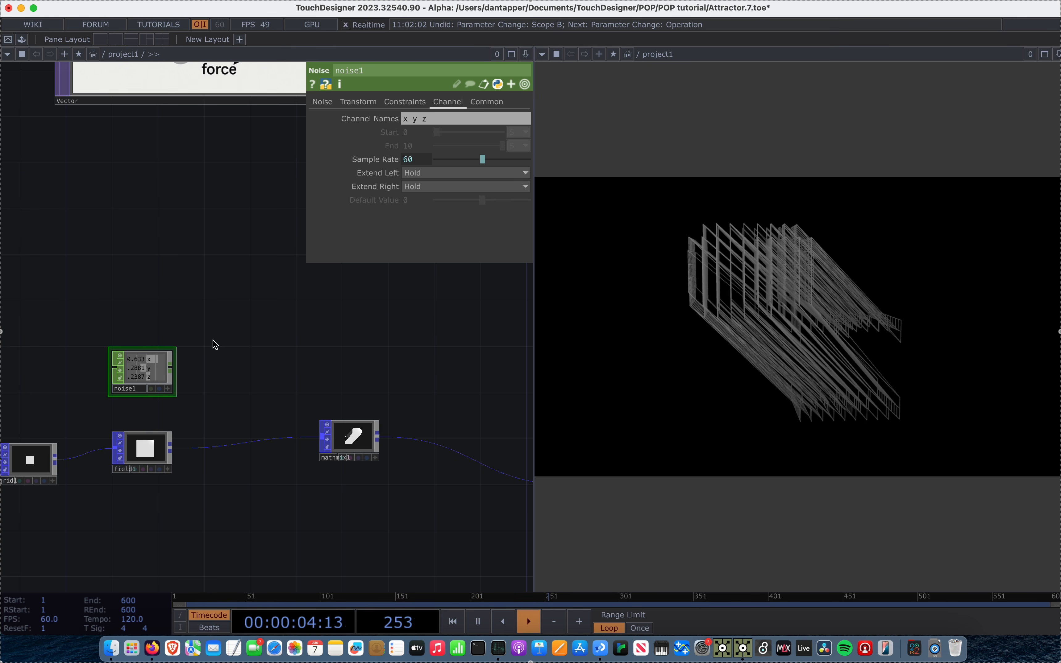
Link noise1's x, y and z channels to the three Translate values of field1.
left_click_drag(134, 356, 440, 145)
left_click(440, 146)
left_click_drag(132, 368, 471, 146)
left_click(472, 151)
left_click_drag(130, 378, 512, 145)
left_click(513, 137)
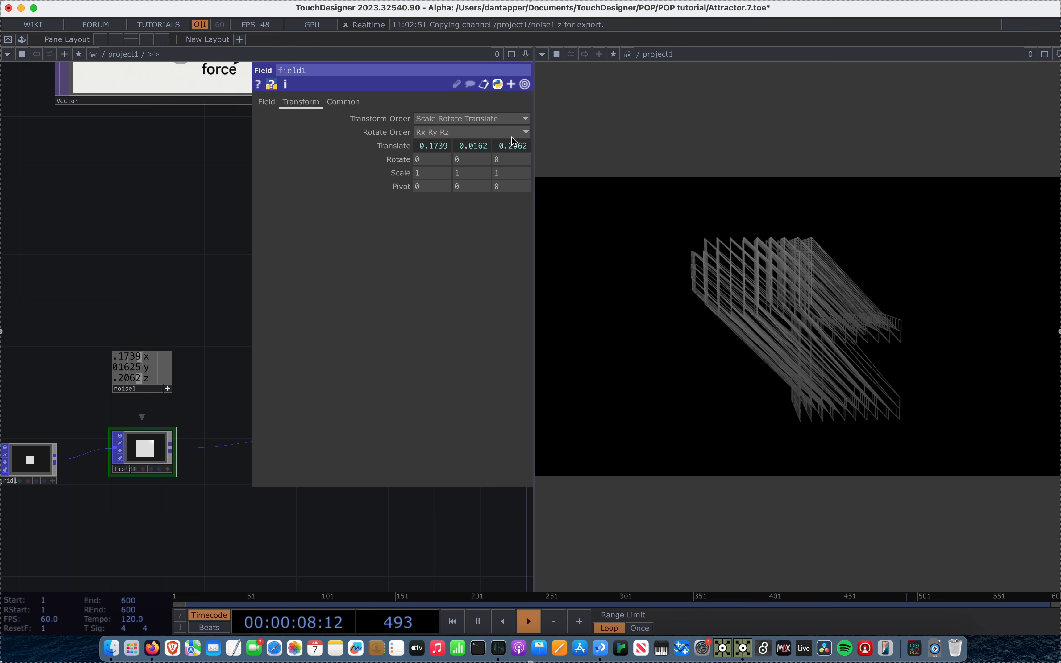
Adjust the Period of noise1.
left_click(266, 101)
left_click(152, 368)
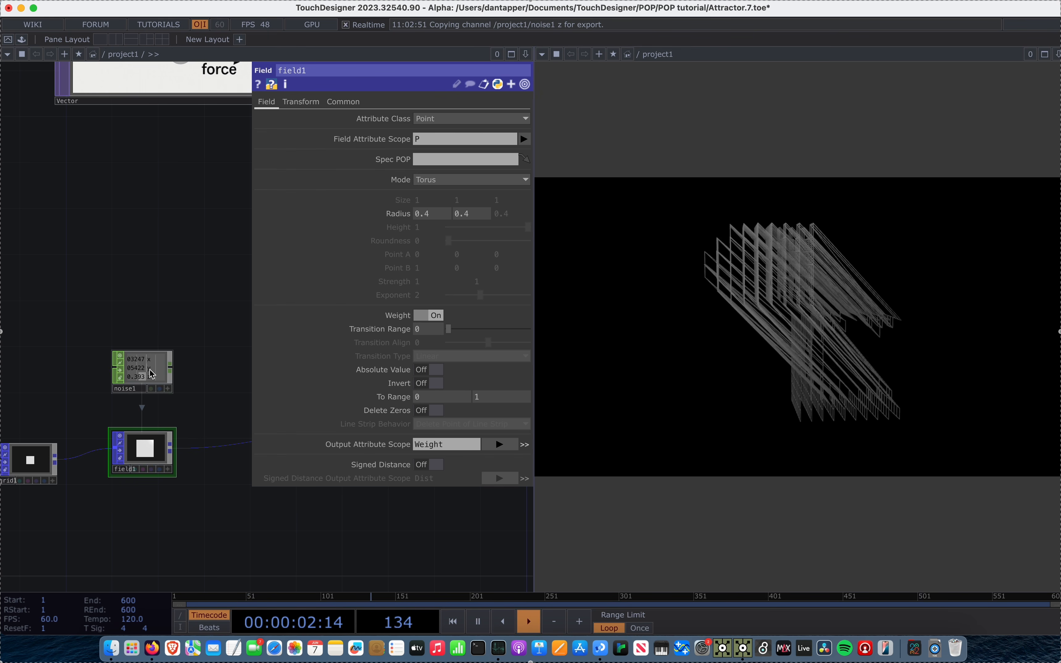
left_click(322, 105)
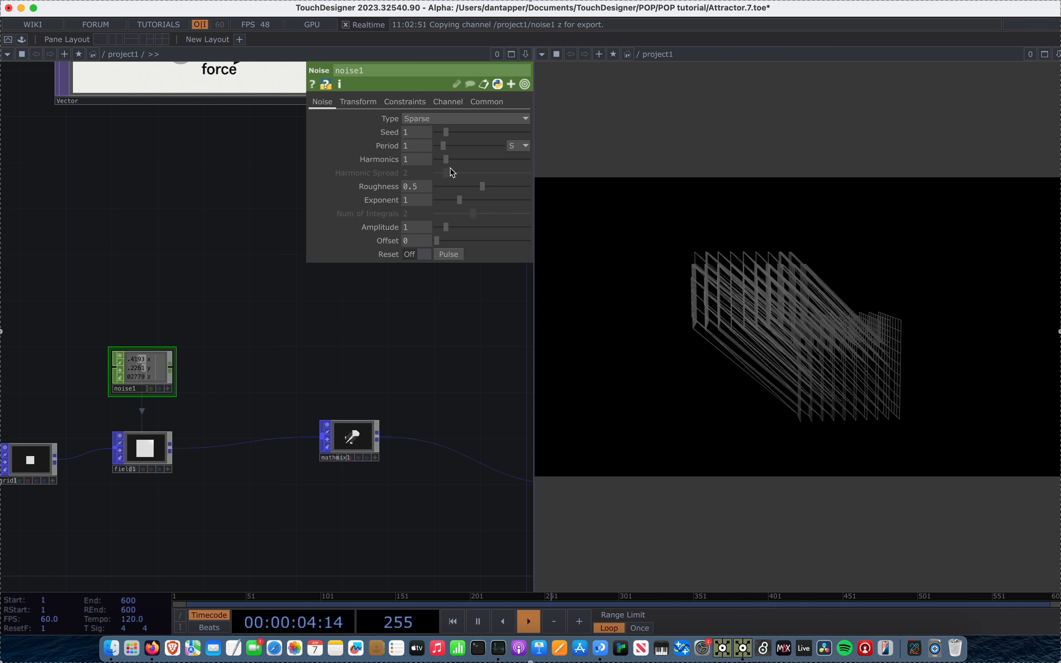
left_click_drag(459, 144, 456, 144)
Set the Mode of field1 to Sphere.
left_click_drag(223, 371, 235, 329)
left_click(165, 411)
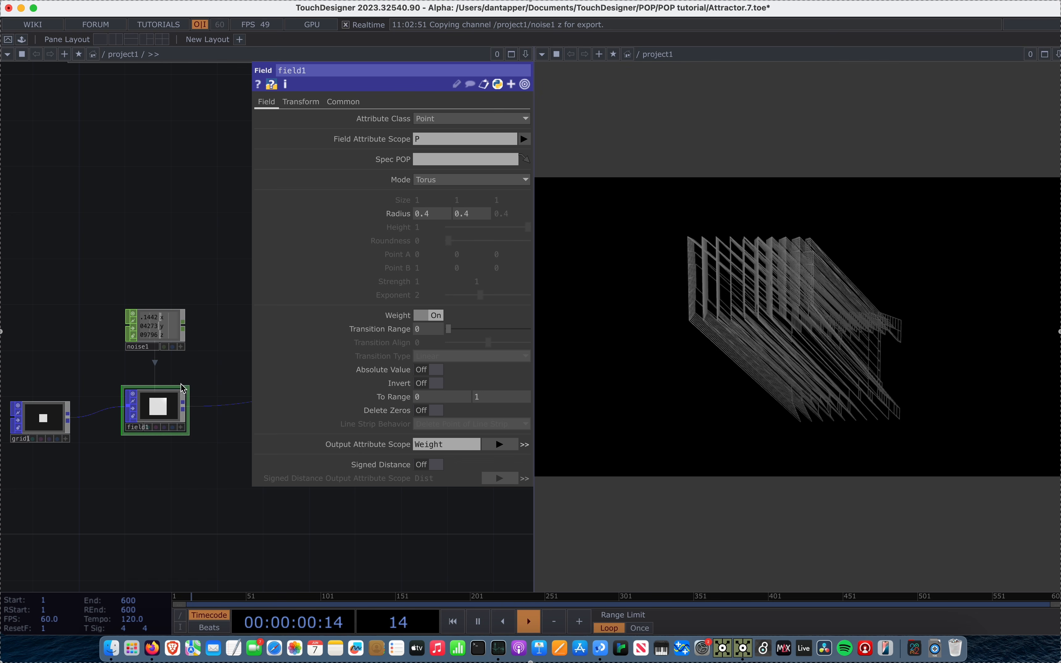
left_click(466, 181)
left_click(451, 199)
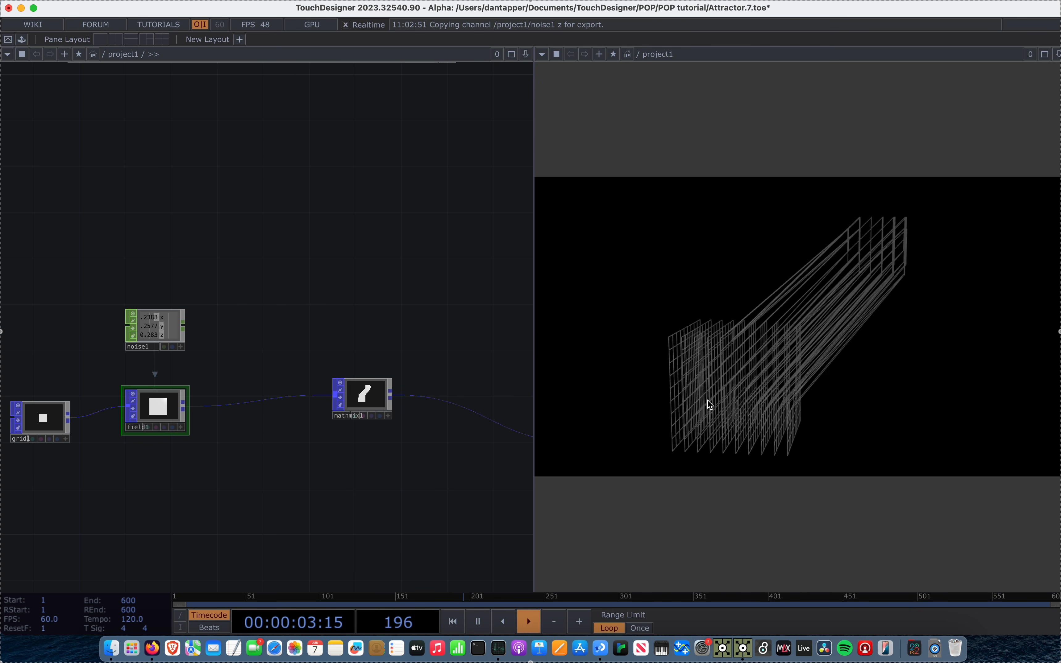
Set mathmix1's Result Scope to Fantastic, writing the combined result to a new attribute.
left_click(381, 402)
key("p")
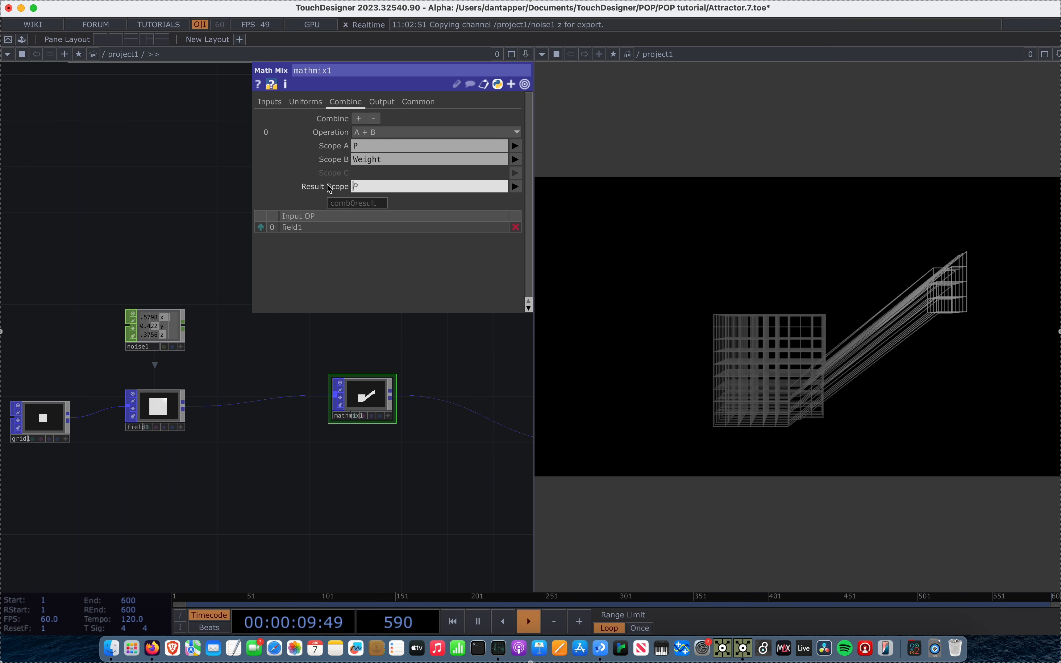
type("Fanta")
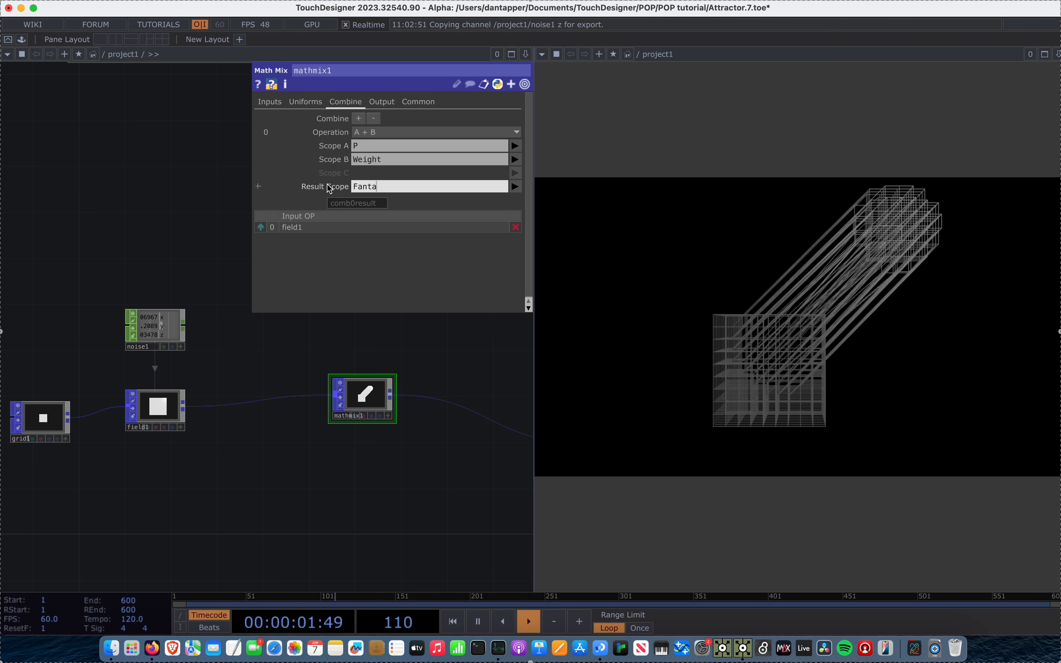
type("stic")
key("Return")
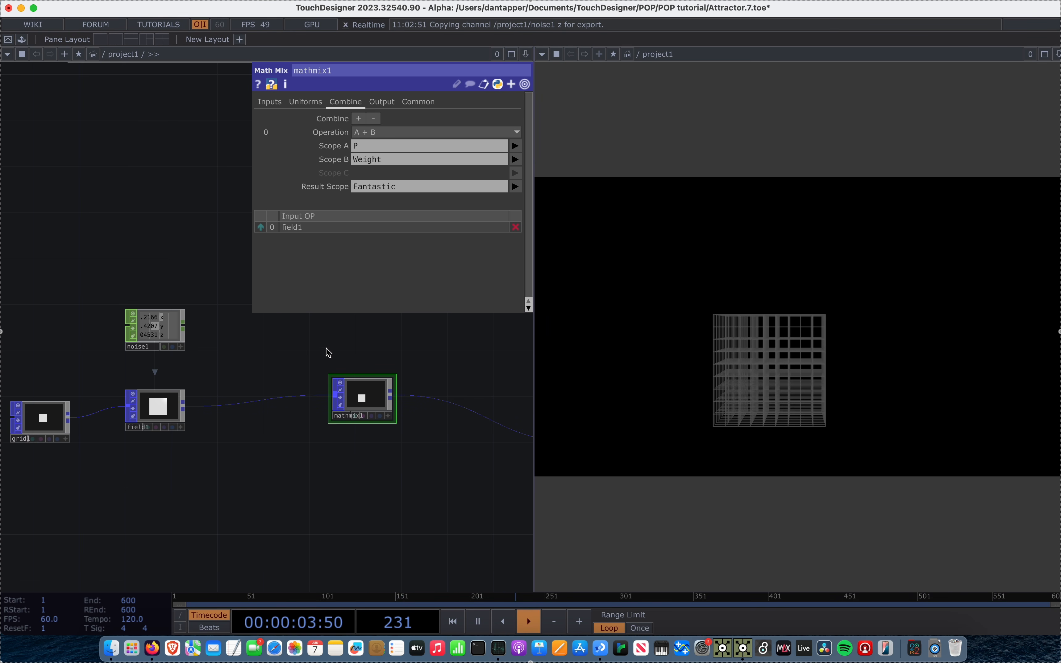
Select geo1 and hide its parameters to expose the connection between mathmix1 and geo1.
scroll(284, 331, "right", 5)
left_click(412, 449)
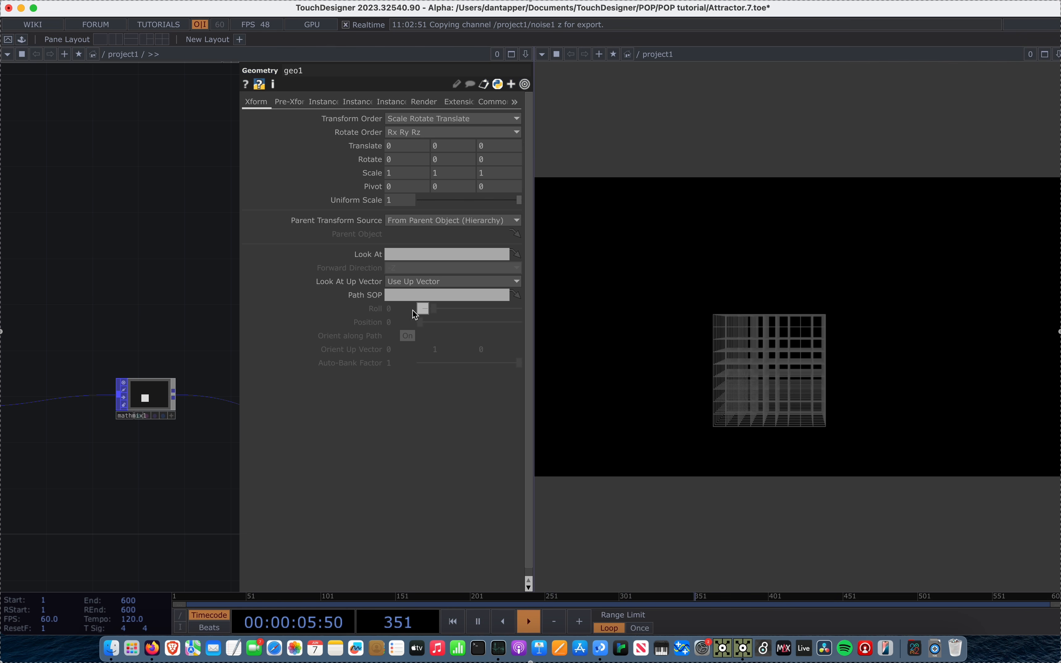
left_click_drag(79, 289, 41, 272)
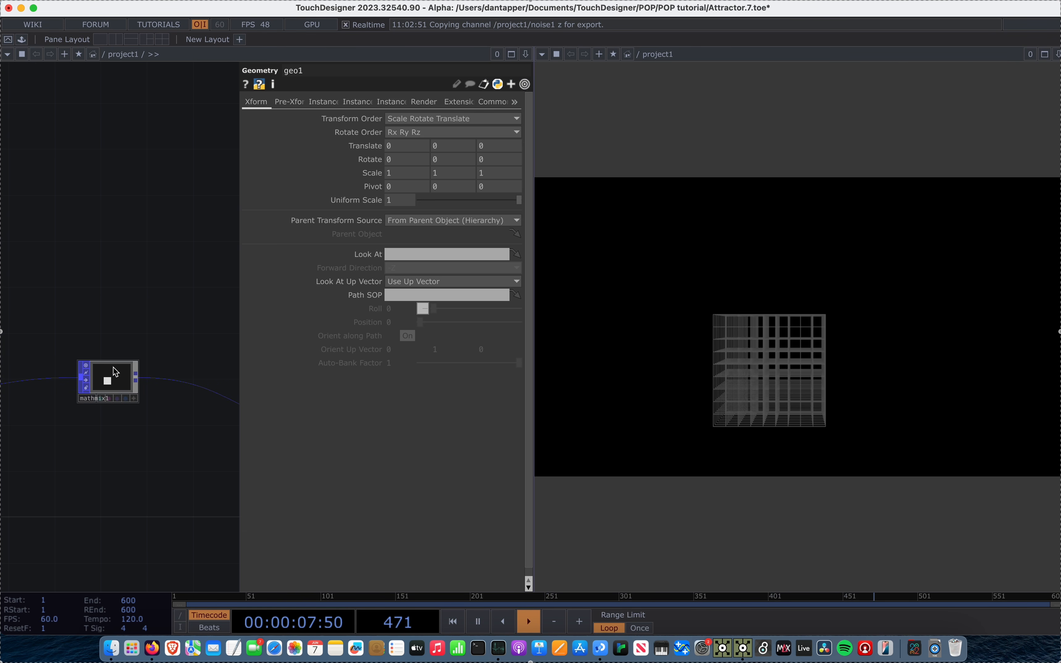
key("p")
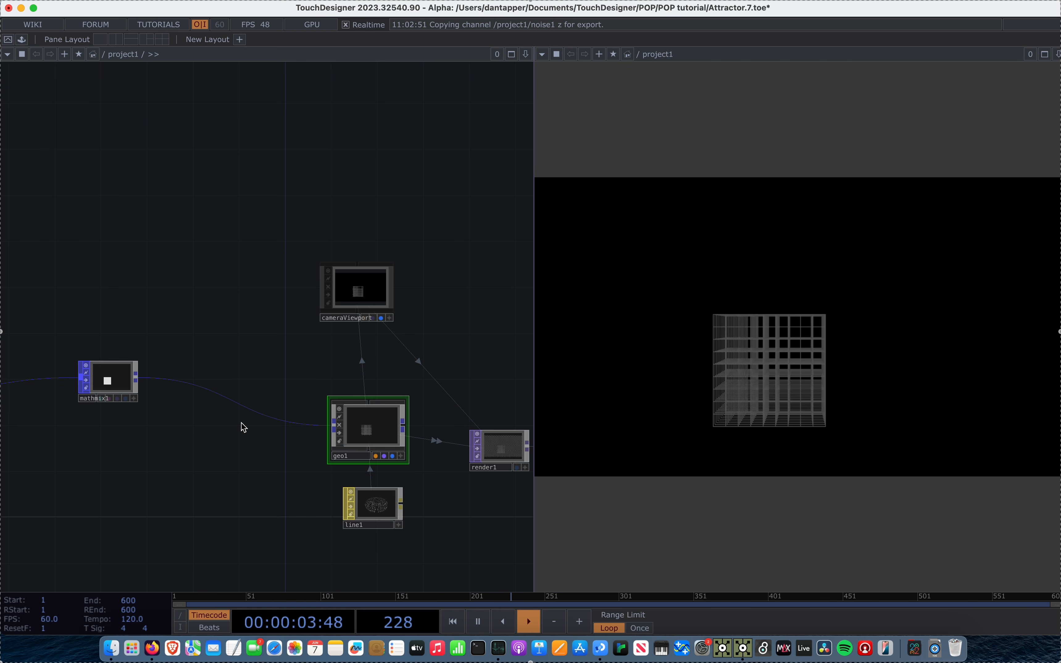
Disconnect mathmix1 from geo1, move mathmix1 aside, and open geo1's Instance parameters.
right_click(151, 379)
left_click(169, 414)
left_click_drag(124, 386, 152, 359)
left_click(373, 410)
key("p")
left_click(341, 101)
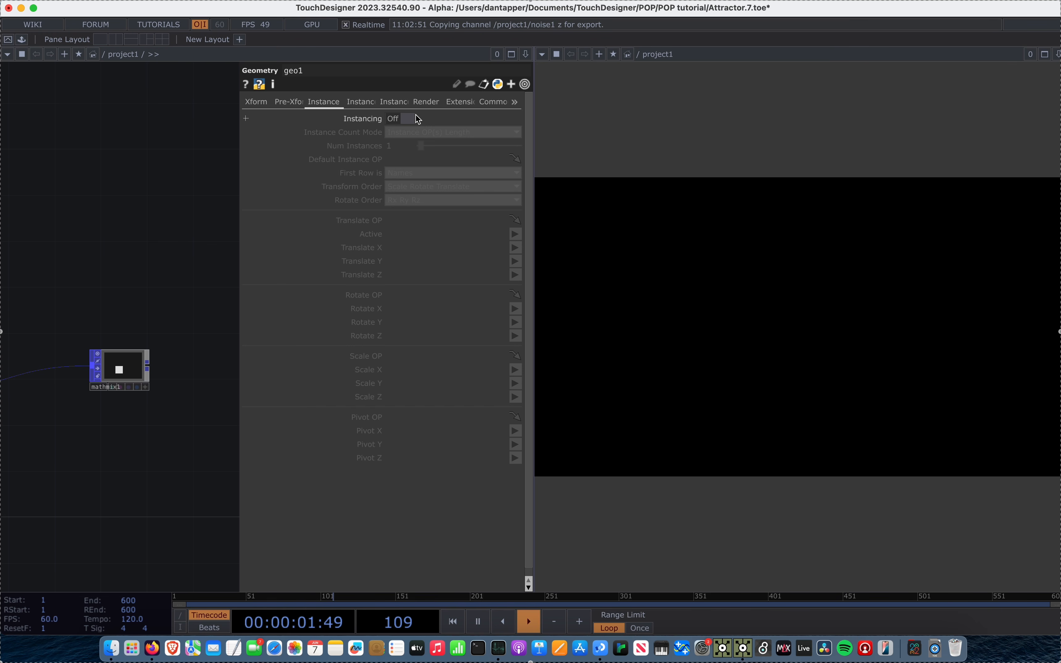
Try turning on Instancing for geo1 with mathmix1 as the Translate OP, checking the attributes offered for Translate X.
left_click(410, 119)
left_click_drag(132, 366, 446, 220)
left_click(515, 248)
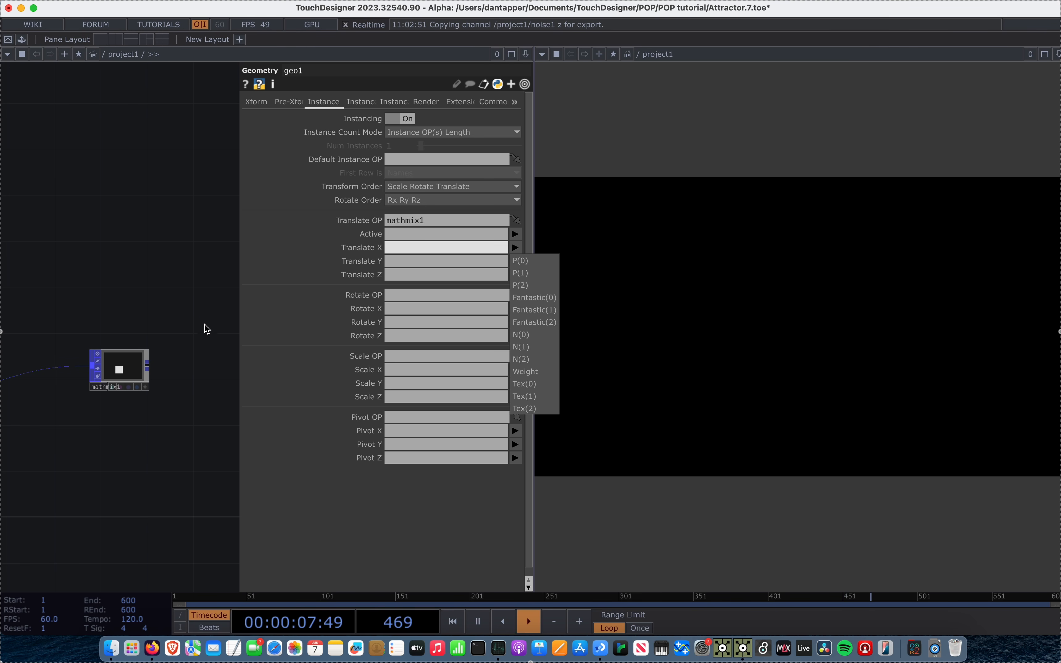
left_click(186, 321)
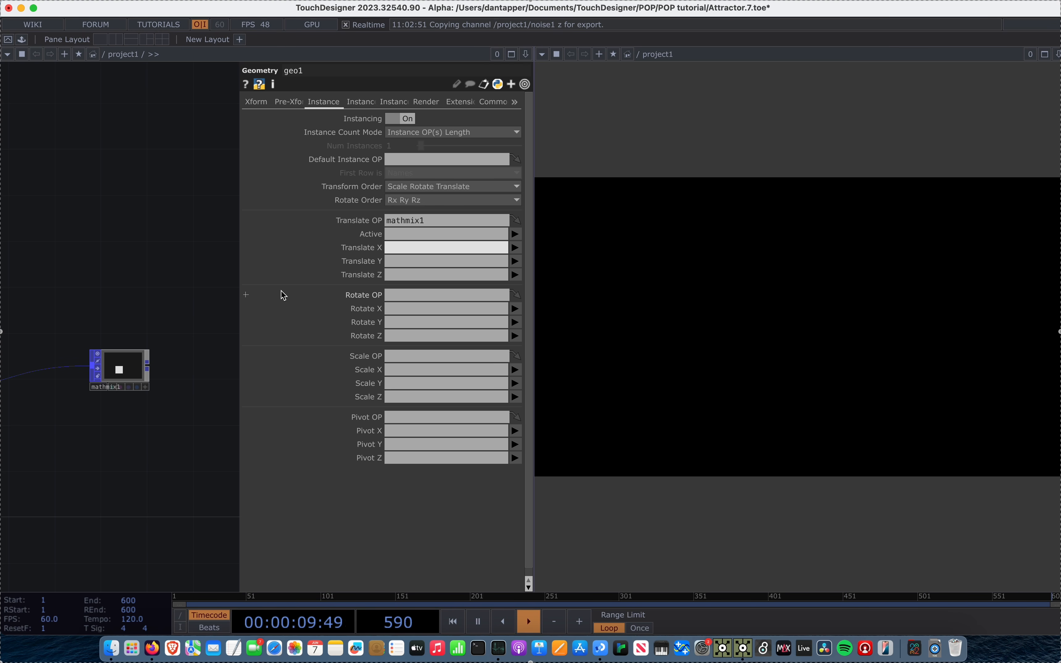
key("p")
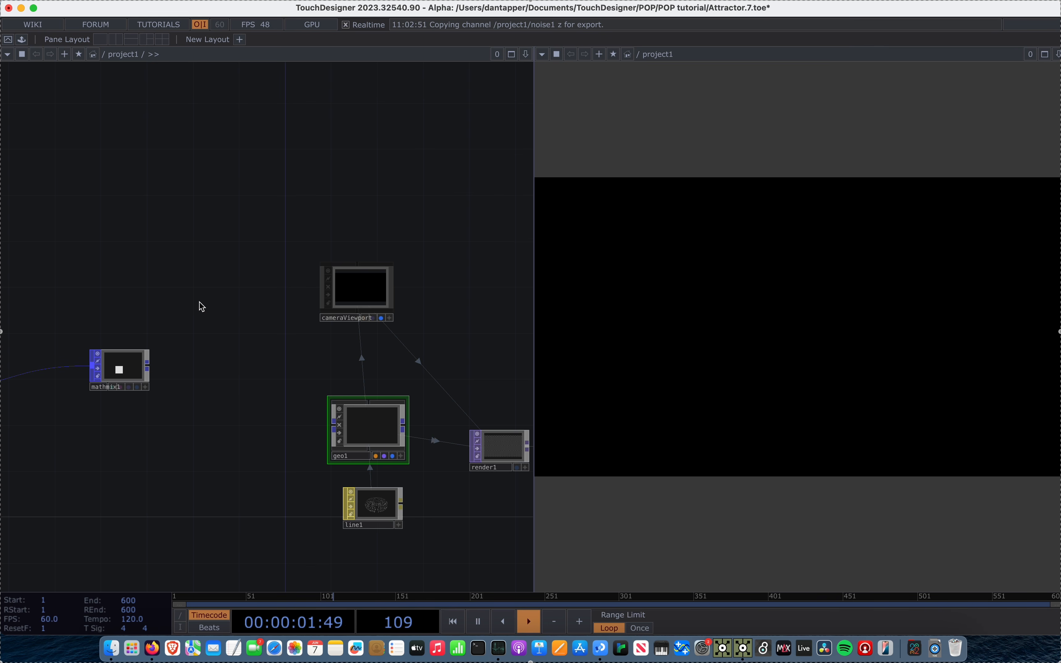
Undo the instancing setup, the move of mathmix1 and its disconnection from geo1.
key("super+z")
key("super+z")
key("super+z")
key("super+z")
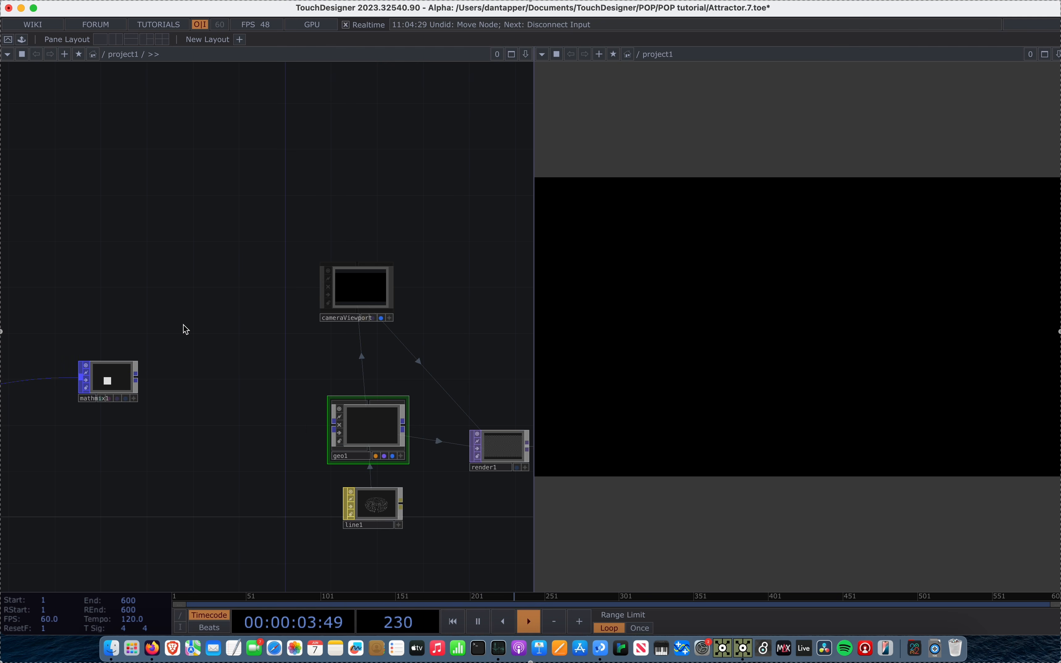
Undo the Result Scope change on mathmix1 and set its combine Operation to None.
left_click(96, 387)
key("p")
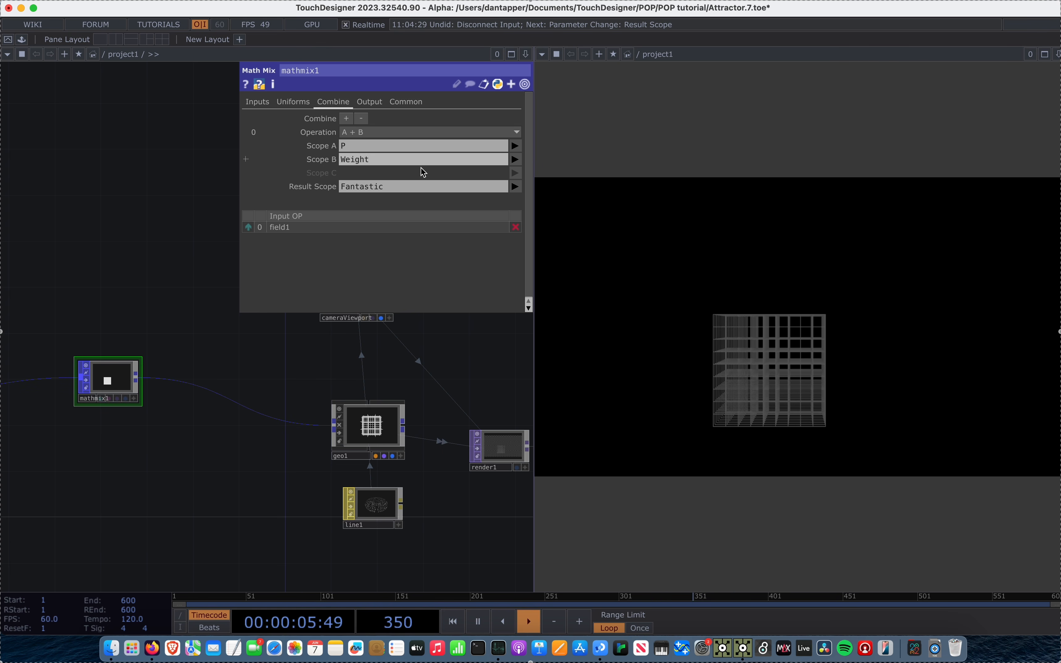
key("super+z")
scroll(192, 301, "down", 3)
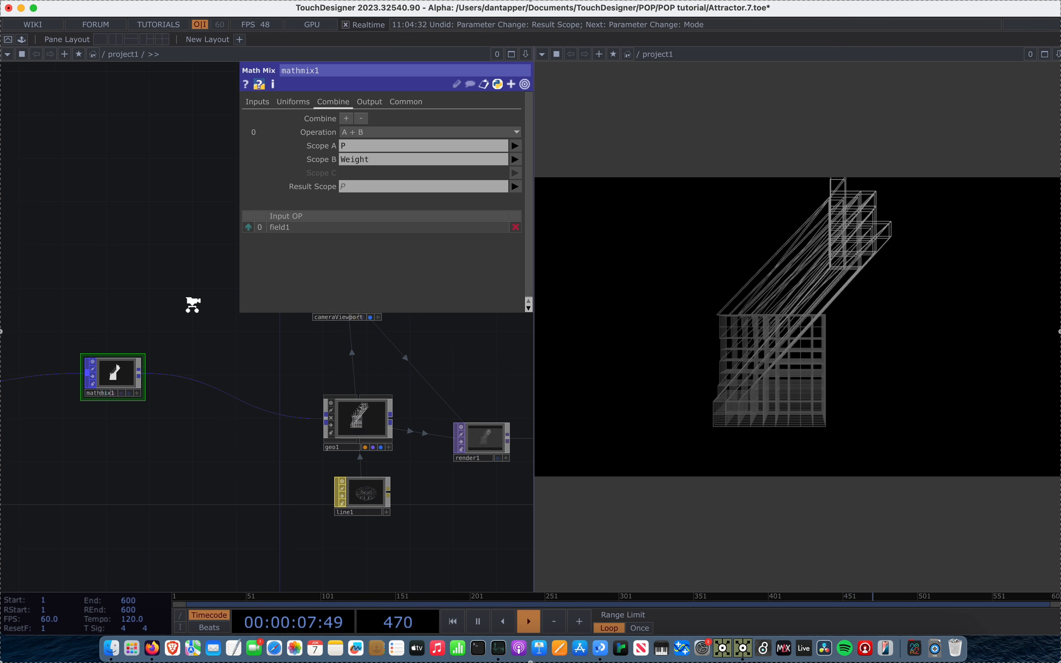
left_click_drag(188, 306, 299, 320)
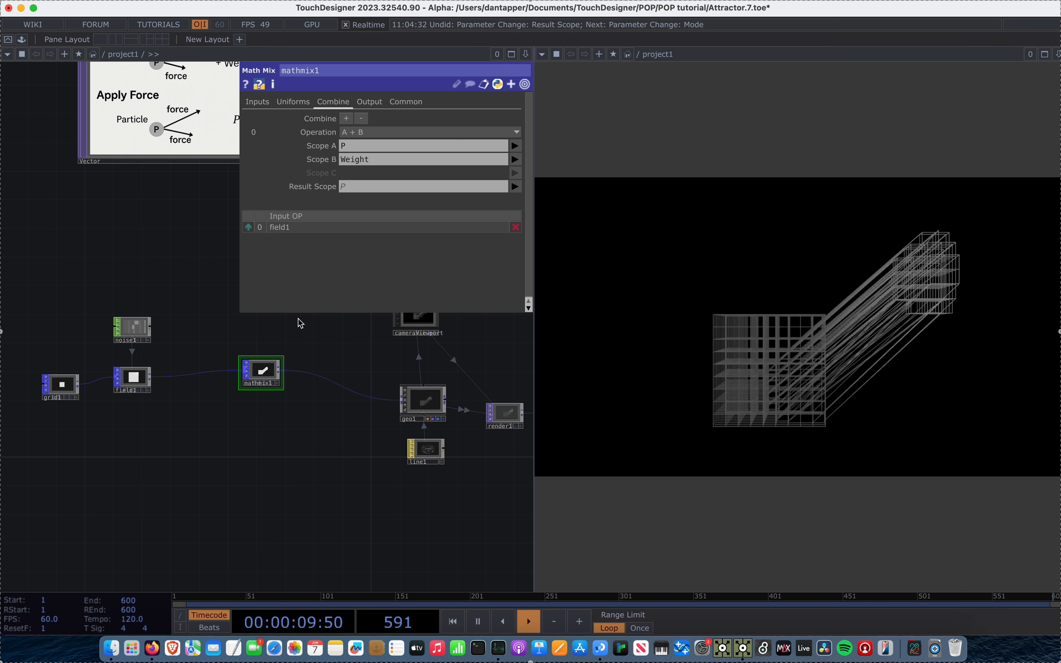
left_click(430, 132)
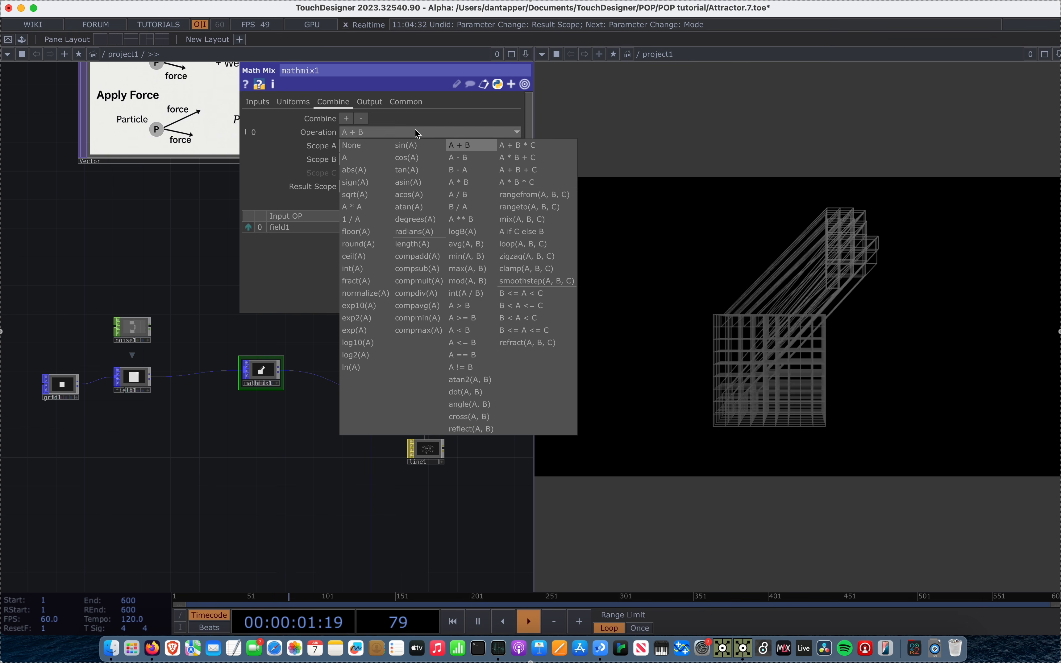
left_click(367, 149)
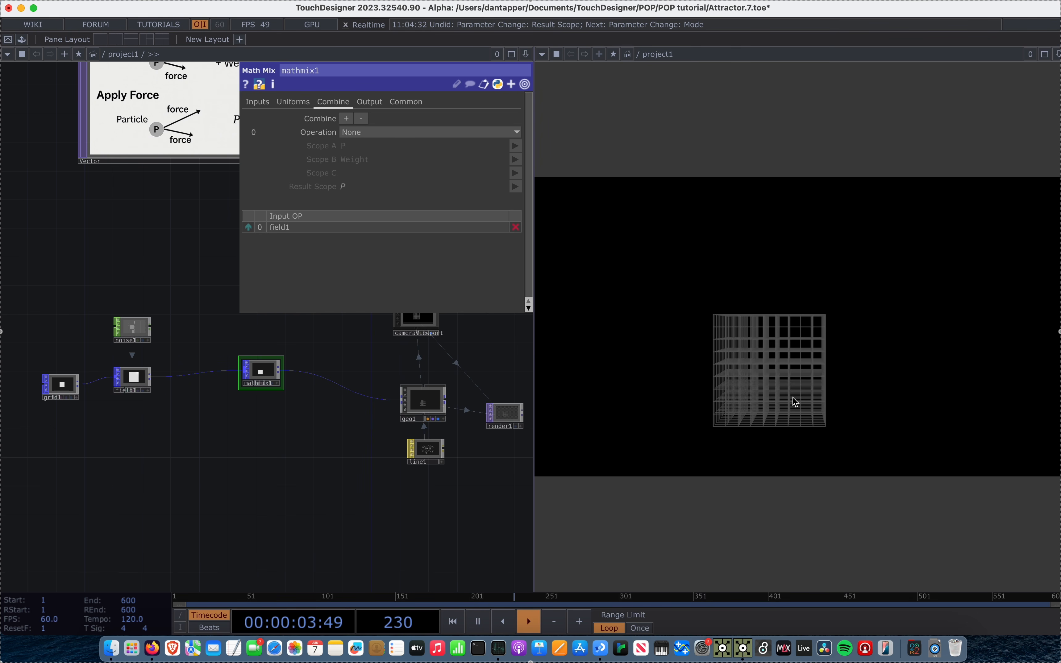
Examine the Vector diagram and the Vector_math table for the attractor formulas and attribute definitions.
left_click_drag(325, 419, 207, 538)
scroll(224, 438, "down", 5)
left_click_drag(303, 411, 216, 477)
scroll(226, 533, "down", 3)
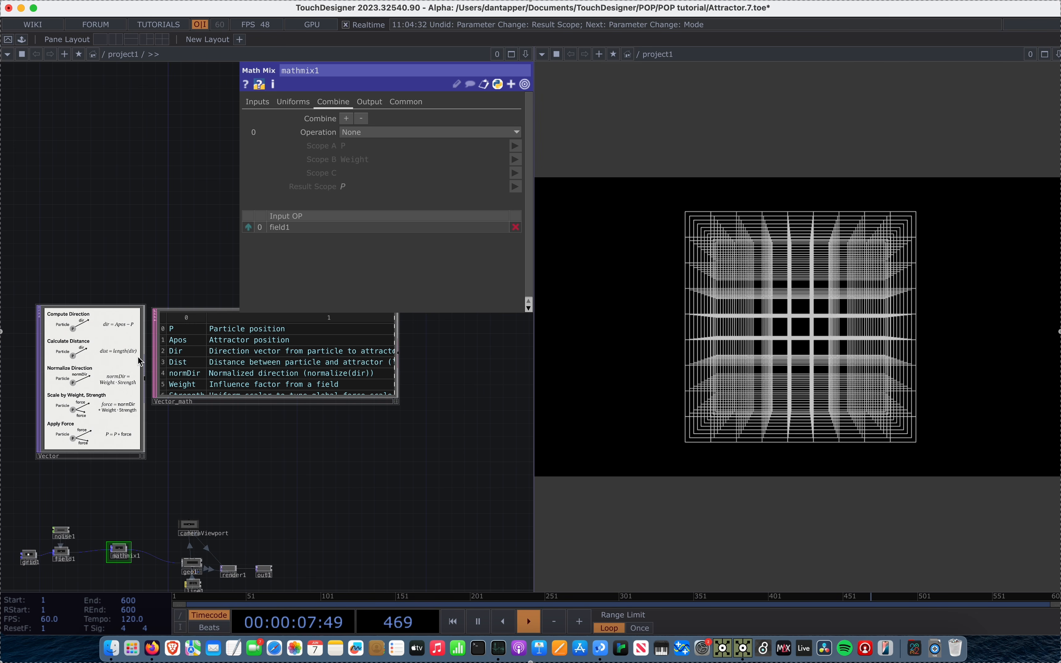
scroll(208, 325, "up", 3)
left_click_drag(123, 261, 197, 262)
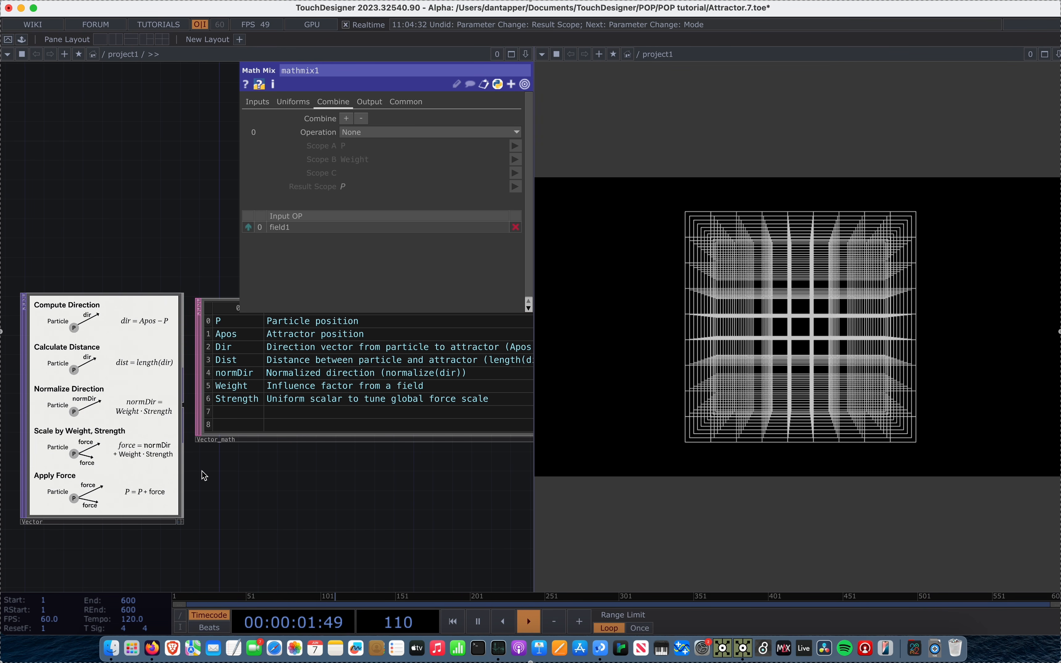
scroll(201, 472, "down", 2)
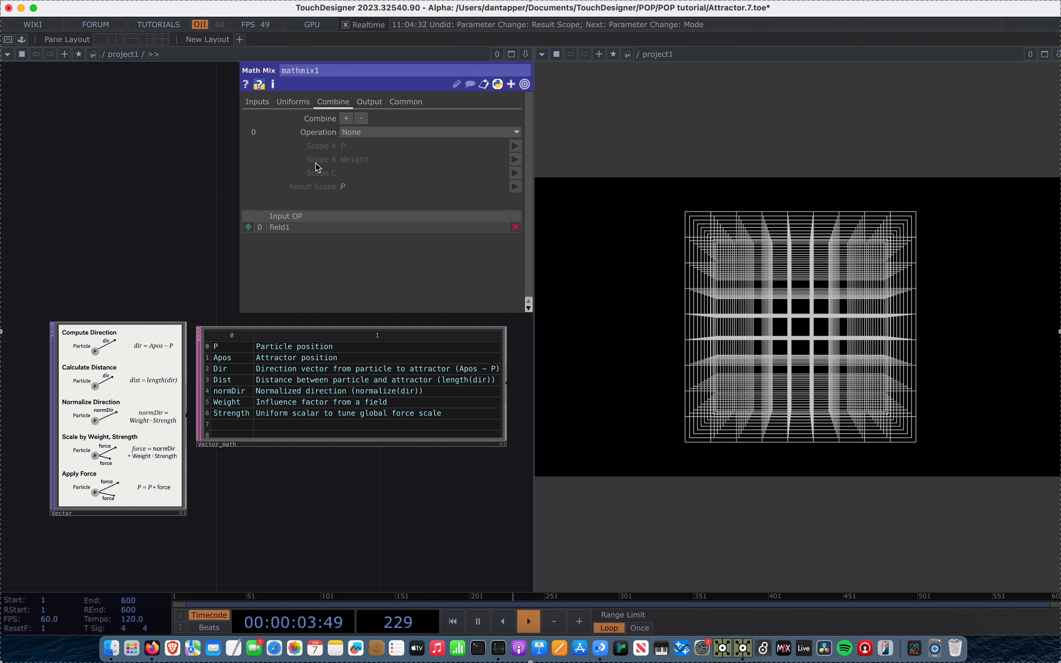
Add four extra combine operations to mathmix1 and remove them again.
left_click(346, 118)
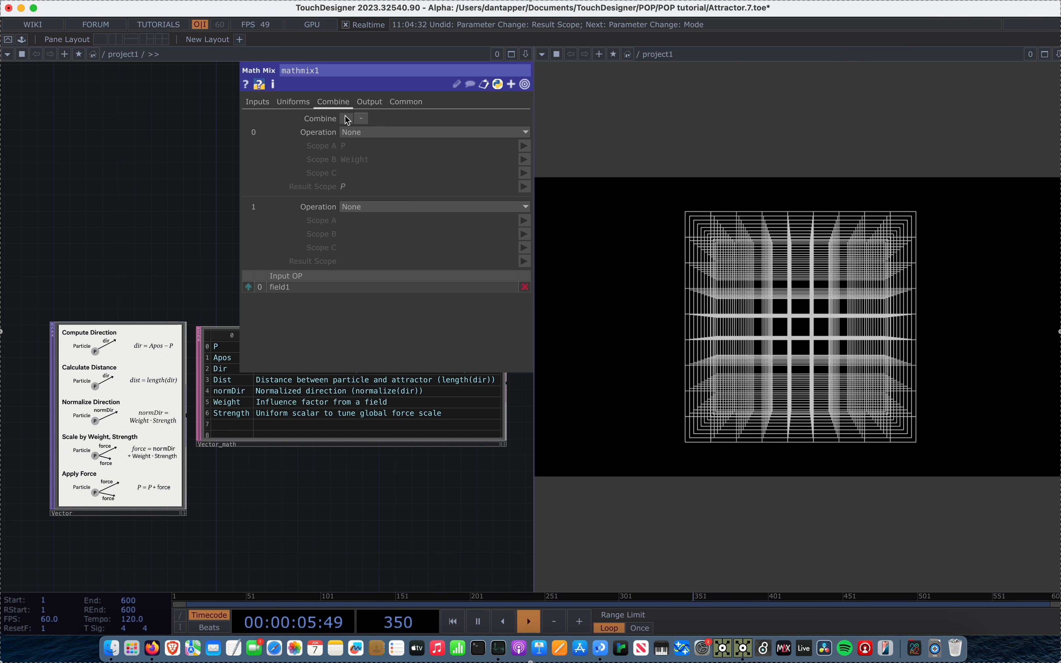
left_click(346, 118)
left_click(347, 119)
left_click(346, 119)
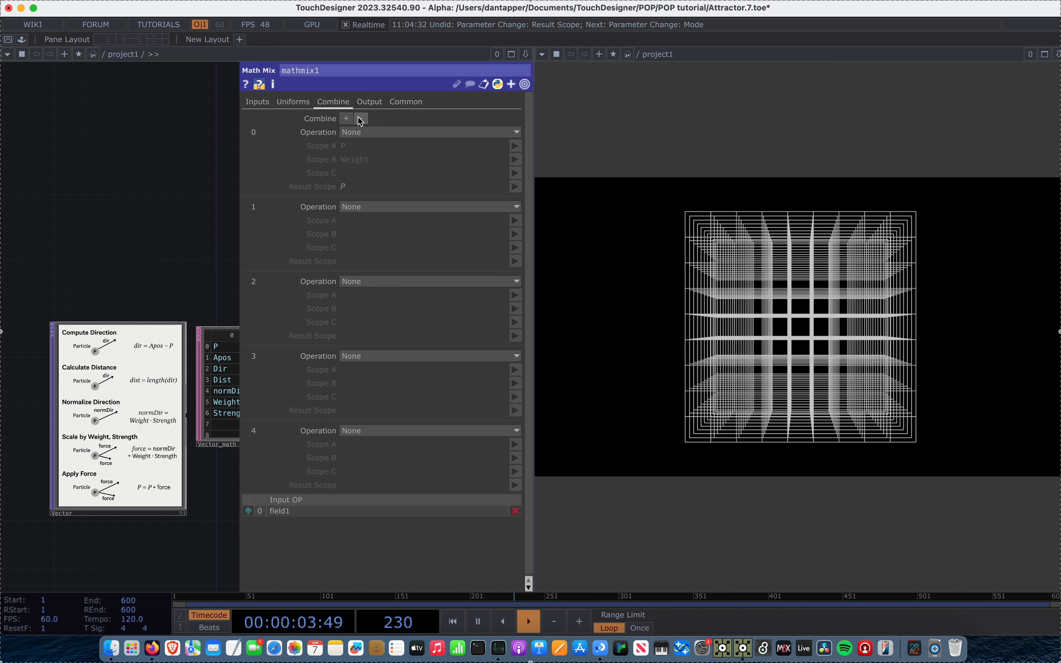
left_click(361, 118)
left_click(360, 118)
left_click(361, 118)
left_click(361, 119)
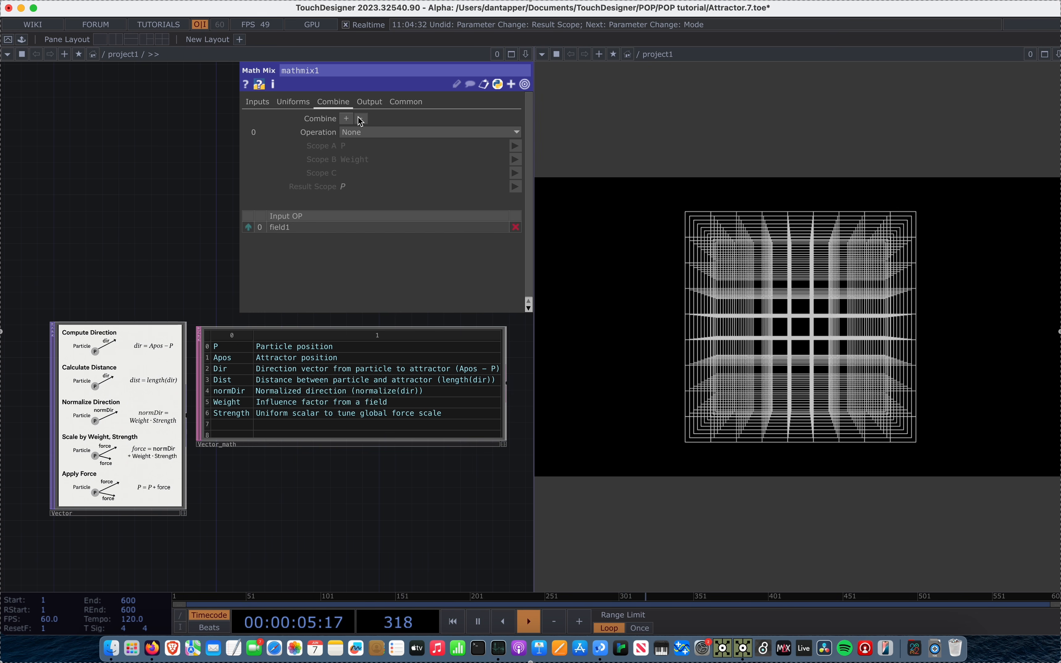
Create a float uniform named strength with value 0.1 in mathmix1.
left_click(299, 107)
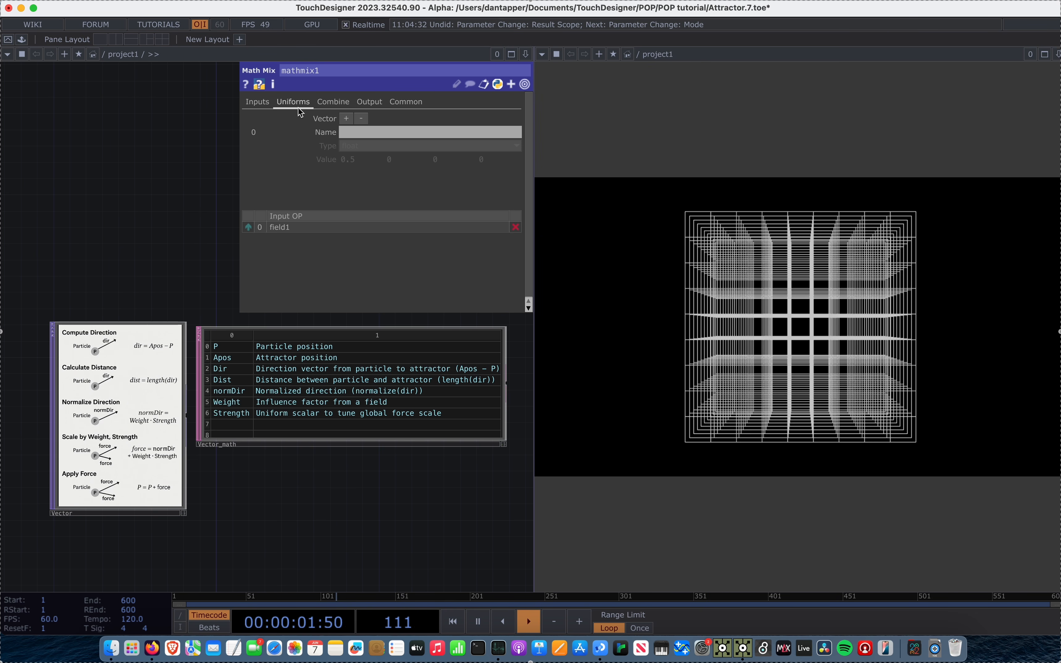
left_click(346, 133)
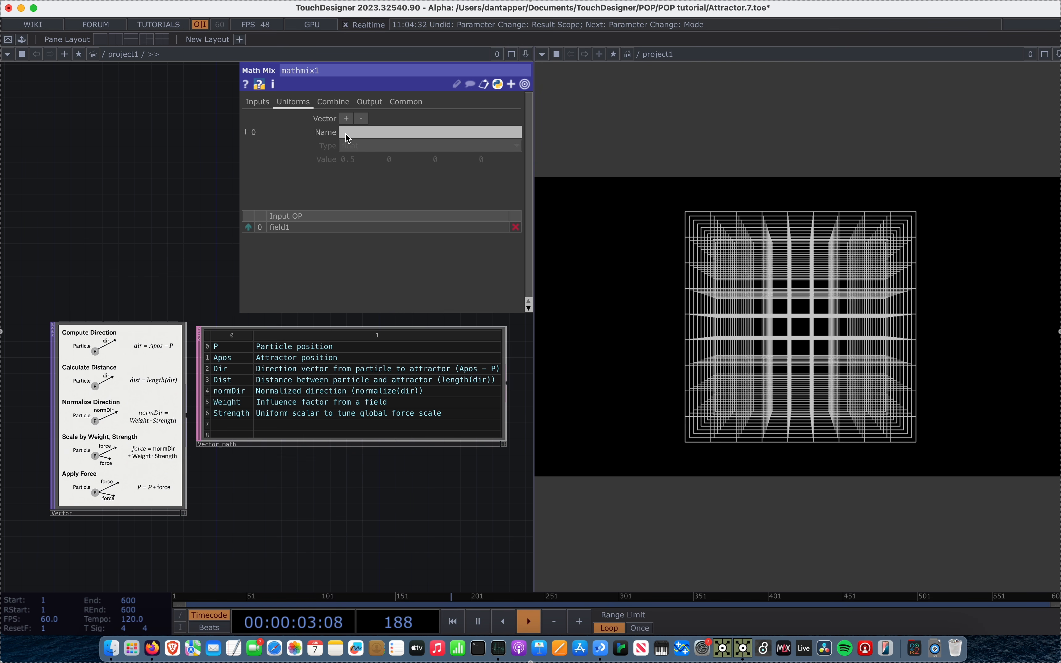
type("strength")
key("Tab")
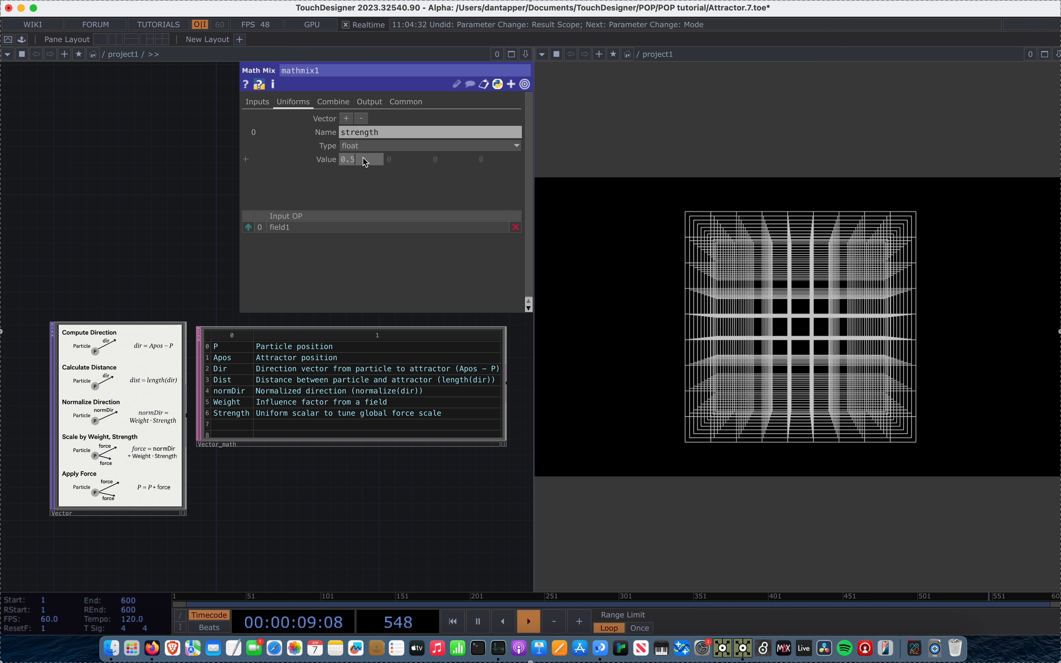
Add a second uniform named Apos to mathmix1 and set its type to float3.
left_click(346, 119)
left_click(354, 179)
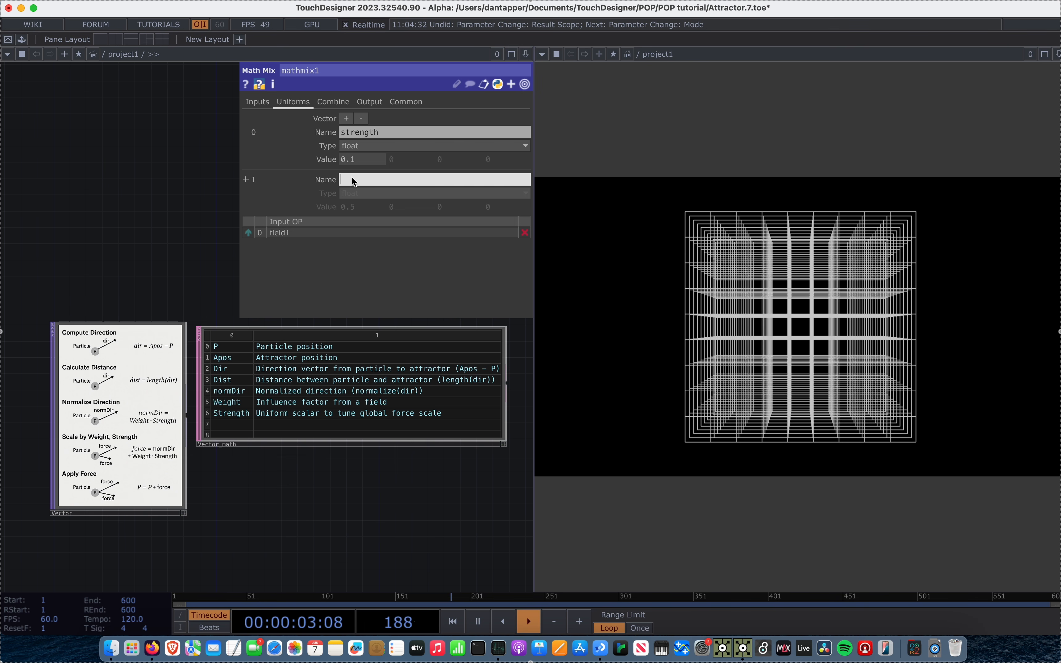
type("Apos")
key("Return")
left_click(357, 195)
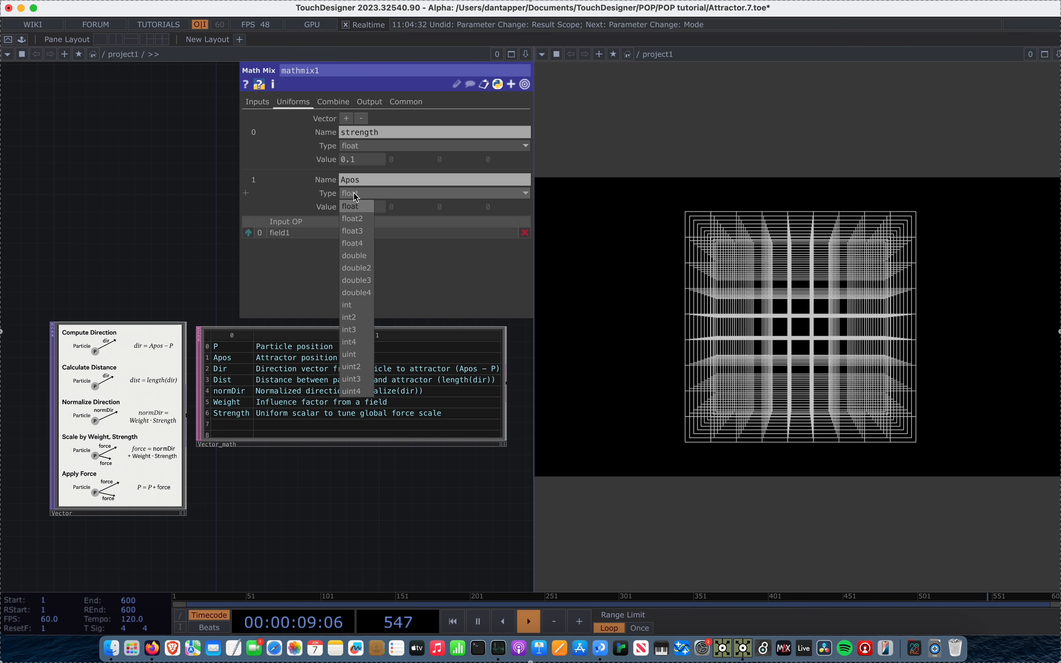
left_click(362, 231)
Open noise1's viewer in a separate window and place it over the render view.
scroll(193, 219, "down", 3)
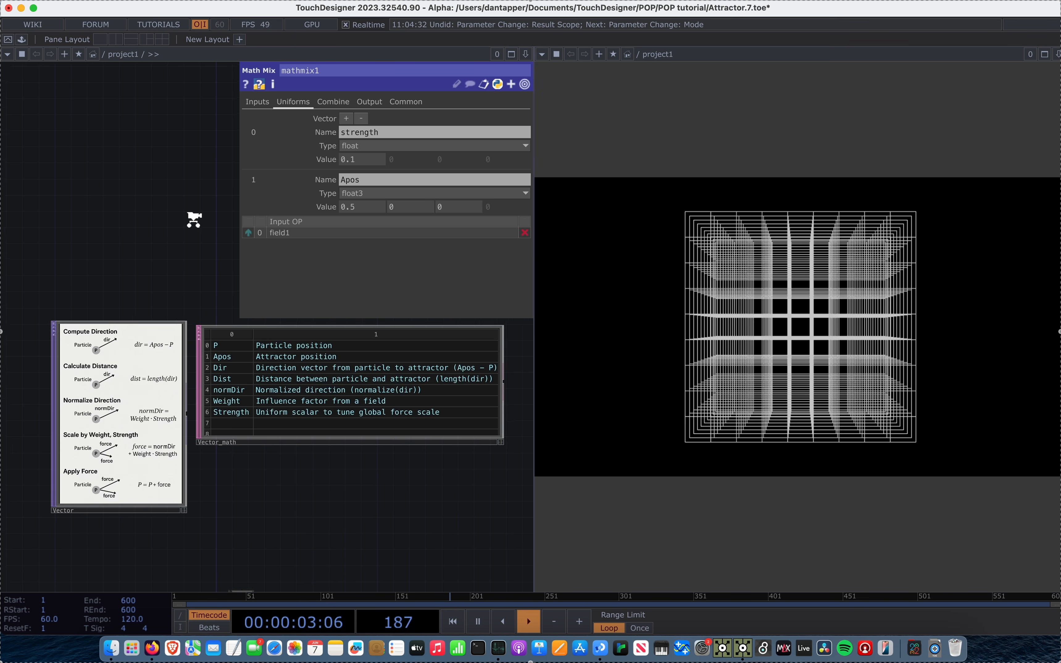
scroll(183, 492, "up", 5)
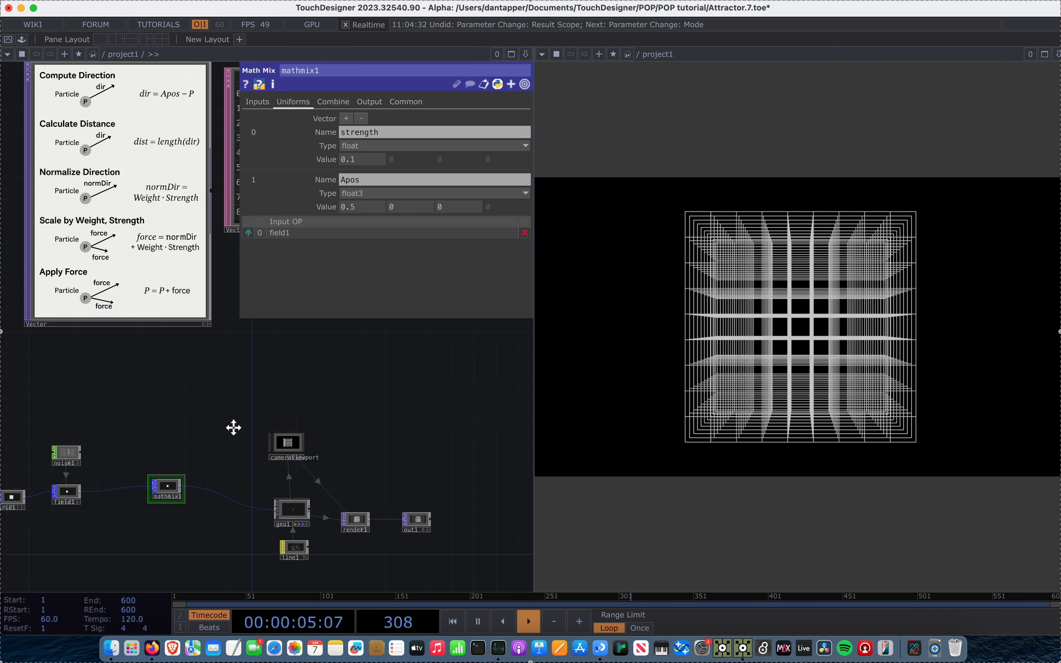
scroll(171, 458, "up", 5)
left_click(131, 449)
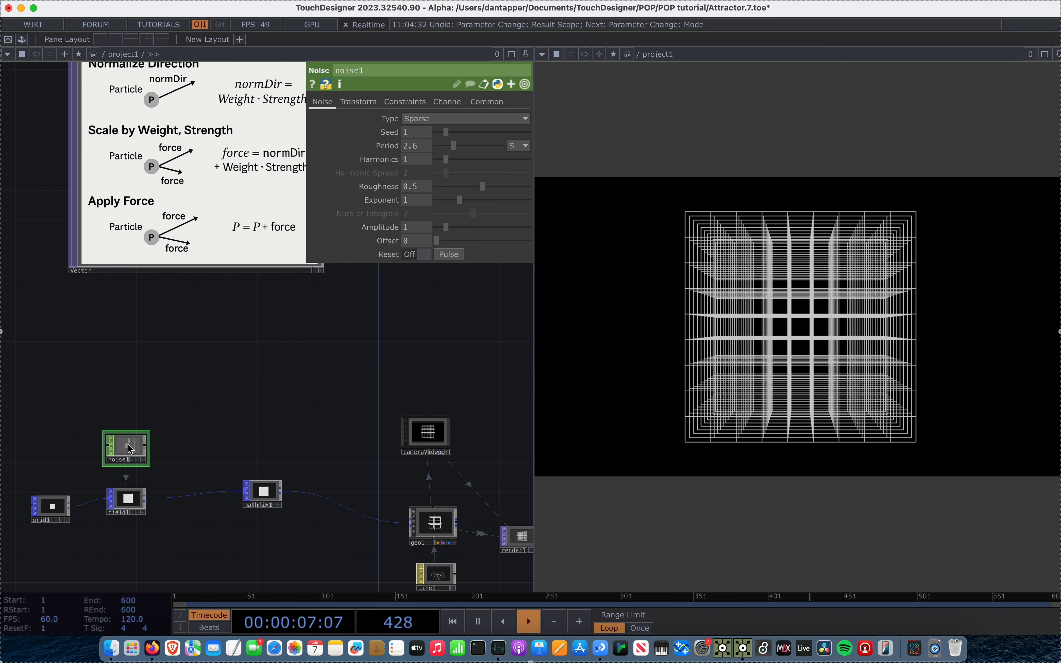
scroll(141, 450, "up", 1)
right_click(140, 450)
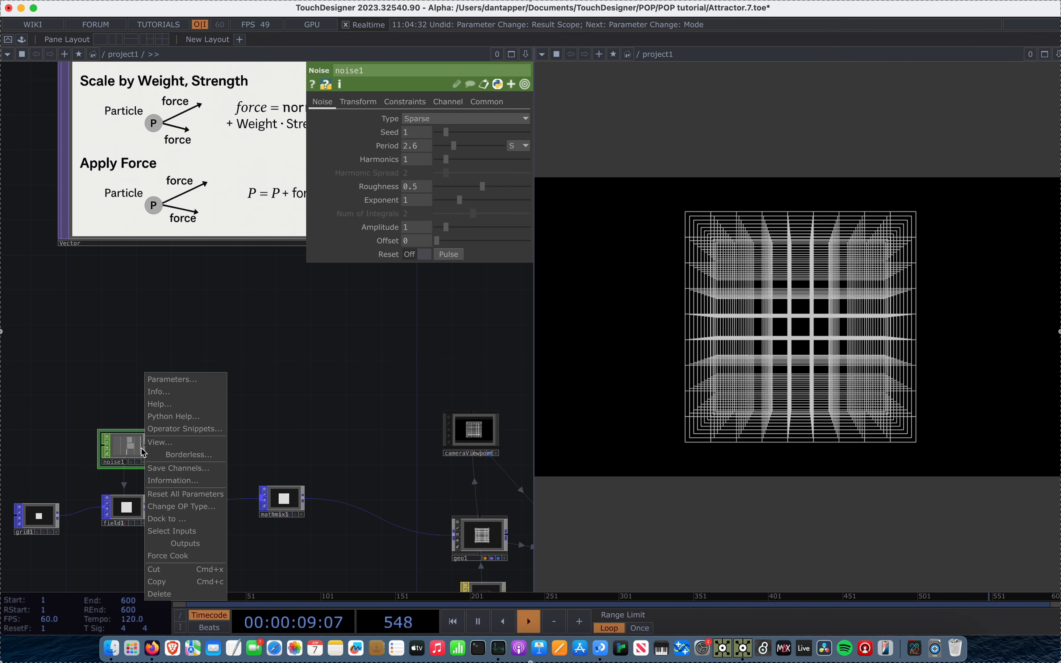
left_click(184, 443)
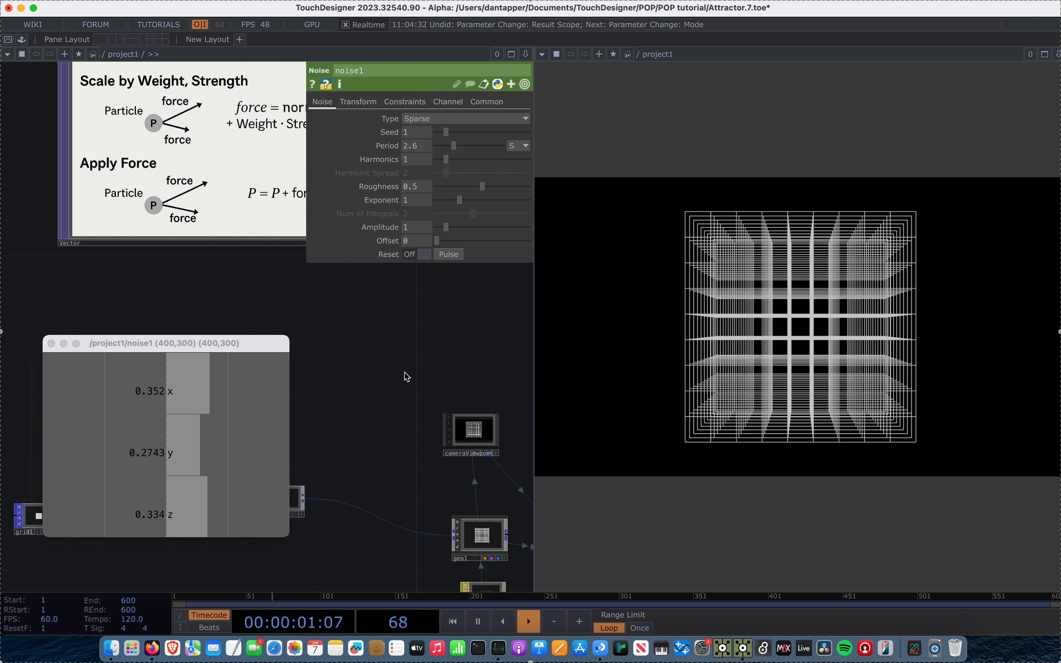
left_click_drag(260, 337, 781, 255)
Export noise1's x, y and z channels to the three Apos values in mathmix1 and close the noise1 viewer window.
left_click(283, 500)
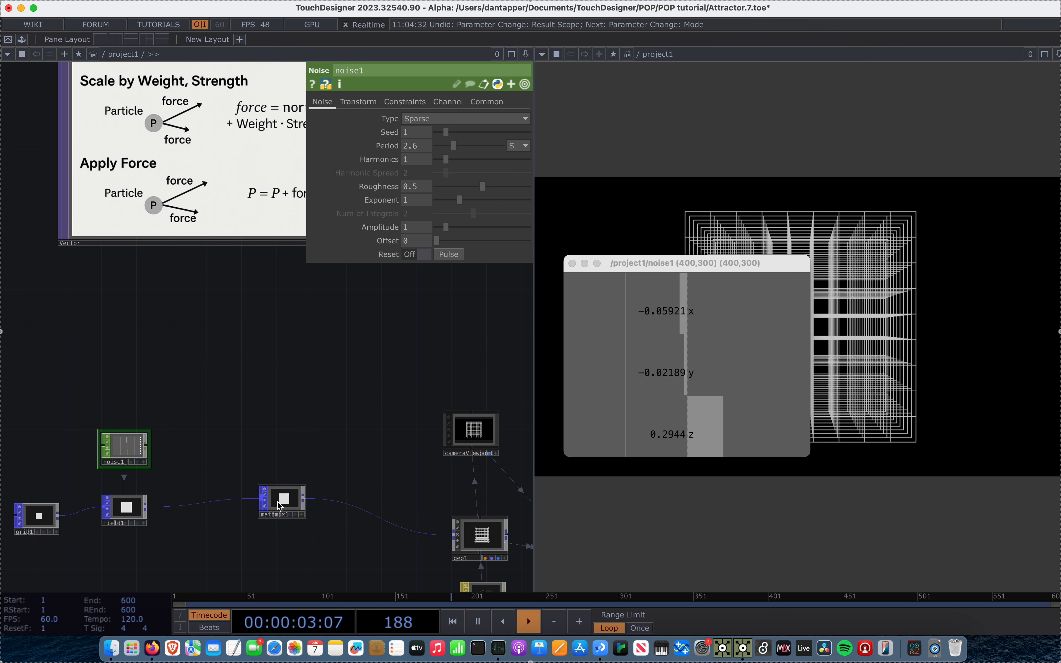
left_click_drag(698, 305, 402, 206)
left_click(401, 200)
left_click_drag(658, 369, 451, 208)
left_click(449, 203)
left_click_drag(667, 434, 485, 208)
left_click(475, 199)
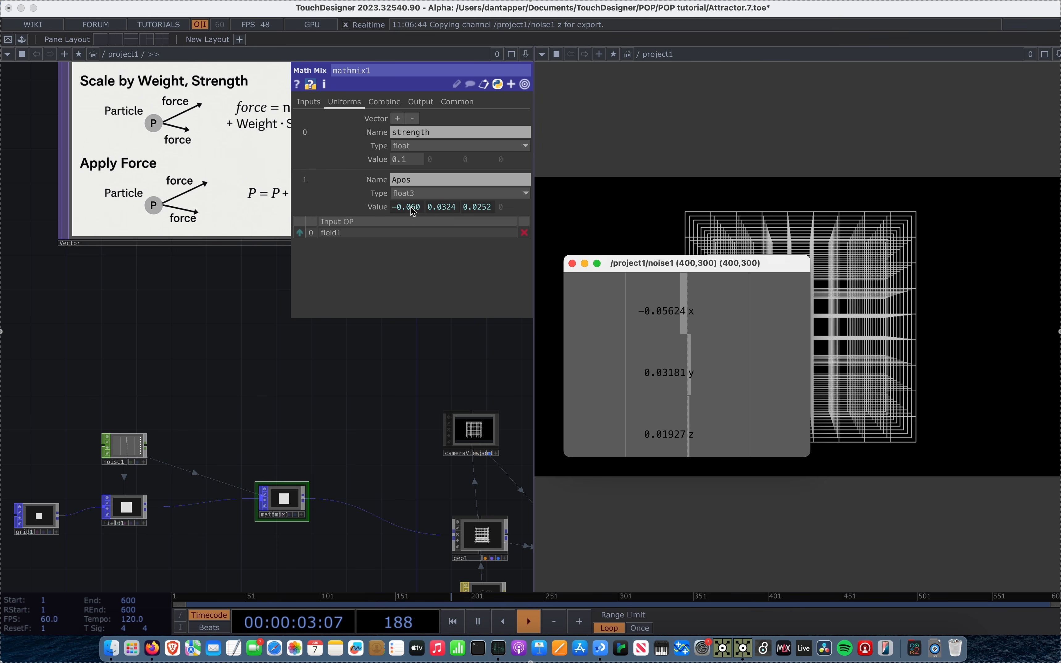
left_click(572, 263)
Set mathmix1's first combine Operation to A - B with Apos as Scope A.
left_click_drag(357, 428, 308, 426)
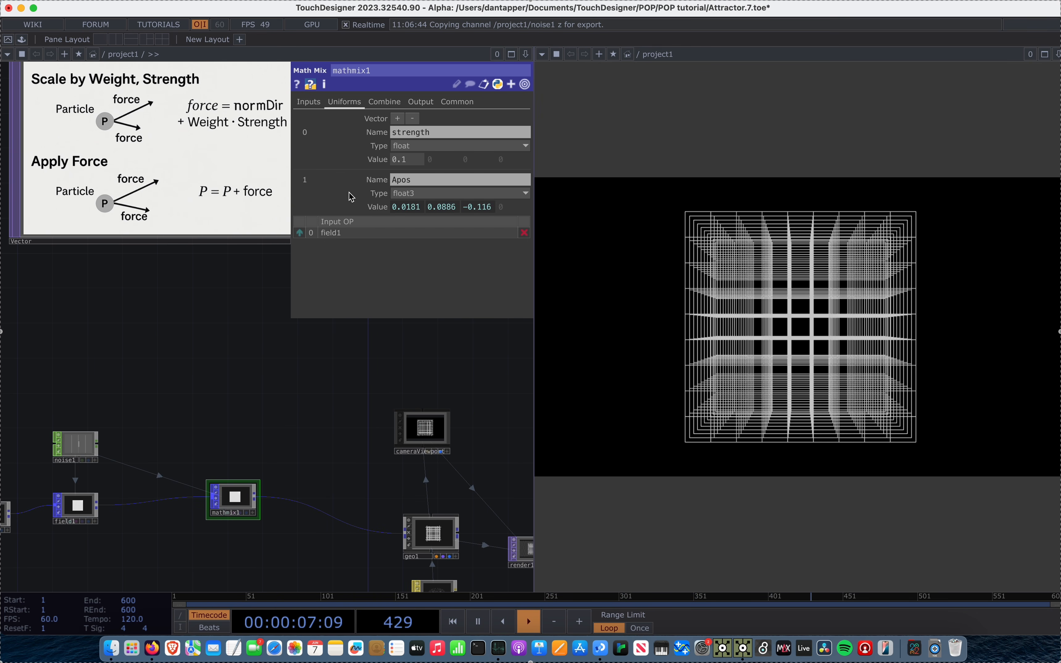
left_click(384, 103)
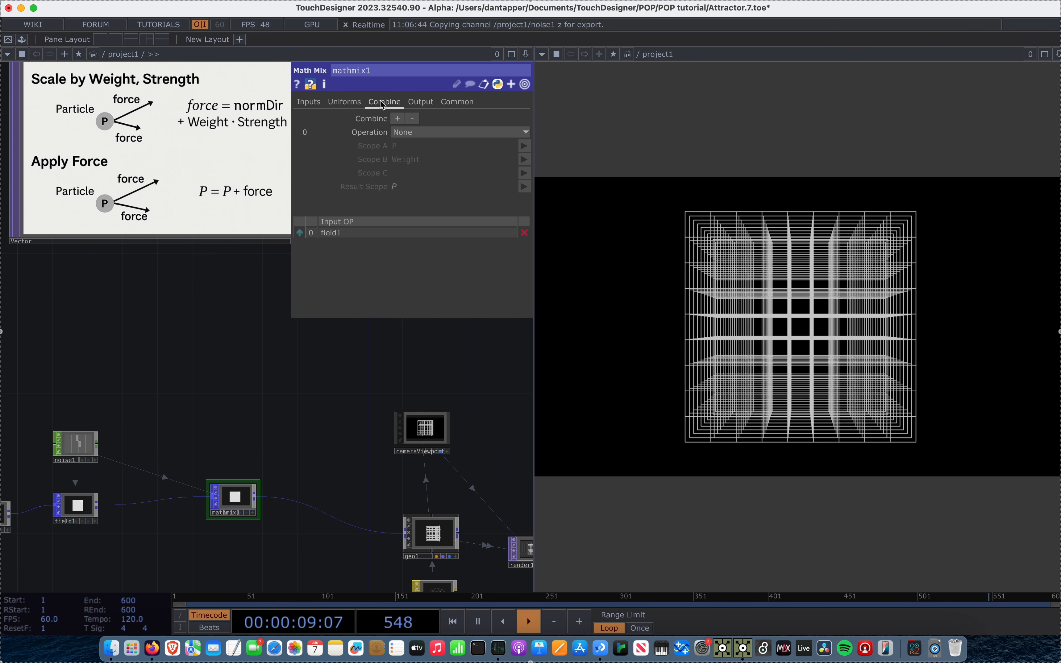
scroll(288, 405, "down", 6)
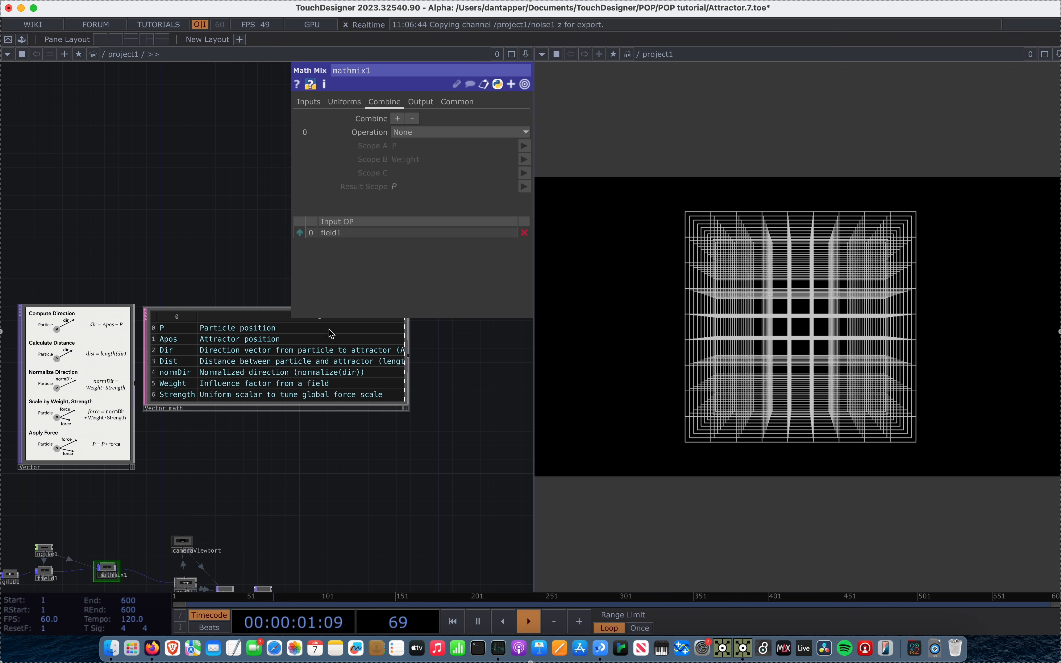
left_click(430, 132)
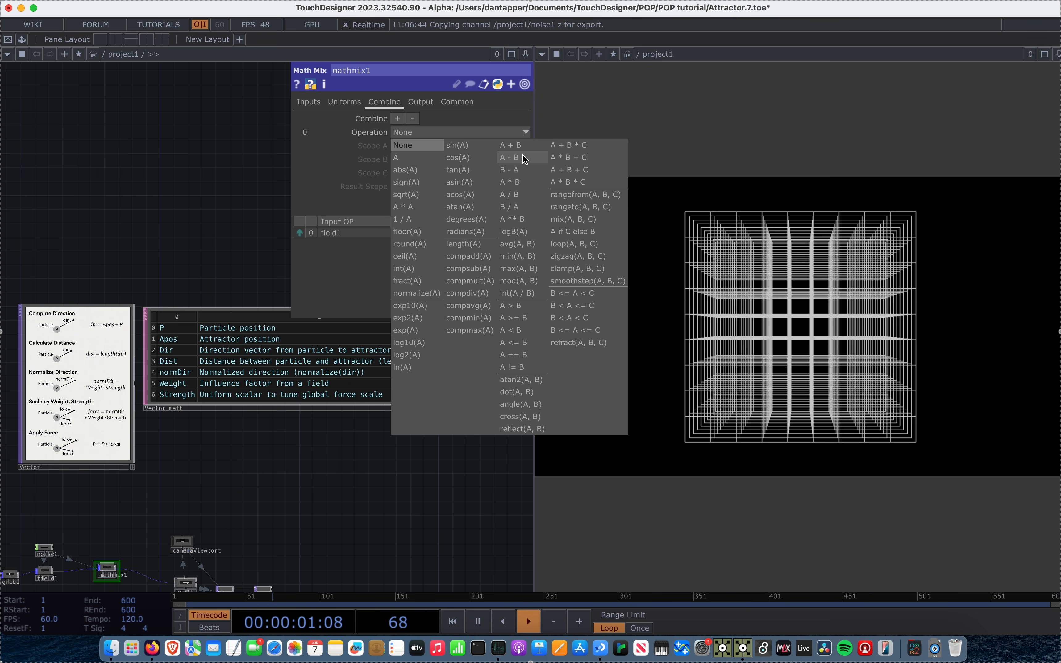
left_click(530, 160)
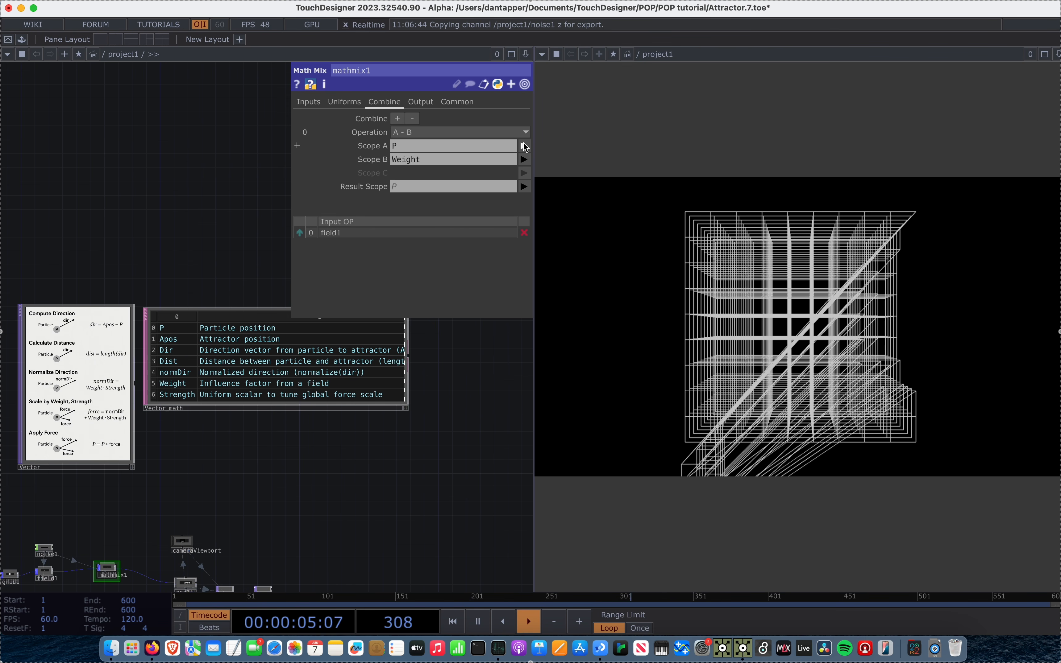
left_click(524, 146)
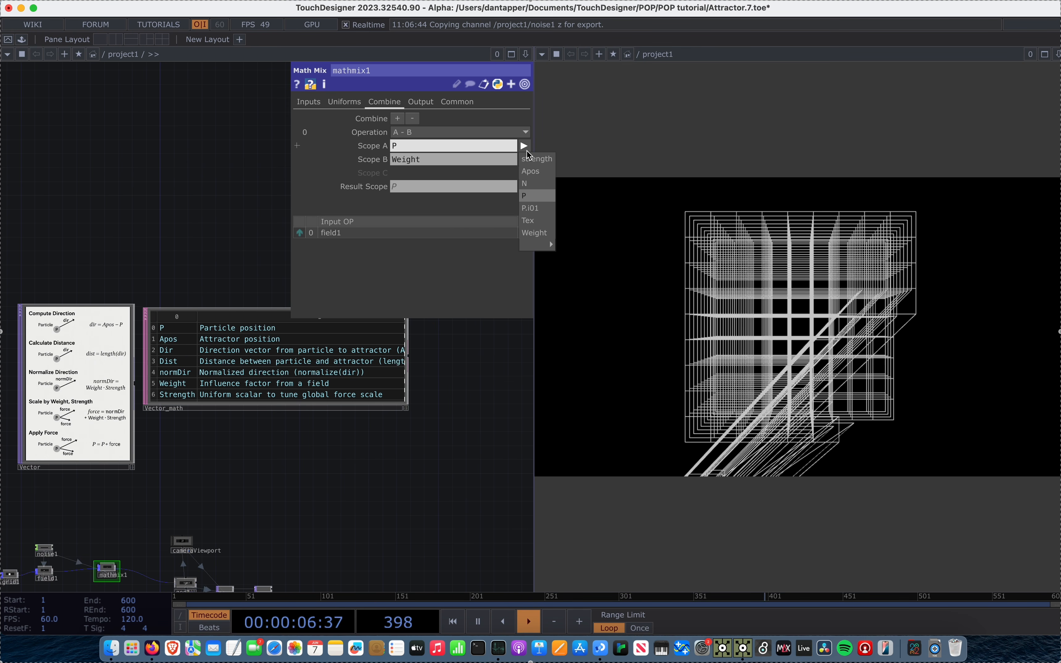
left_click(530, 171)
scroll(218, 316, "up", 2)
scroll(218, 316, "right", 3)
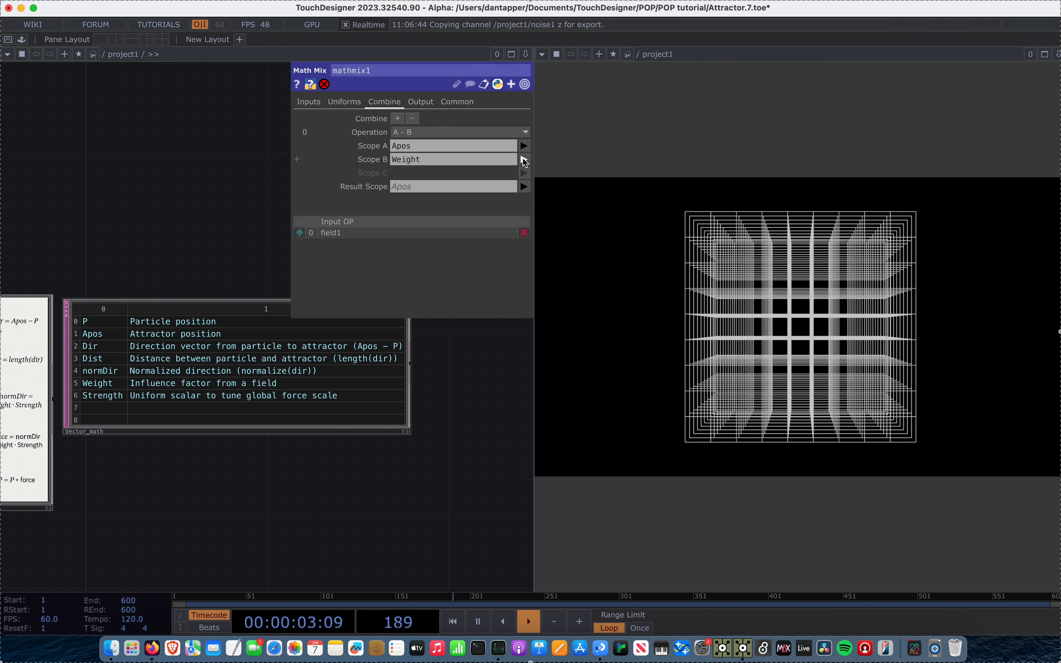
Set Scope B to P and Result Scope to AP in mathmix1's A - B combine.
left_click(525, 161)
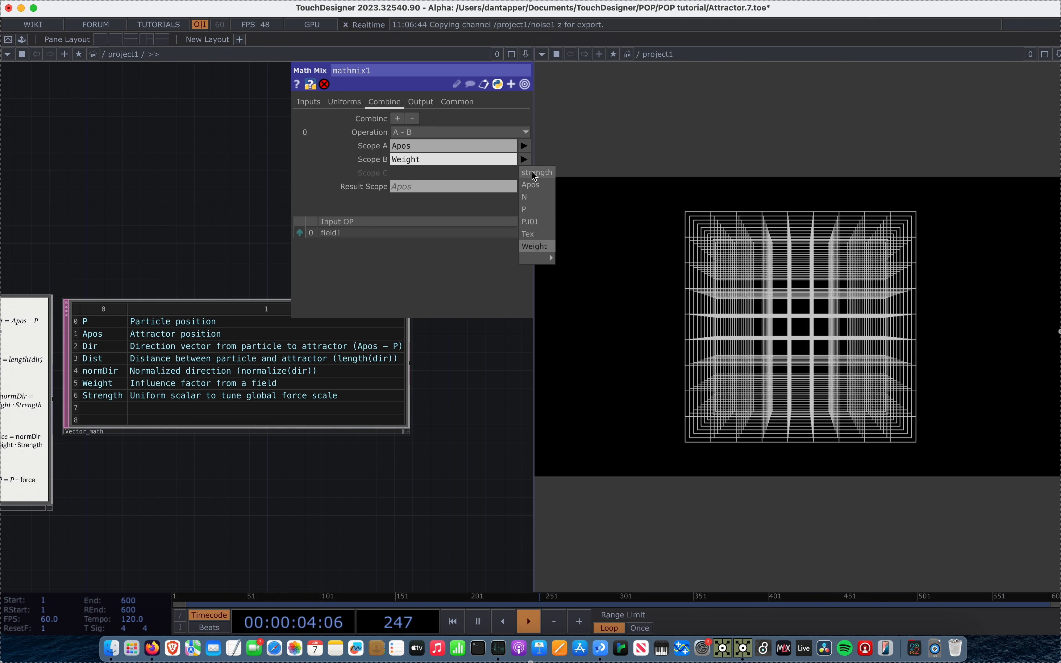
left_click(532, 213)
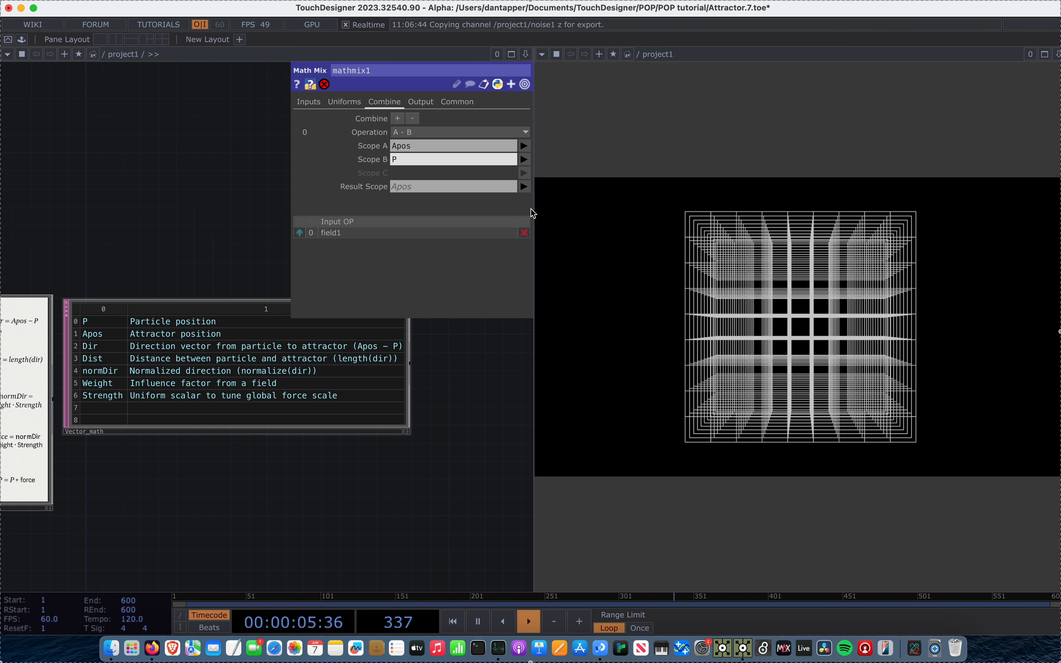
left_click(414, 185)
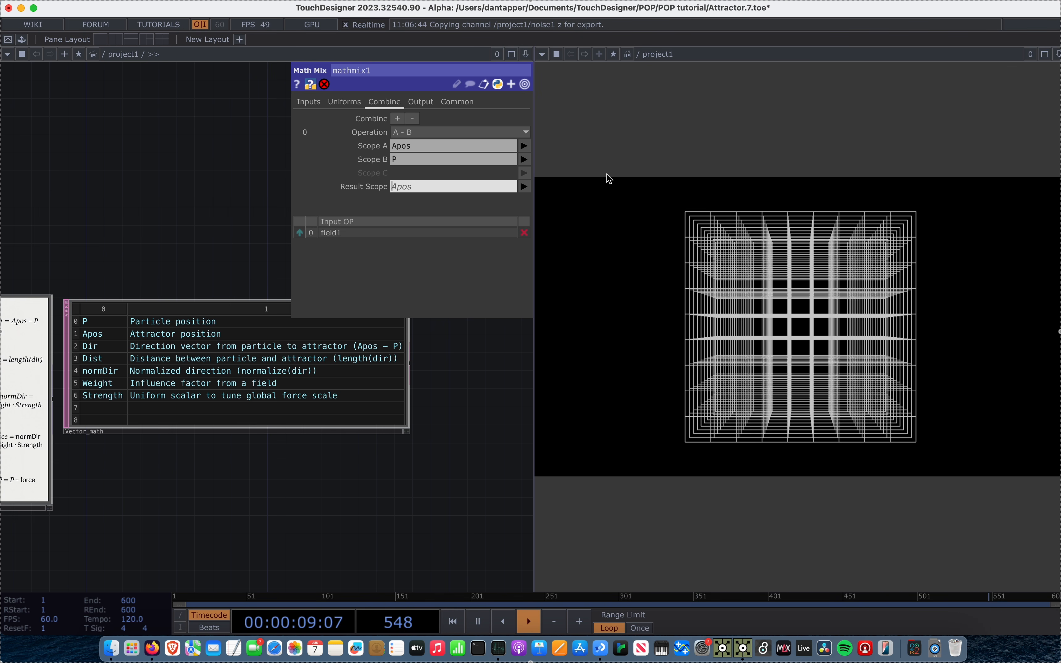
key("ctrl+super+space")
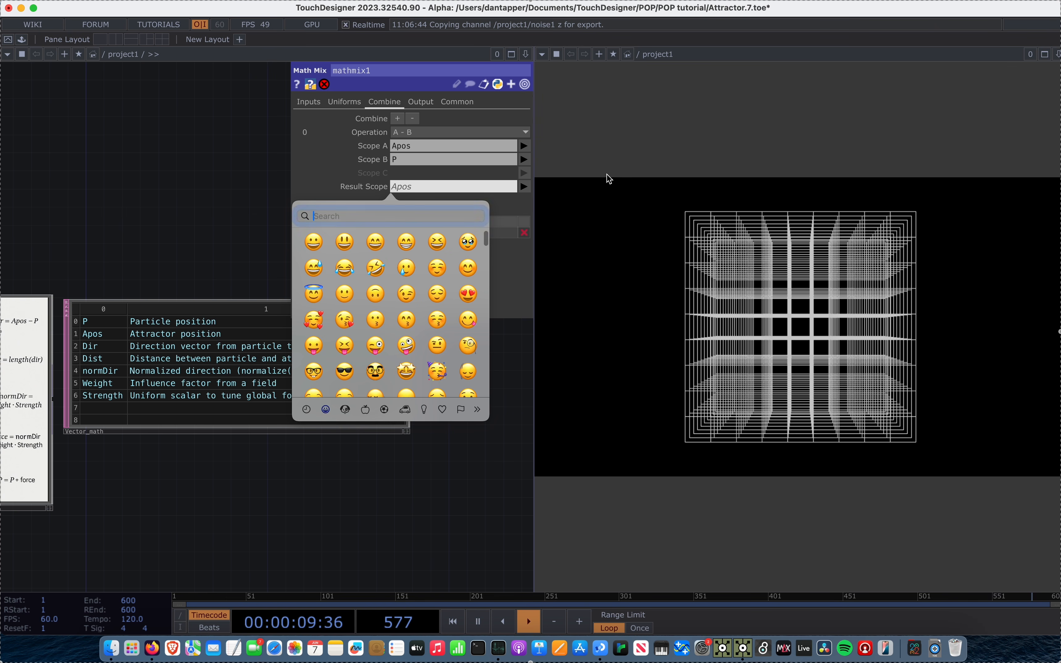
left_click(252, 197)
left_click(405, 187)
type("AP")
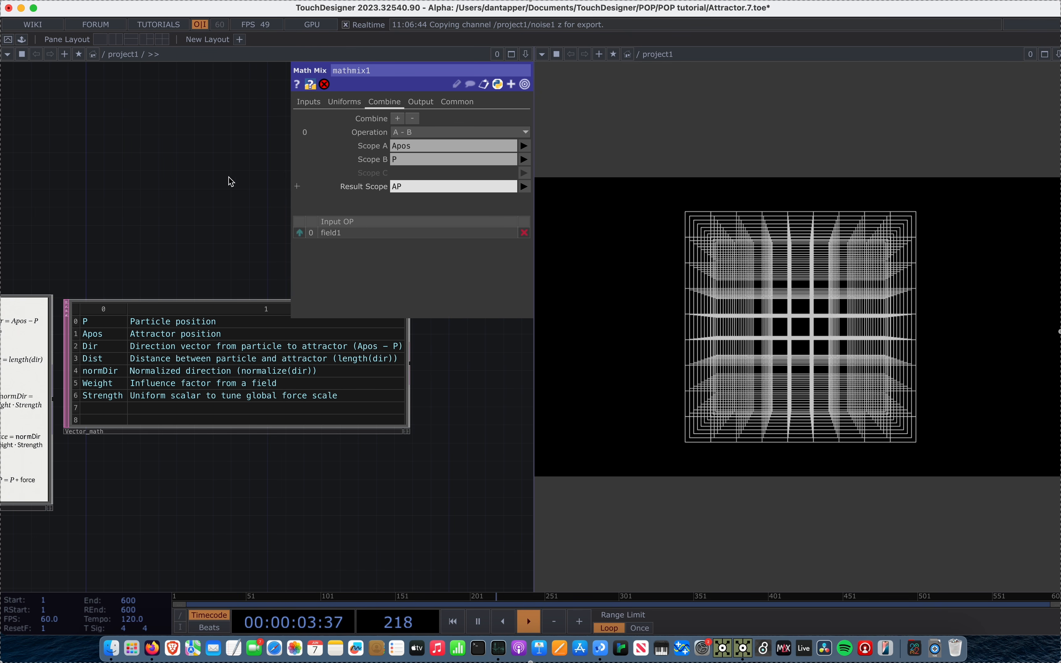
left_click(208, 177)
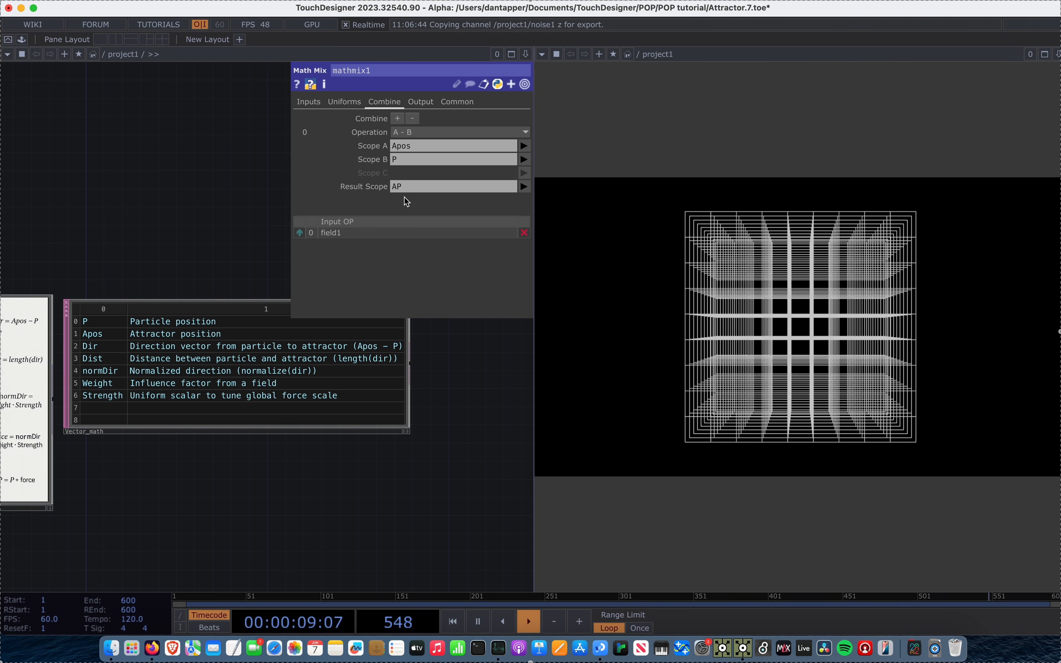
Add a second combine to mathmix1 that applies normalize(A) to AP, with dir as its Result Scope.
left_click(397, 119)
scroll(170, 202, "down", 3)
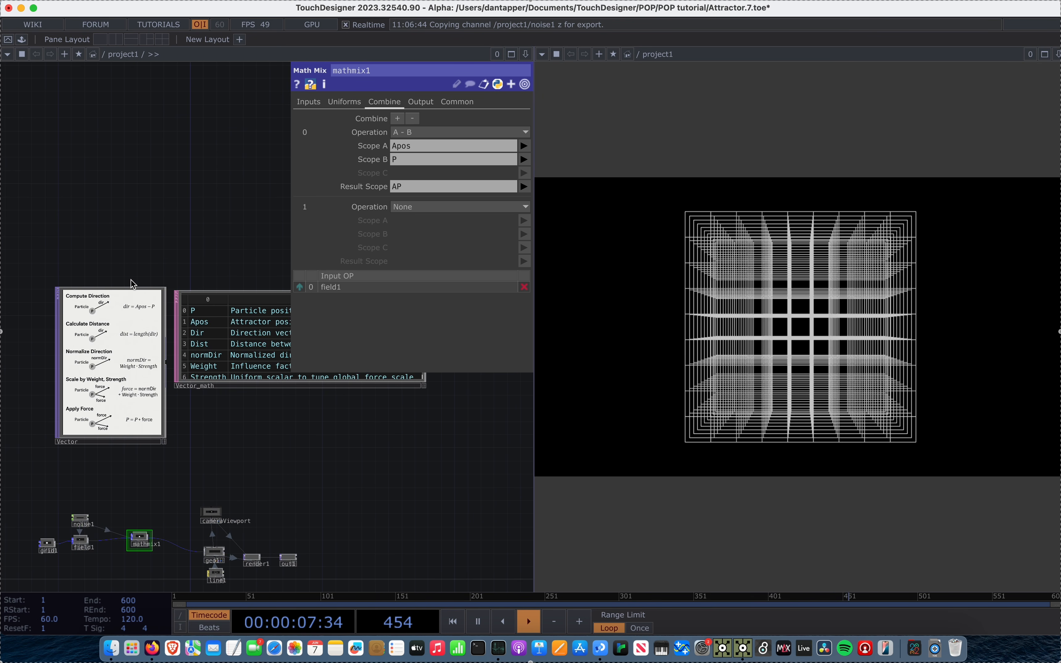
left_click(459, 207)
left_click(412, 221)
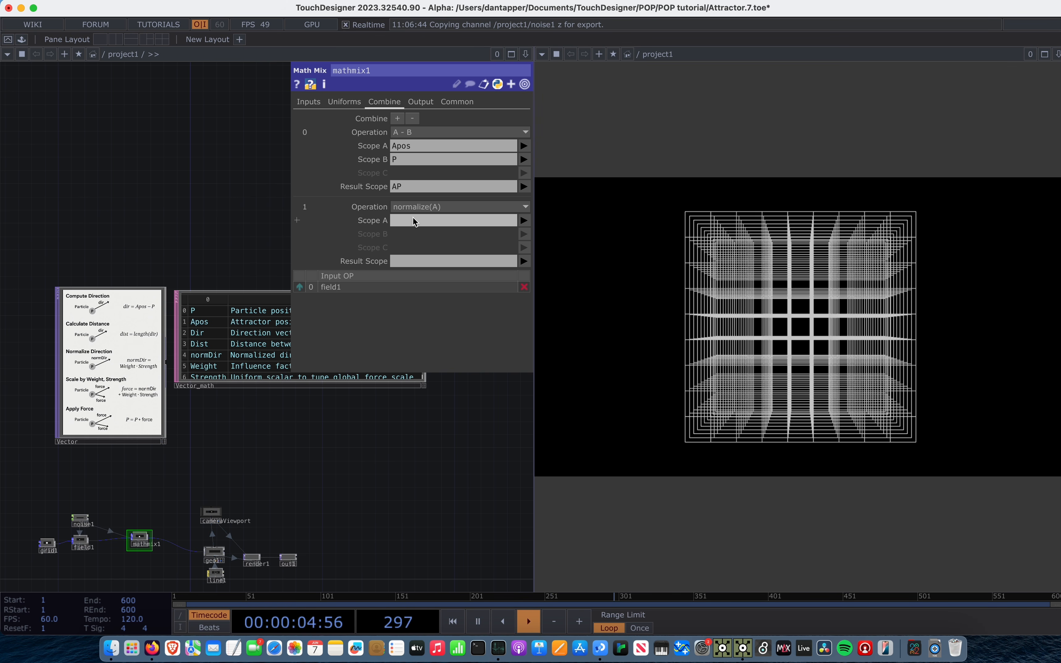
left_click(523, 220)
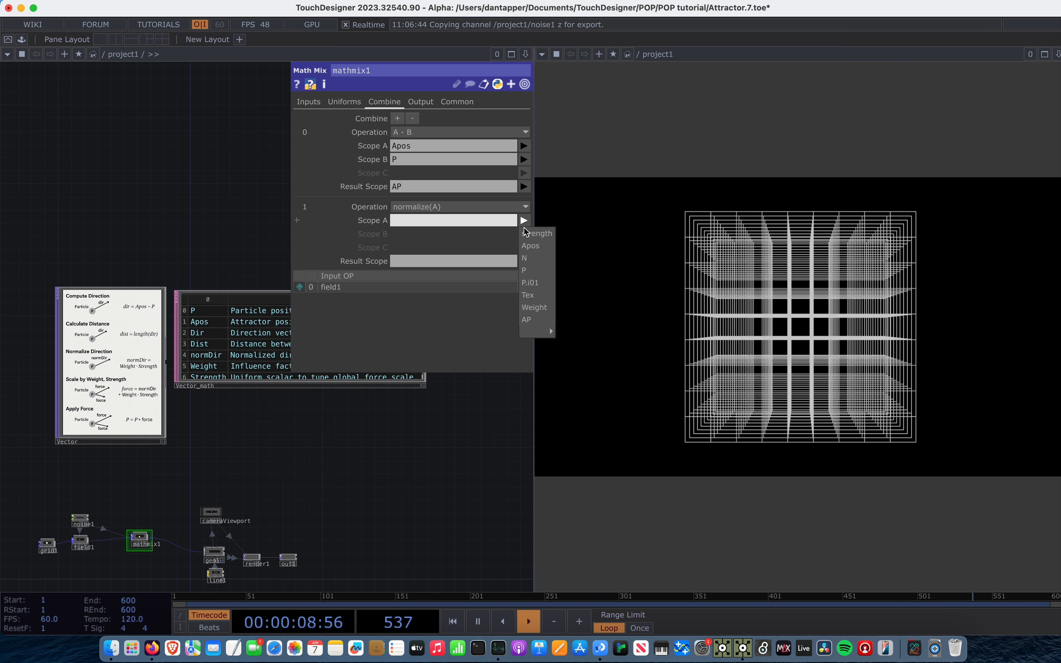
left_click(526, 320)
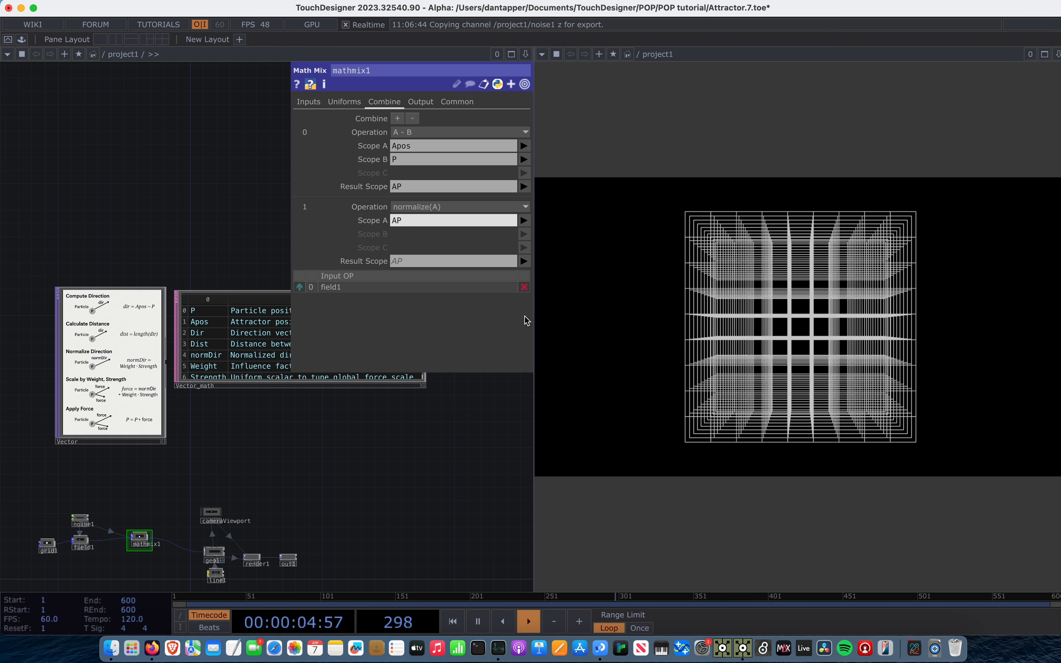
type("dir")
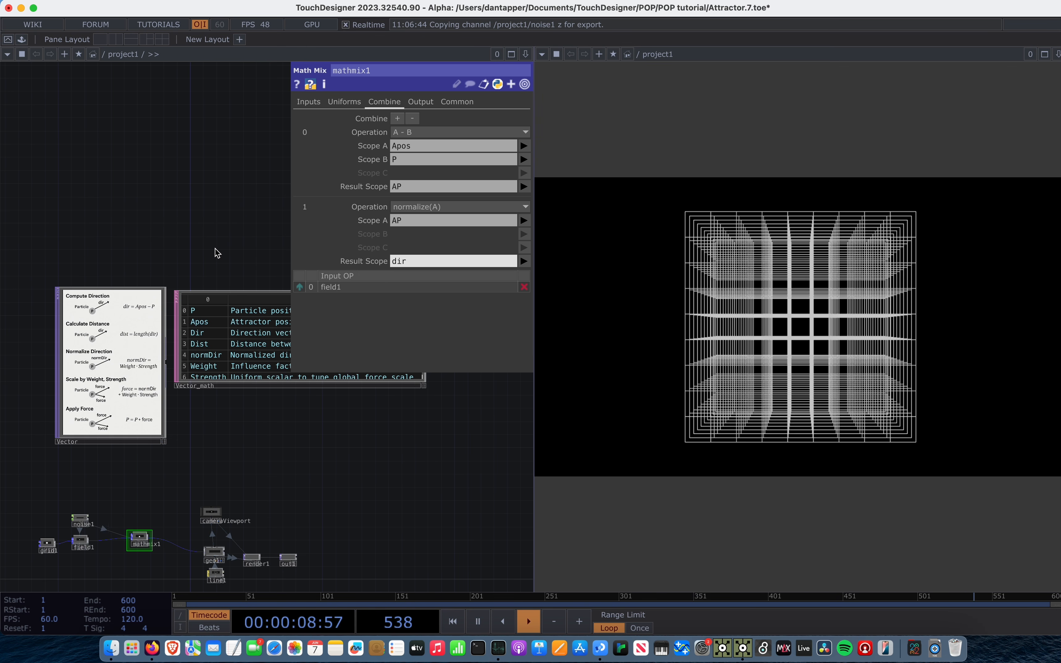
key("Return")
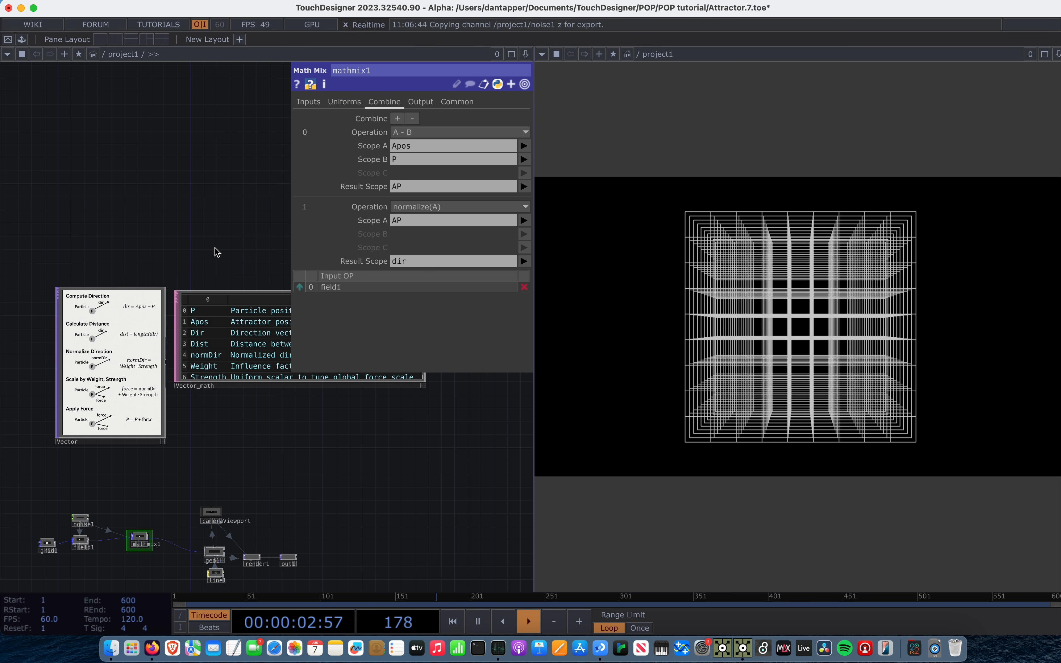
Add a third combine to mathmix1 and set its Operation to A * B.
left_click(398, 118)
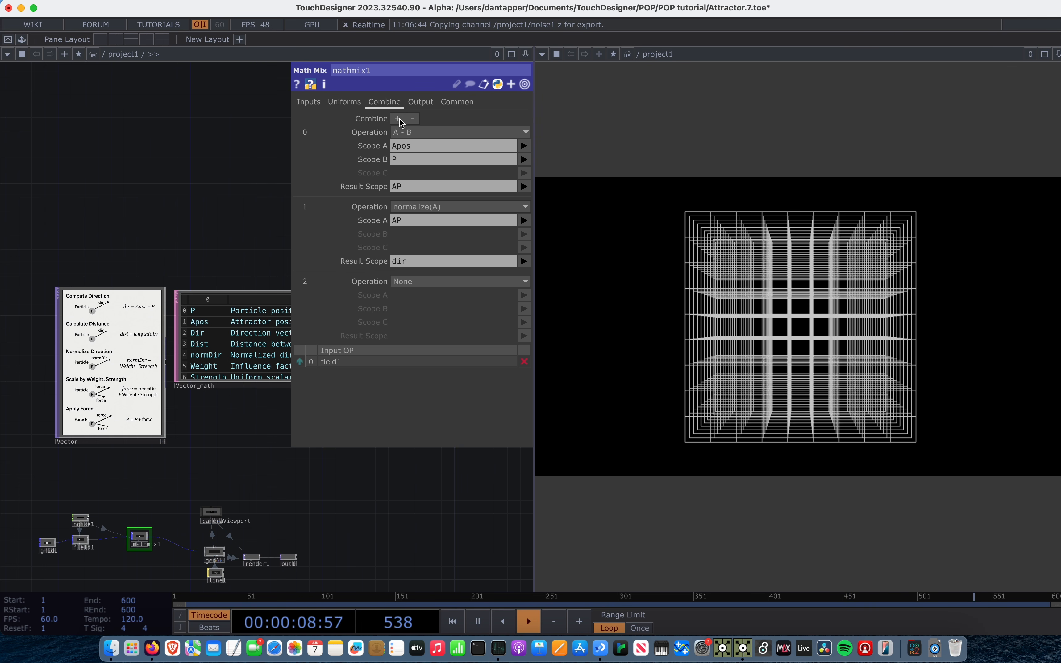
left_click(411, 283)
left_click(412, 280)
left_click(412, 283)
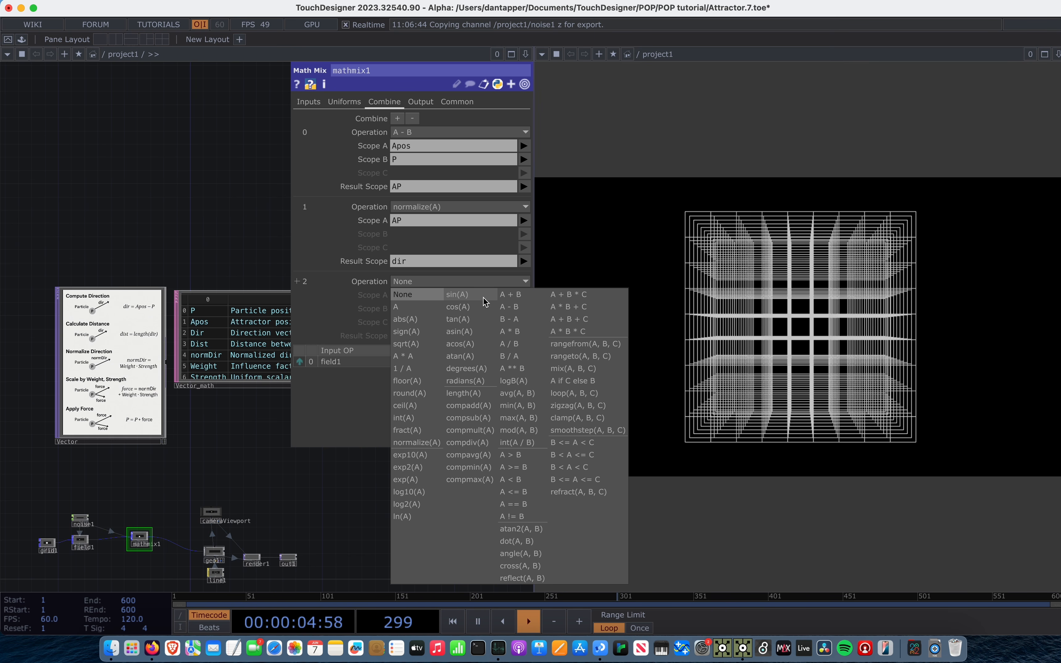
left_click(517, 332)
Set the third combine's Scope A to dir, Scope B to Weight and Result Scope to scaledDir.
left_click(527, 296)
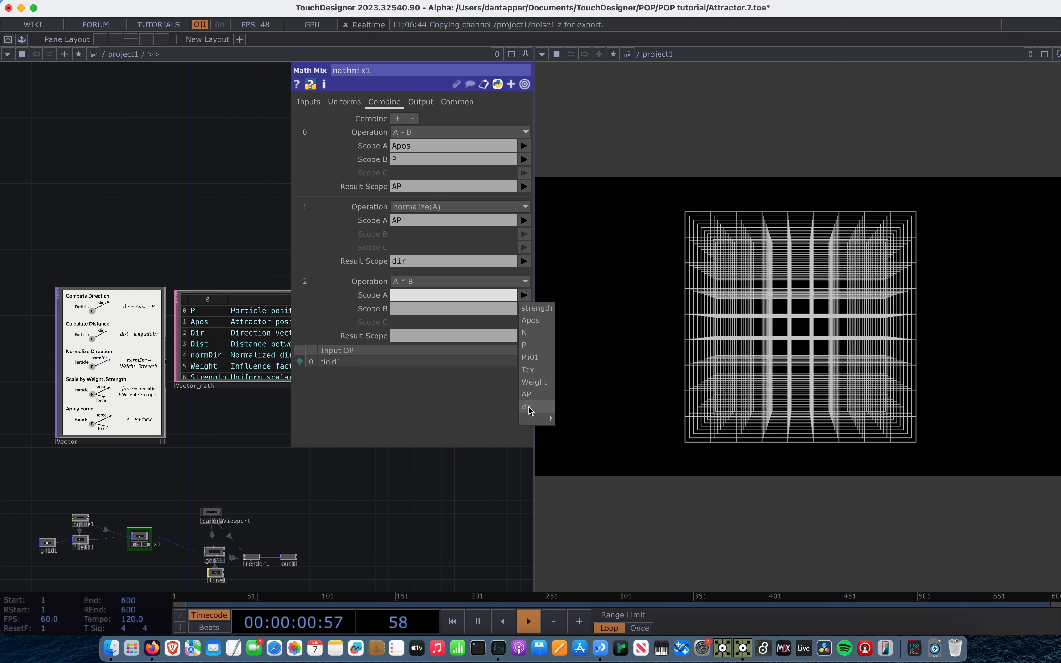
mouse_move(538, 418)
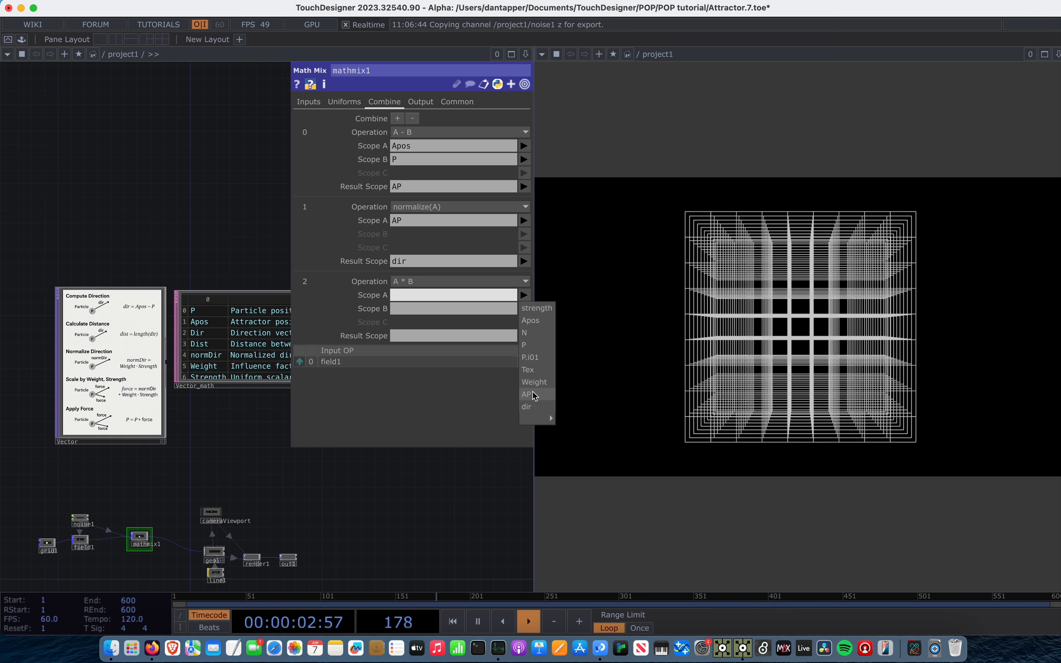
left_click(468, 477)
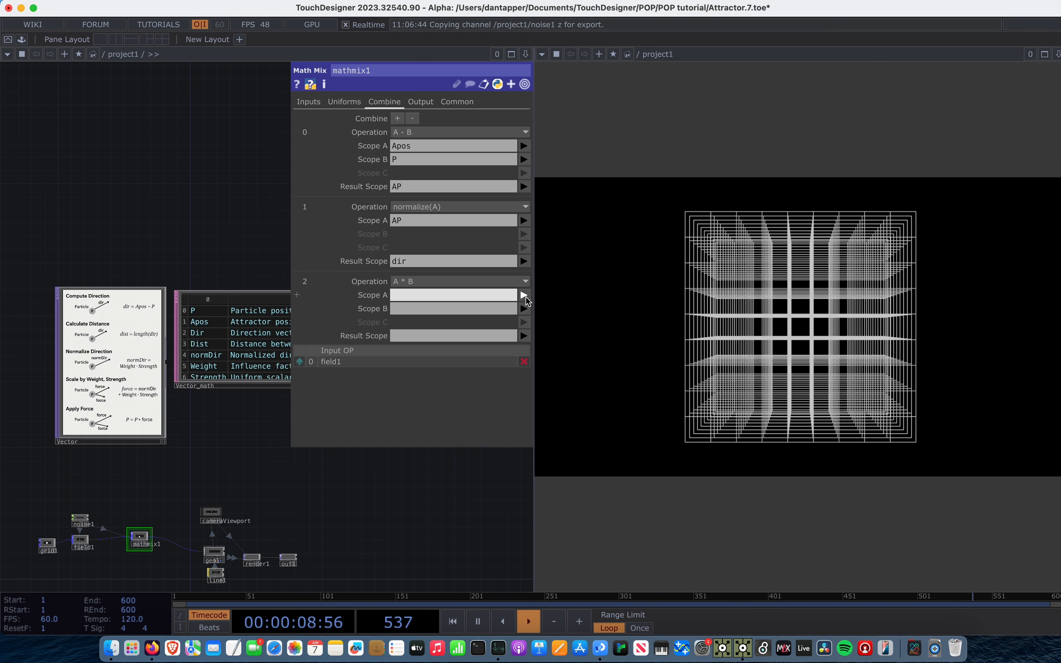
left_click(526, 298)
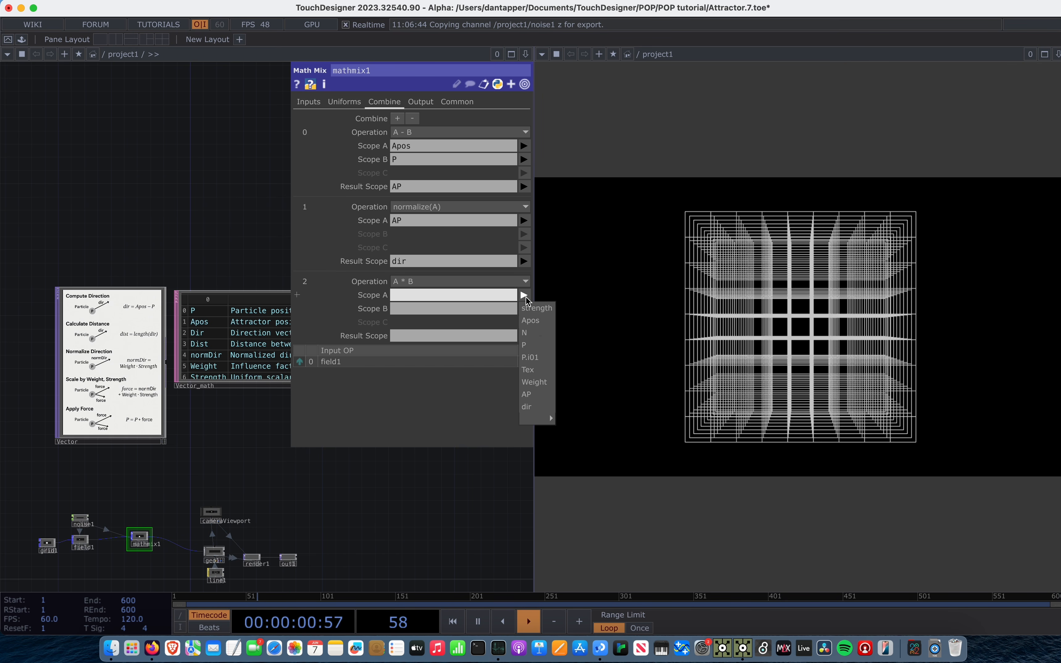
left_click(533, 408)
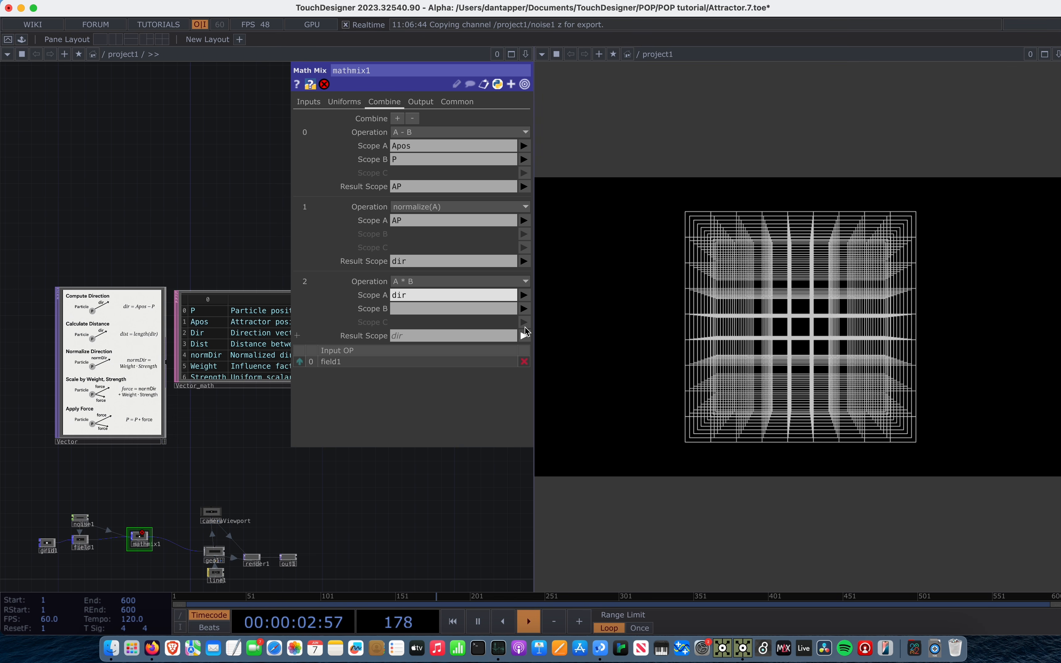
left_click(524, 309)
left_click(531, 397)
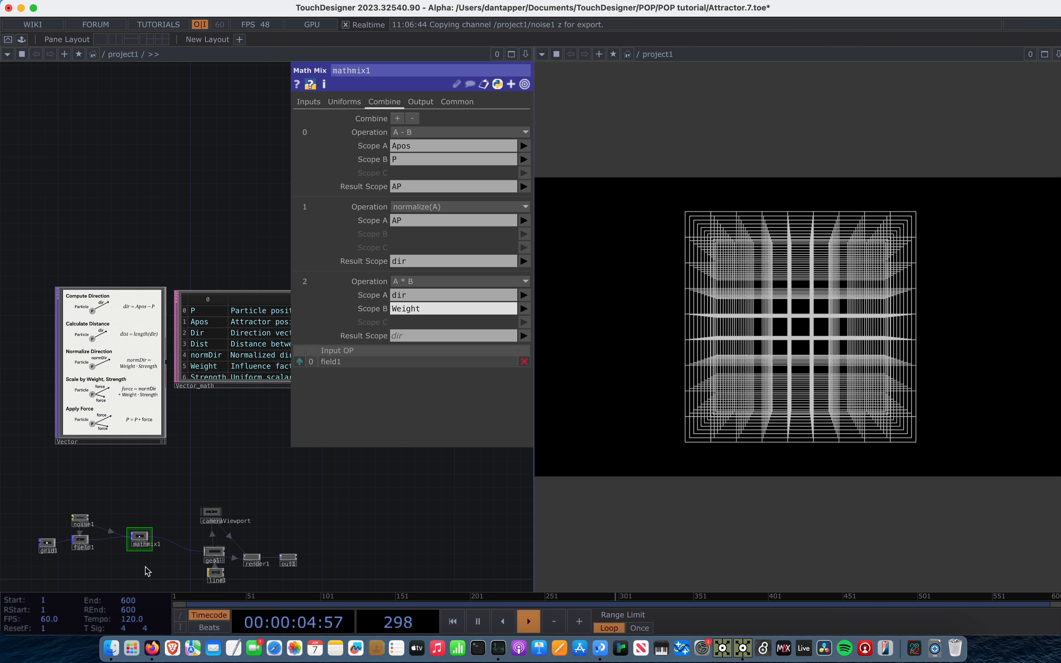
scroll(117, 548, "up", 3)
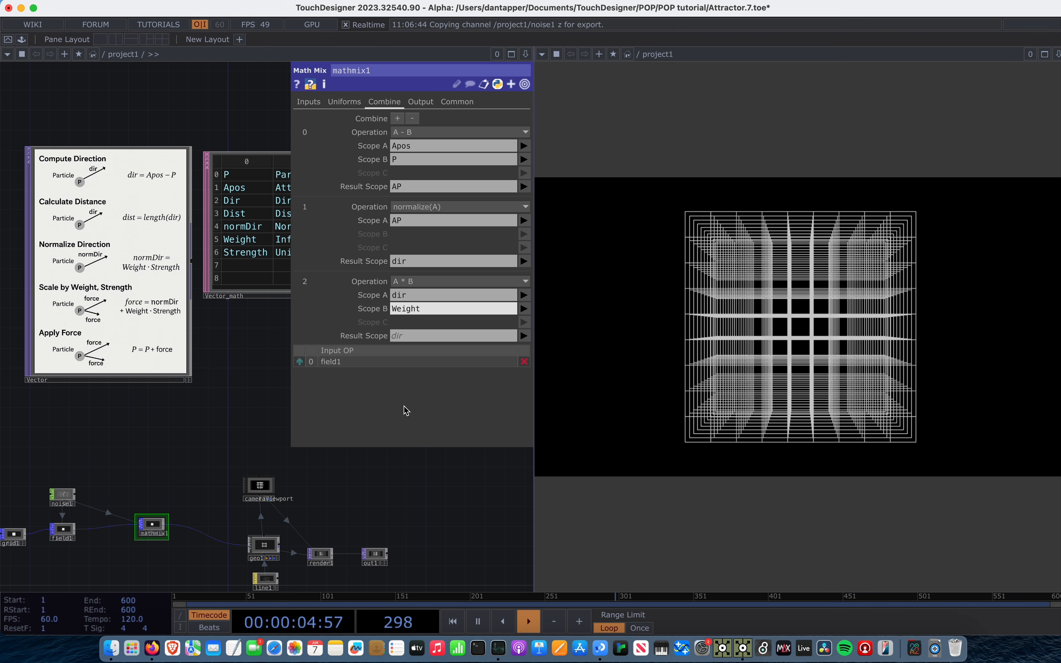
left_click(424, 337)
type("scaledDir")
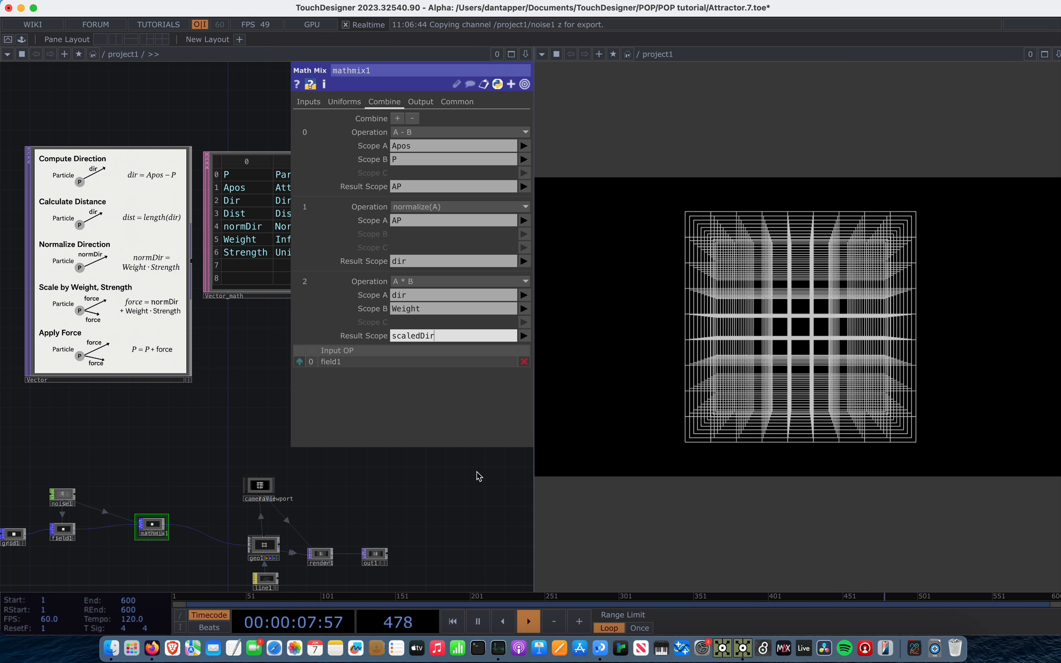
key("Return")
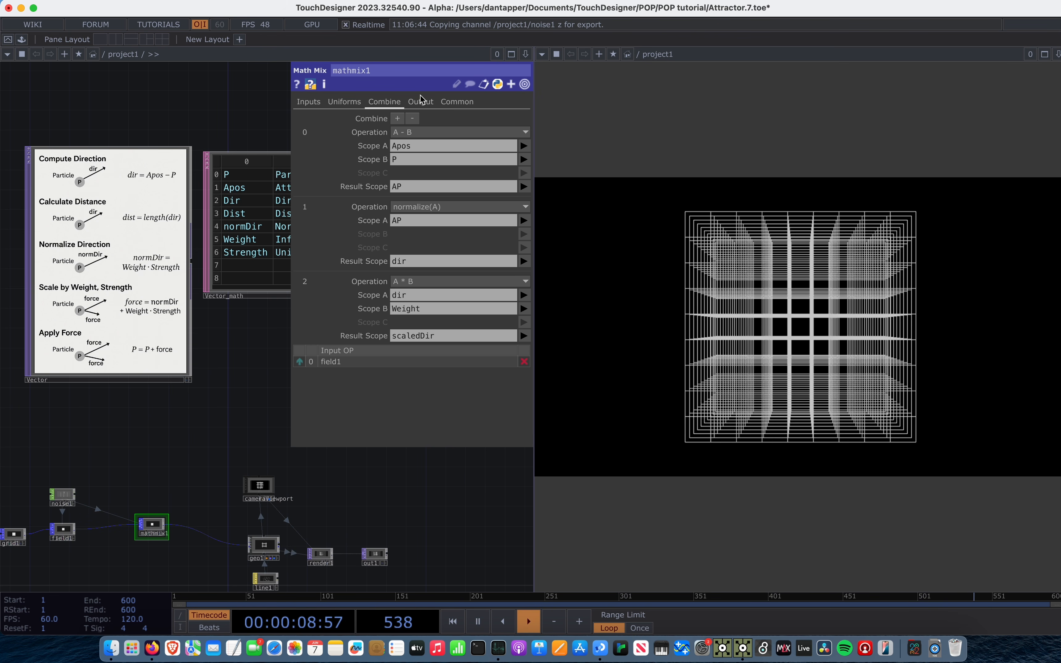
Add a fourth combine with Operation A * B that multiplies scaledDir by strength, with force as its Result Scope.
left_click(397, 119)
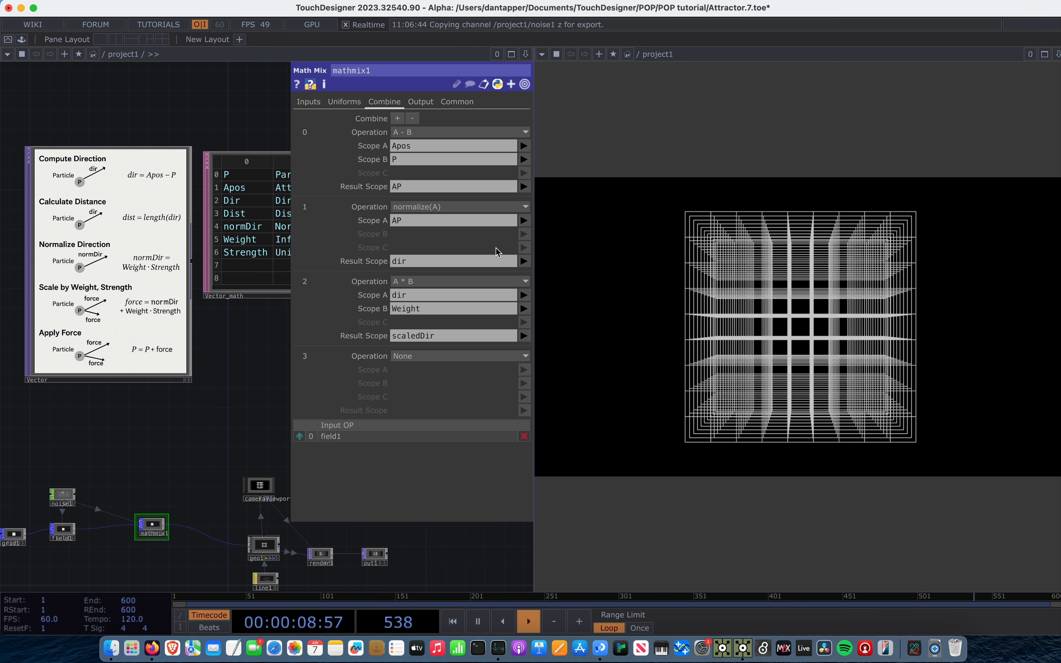
left_click(416, 357)
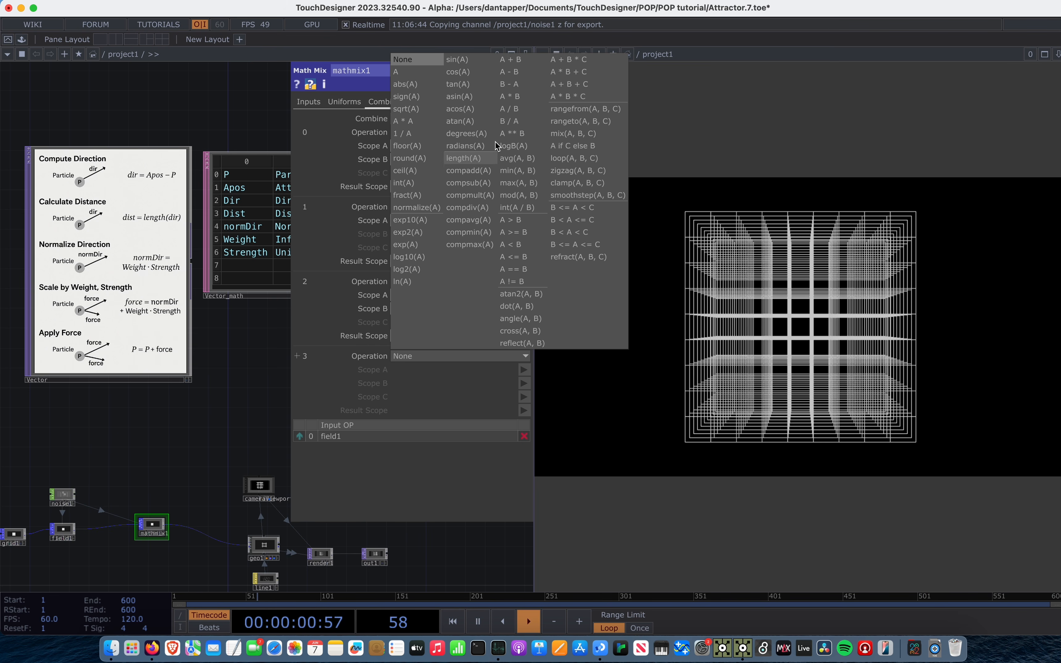
left_click(521, 100)
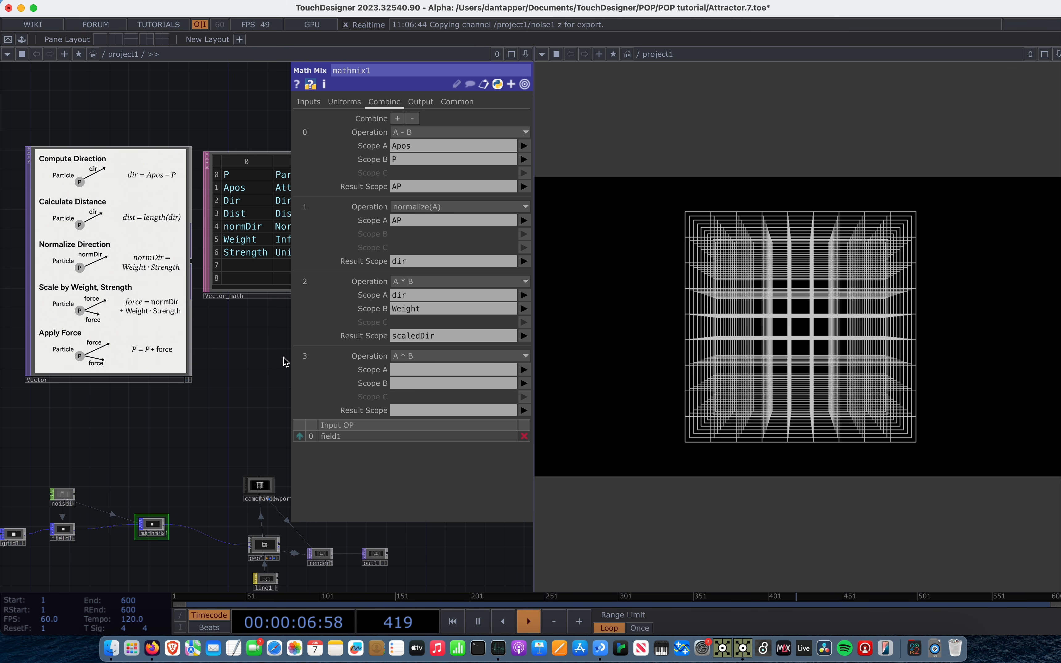
left_click(519, 368)
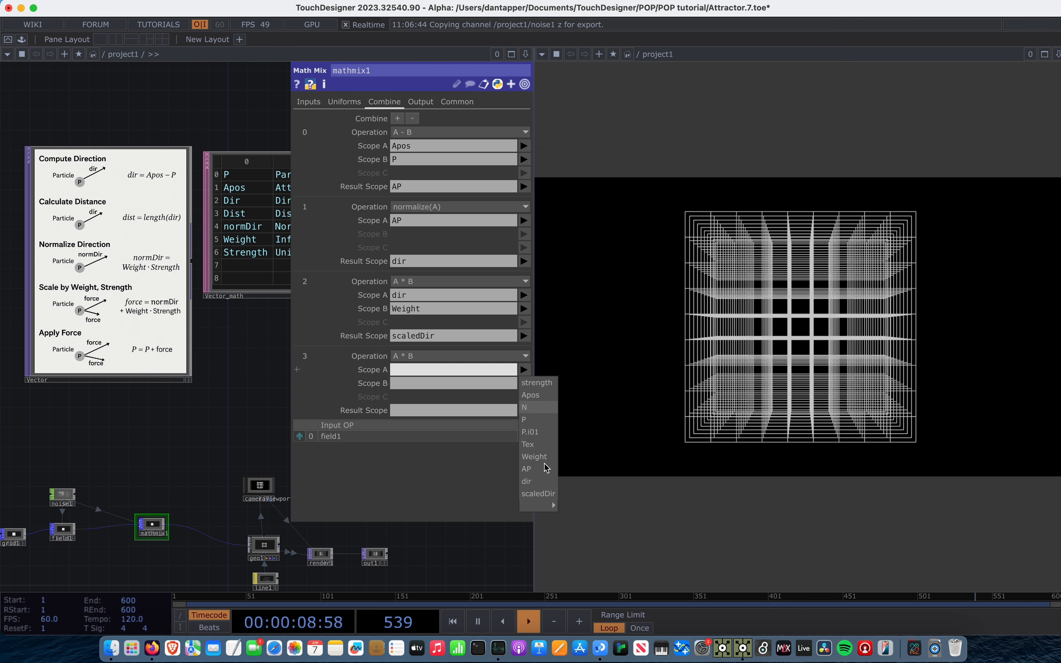
left_click(537, 494)
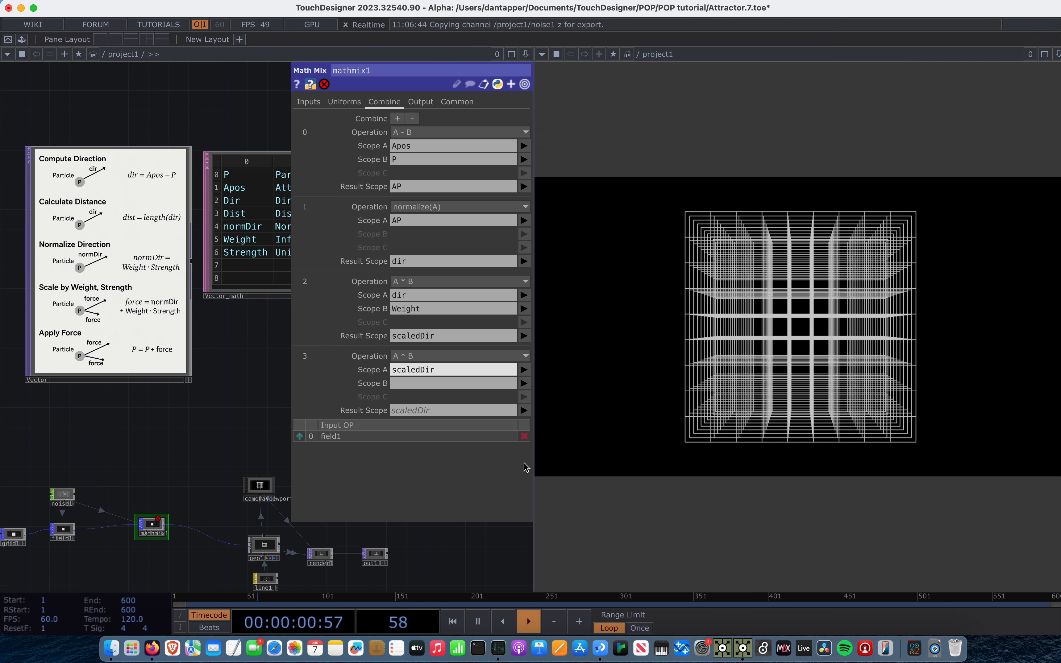
left_click(523, 384)
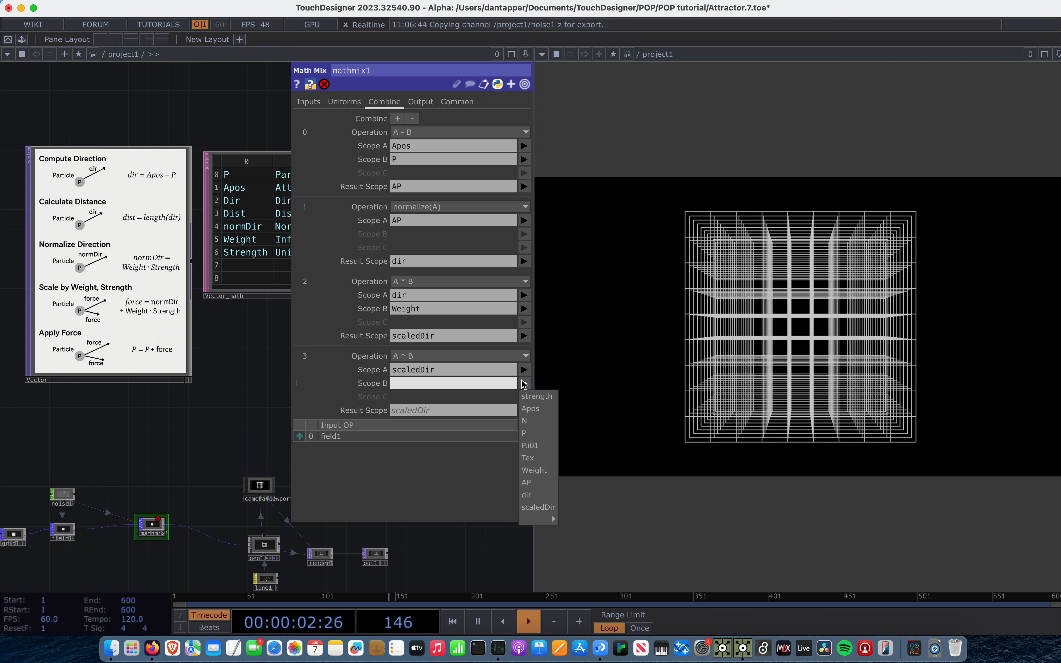
left_click(531, 398)
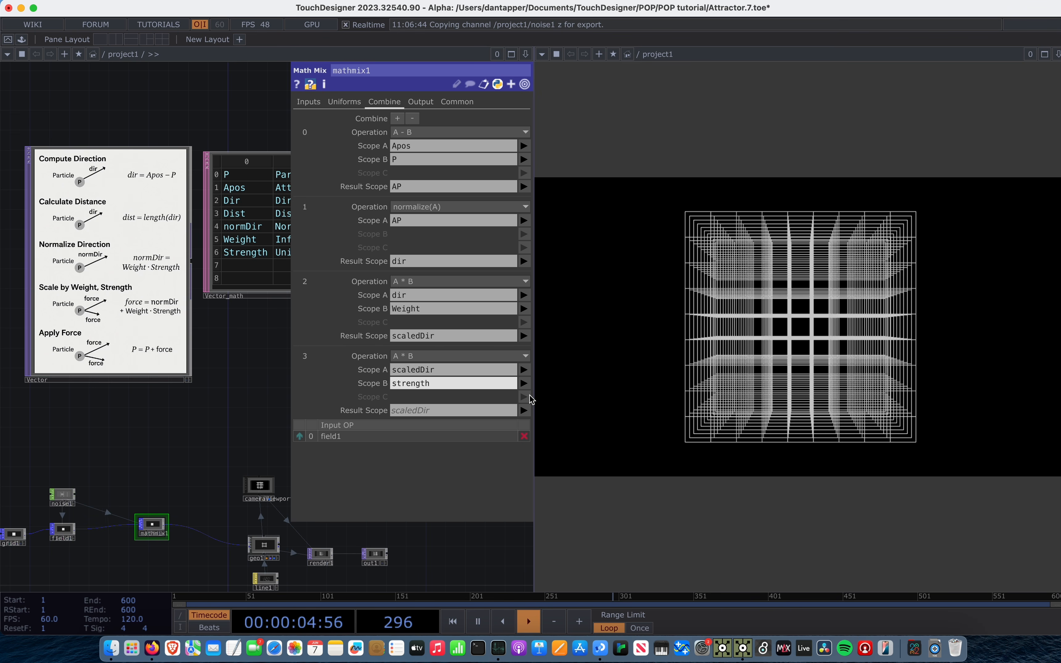
left_click(420, 413)
type("force")
key("Return")
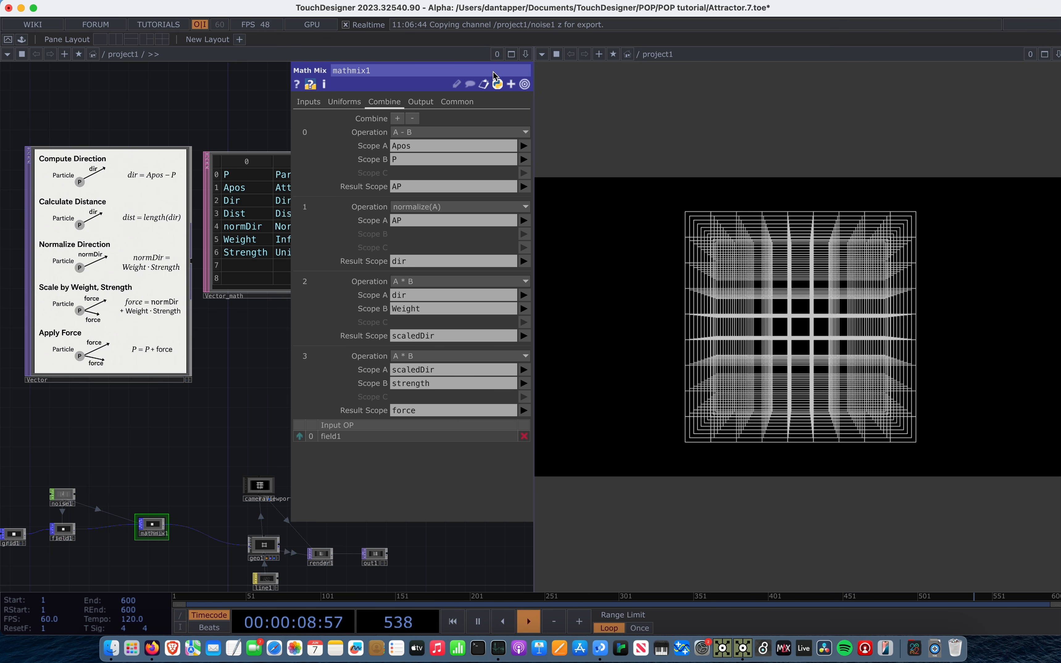
Add a fifth combine to mathmix1.
left_click(398, 119)
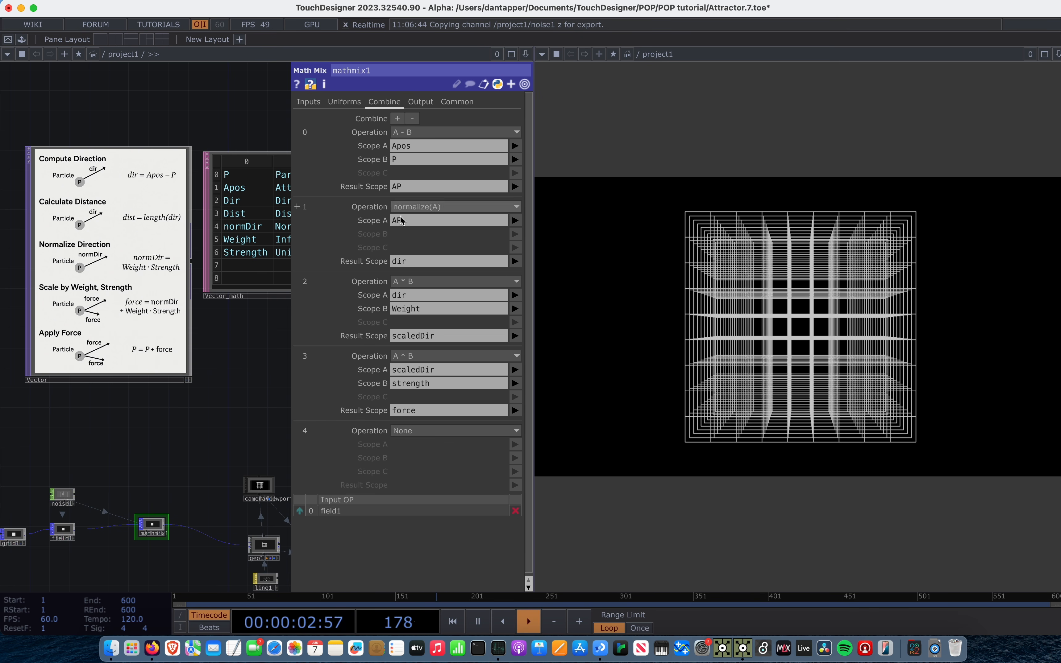
Set combine operation 4 of mathmix1 to A + B, with Scope A P, Scope B force and Result Scope P.
left_click(454, 432)
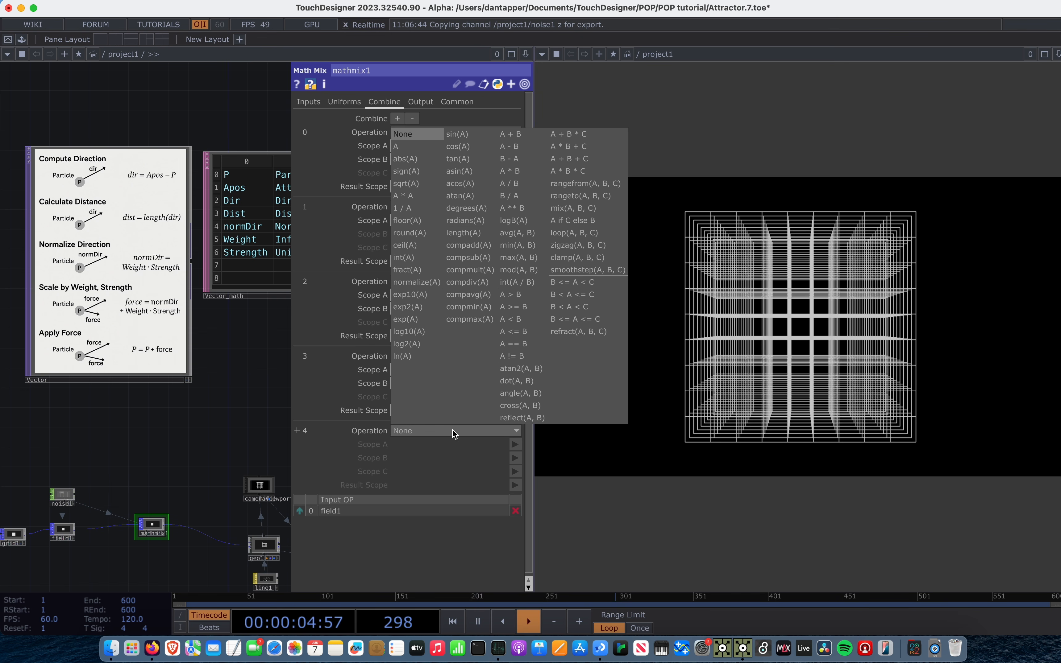
left_click(515, 134)
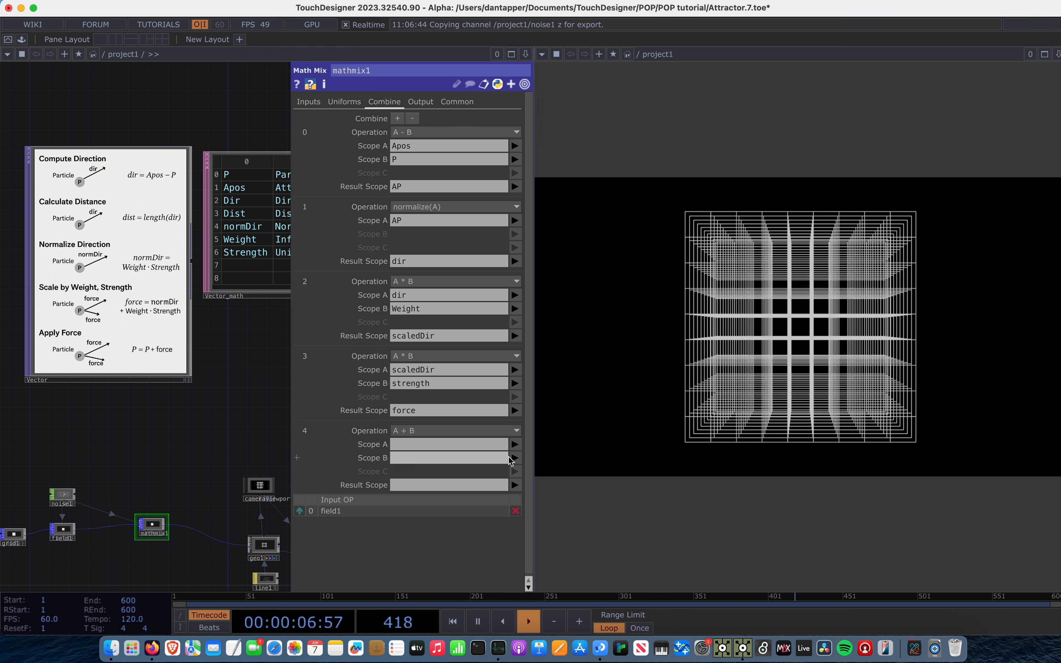
left_click(517, 444)
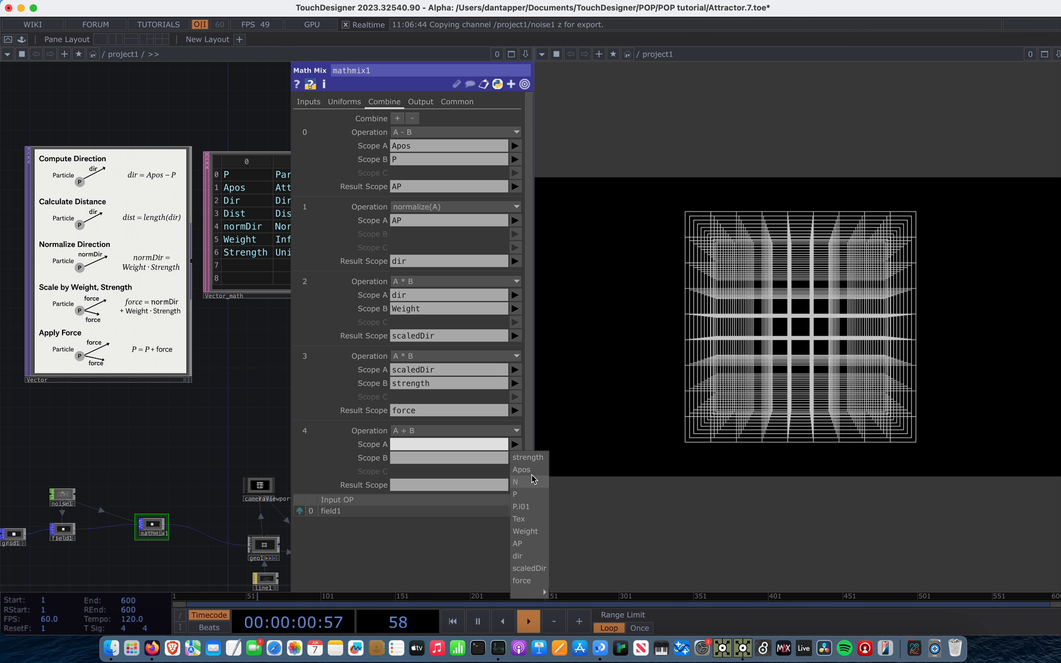
left_click(520, 495)
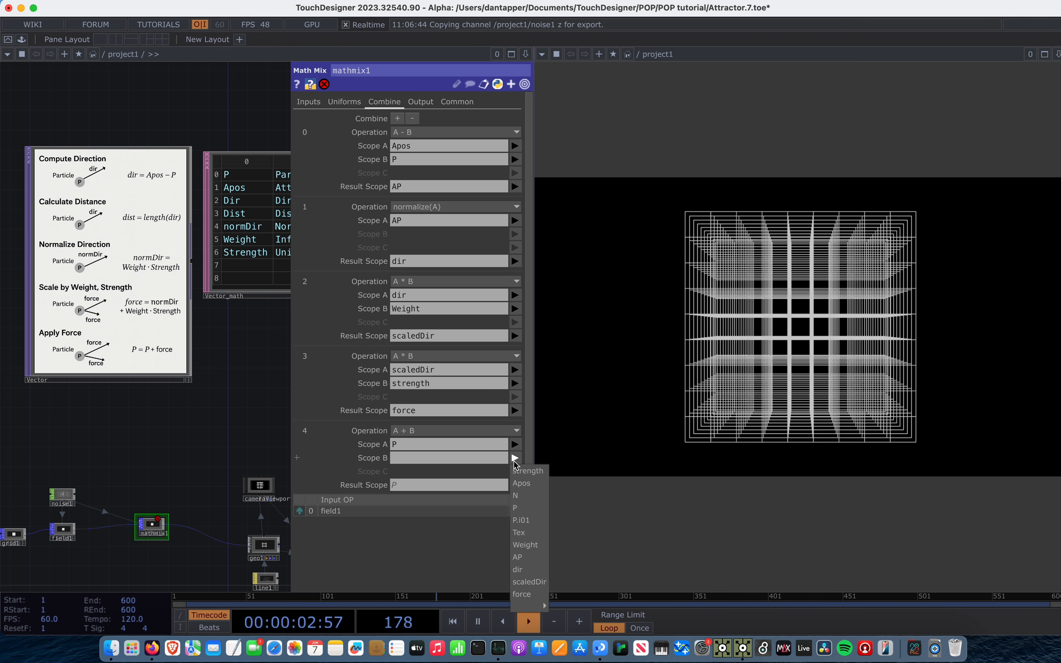
left_click(514, 458)
left_click(523, 596)
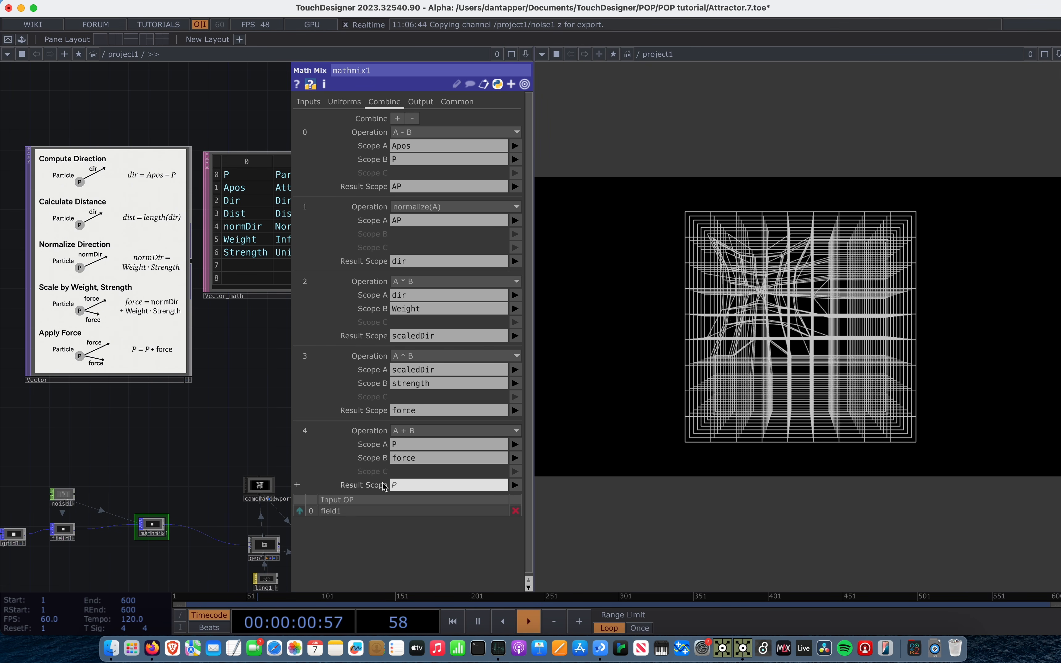
left_click(444, 483)
type("P")
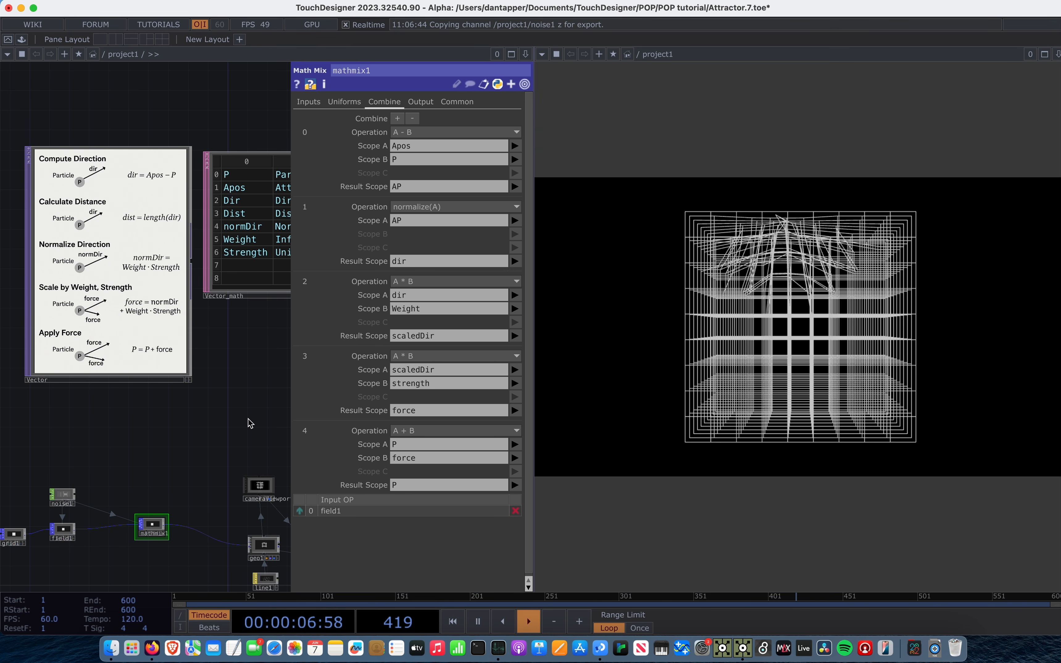
left_click(517, 484)
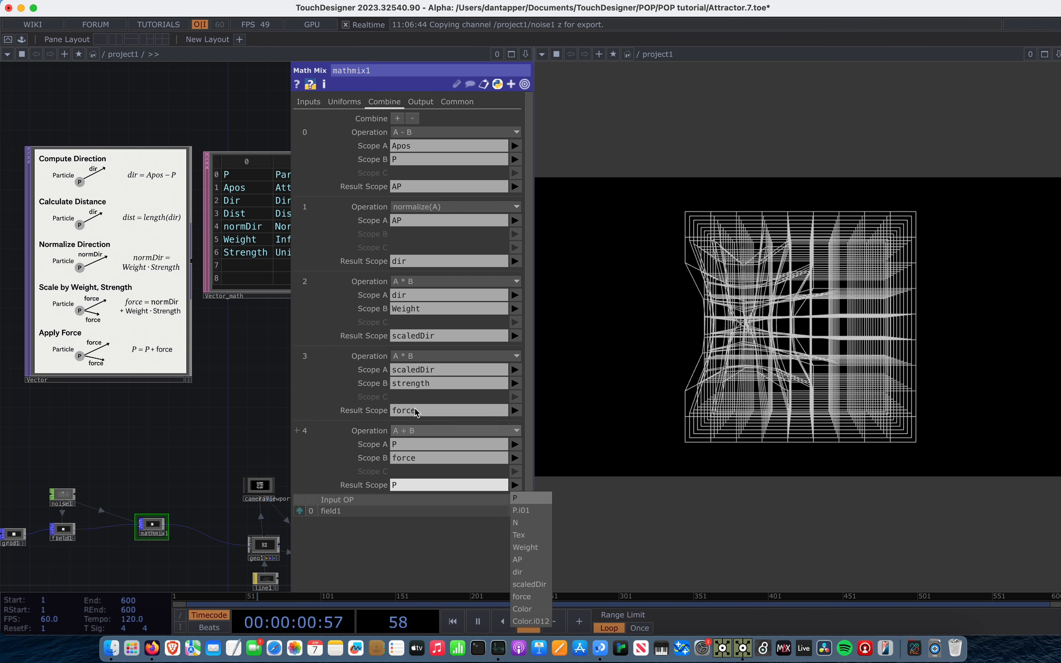
left_click(429, 487)
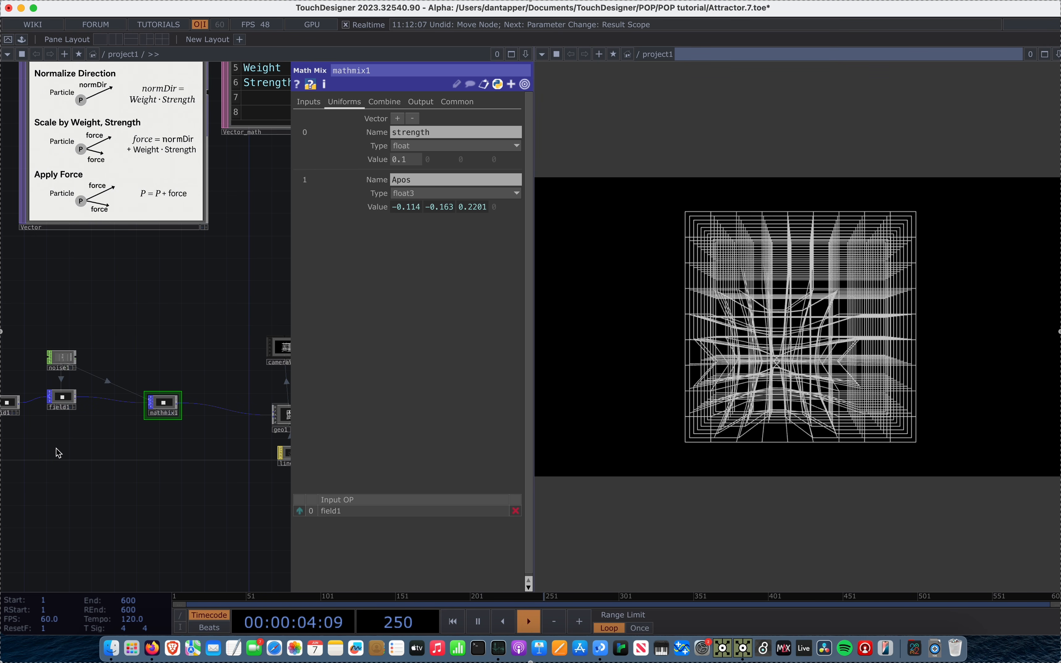
Add a Noise CHOP to the network just below the field1 node.
key("Tab")
type("noise")
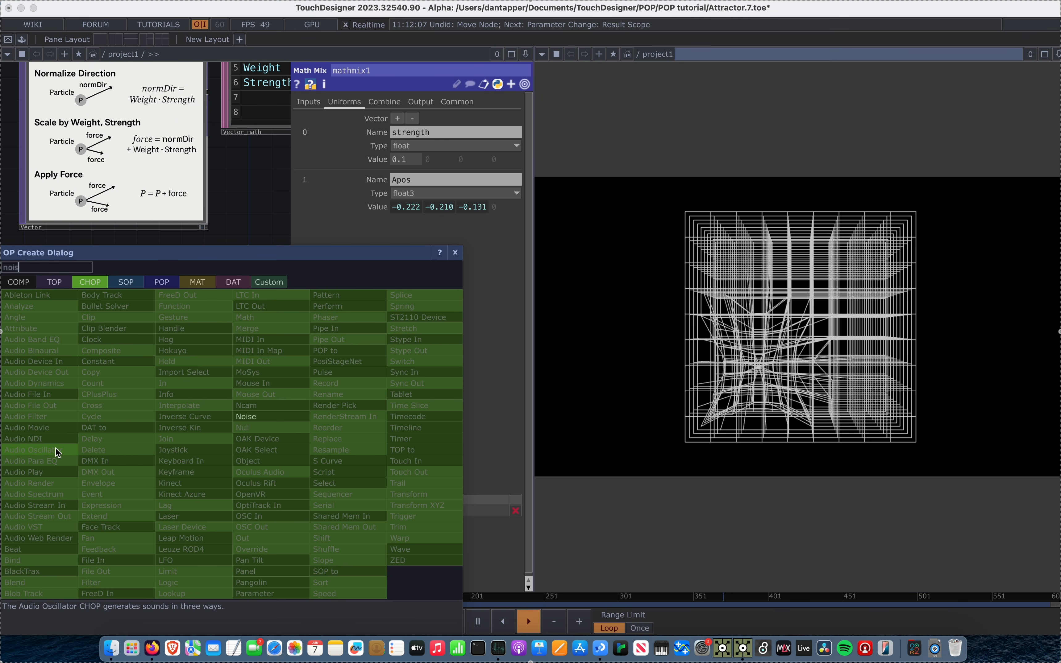
left_click(271, 418)
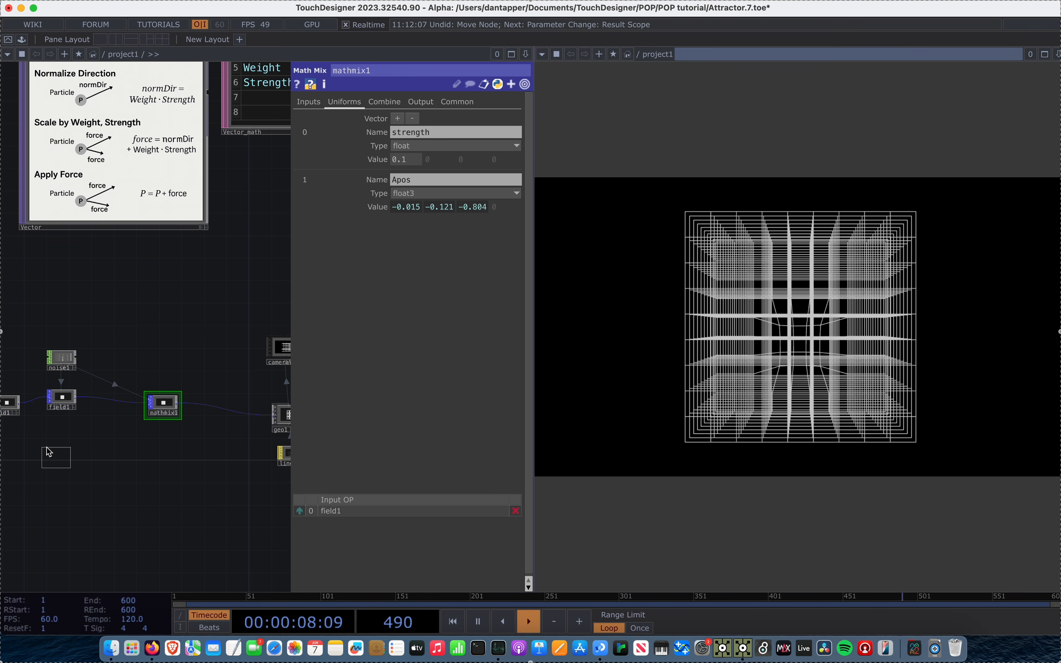
left_click(61, 428)
scroll(63, 425, "up", 3)
scroll(63, 427, "up", 5)
left_click_drag(184, 399, 317, 412)
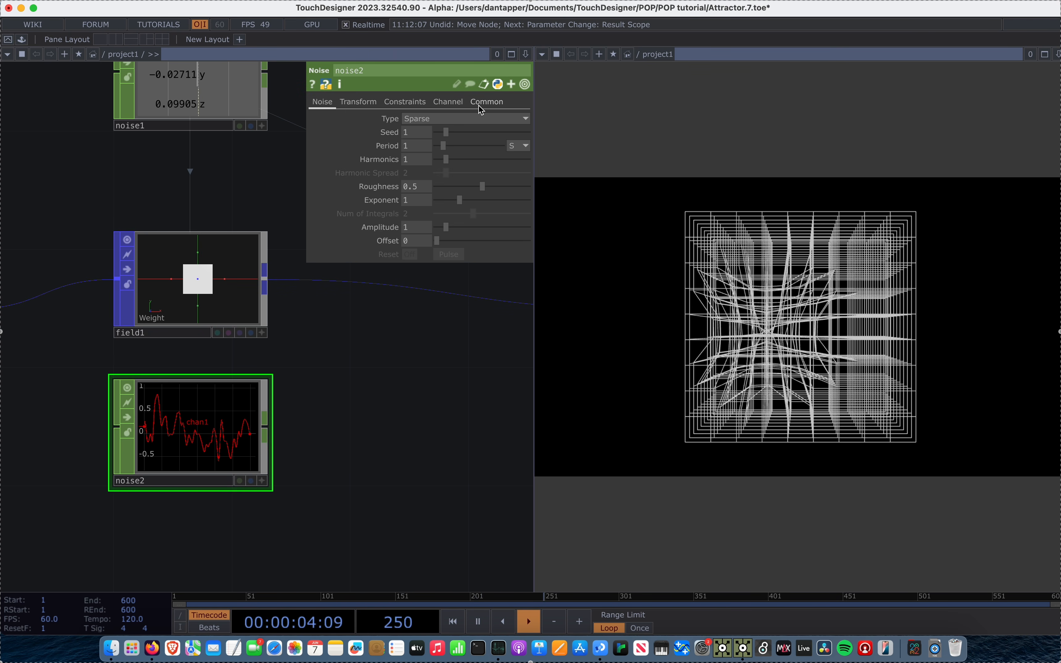
Turn on Time Slice for noise2 and name its channel sz.
left_click(486, 101)
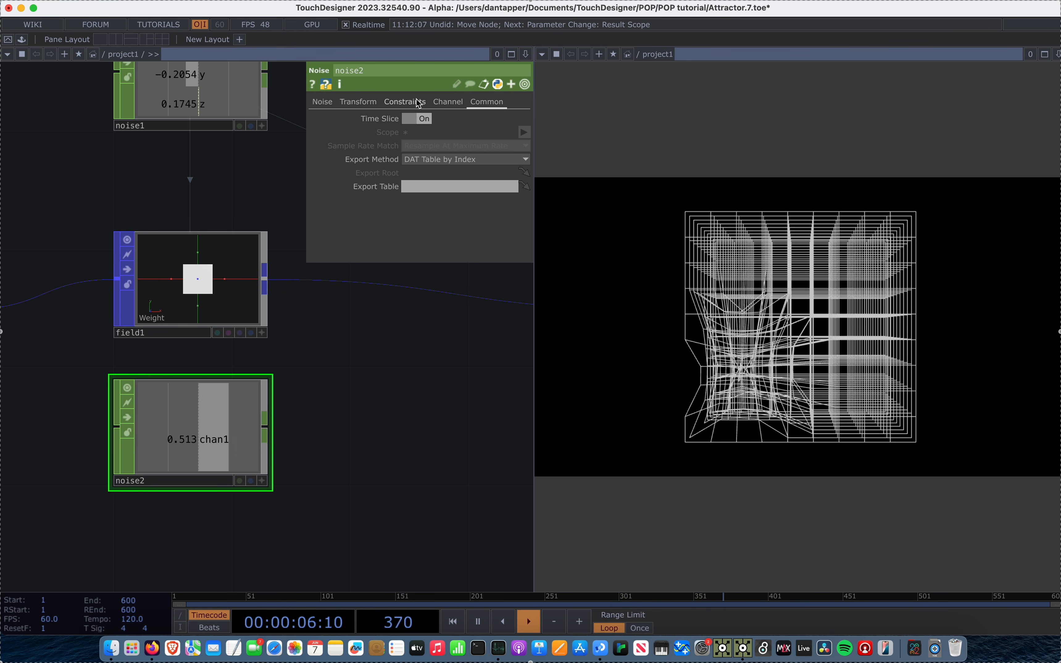
left_click(443, 101)
left_click(410, 119)
type("sz")
key("Return")
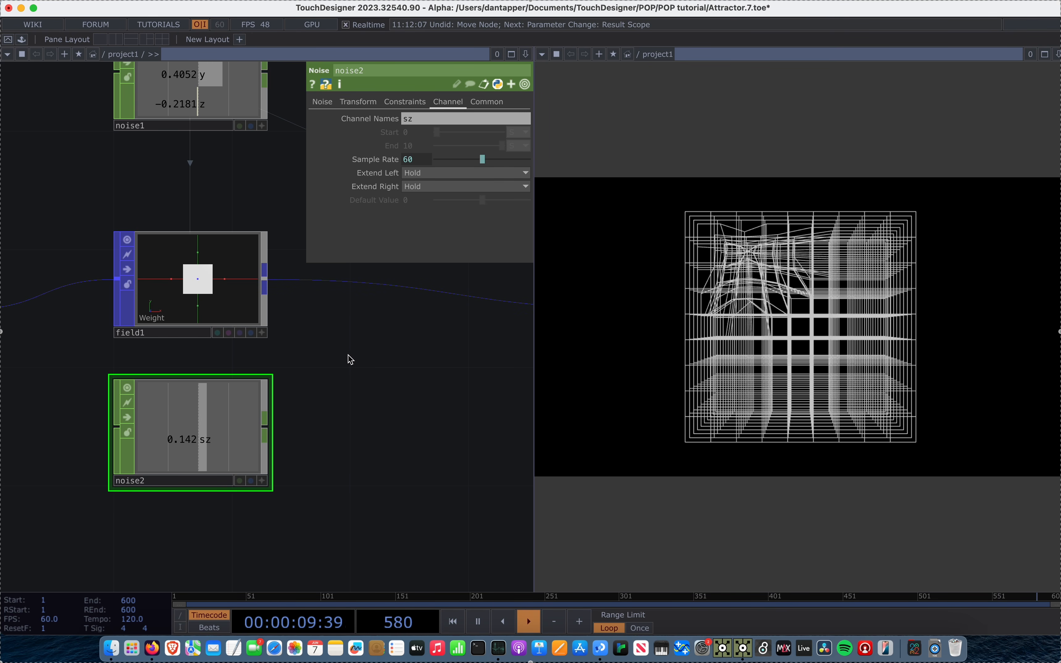
Drive all three Radius values of field1 from the noise2 channel with the expression abs(op('noise2')['sz']).
left_click(265, 479)
left_click_drag(221, 439, 407, 212)
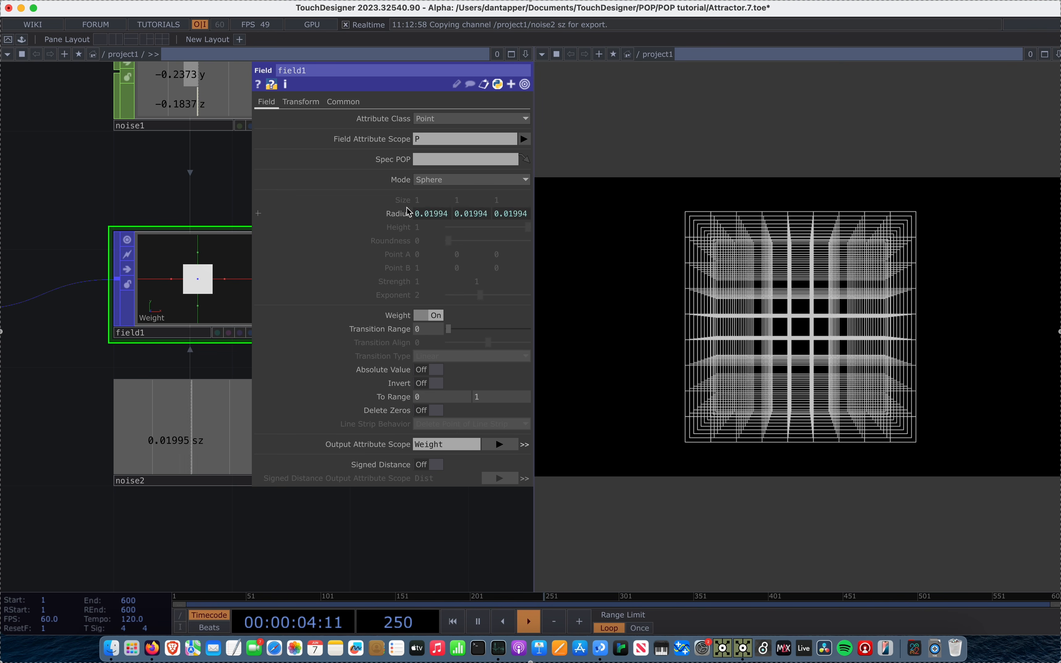
left_click(407, 212)
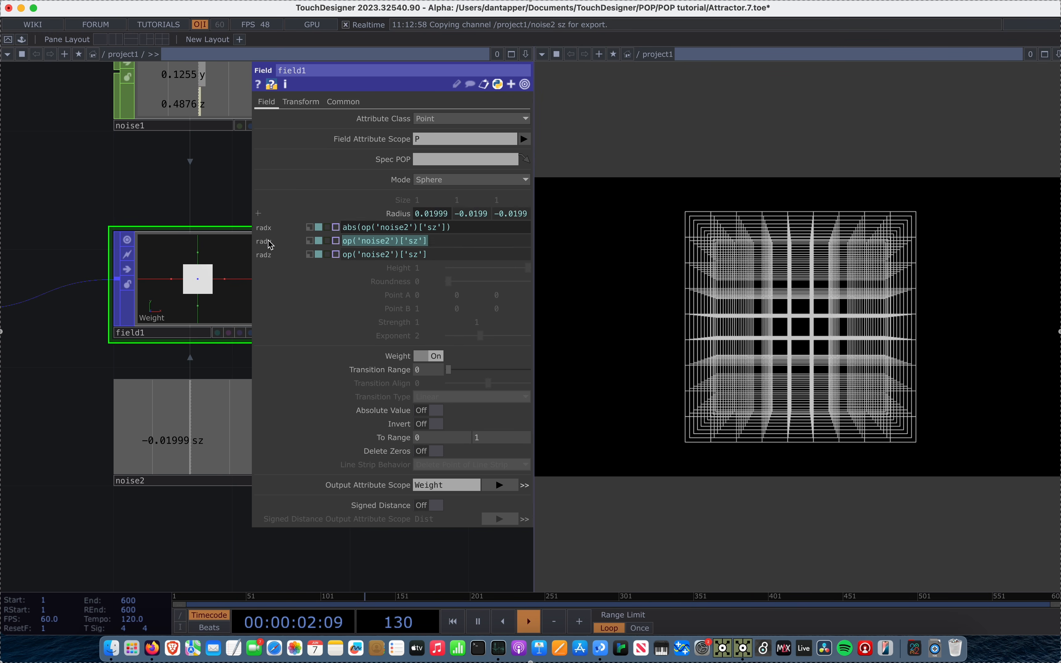
type("abs(op('noise2')['sz'])")
key("Tab")
type("abs(op('noise2')['sz'])")
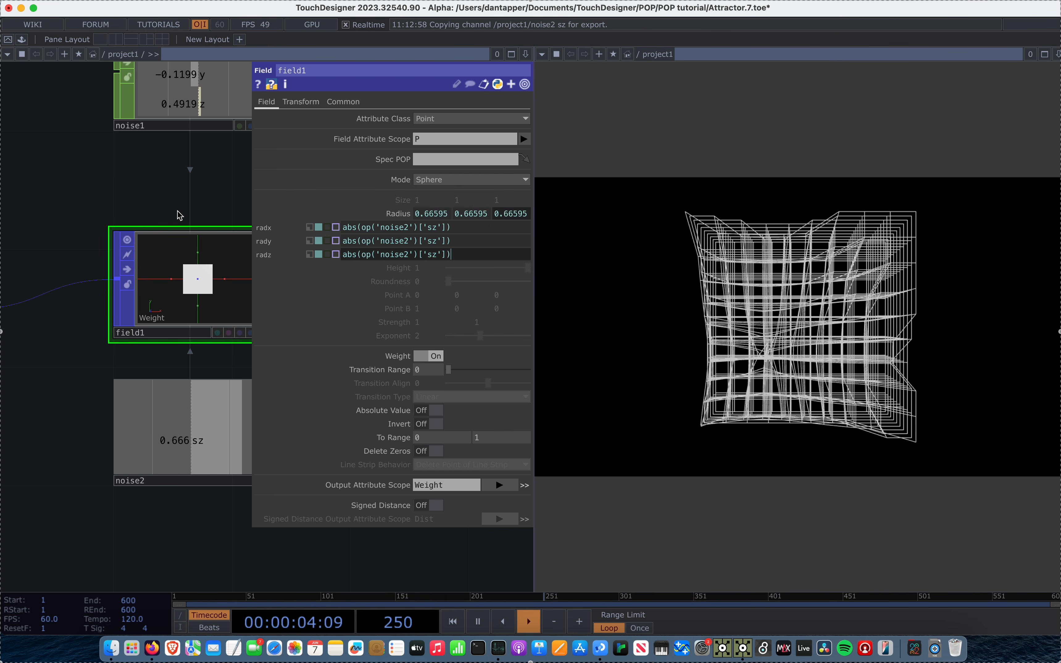
key("Return")
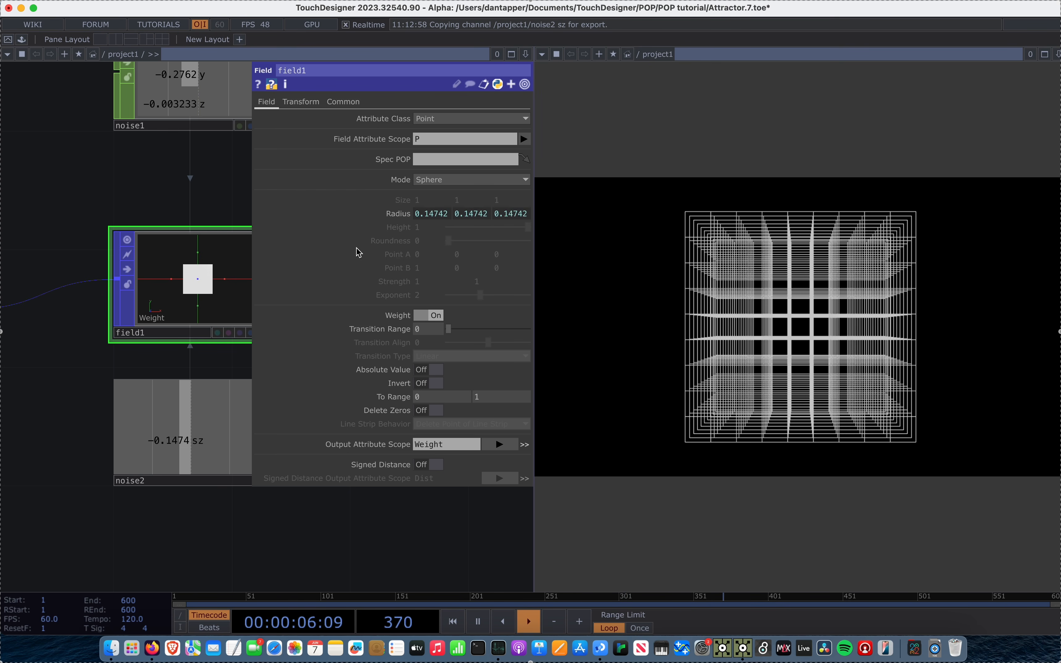
left_click(434, 213)
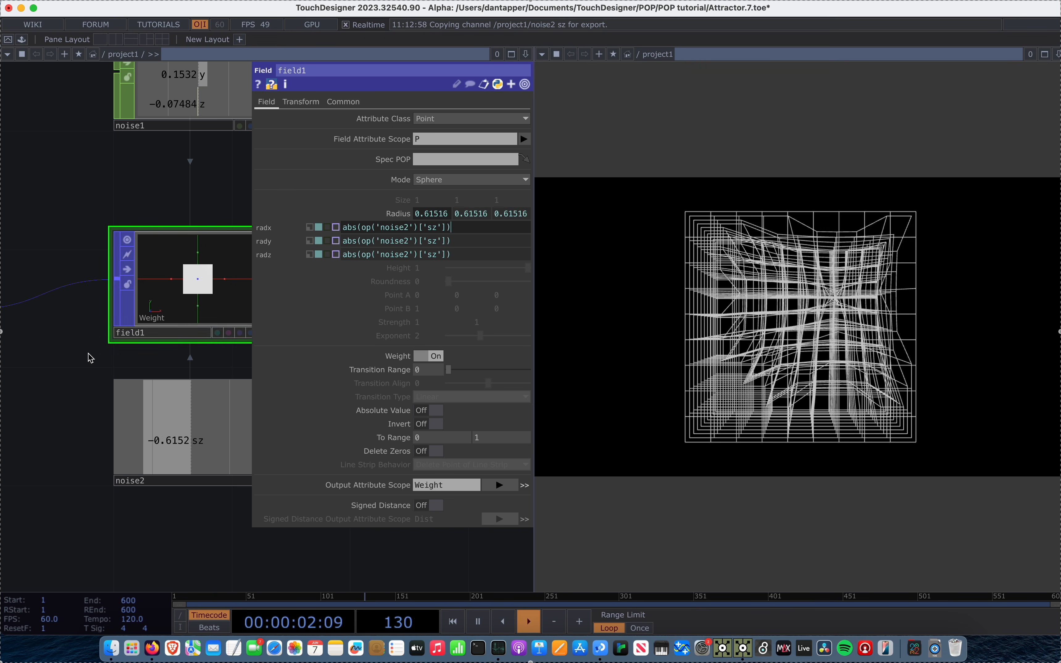
left_click(62, 373)
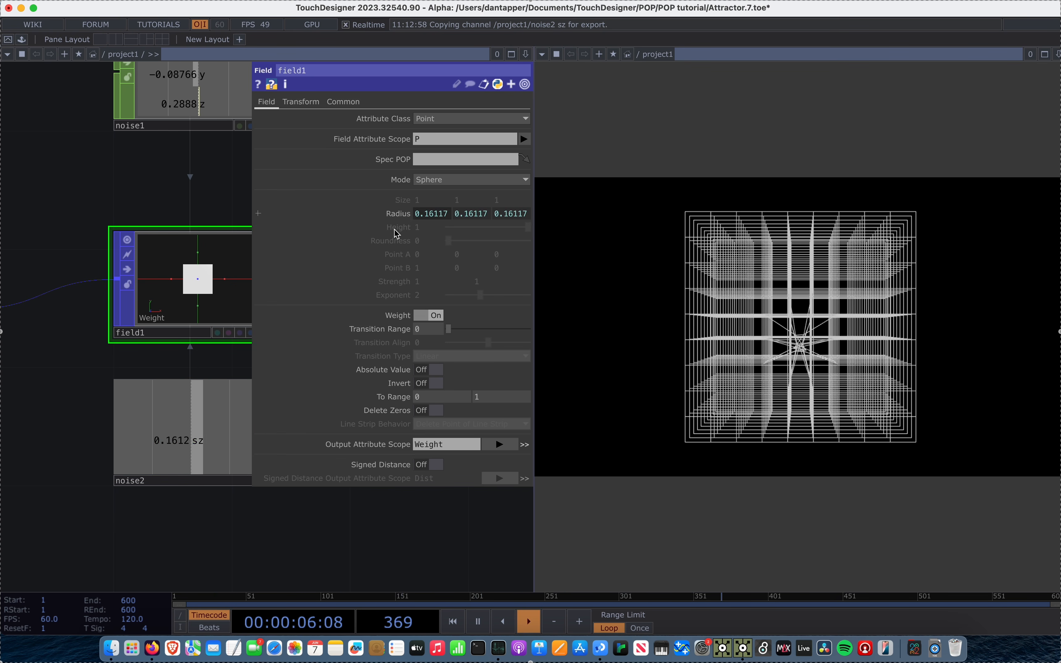
Set noise2's Period to 4.34 and its Amplitude to 1.88.
left_click(198, 484)
left_click(323, 101)
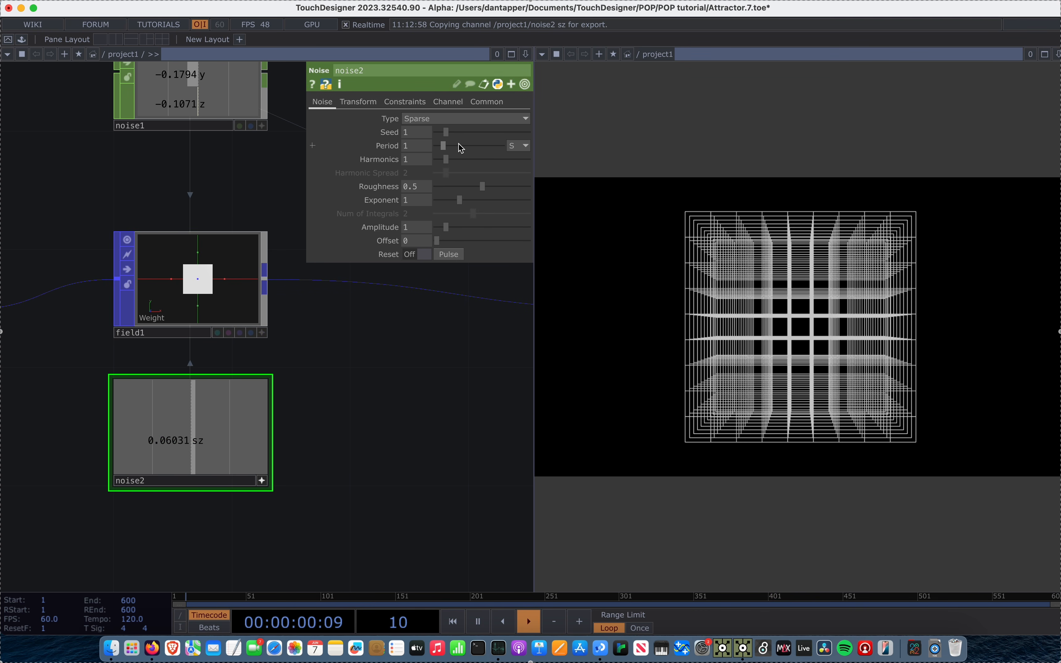
left_click_drag(458, 146, 467, 145)
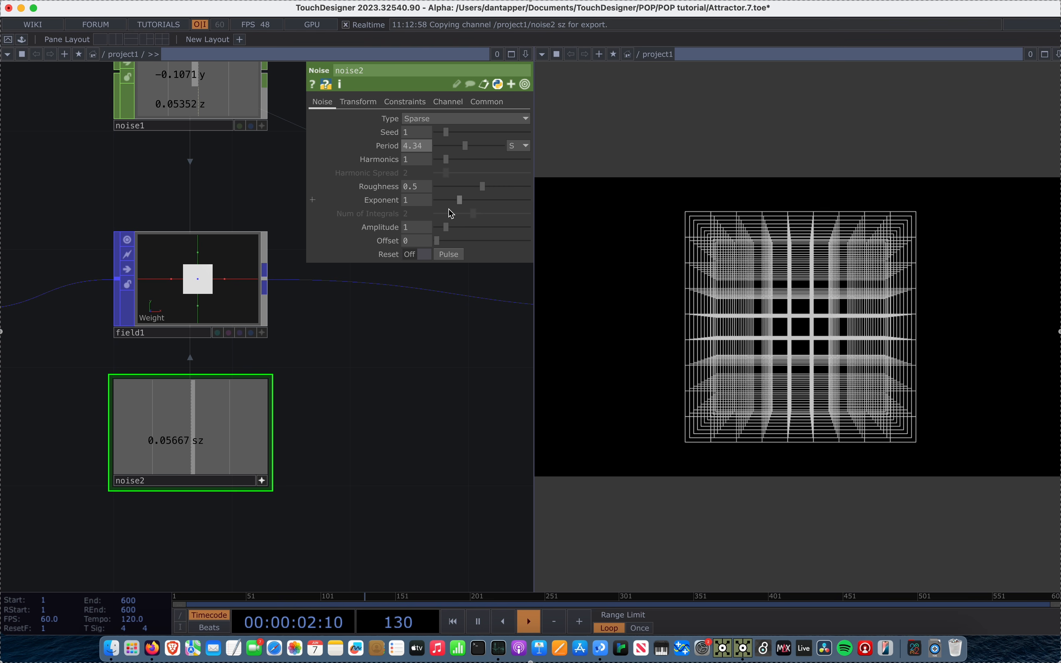
mouse_move(448, 228)
left_mouse_down()
mouse_move(476, 227)
mouse_move(457, 229)
left_mouse_up()
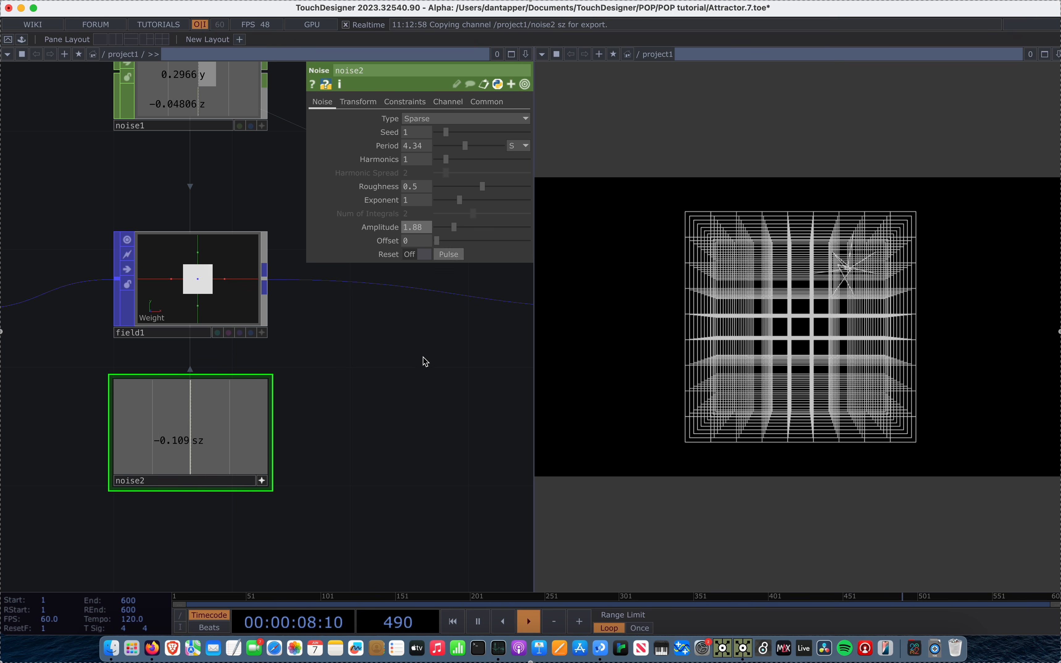
Set the Transition Range of field1 to 0.853.
scroll(433, 342, "down", 5)
left_click(290, 333)
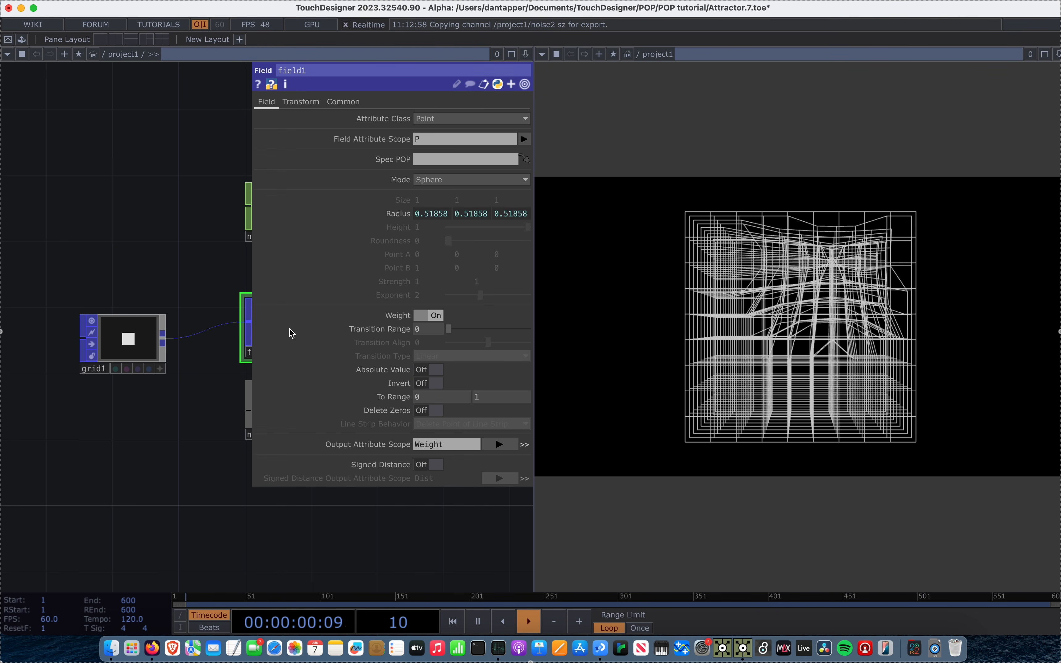
scroll(149, 303, "right", 5)
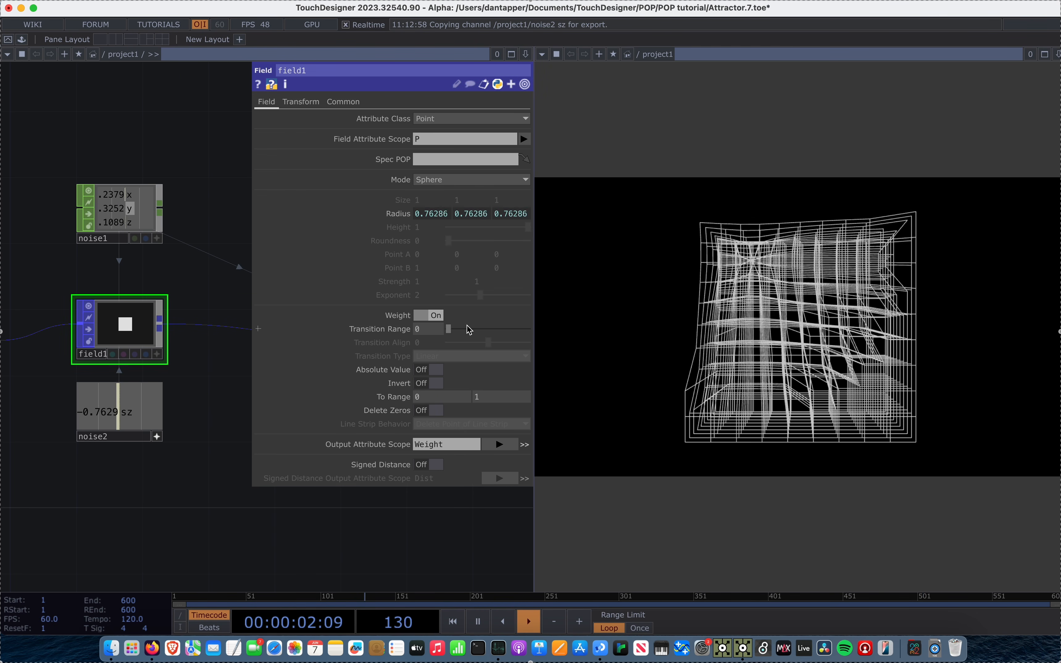
mouse_move(455, 332)
left_mouse_down()
mouse_move(510, 332)
mouse_move(389, 343)
mouse_move(465, 337)
left_mouse_up()
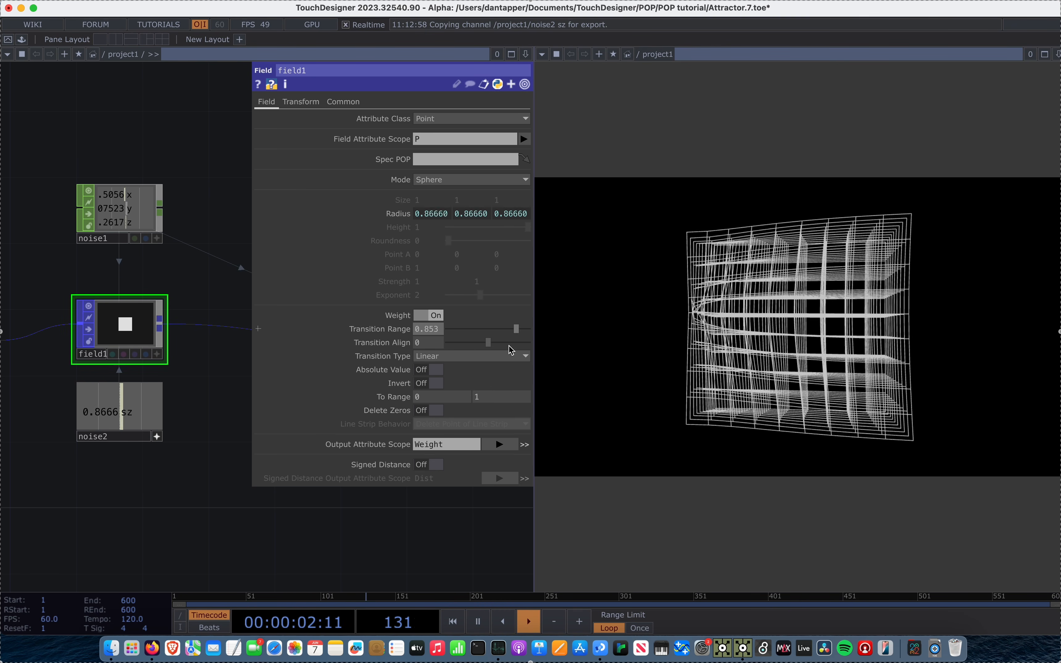
Try upper To Range values of 1.7 and 4 on field1, and undo the changes.
mouse_move(488, 401)
middle_mouse_down()
mouse_move(485, 373)
mouse_move(489, 400)
middle_mouse_up()
left_click_drag(433, 397, 427, 397)
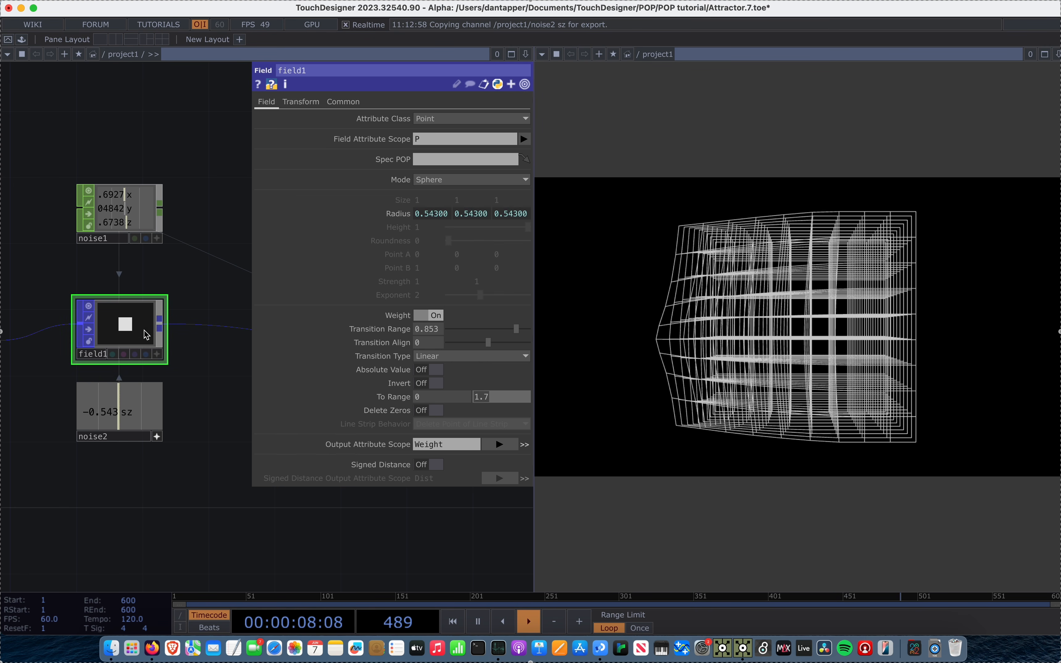
type("4")
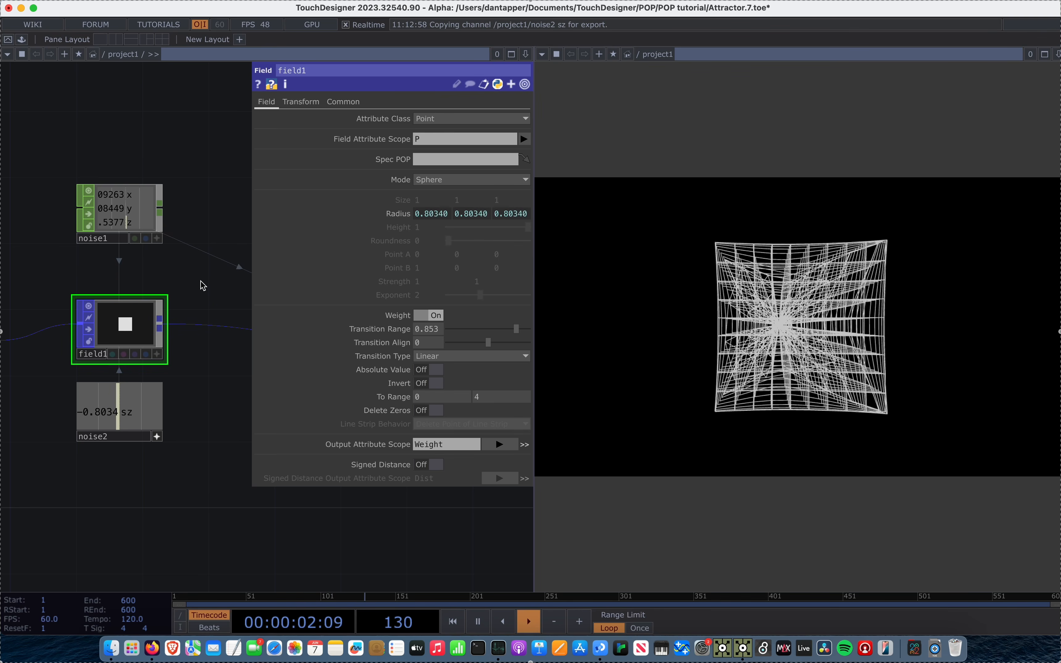
key("super+z")
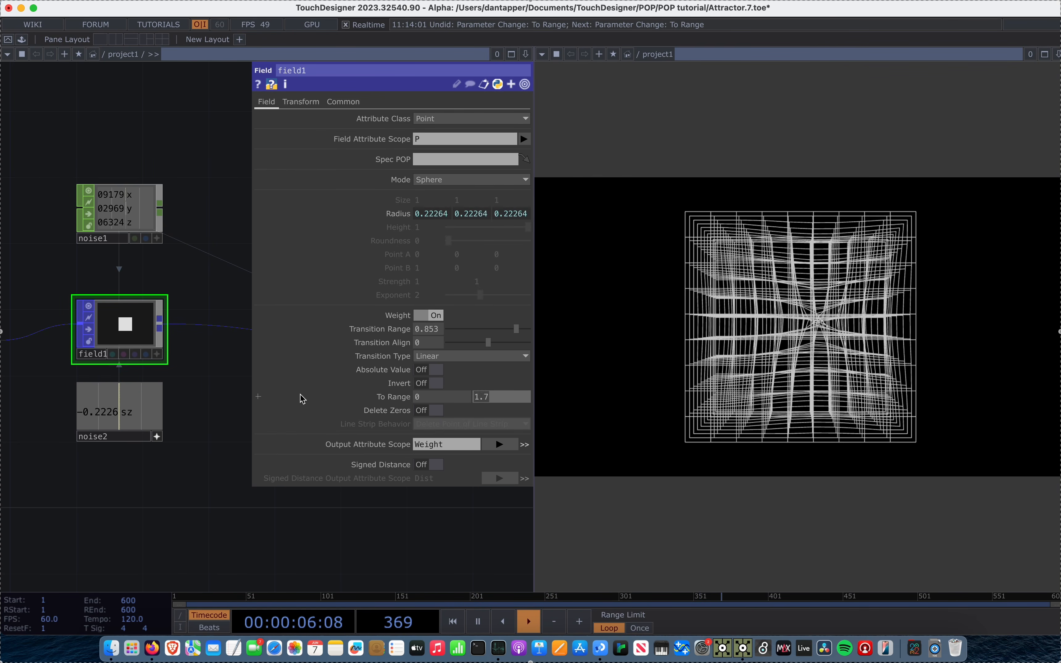
Try the Smooth Step and Ease In Ease Out transition types on field1, with a Transition Range of 0.38.
left_click(450, 356)
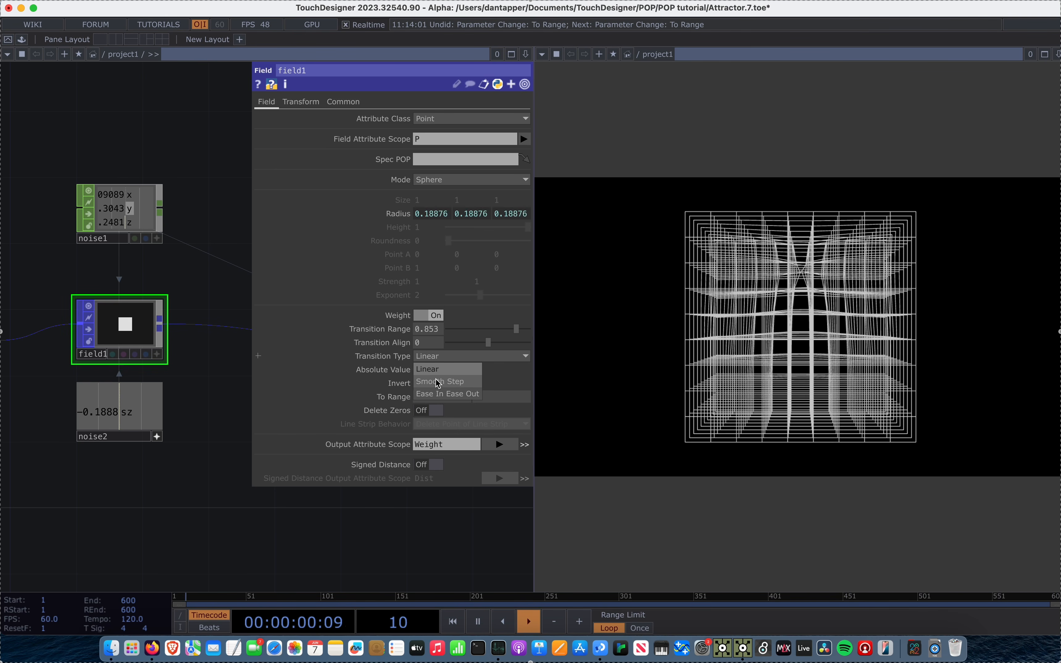
left_click(438, 382)
left_click(442, 359)
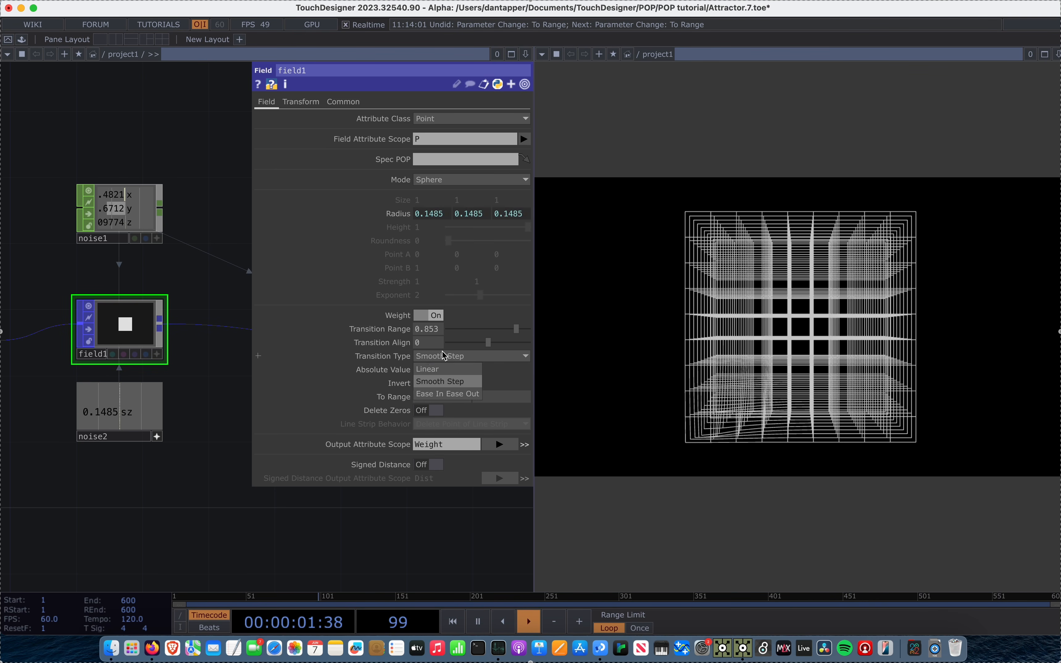
left_click(444, 394)
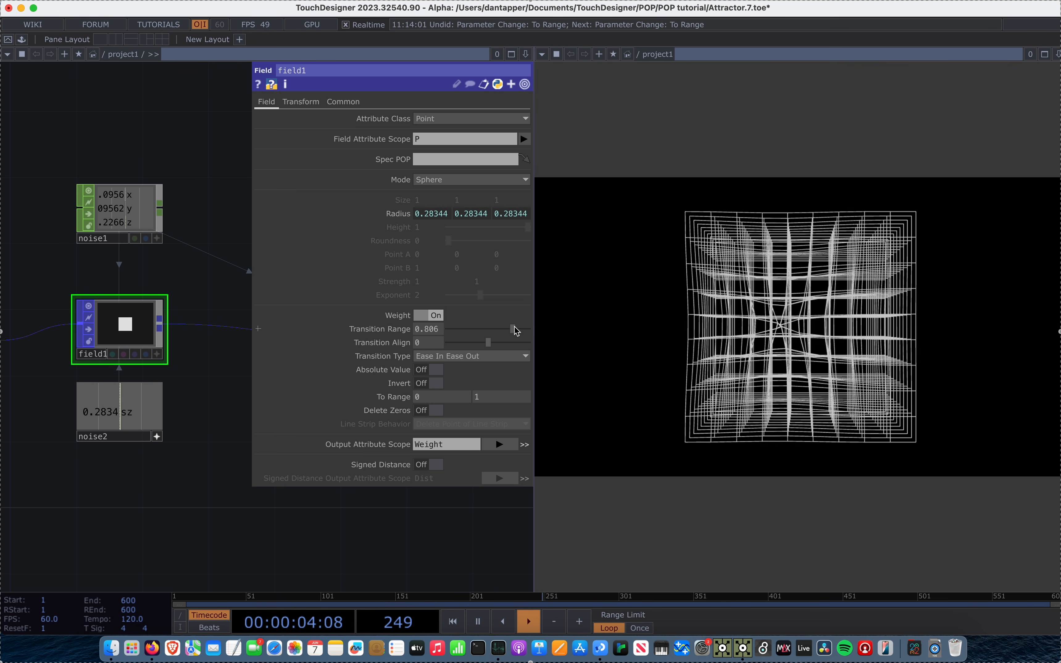
left_click_drag(527, 329, 479, 330)
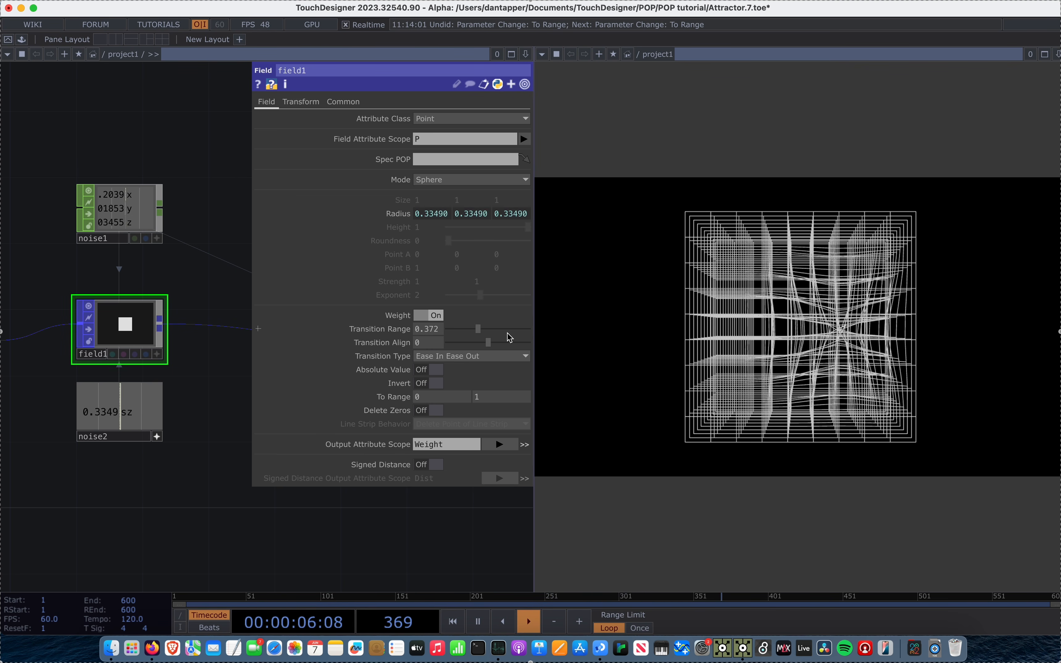
mouse_move(1059, 336)
left_mouse_down()
mouse_move(862, 336)
mouse_move(1060, 335)
left_mouse_up()
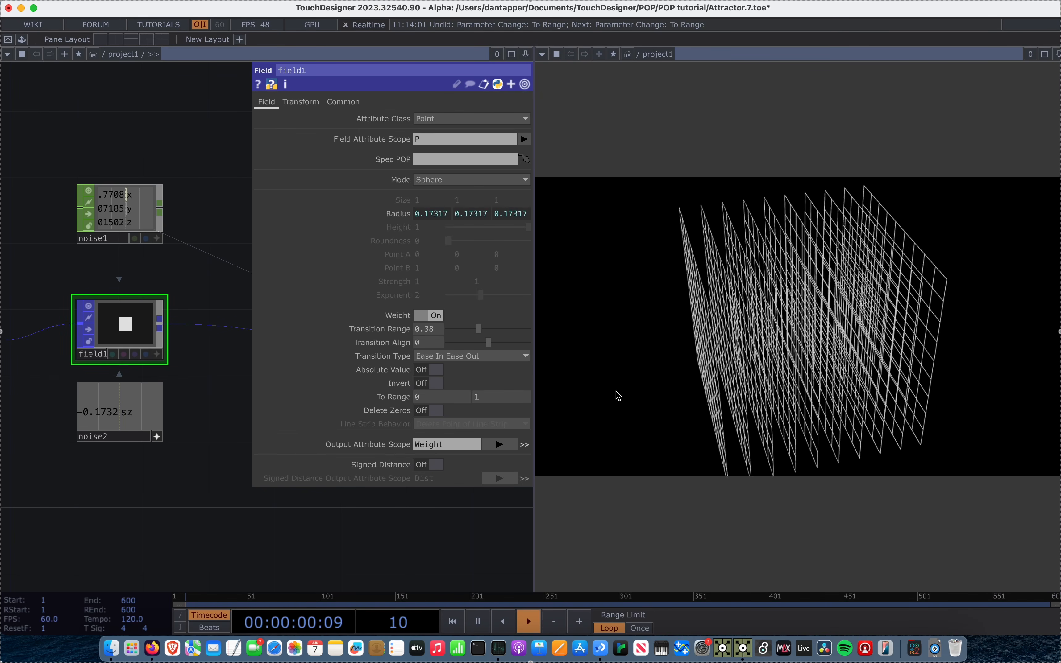
Set field1's Transition Type to Linear and its Transition Range to 0.271.
left_click(447, 357)
left_click(445, 367)
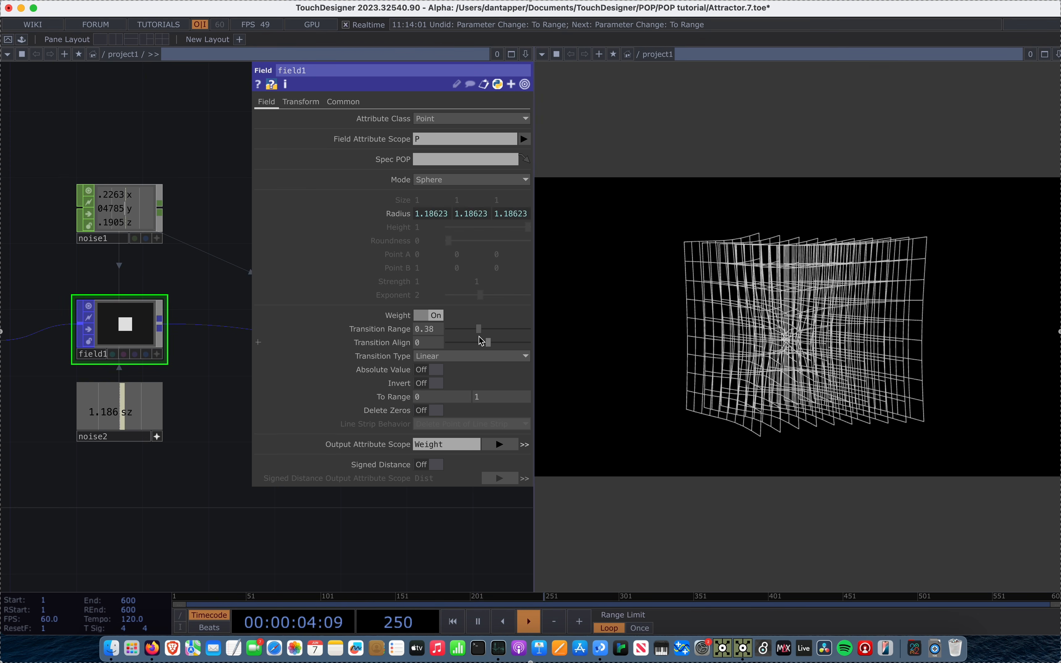
left_click_drag(474, 329, 470, 329)
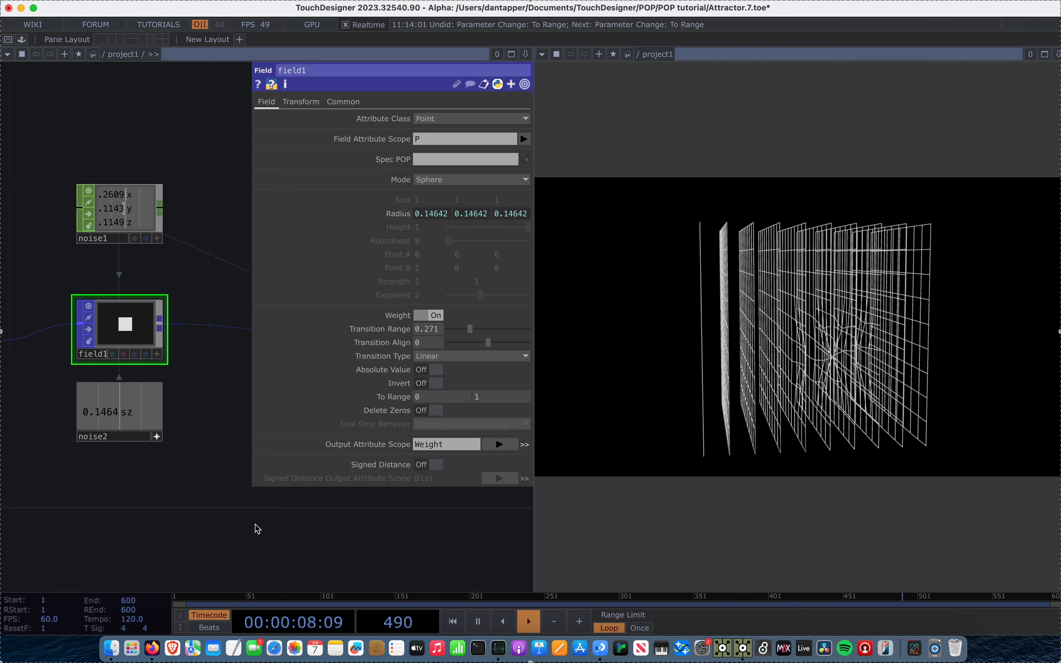
Line up mathmix1 horizontally with field1 in the network.
key("p")
middle_click_drag(255, 524, 294, 509)
left_click_drag(293, 509, 237, 460)
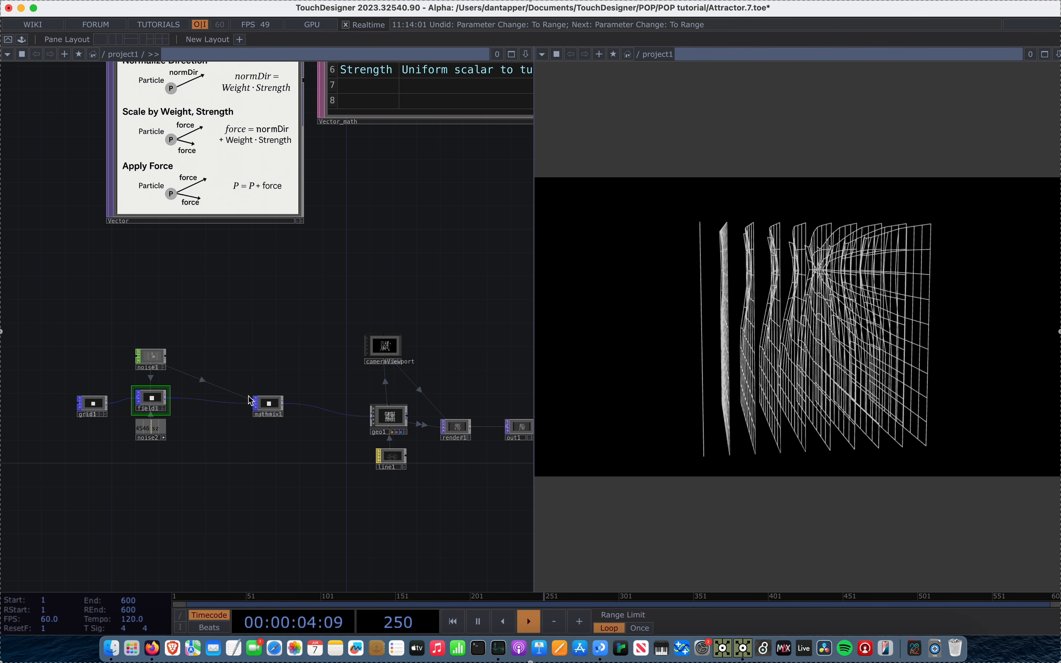
left_click_drag(271, 408, 270, 403)
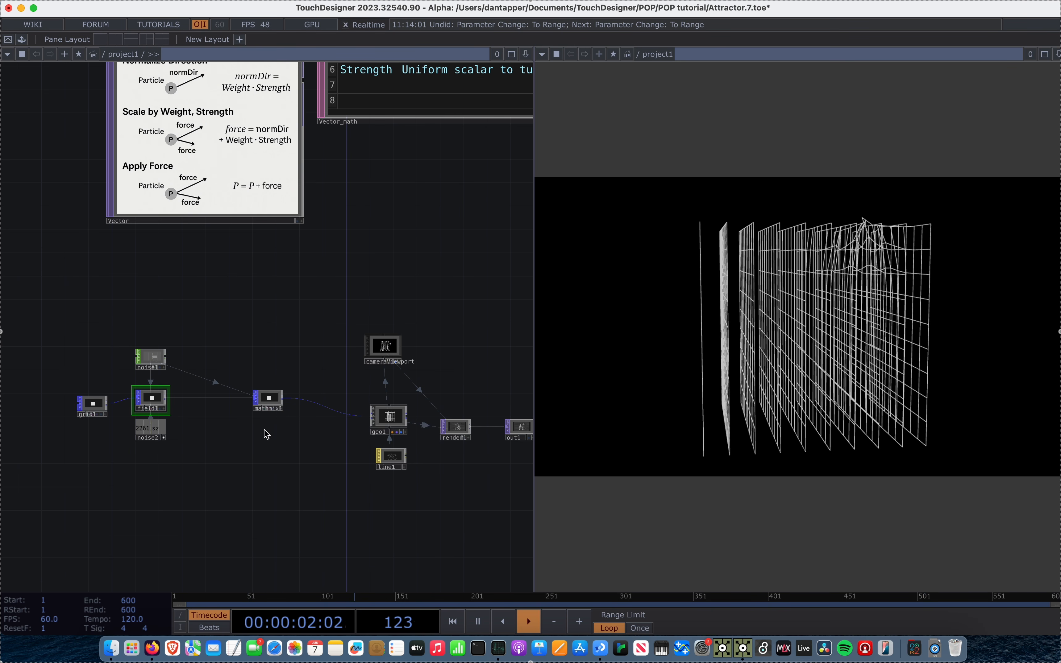
Add a Sphere POP to the network below noise2.
scroll(266, 434, "up", 5)
left_click(87, 444)
left_click(88, 503)
type("dsp")
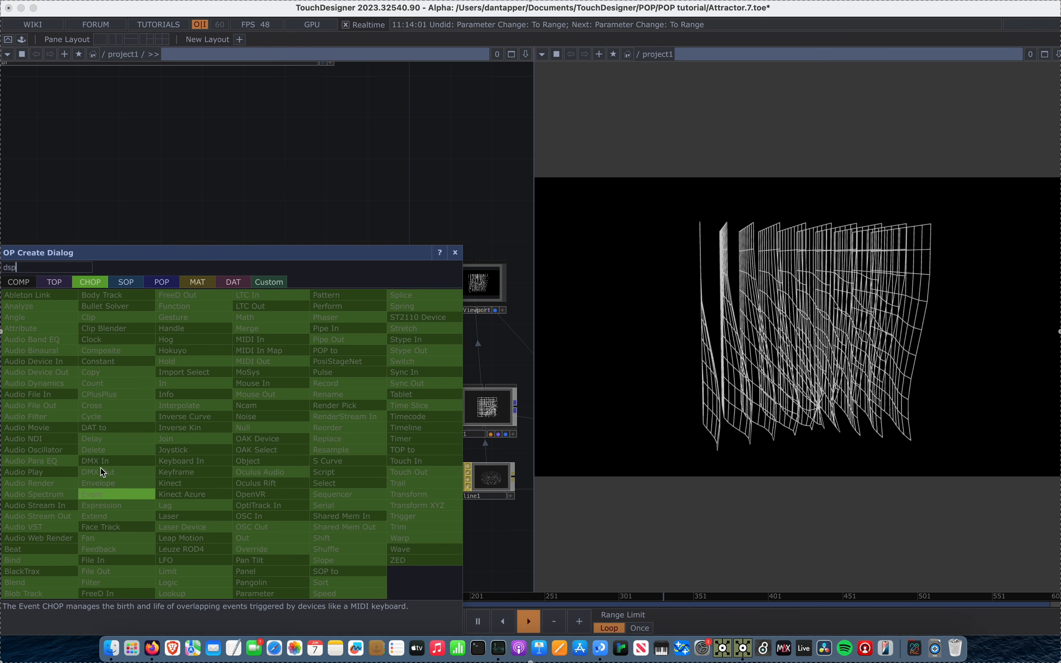
left_click(160, 284)
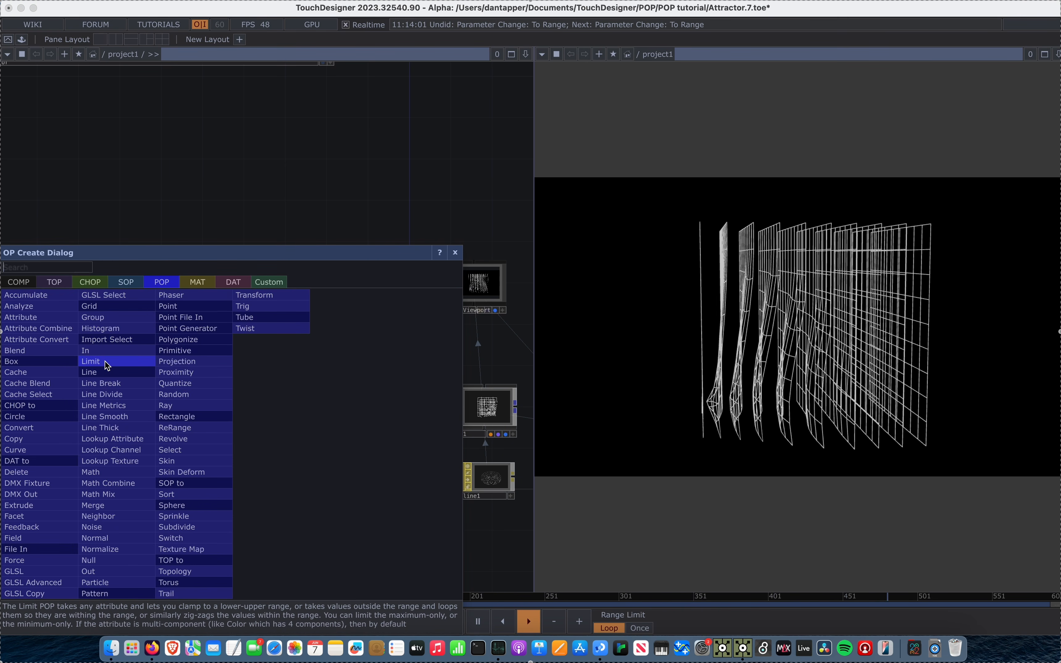
left_click(173, 505)
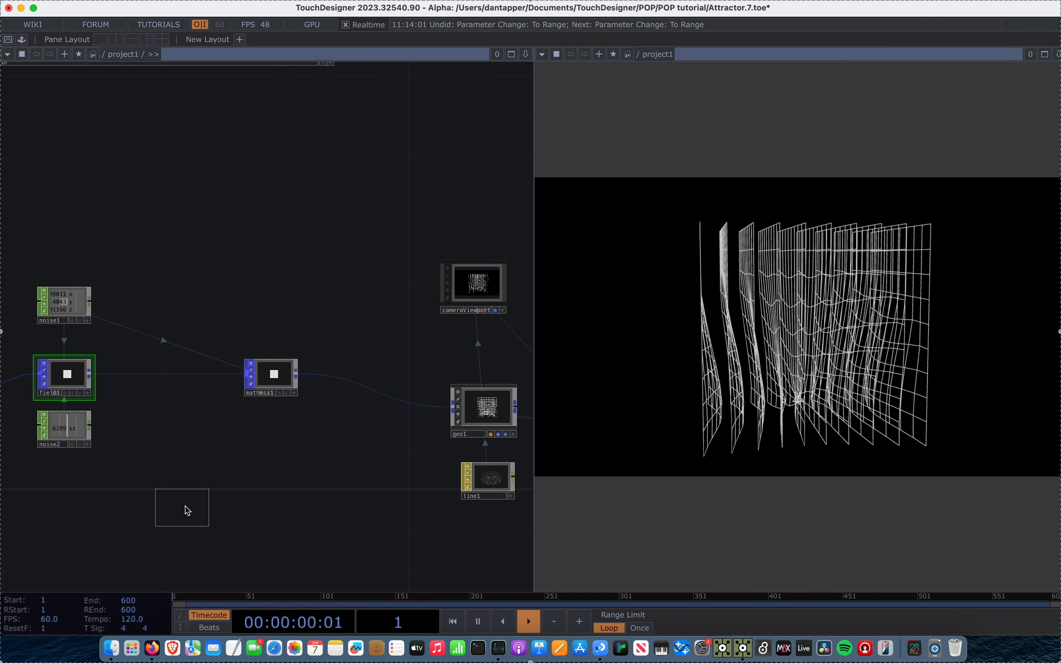
left_click(203, 490)
Attach a Geometry COMP to sphere1's output and space the two nodes apart.
left_click(224, 492)
left_click(308, 491)
type("ge")
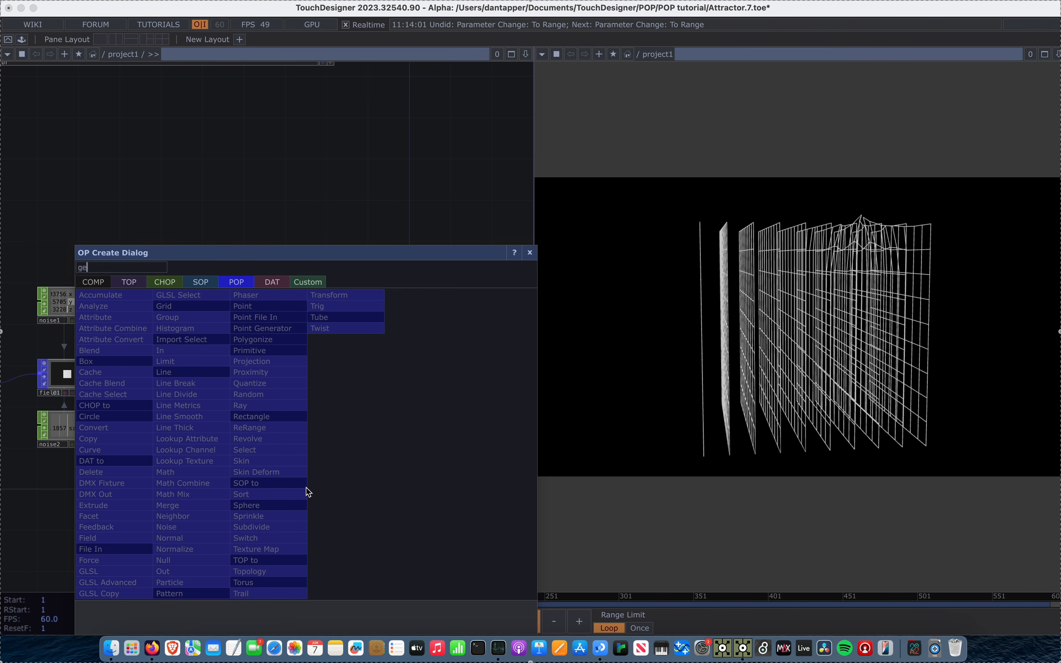
left_click(94, 383)
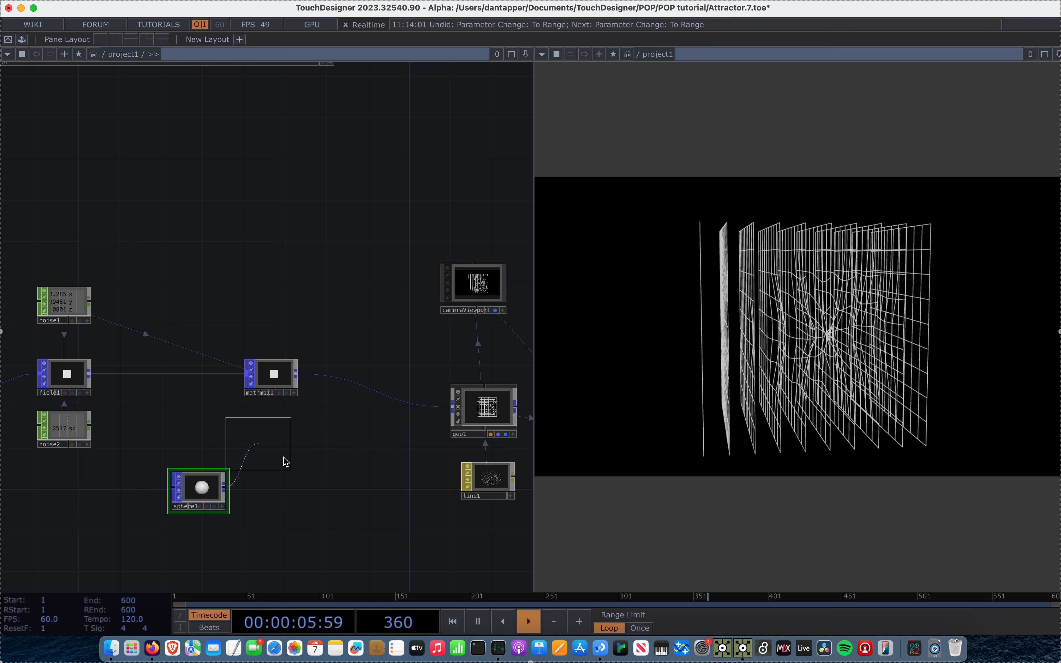
left_click(349, 505)
left_click_drag(211, 487, 170, 487)
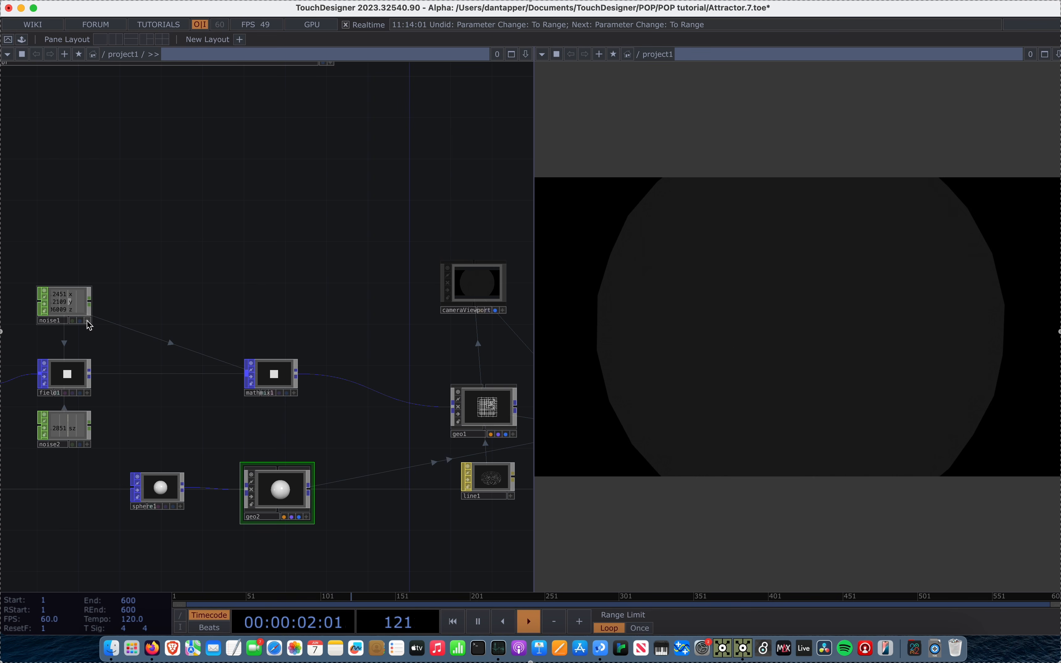
Link sphere1's Translate X, Y and Z to noise1's x, y and z channels as CHOP references.
left_click_drag(57, 291, 332, 405)
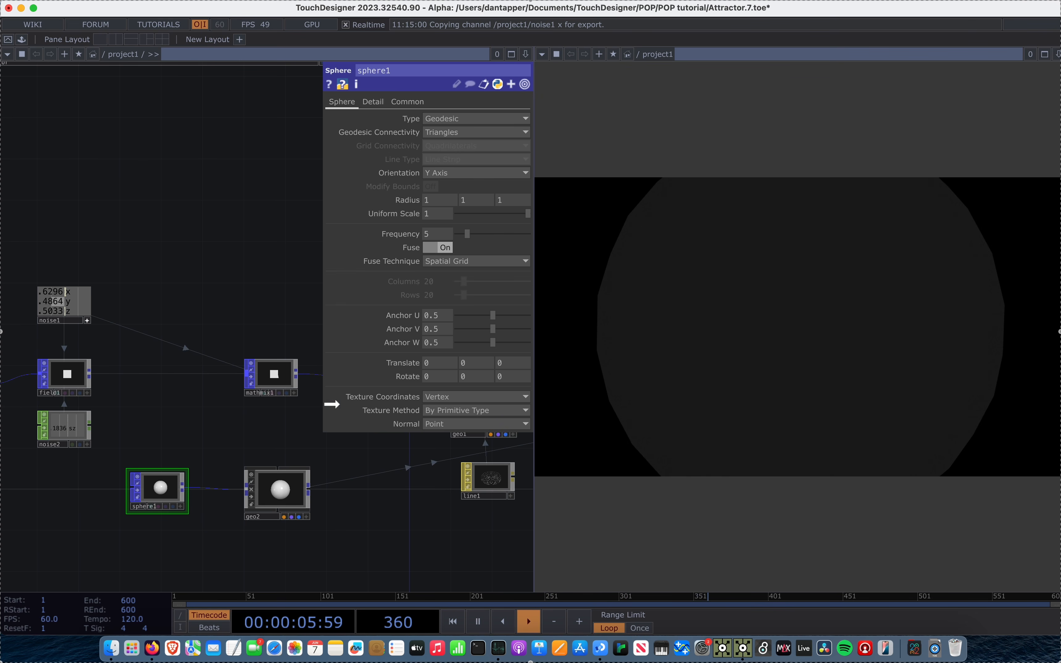
left_click_drag(433, 366, 437, 367)
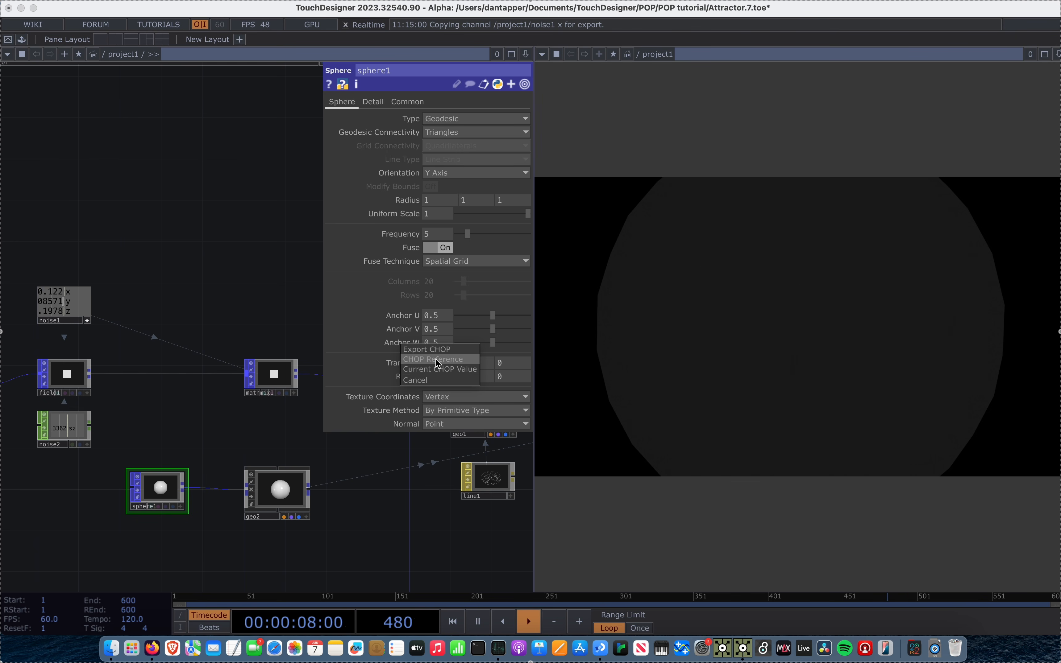
left_click(438, 359)
left_click_drag(53, 302, 480, 363)
left_click(481, 357)
left_click_drag(156, 313, 516, 362)
left_click(518, 358)
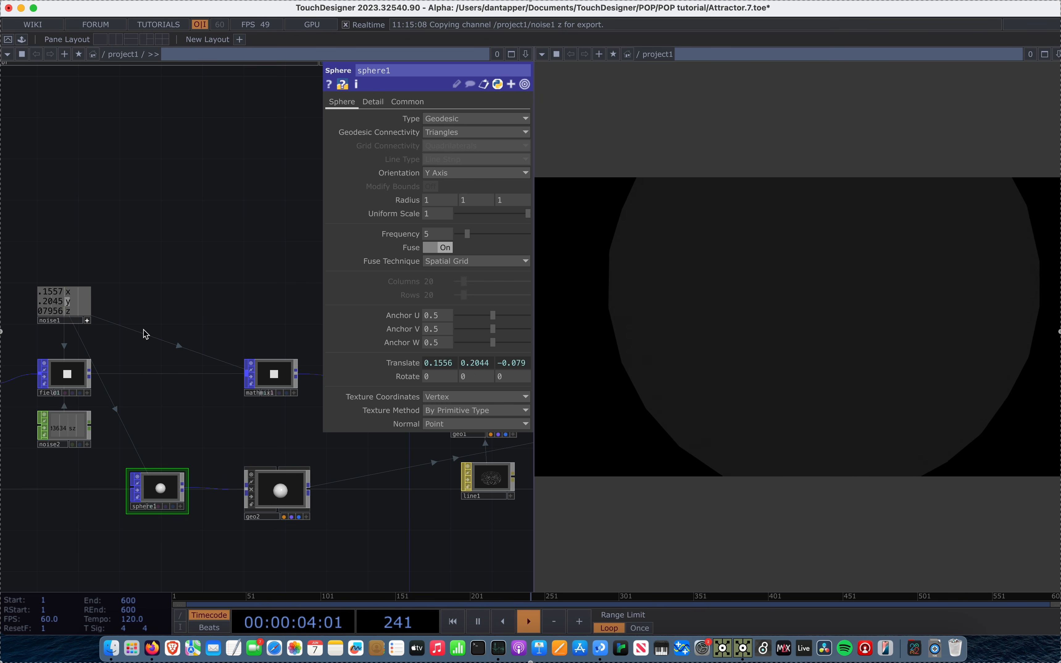
Link all three of sphere1's Radius values to noise2's sz channel as CHOP references.
left_click(87, 444)
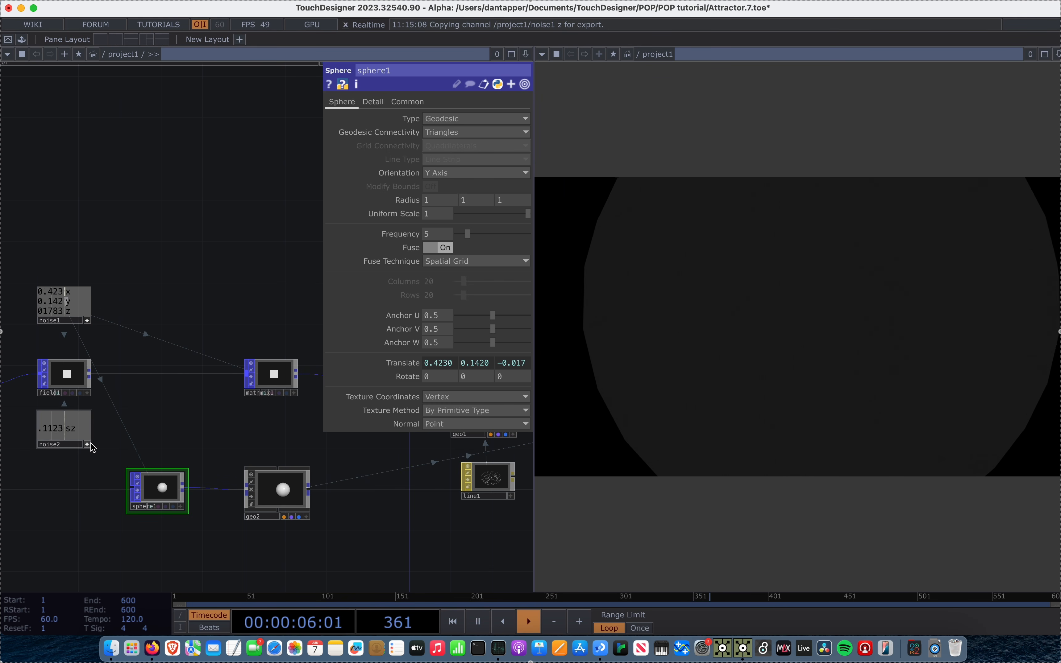
left_click_drag(81, 431, 414, 198)
left_click(414, 197)
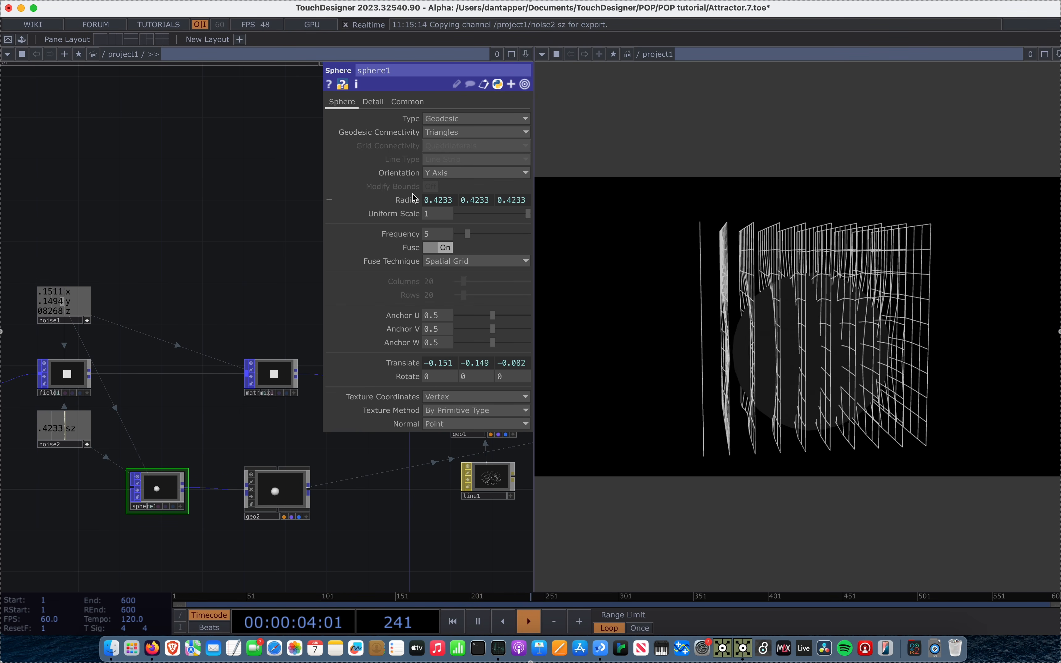
Set noise2's Amplitude to 0.6 and check the sphere and grid from several angles in the render.
left_click(83, 439)
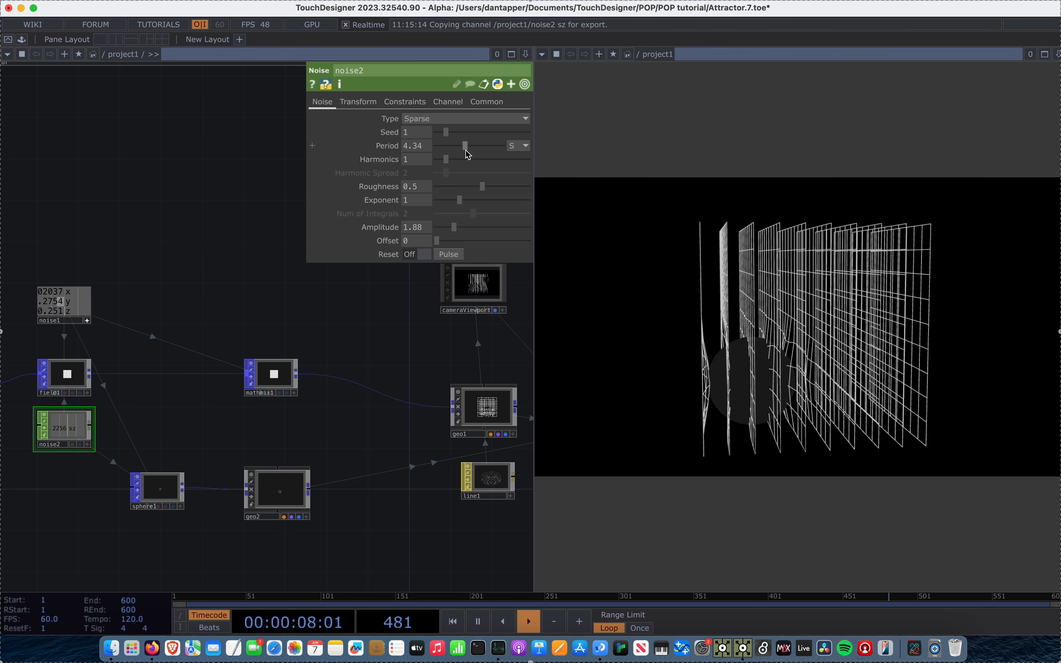
left_click_drag(454, 228, 440, 228)
left_click_drag(874, 292, 675, 293)
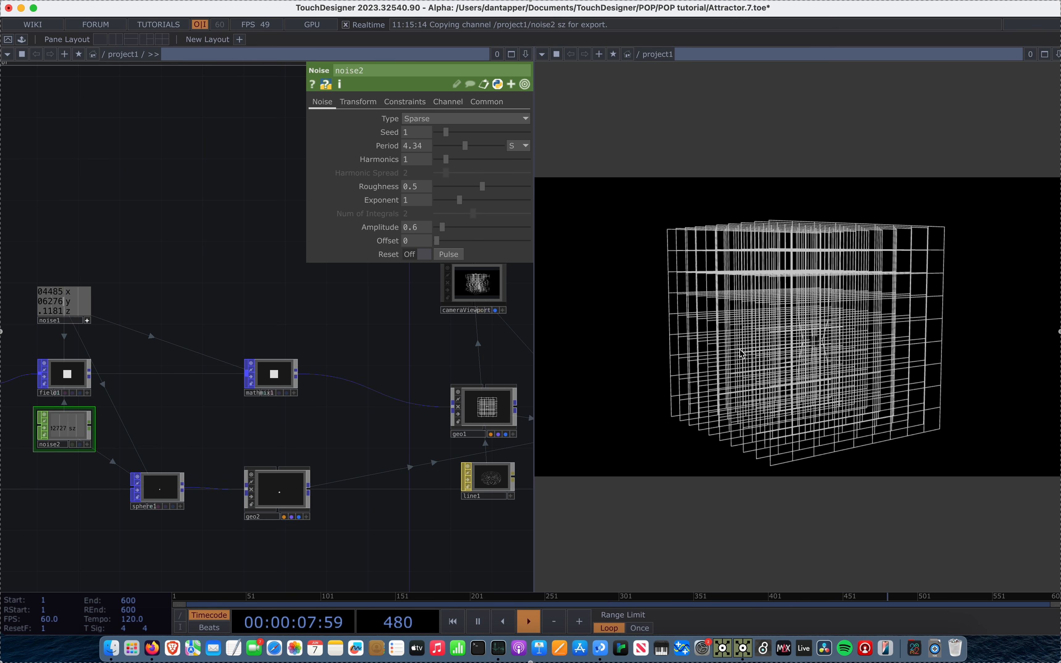
left_click_drag(909, 399, 987, 398)
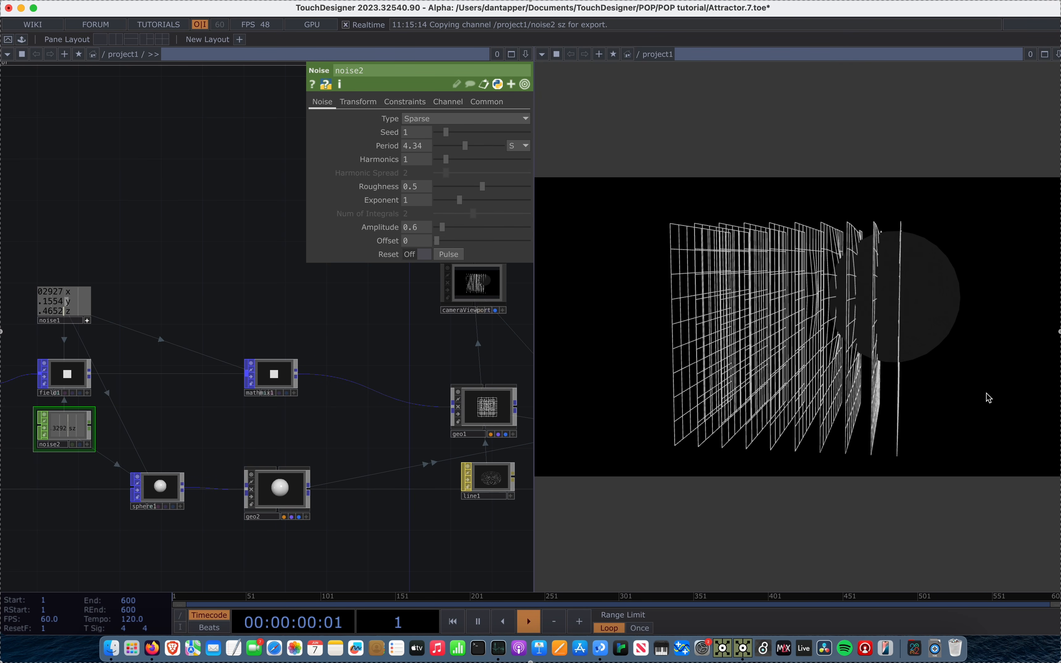
left_click_drag(935, 367, 746, 369)
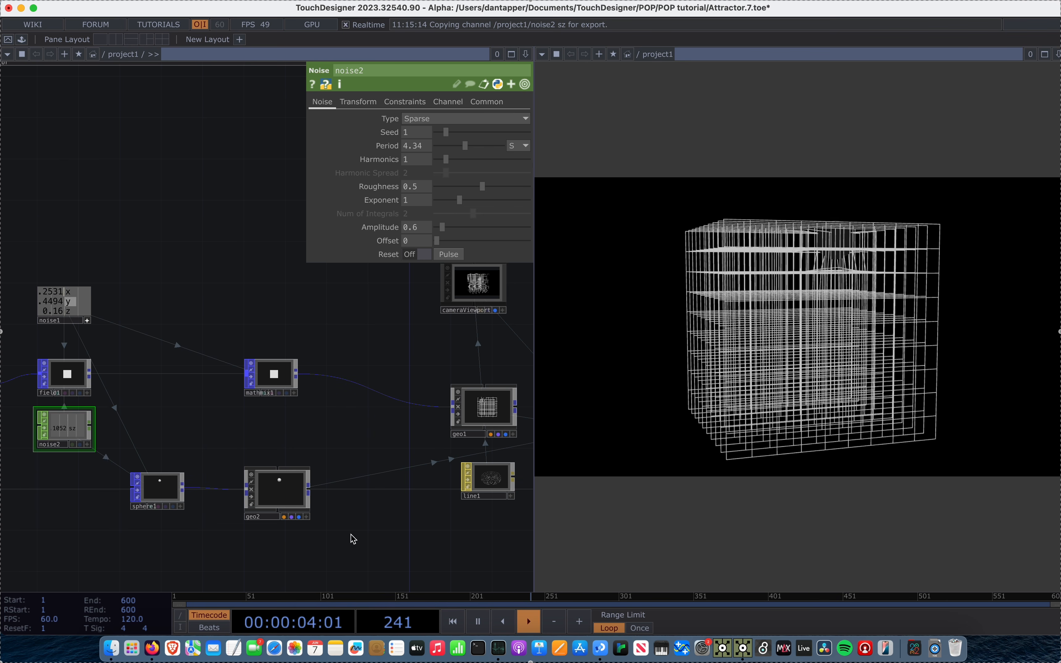
Disconnect geo2 from sphere1 and move geo2 aside, below line1.
left_click_drag(260, 505, 332, 504)
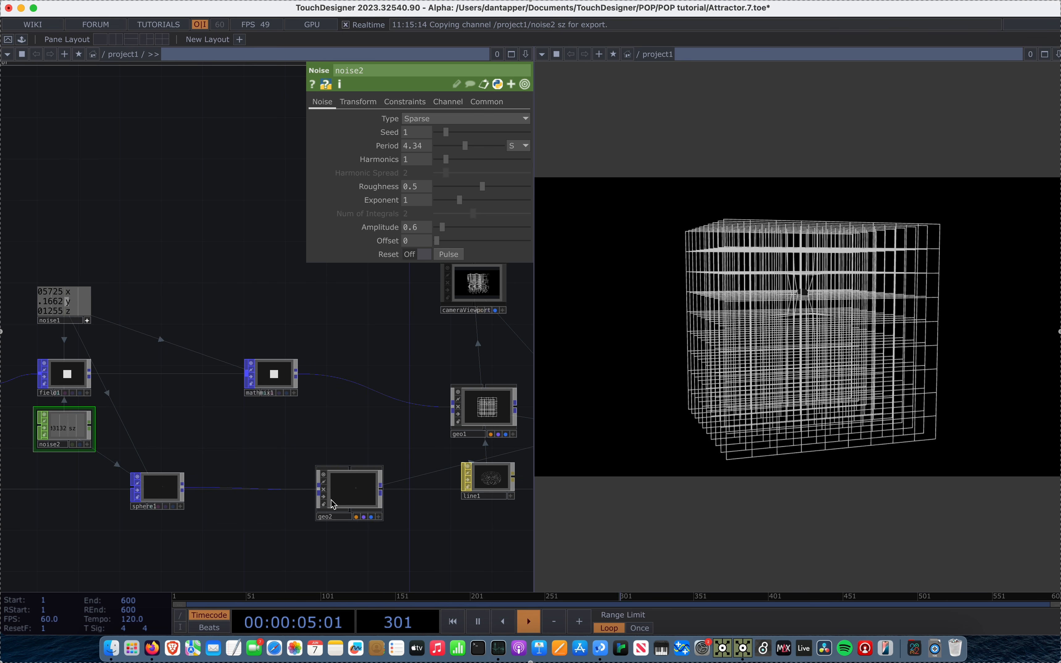
right_click(205, 489)
left_click(228, 524)
left_click_drag(351, 491, 371, 534)
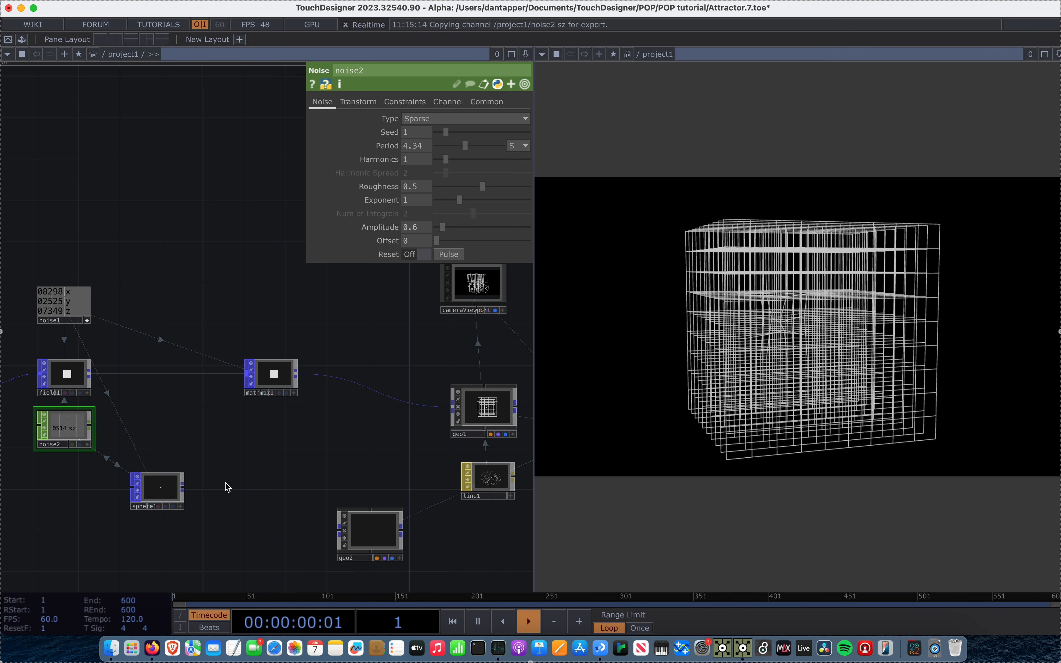
key("p")
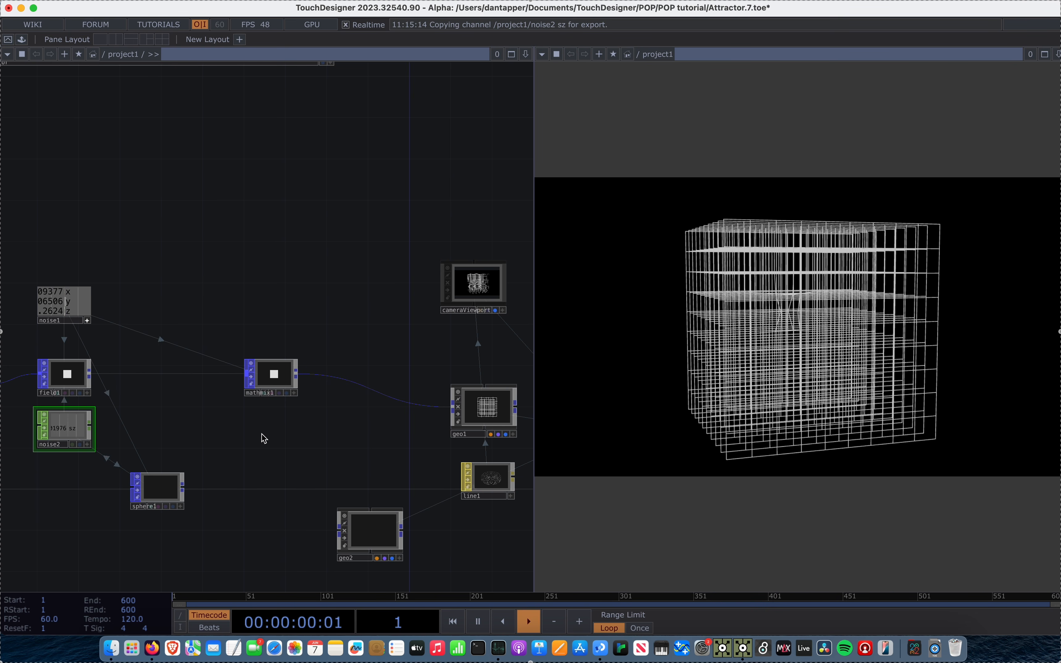
Add a Proximity POP and connect mathmix1's output to its input.
key("Tab")
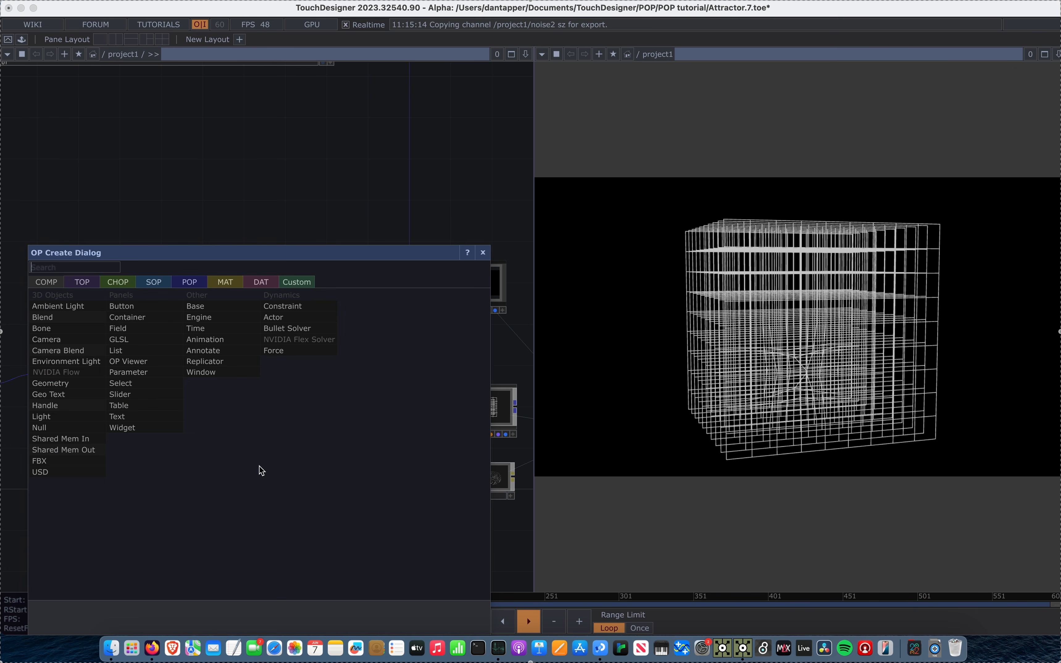
left_click(195, 282)
type("p")
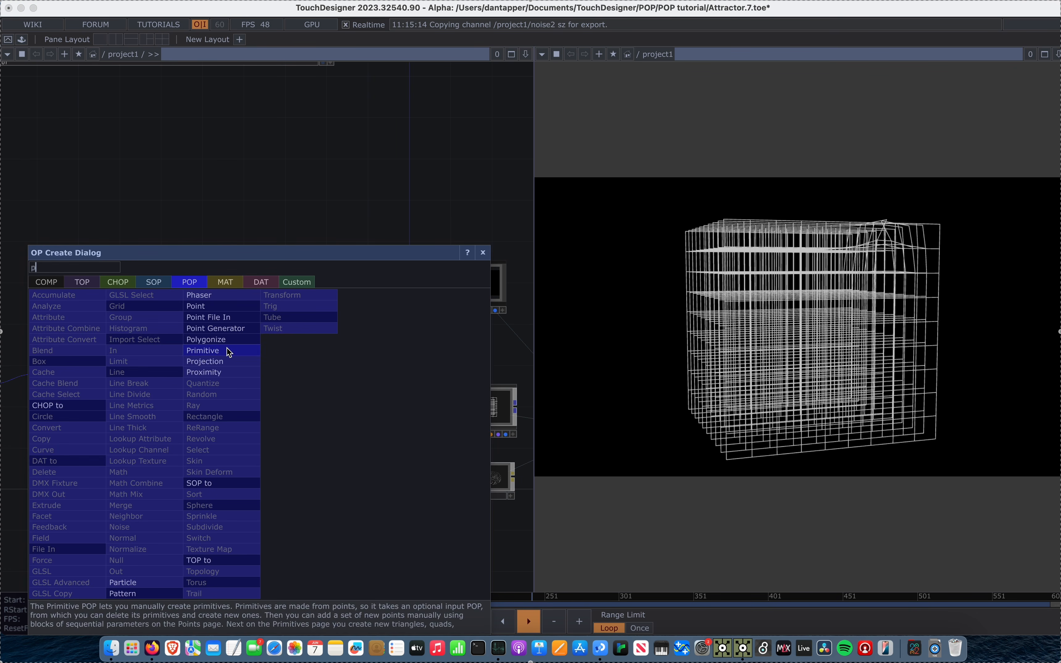
left_click(211, 372)
left_click(356, 450)
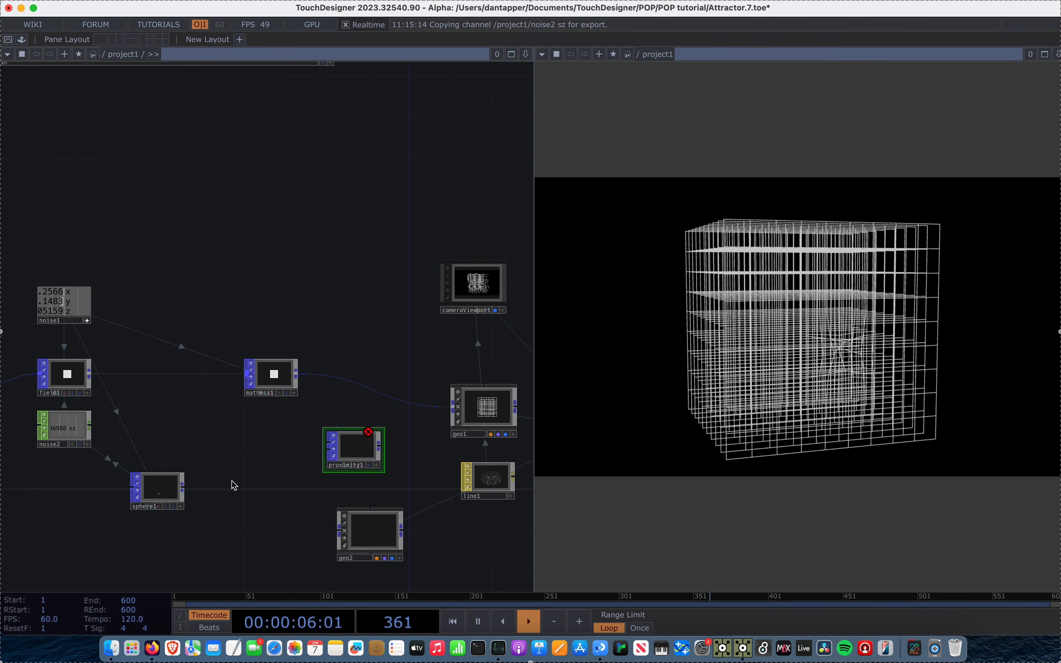
left_click_drag(296, 374, 325, 448)
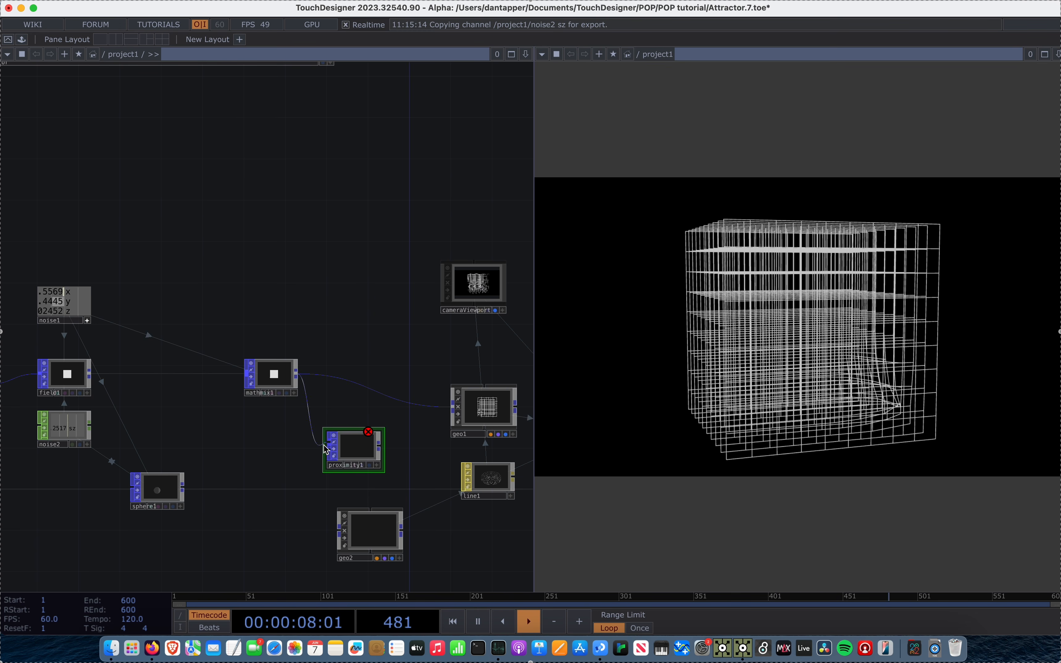
Examine the lines generated by proximity1 up close in its node viewer.
scroll(414, 477, "up", 8)
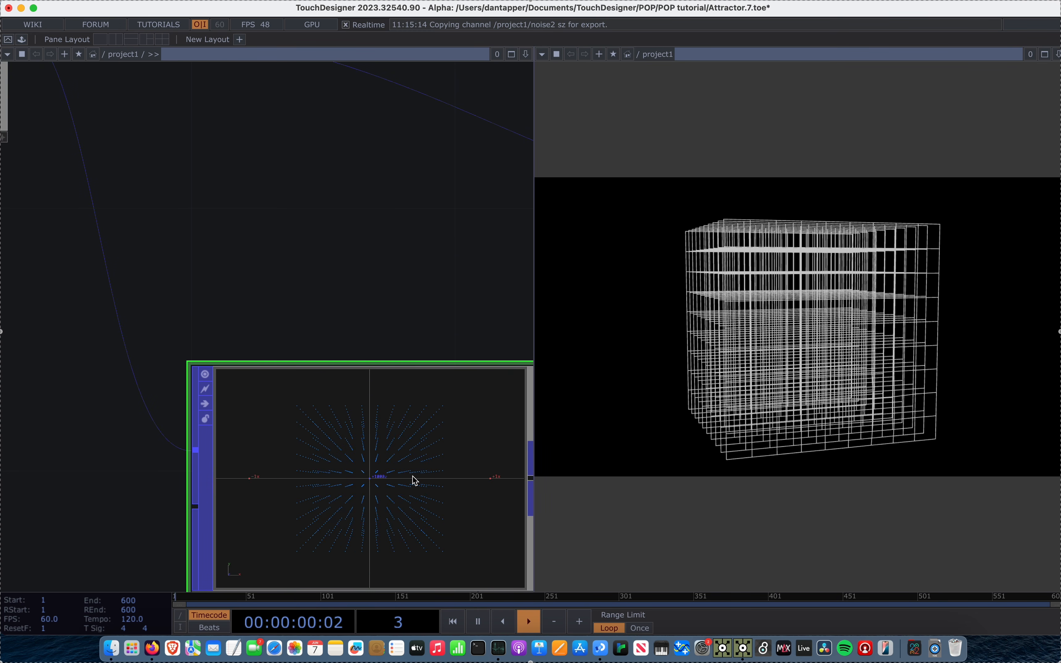
scroll(393, 502, "down", 2)
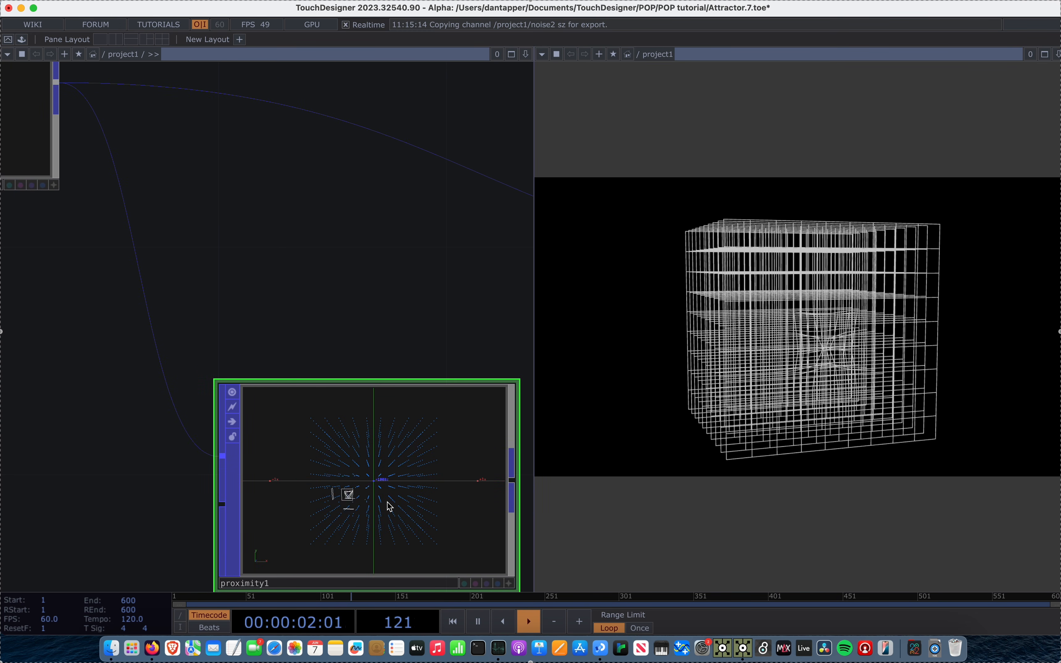
left_click_drag(390, 363, 341, 256)
scroll(332, 287, "up", 4)
mouse_move(318, 441)
left_mouse_down()
mouse_move(375, 445)
mouse_move(312, 450)
left_mouse_up()
scroll(351, 468, "down", 2)
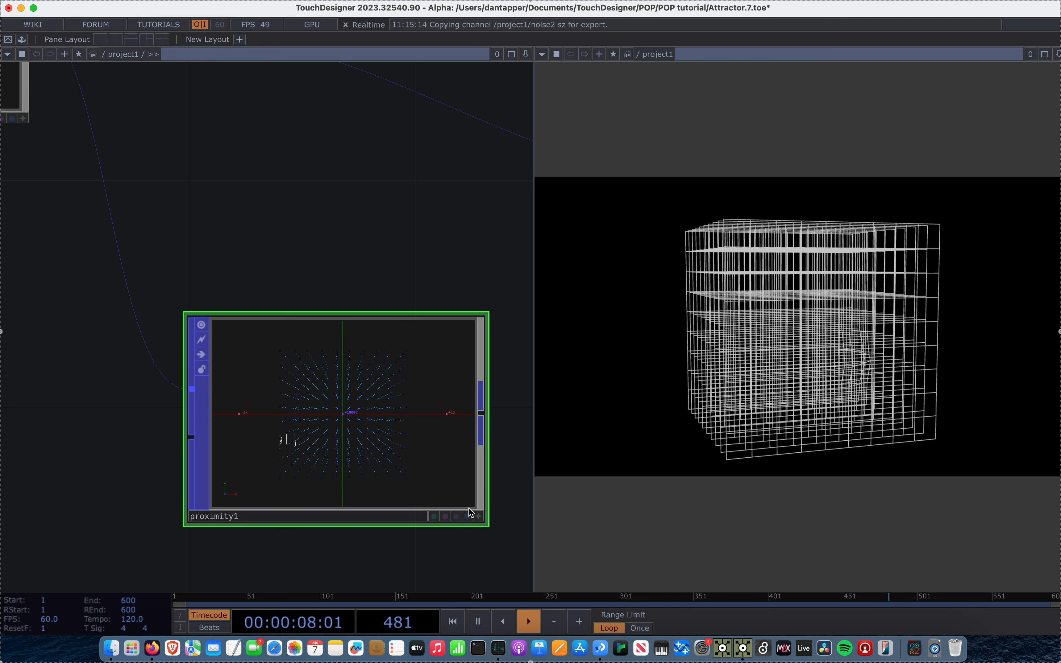
left_click(478, 518)
left_click_drag(355, 442, 421, 484)
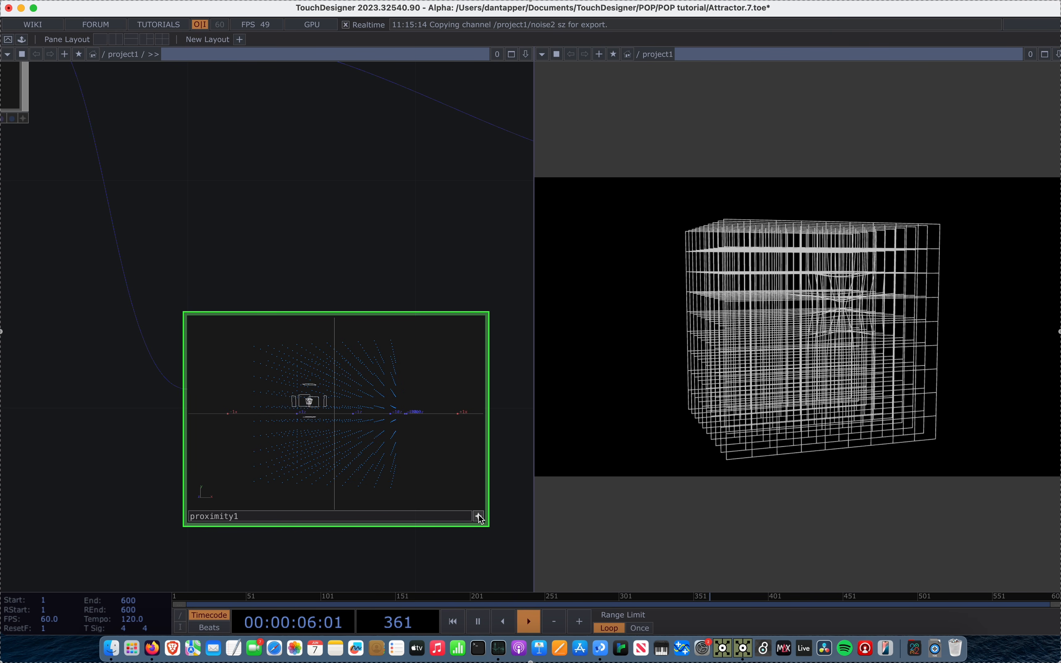
Try a Maximum Distance of 0.109 on proximity1 and return it to 0.1.
key("p")
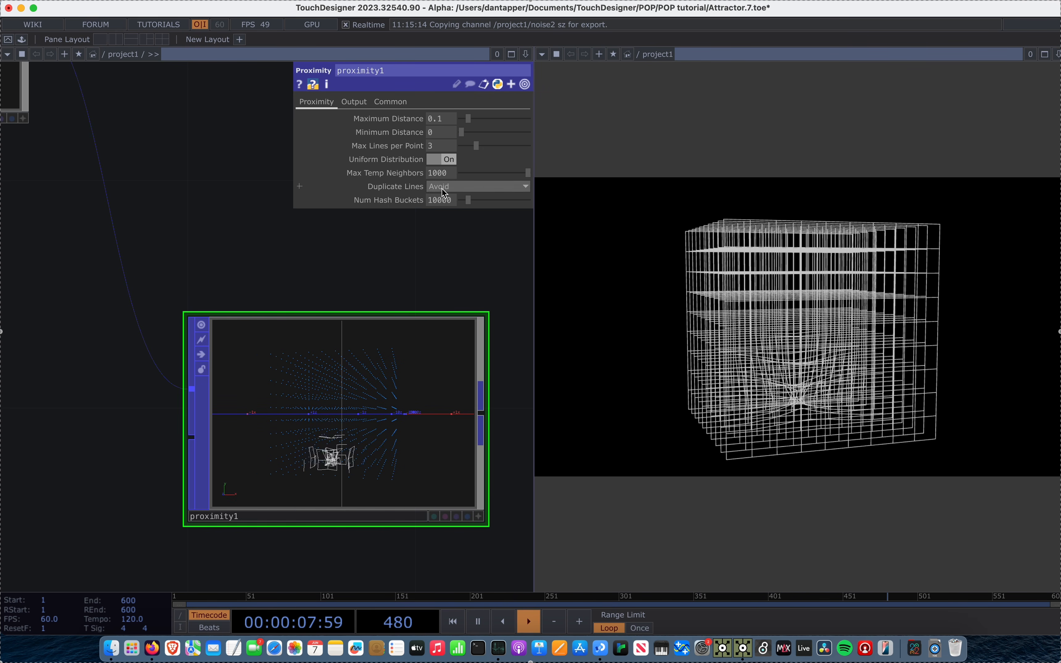
mouse_move(471, 119)
left_mouse_down()
mouse_move(479, 120)
mouse_move(471, 122)
left_mouse_up()
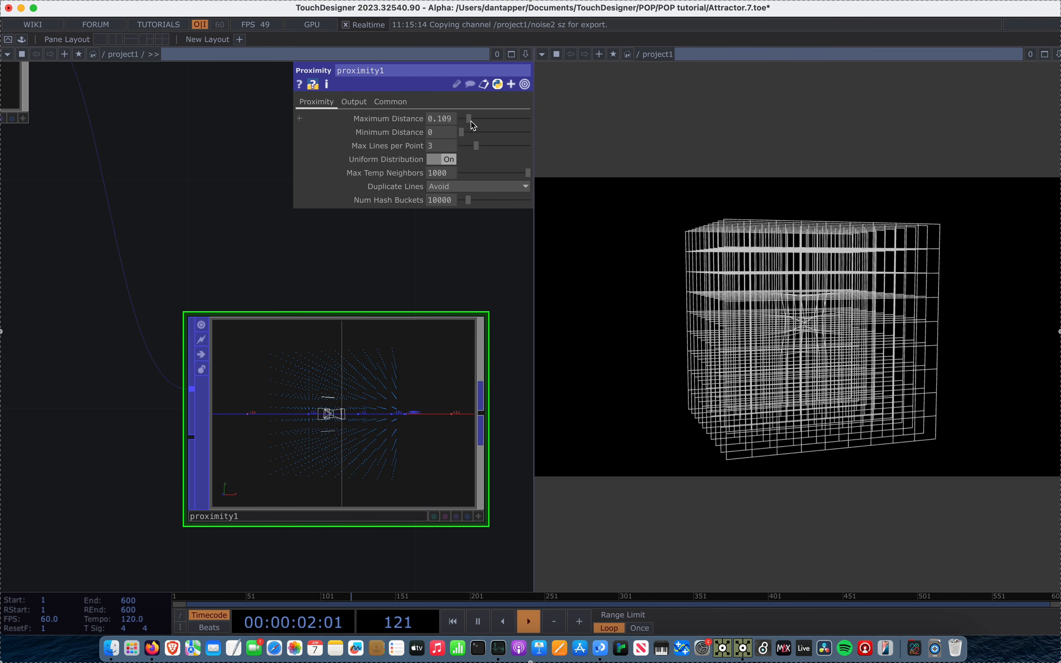
left_click_drag(471, 122, 470, 119)
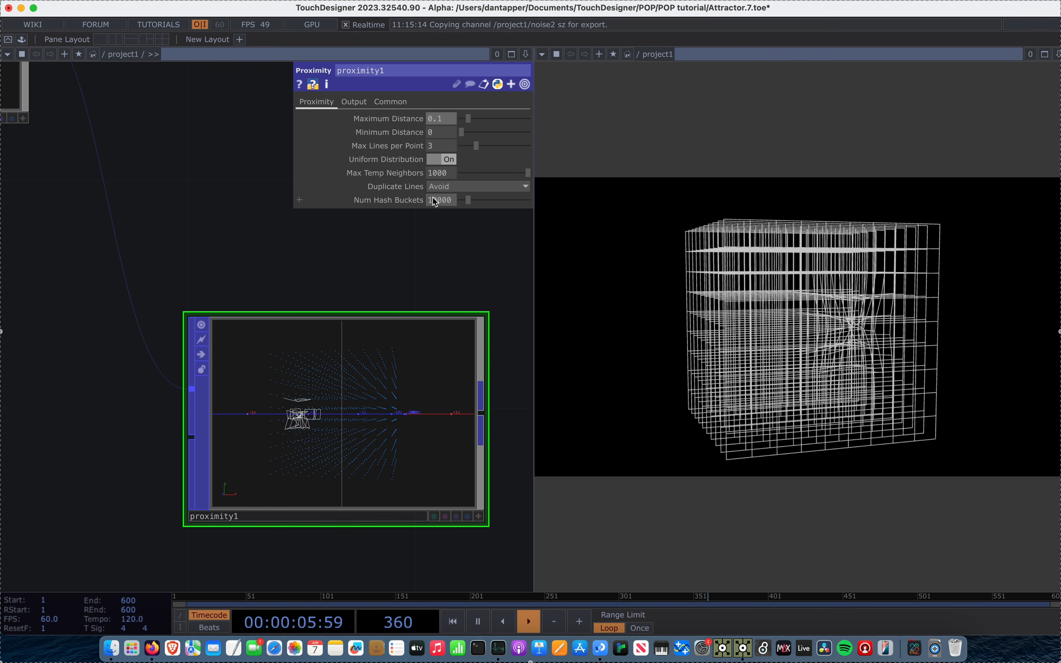
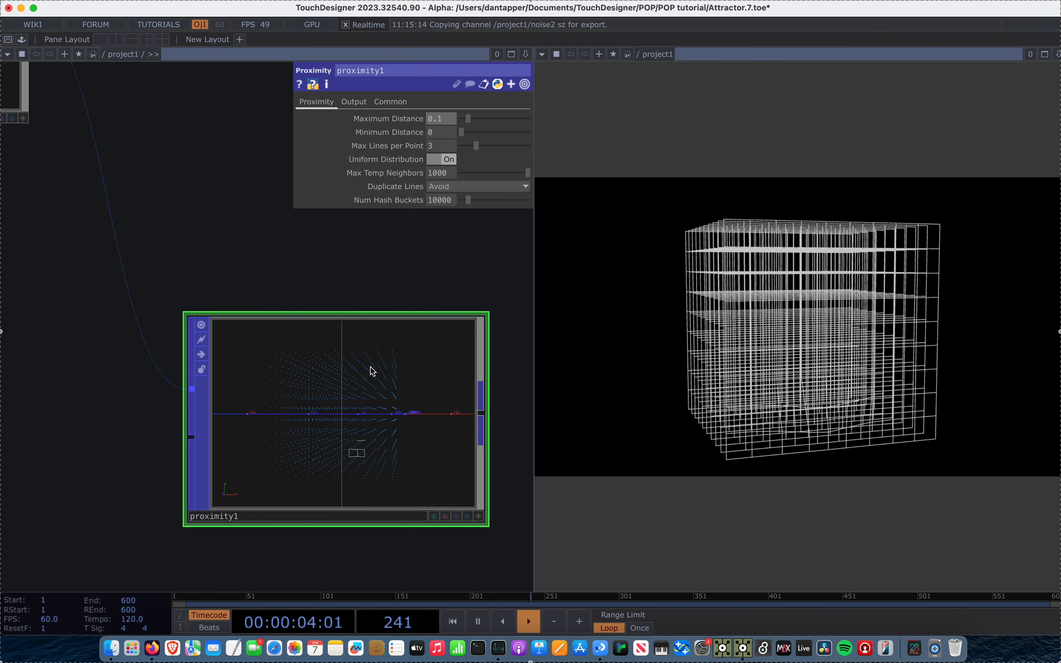
Inspect proximity1's lines from another angle and review the surrounding nodes in the network.
left_click(478, 517)
left_click_drag(408, 473, 304, 474)
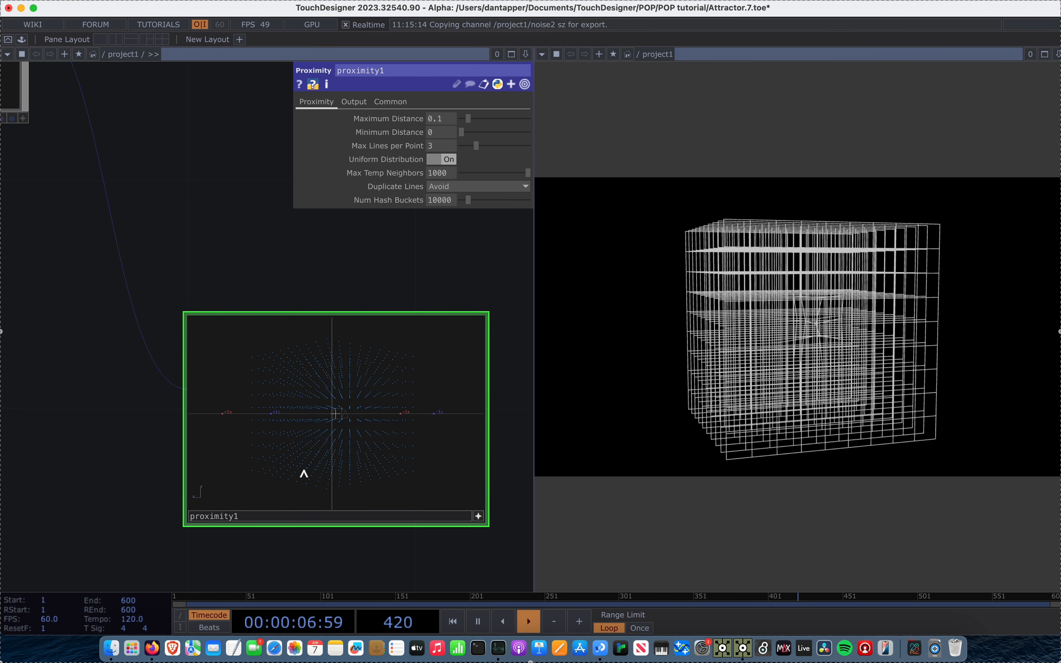
left_click(479, 517)
scroll(402, 475, "down", 5)
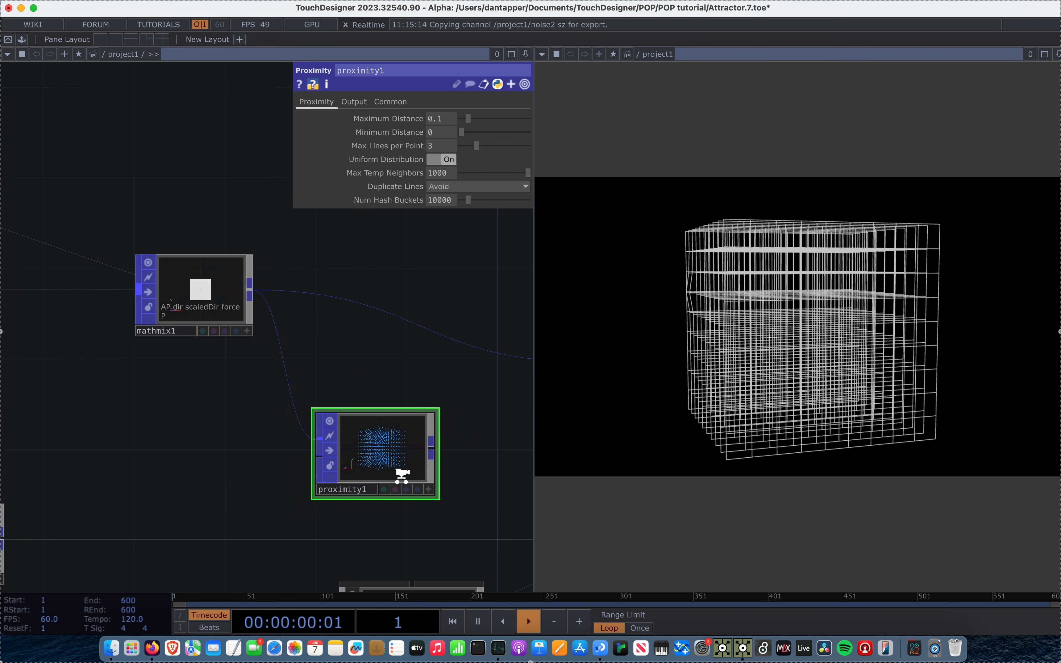
scroll(331, 498, "down", 5)
scroll(335, 496, "up", 4)
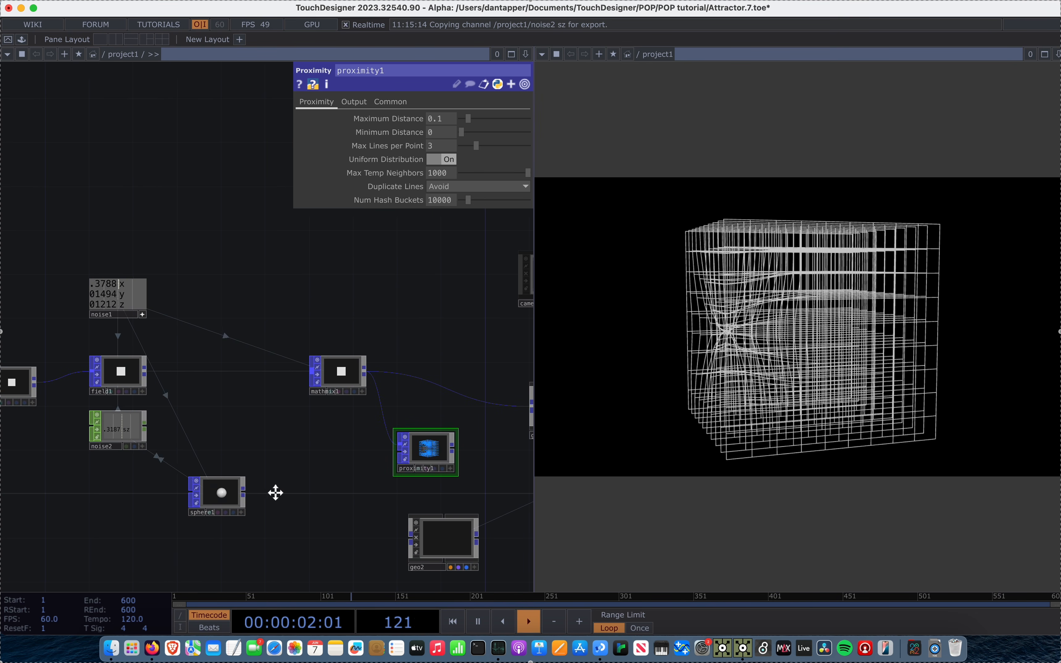
Examine proximity1's lines up close in its node viewer and review the nodes around it.
left_click_drag(275, 493, 246, 486)
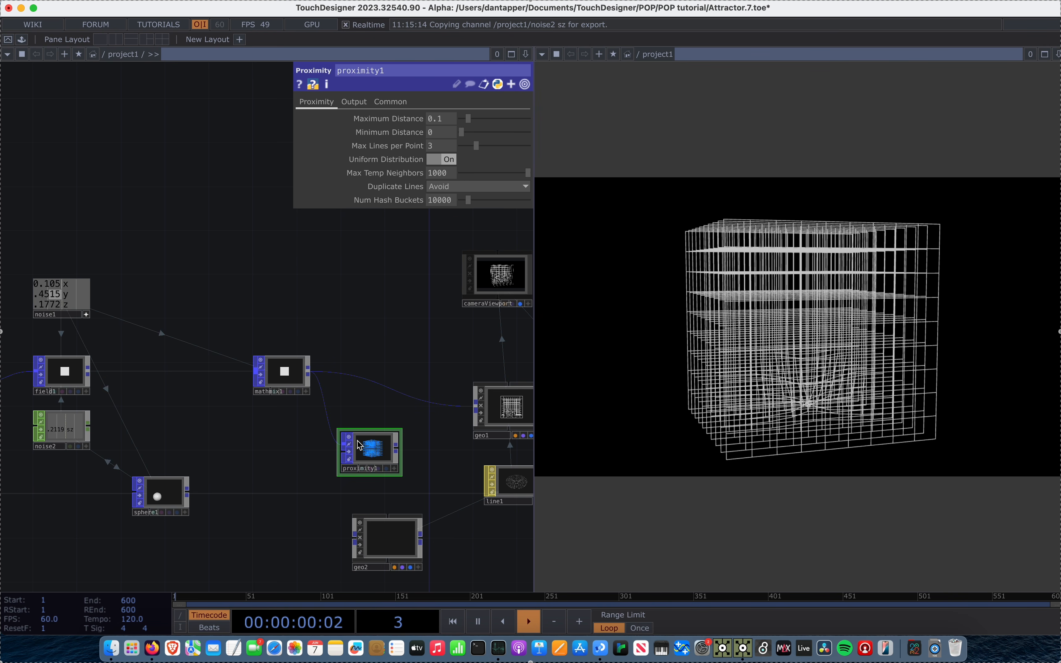
scroll(358, 444, "up", 3)
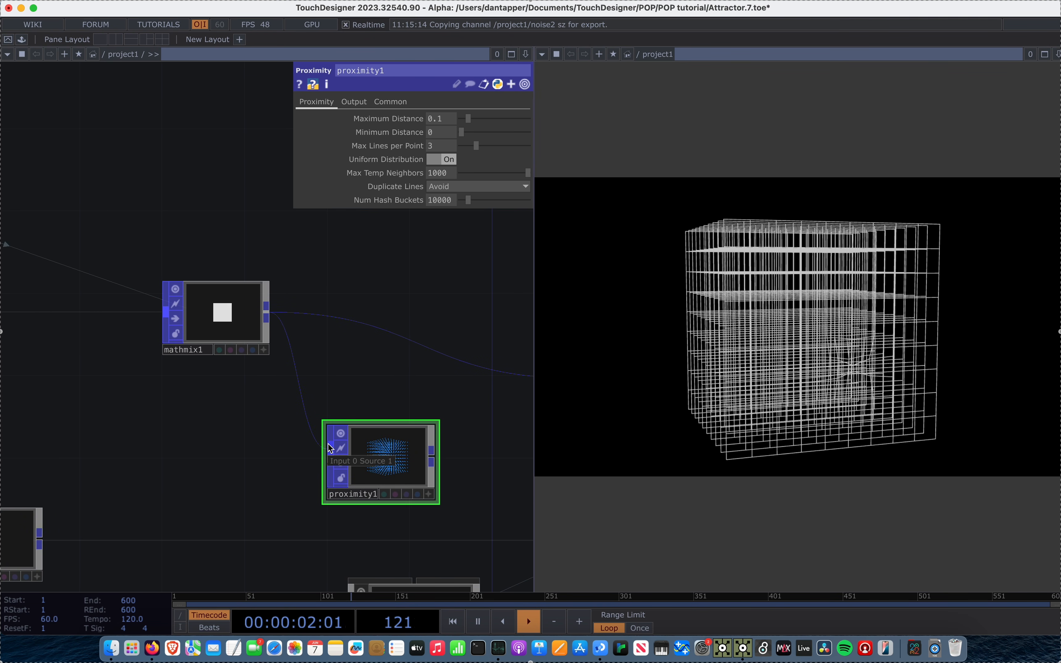
scroll(387, 462, "up", 5)
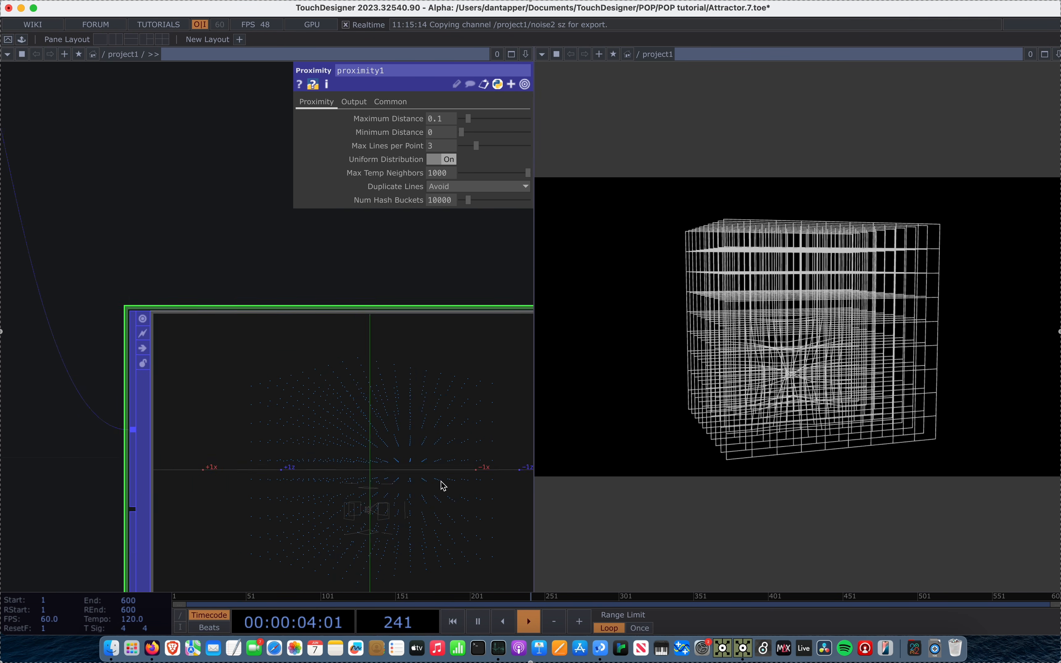
scroll(371, 497, "down", 1)
scroll(371, 498, "down", 1)
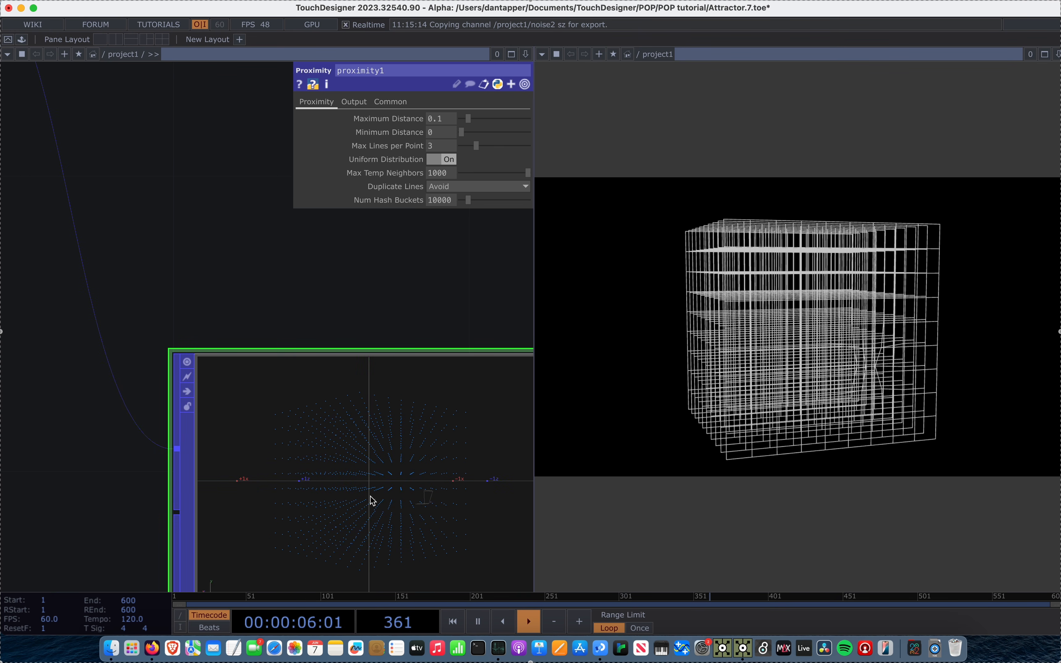
scroll(371, 497, "down", 3)
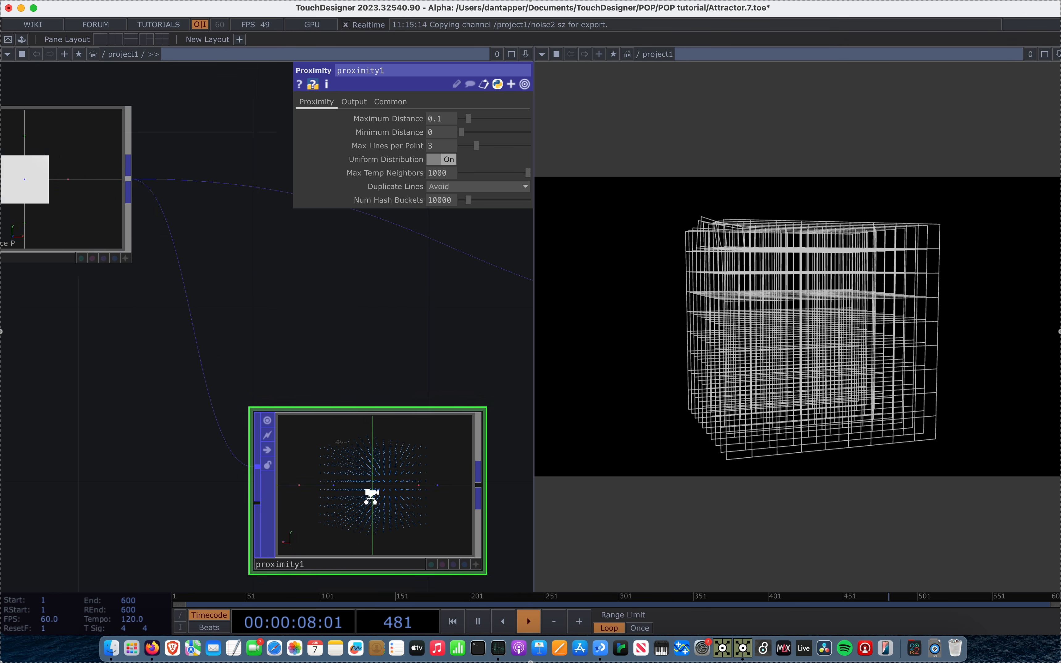
scroll(252, 490, "down", 6)
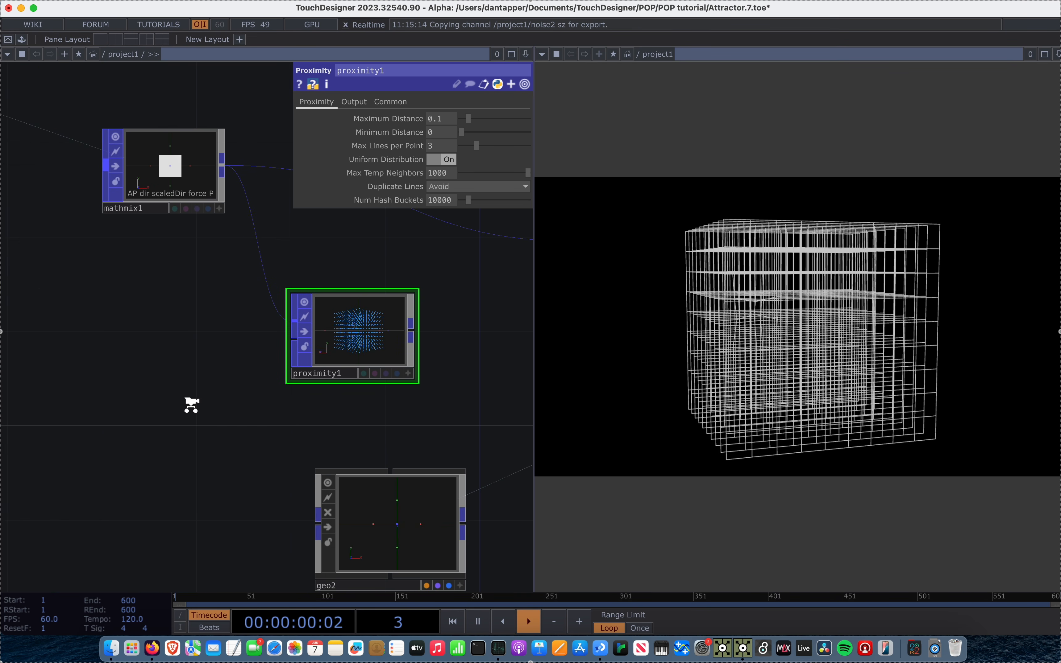
left_click_drag(71, 413, 249, 373)
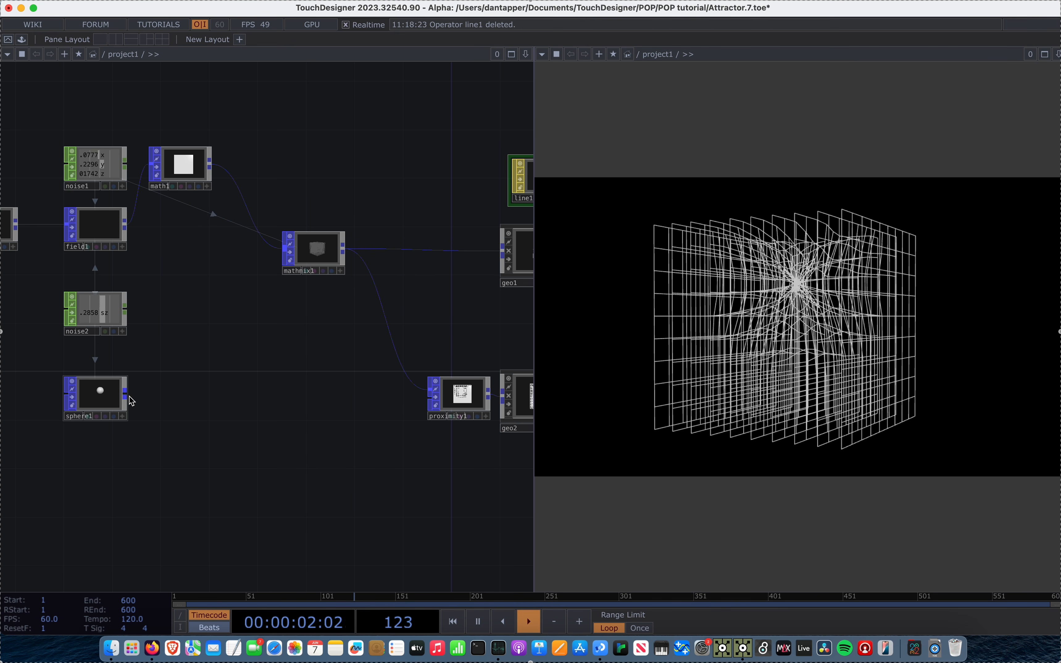
Set proximity1's Maximum Distance to 0.089.
left_click_drag(127, 397, 426, 406)
scroll(483, 397, "up", 5)
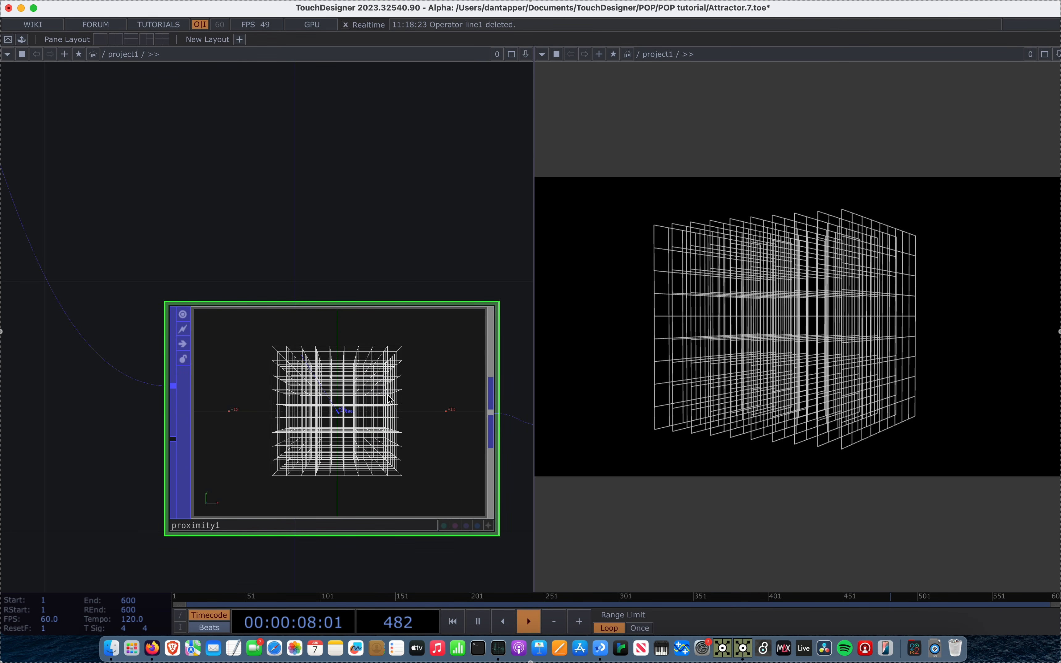
key("p")
mouse_move(399, 118)
left_mouse_down()
mouse_move(422, 119)
mouse_move(397, 119)
left_mouse_up()
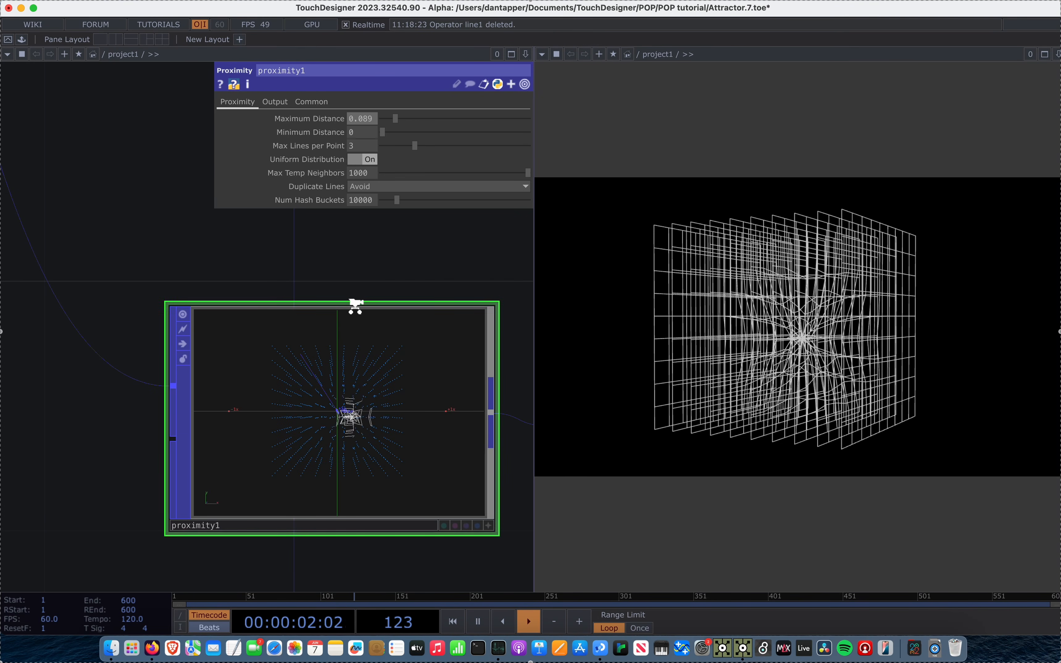
Connect sphere1's output to proximity1's second input and inspect the resulting lines up close.
scroll(353, 303, "down", 5)
left_click_drag(41, 325, 323, 325)
scroll(346, 338, "up", 10)
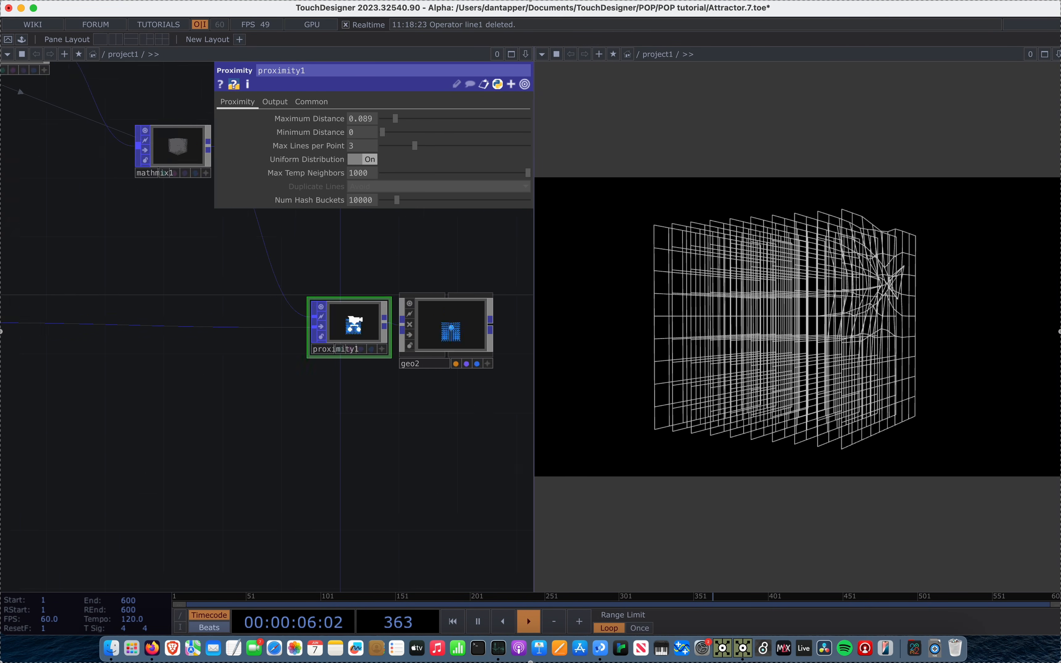
scroll(330, 380, "up", 5)
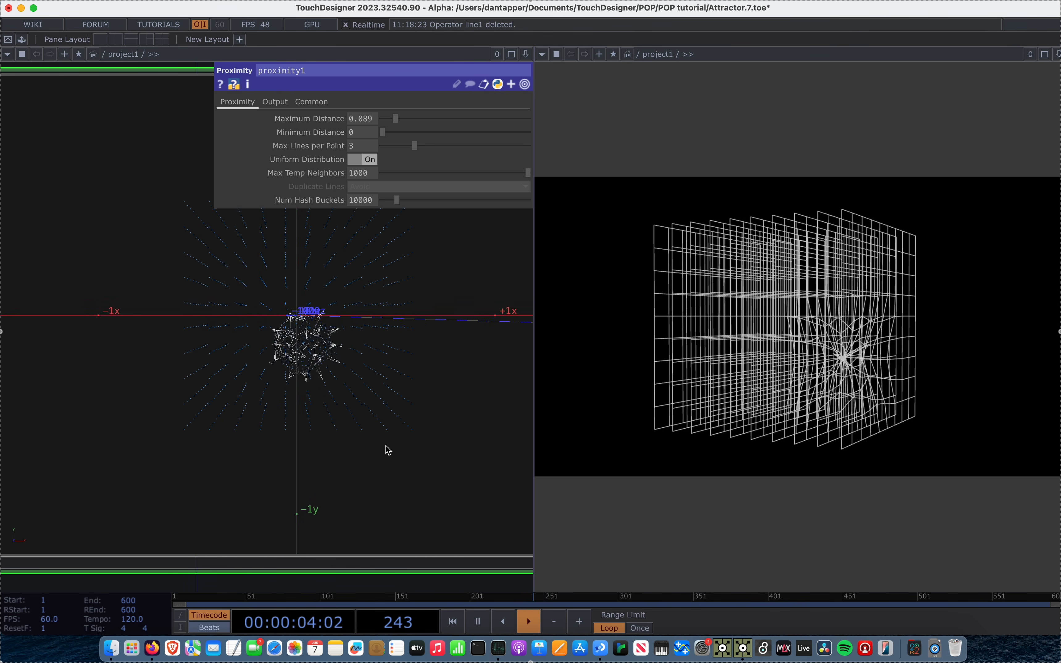
scroll(310, 353, "up", 3)
scroll(309, 351, "down", 5)
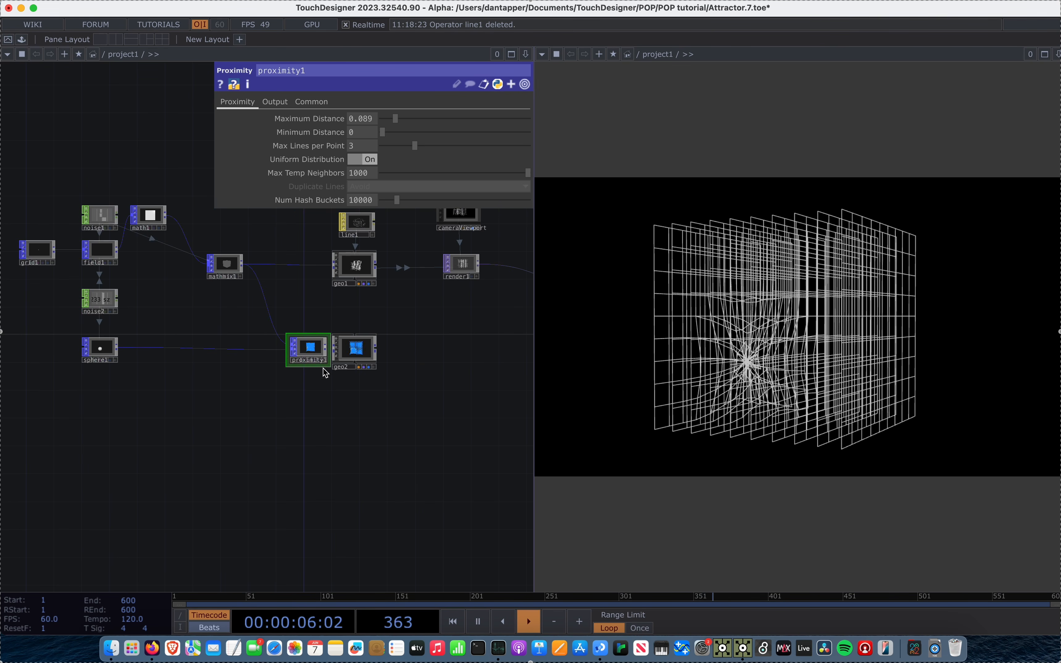
Add a Constant MAT below geo2 and assign it as geo2's Material.
scroll(342, 387, "up", 3)
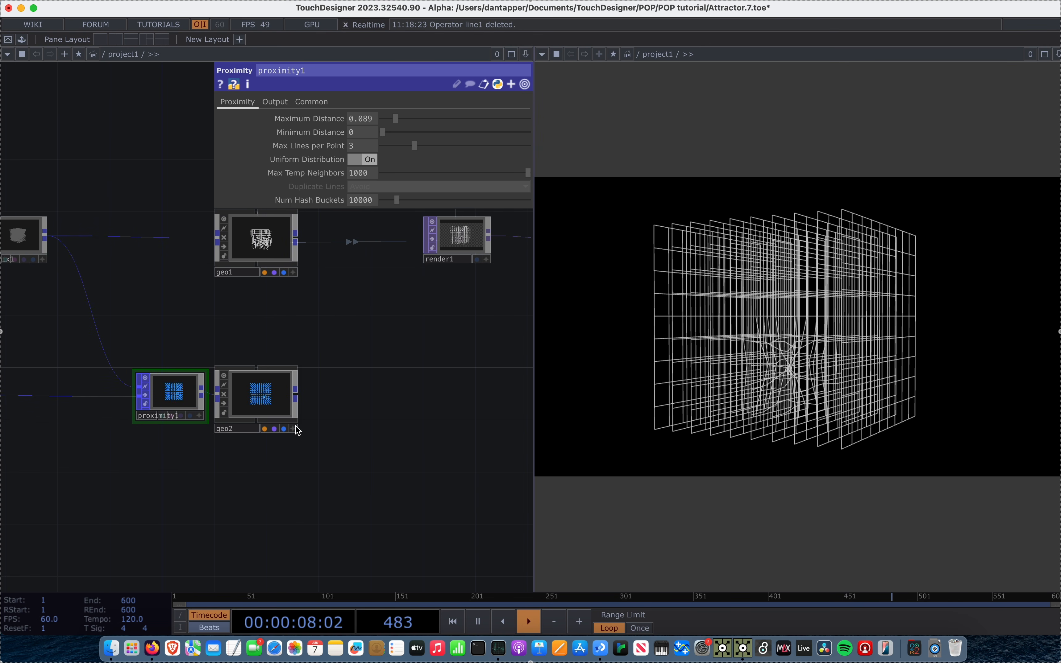
key("Tab")
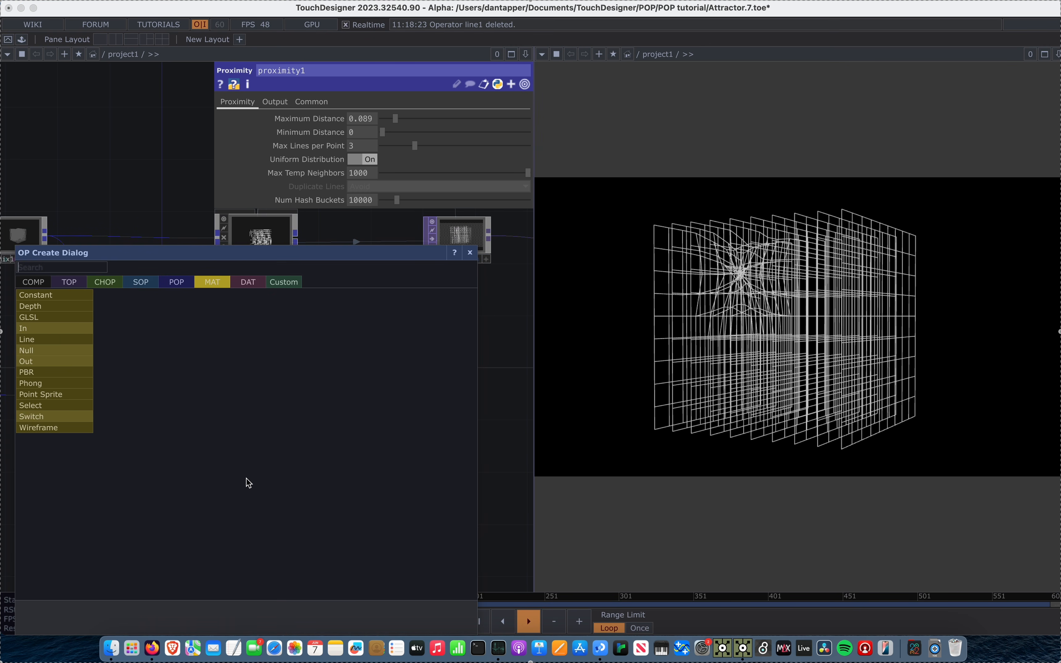
left_click(50, 295)
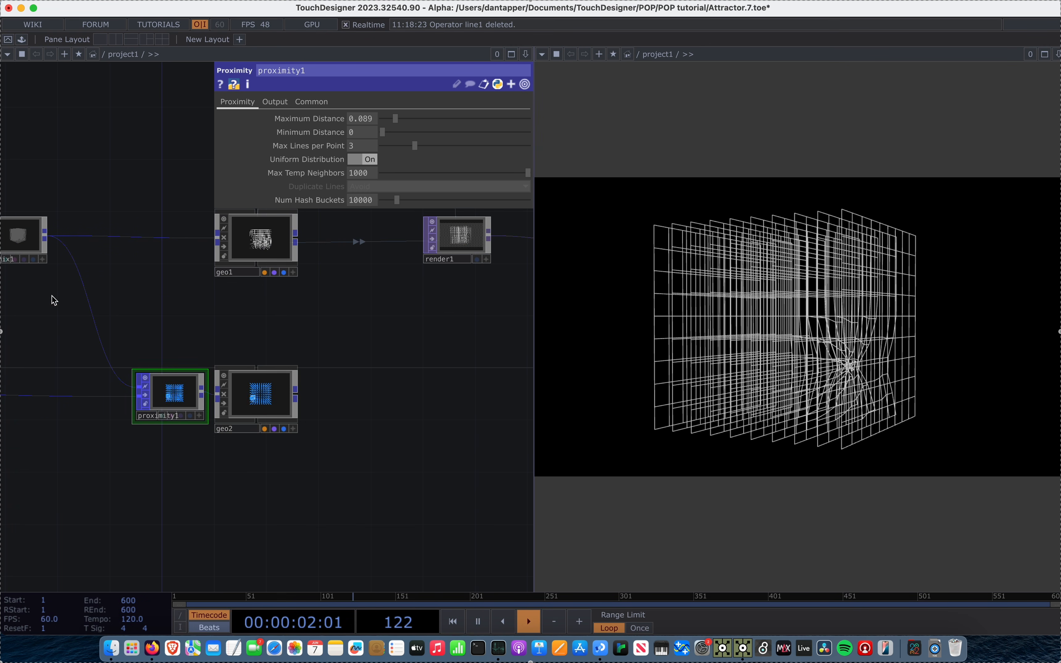
left_click(253, 494)
left_click_drag(253, 494, 243, 404)
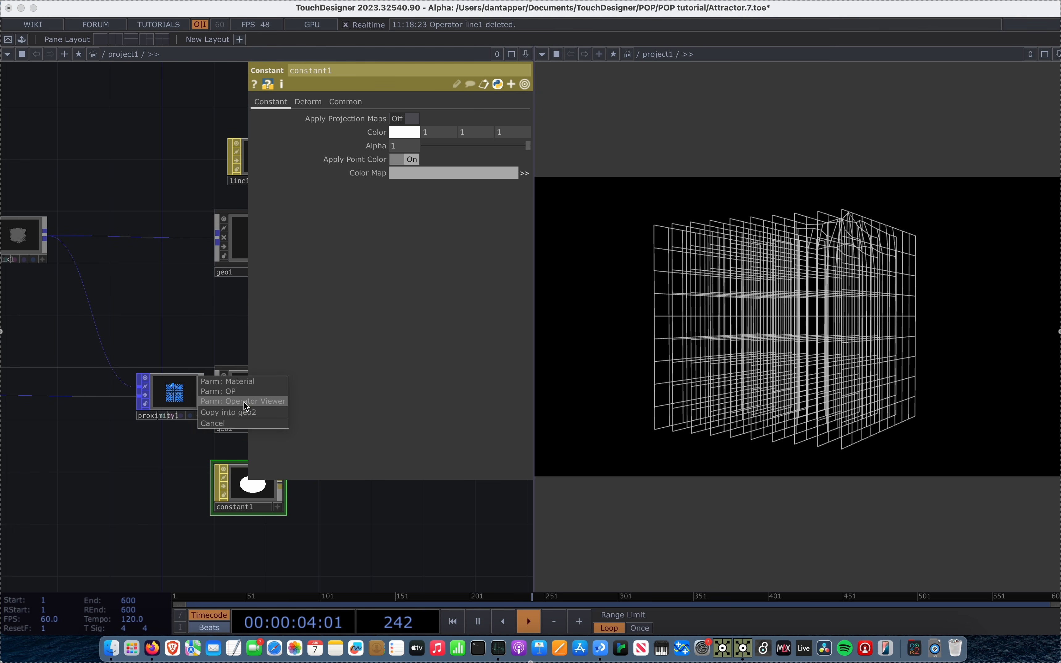
left_click(237, 384)
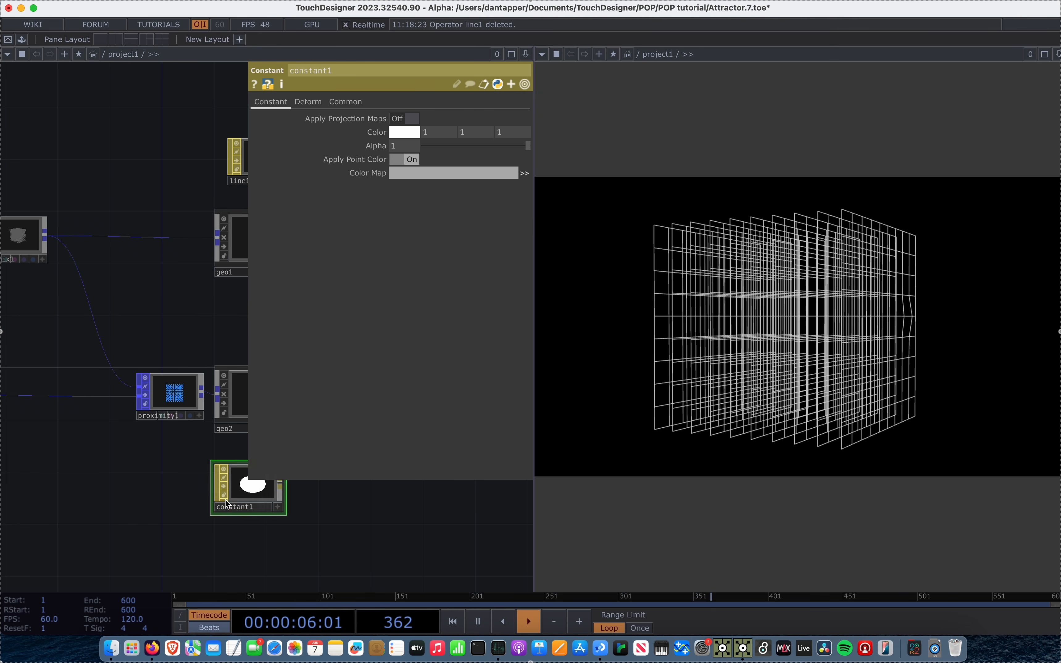
Set constant1's Color to the bright magenta swatch.
left_click(413, 131)
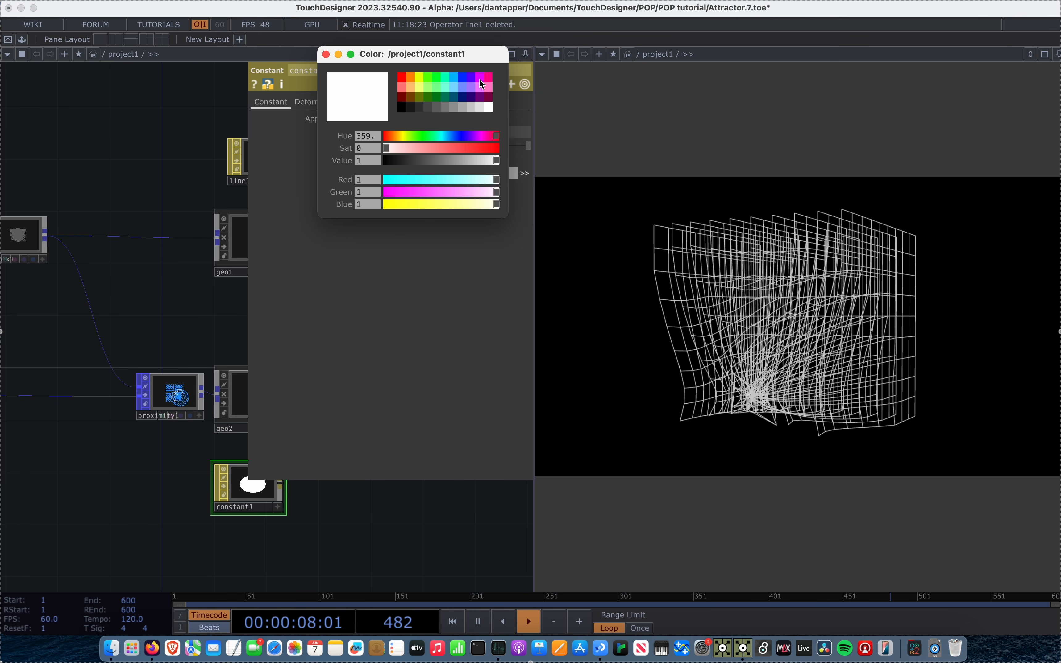
left_click(479, 79)
left_click(326, 54)
left_click_drag(227, 317, 97, 314)
key("p")
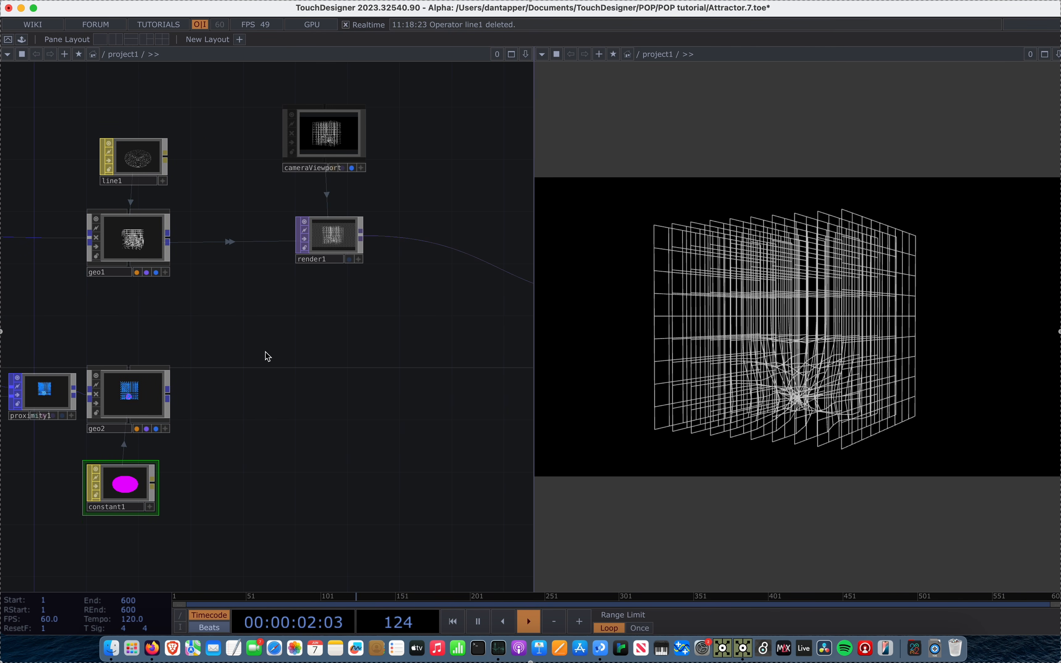
Try rendering both geometries in render1 by setting its Geometry to geo*.
left_click(339, 238)
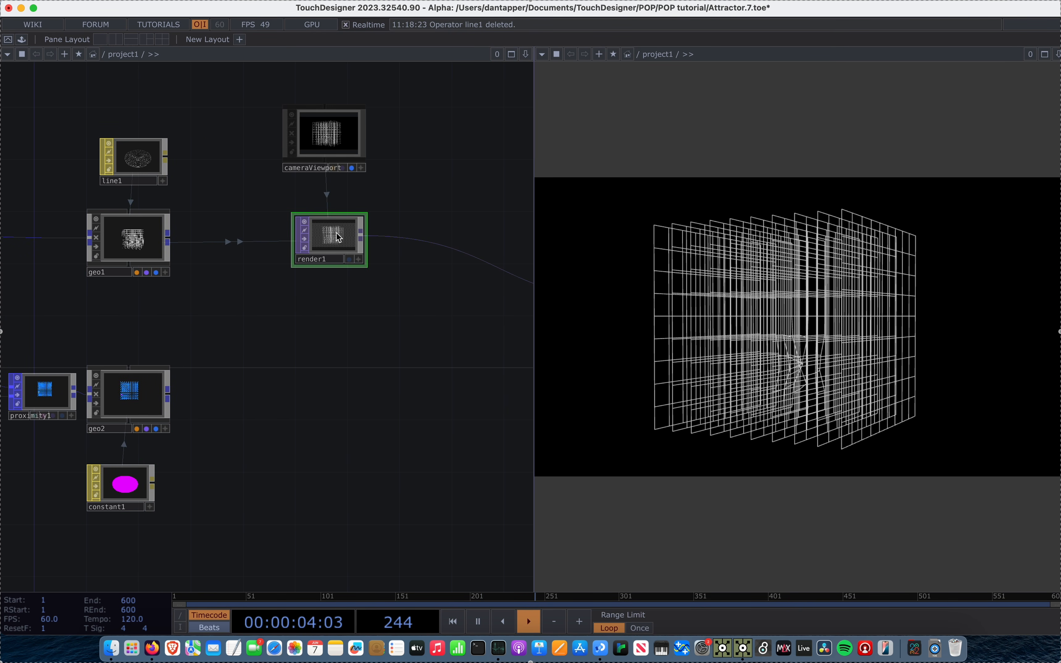
key("p")
left_click(451, 147)
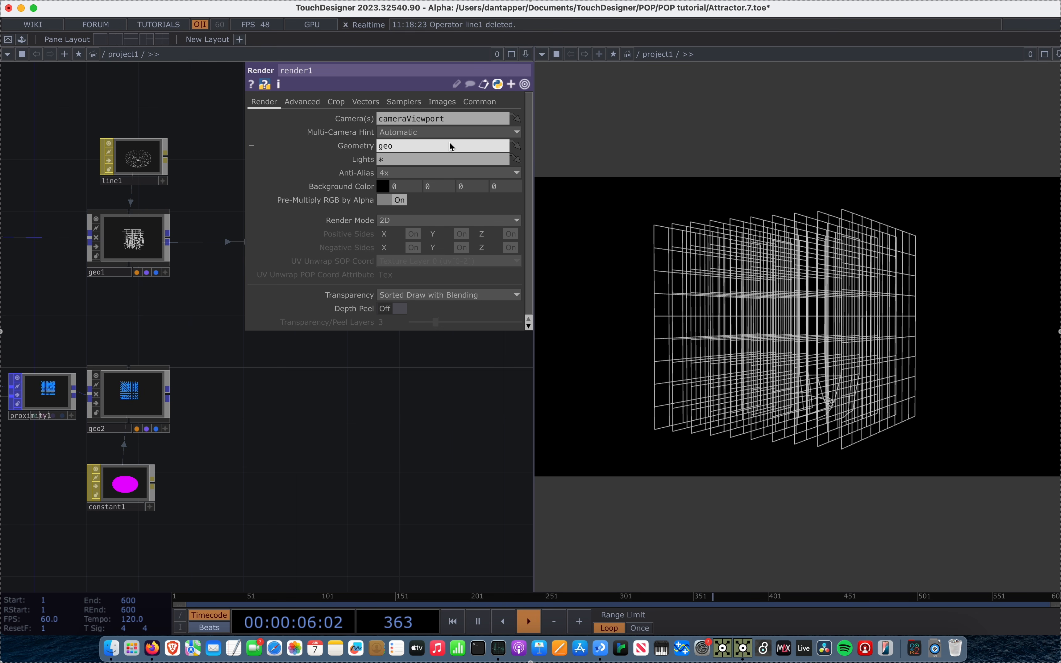
type("*")
key("Return")
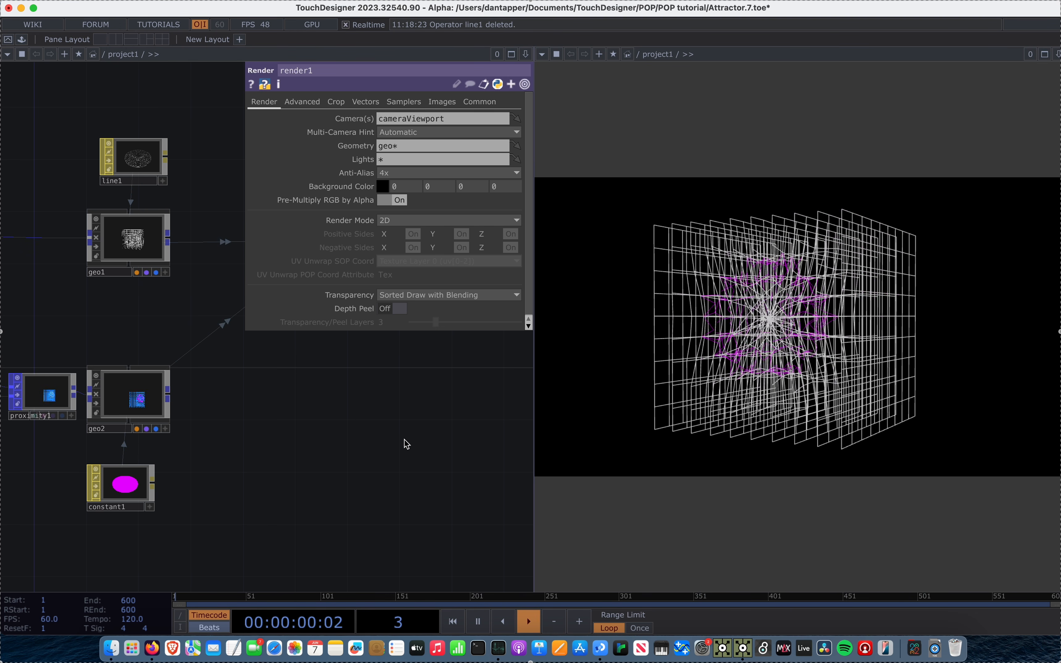
Turn on Draw Points for the line1 material.
left_click(134, 158)
key("p")
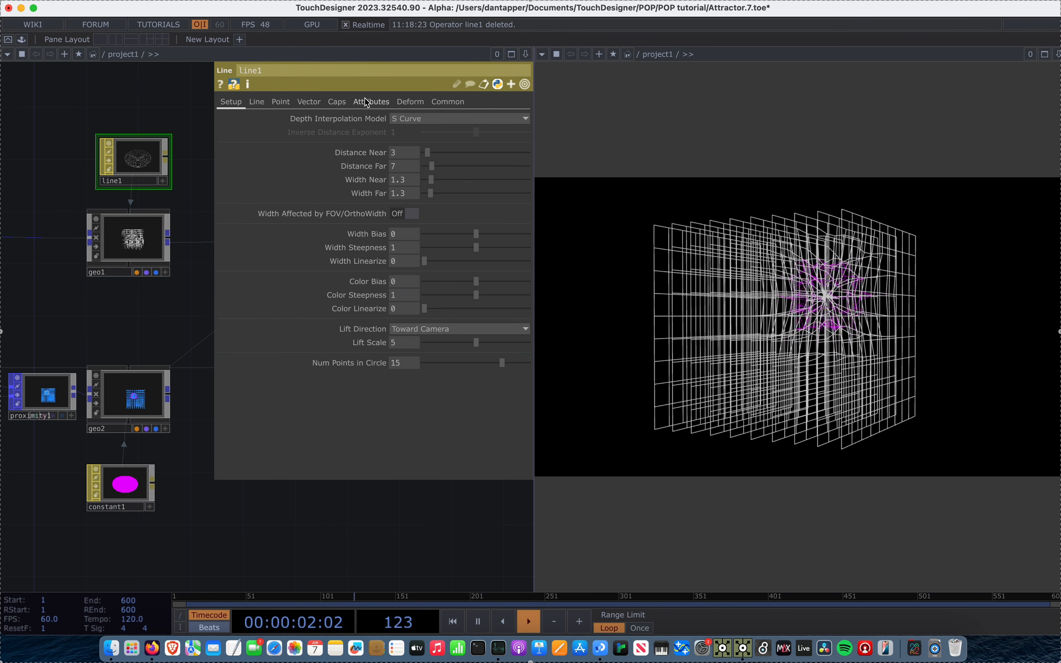
left_click(281, 102)
left_click(414, 121)
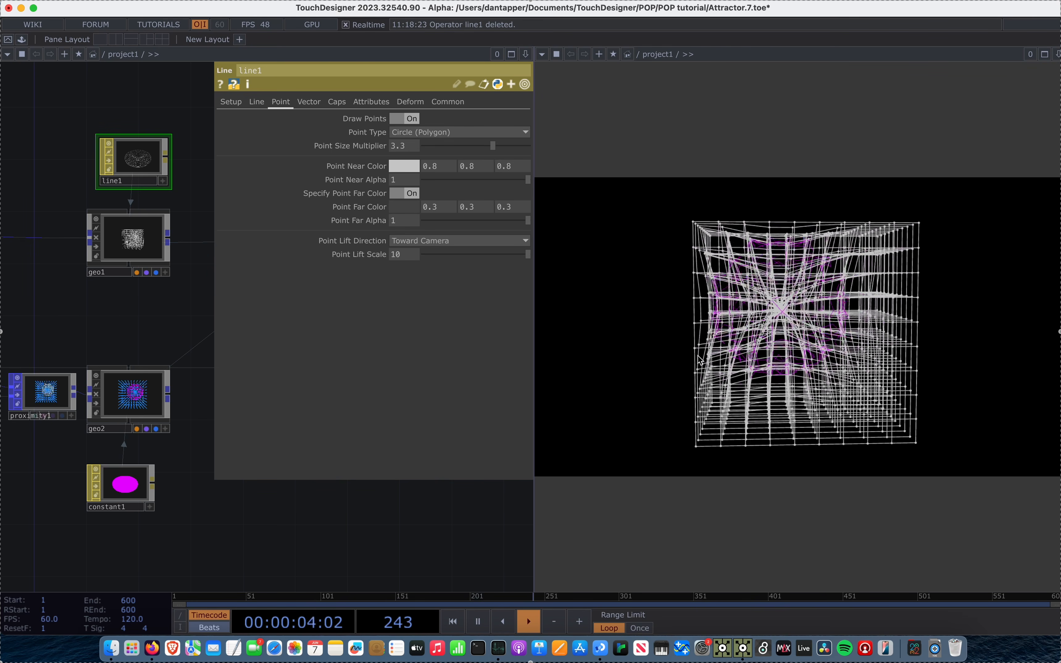
Thin line1's lines by setting Width Near to 0.6 and Width Far to 0.1.
left_click(256, 102)
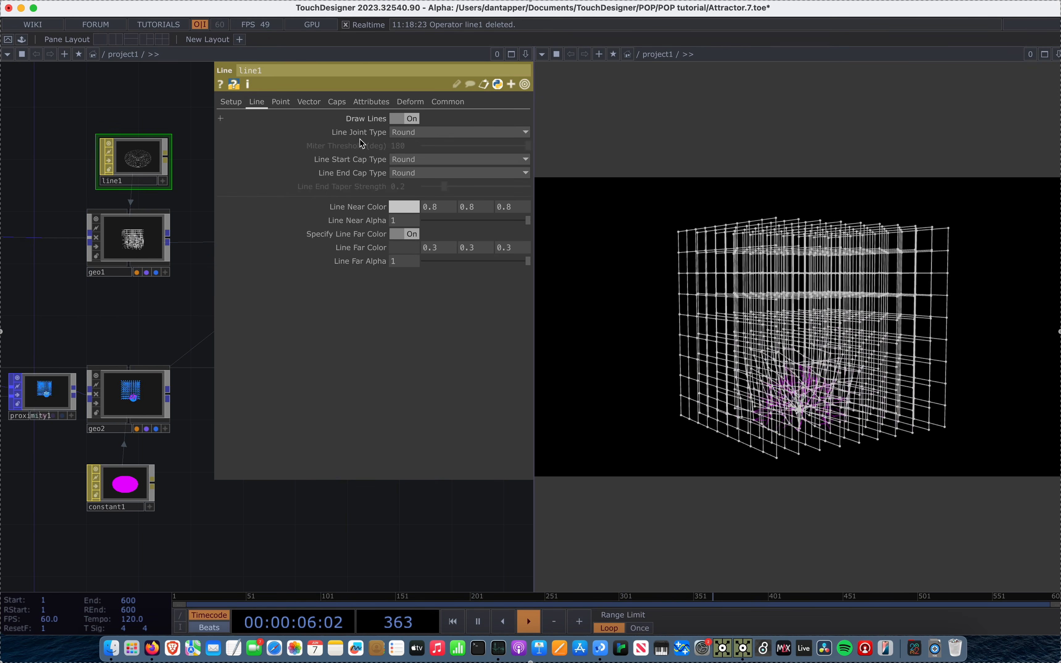
left_click(231, 102)
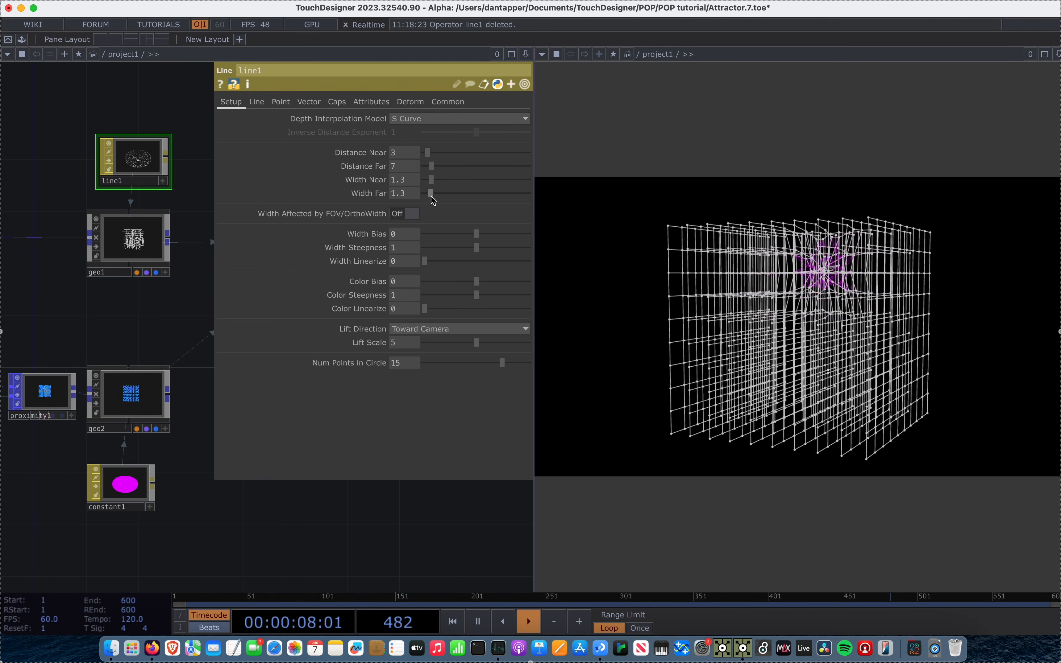
left_click_drag(431, 180, 423, 180)
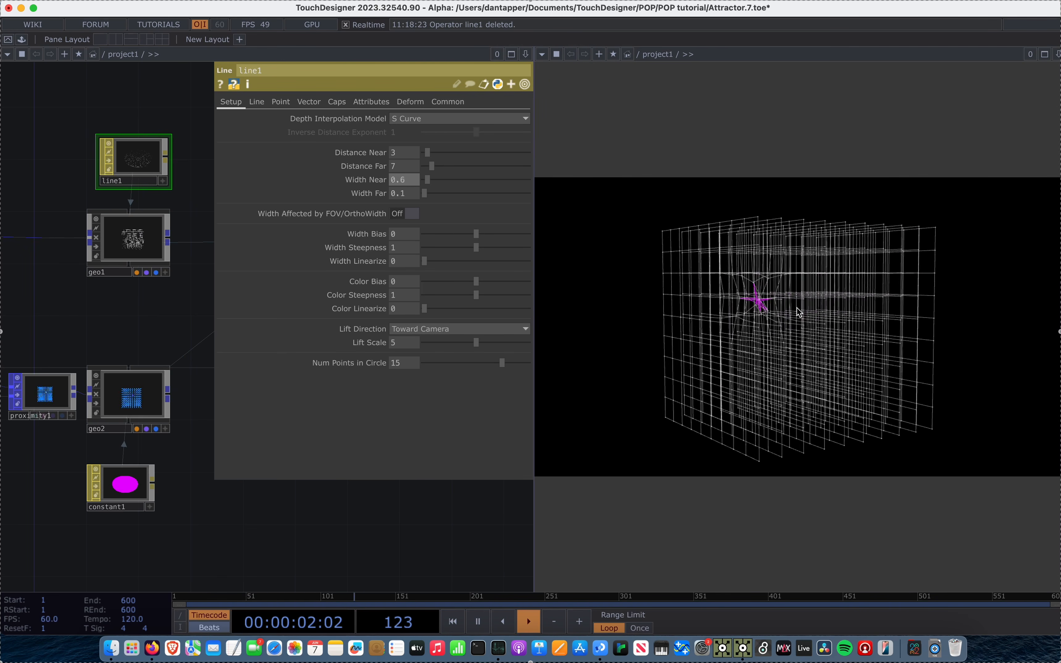
Set line1's Point Size Multiplier to 4.79.
left_click(281, 102)
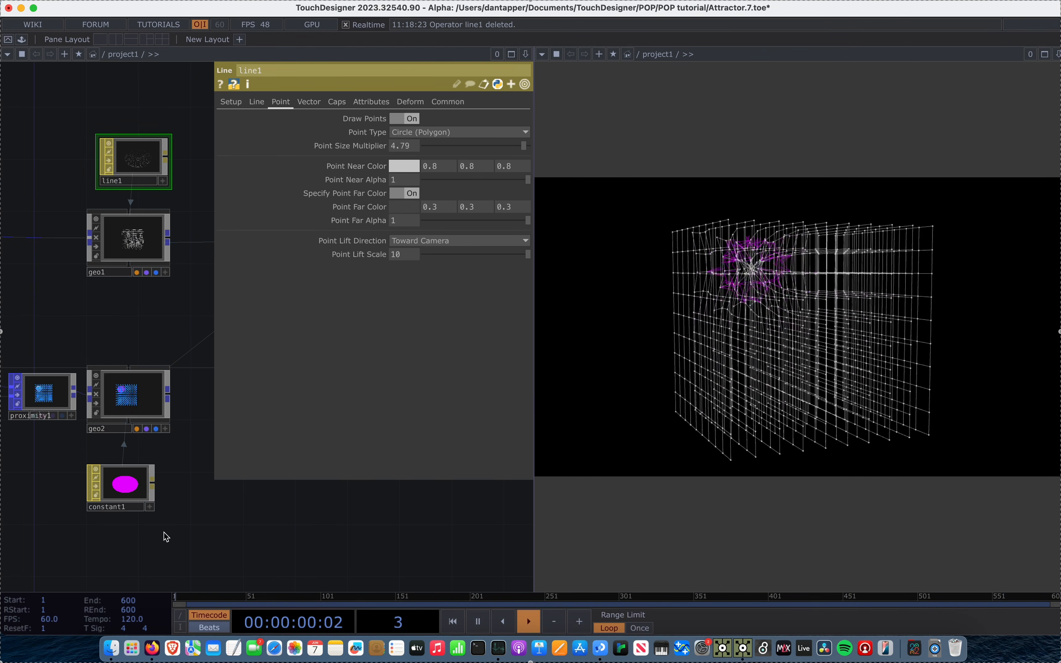
left_click_drag(191, 515, 179, 515)
key("p")
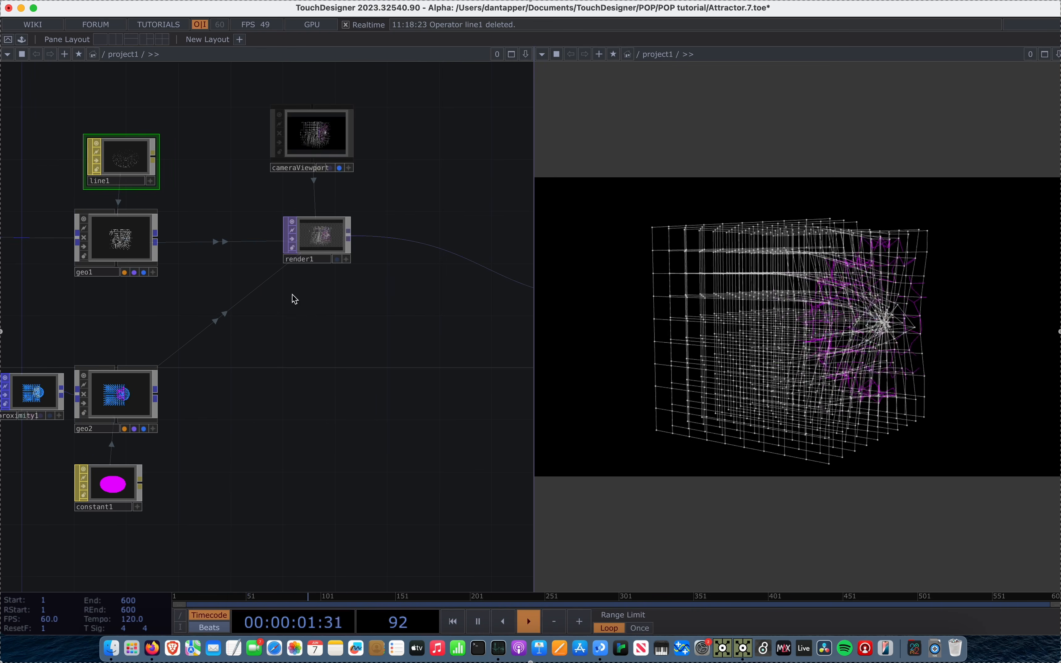
Set render1's Geometry to geo1.
left_click(331, 237)
key("p")
left_click(399, 145)
key("BackSpace")
type("1")
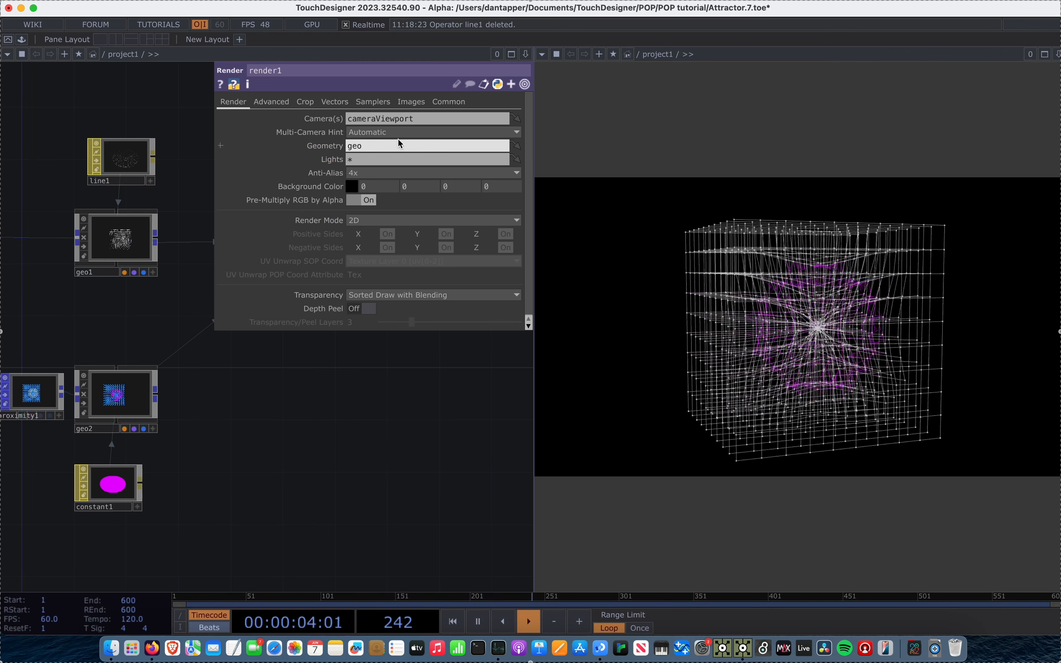
key("Return")
key("p")
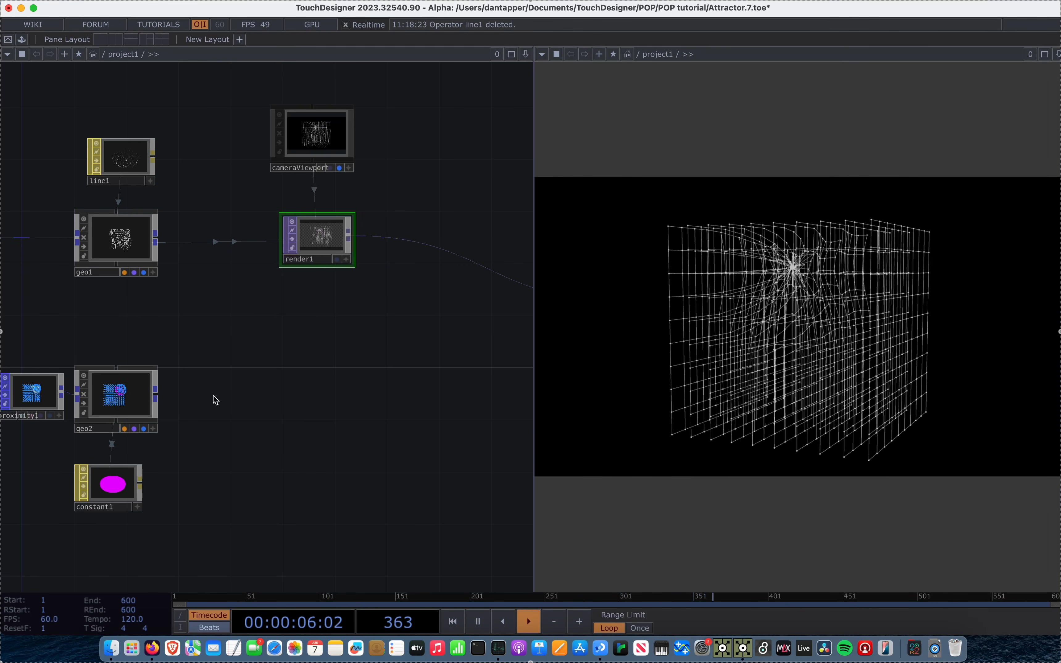
Duplicate render1 and place the copy beneath it, level with geo2.
key("ctrl+c")
key("ctrl+v")
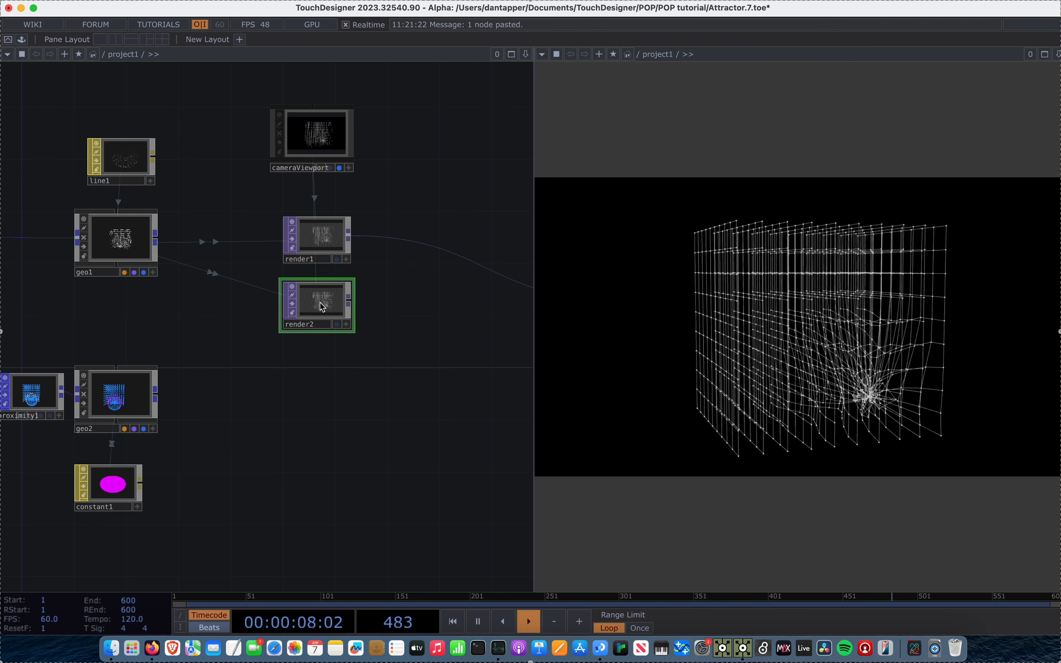
left_click(322, 405)
Set render2's Geometry to geo2.
key("p")
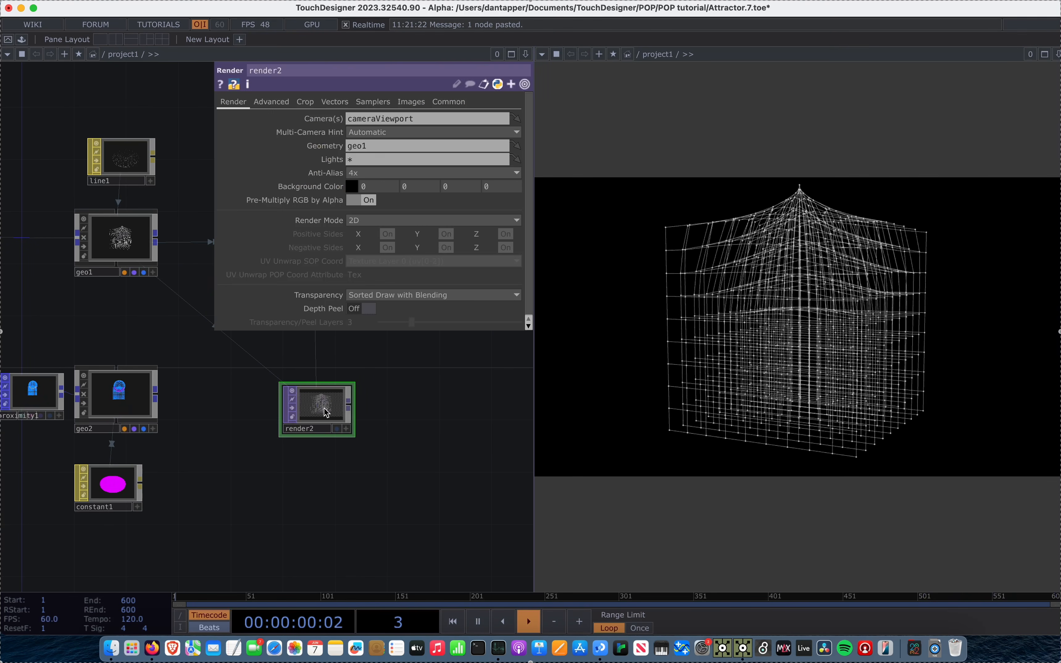
left_click(381, 145)
key("BackSpace")
type("2")
key("Return")
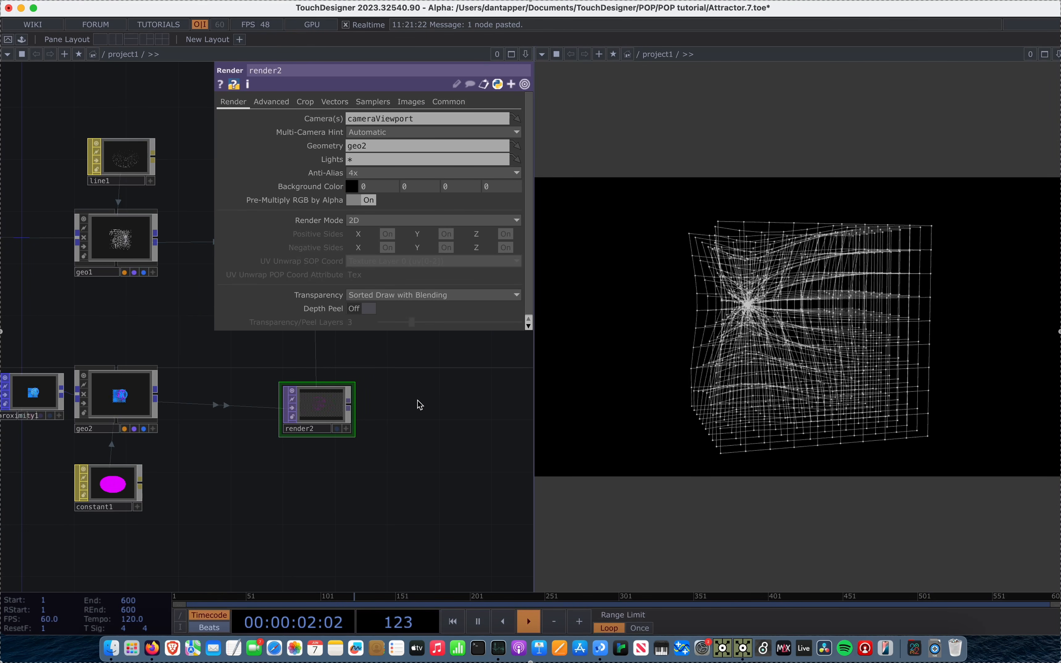
scroll(296, 433, "down", 5)
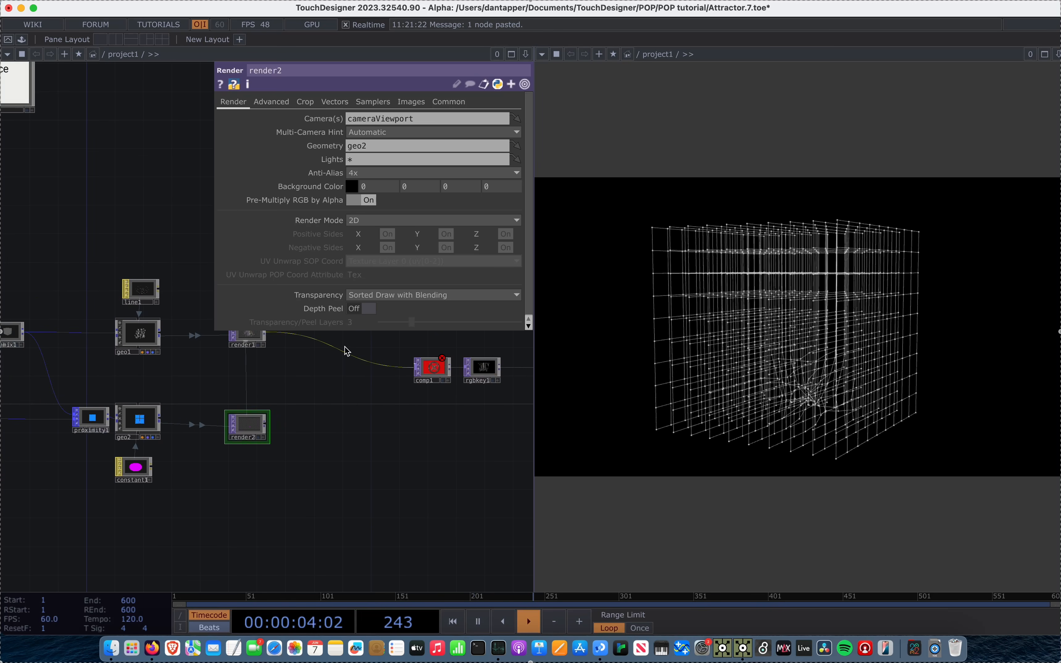
Delete the existing comp1 and insert a new Composite TOP between render1 and rgbkey1.
left_click(414, 380)
key("Delete")
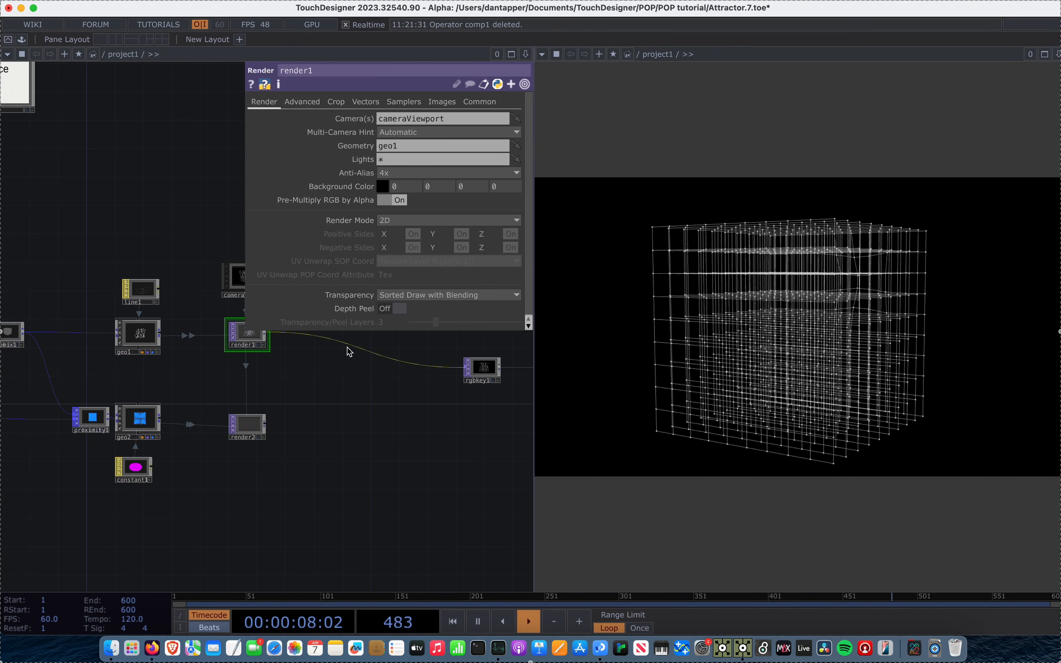
right_click(356, 346)
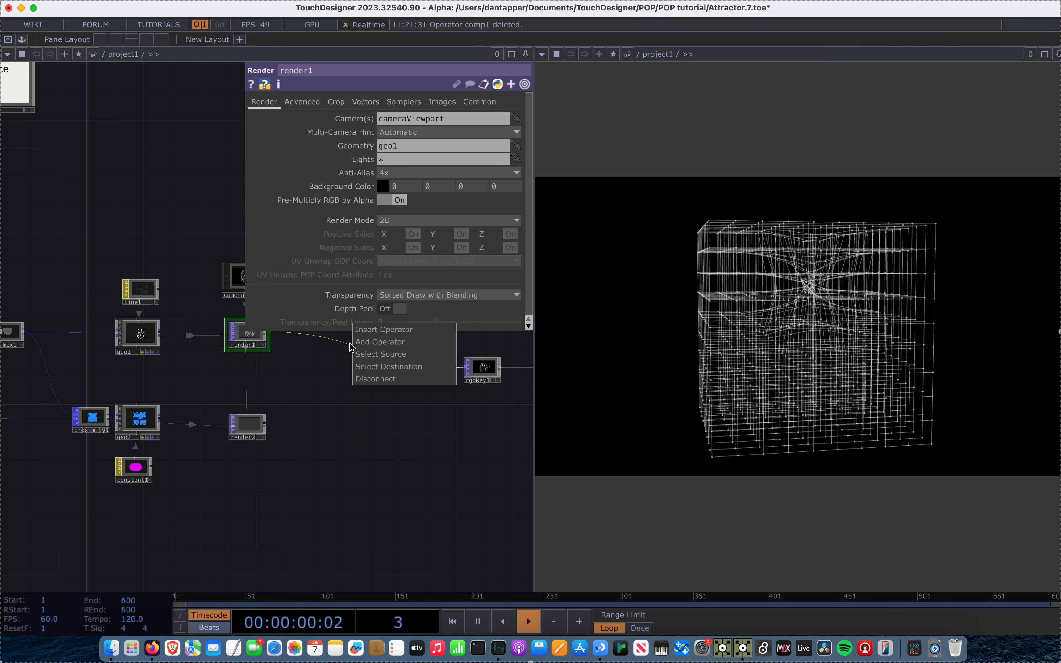
left_click(377, 331)
type("co")
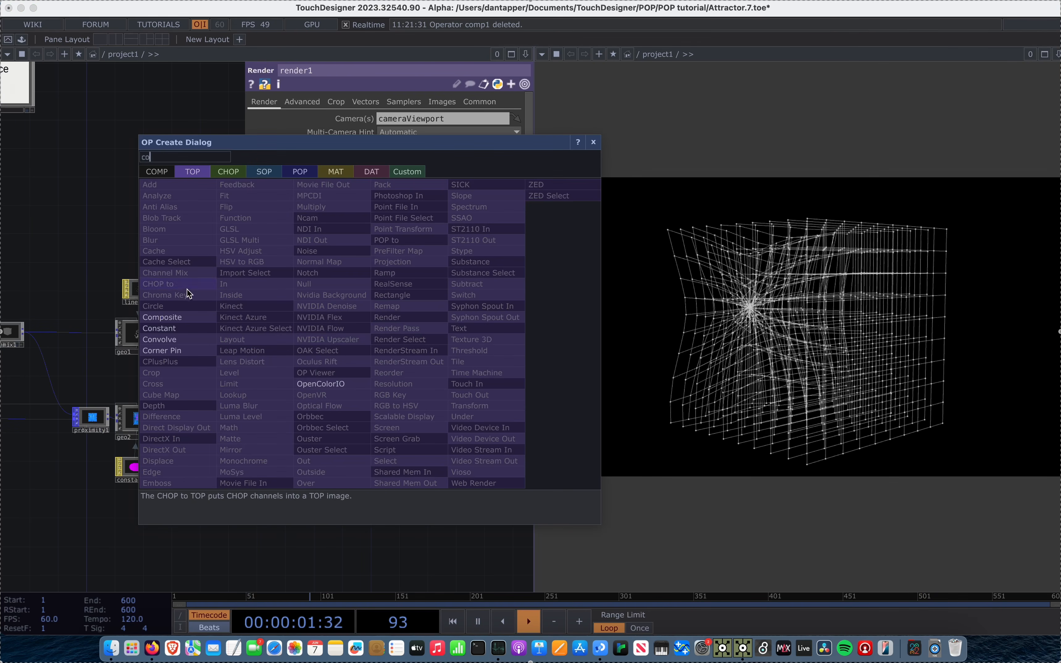
left_click(161, 317)
left_click(420, 371)
Connect render2 as the second input of comp1 and set its Operation to Over.
left_click_drag(265, 424, 403, 368)
left_click_drag(414, 426, 364, 490)
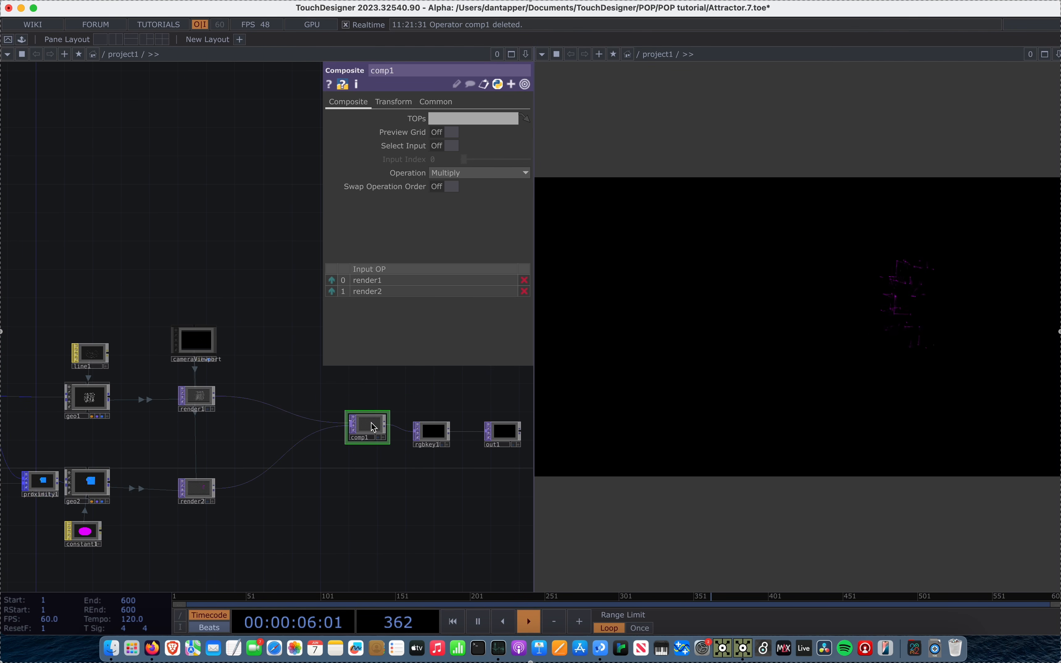
left_click(490, 175)
left_click(515, 289)
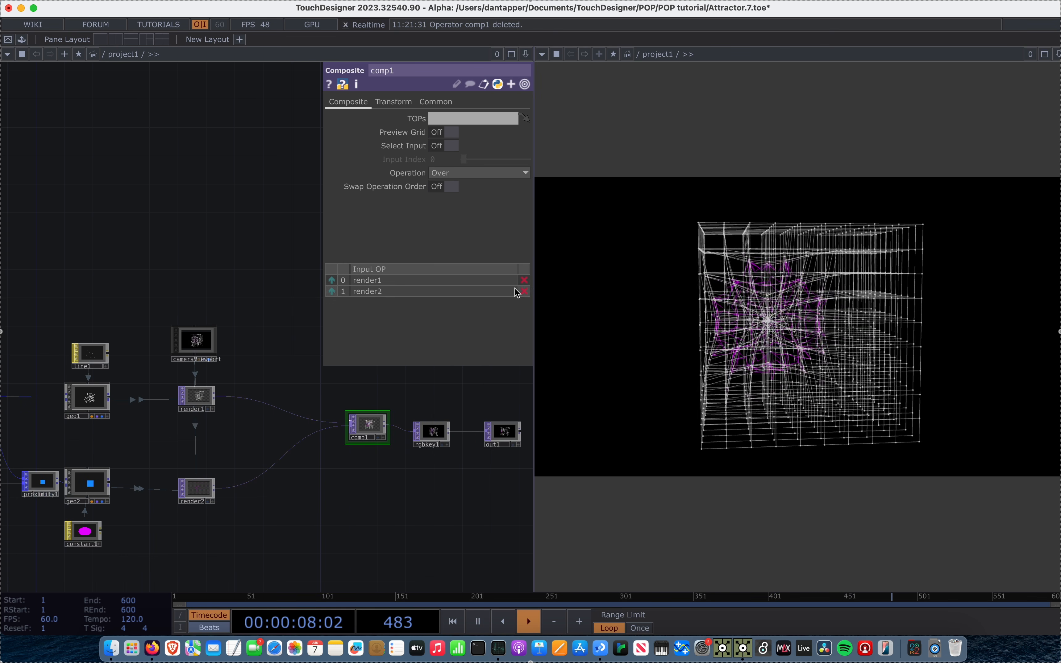
Insert a Bloom TOP into the connection between render2 and comp1.
right_click(245, 489)
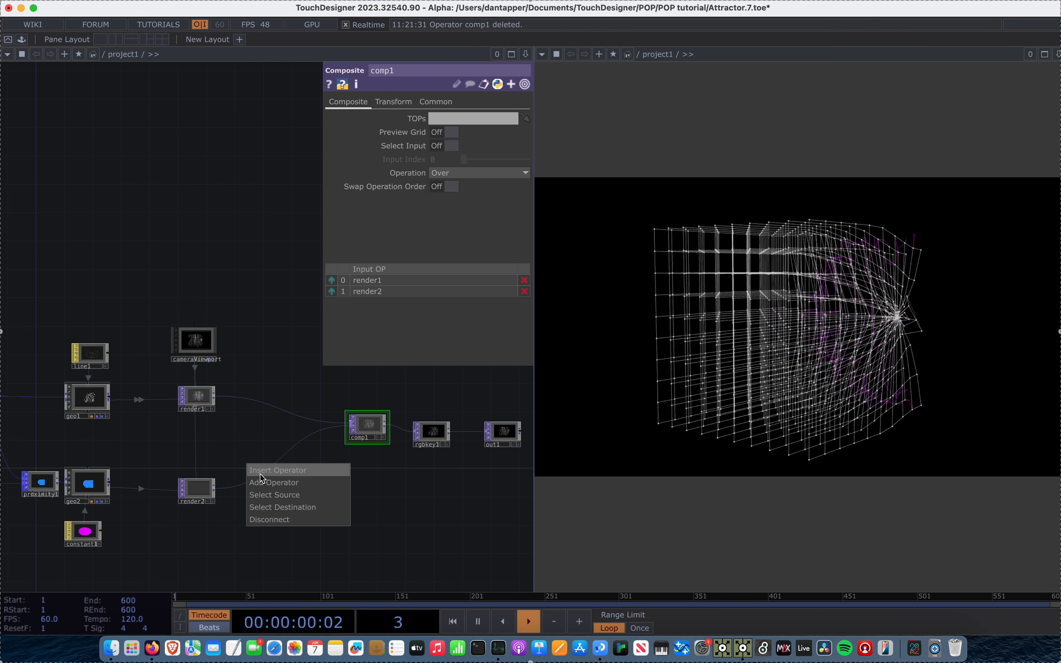
left_click(263, 478)
type("bl")
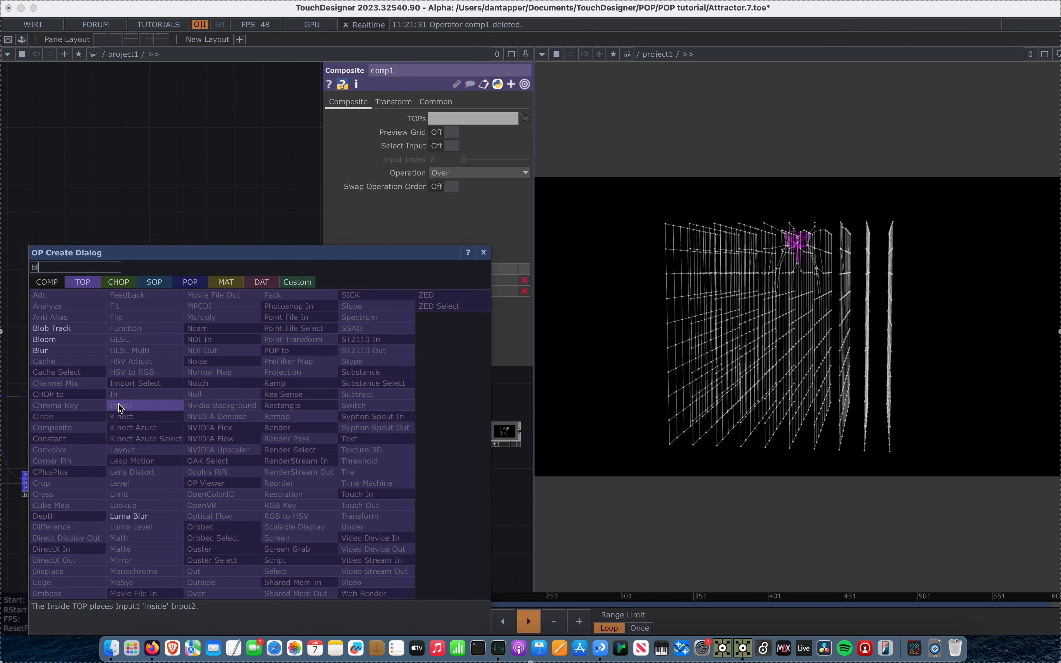
left_click(45, 339)
left_click(255, 488)
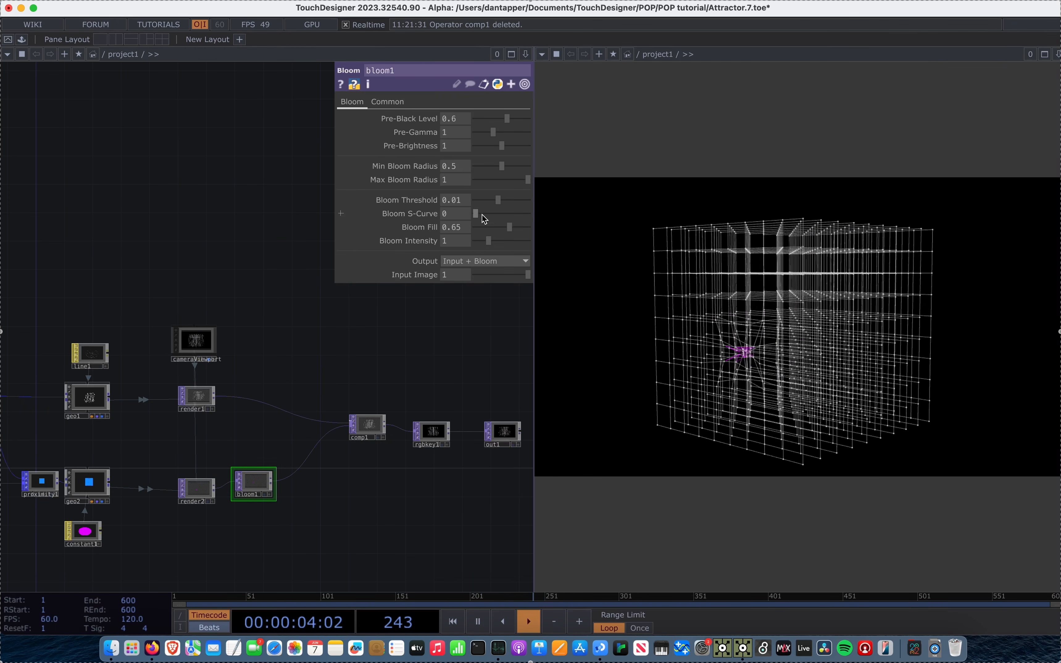
Wire bloom1 directly into rgbkey1, with its Pre-Black Level at 0.4 and Bloom Intensity at 2.46, and move comp1 clear of the wire.
left_click_drag(508, 119, 492, 120)
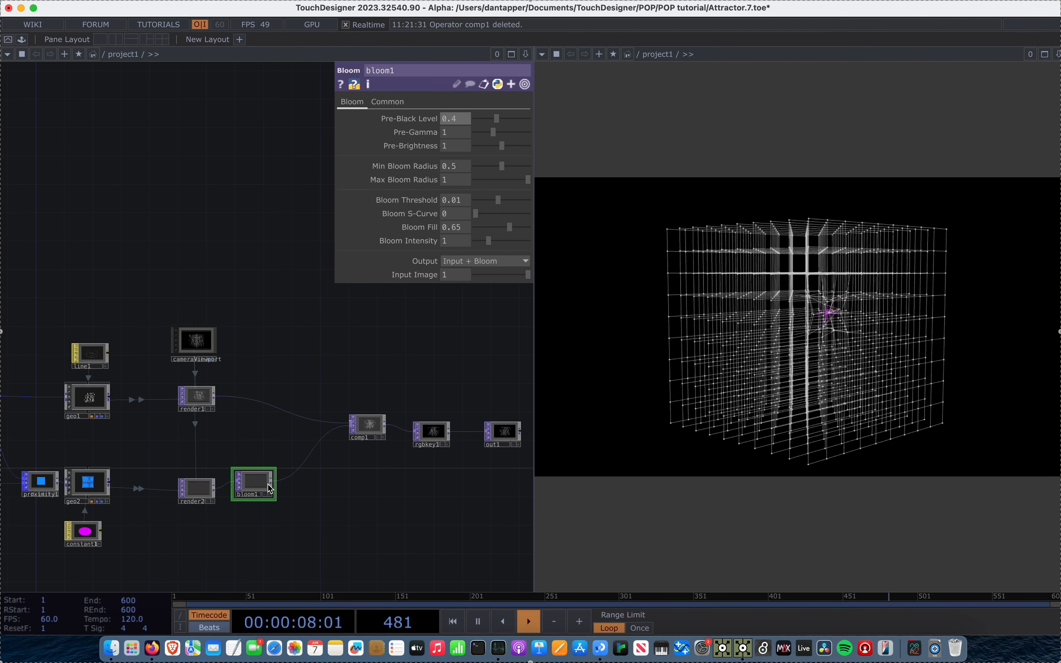
left_click_drag(275, 481, 407, 438)
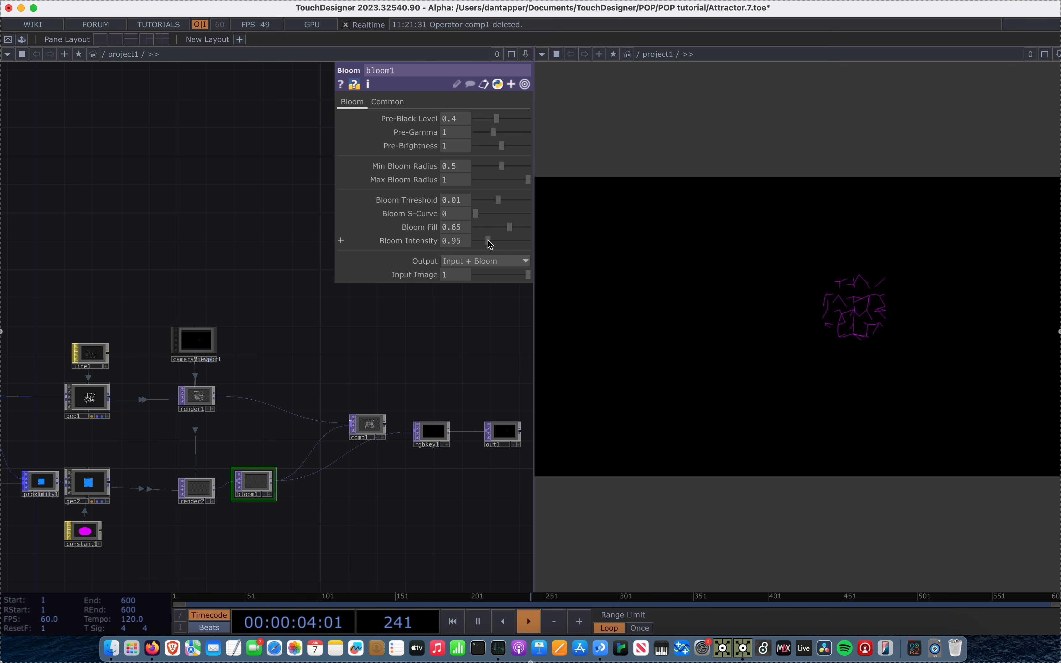
left_click_drag(367, 432, 367, 396)
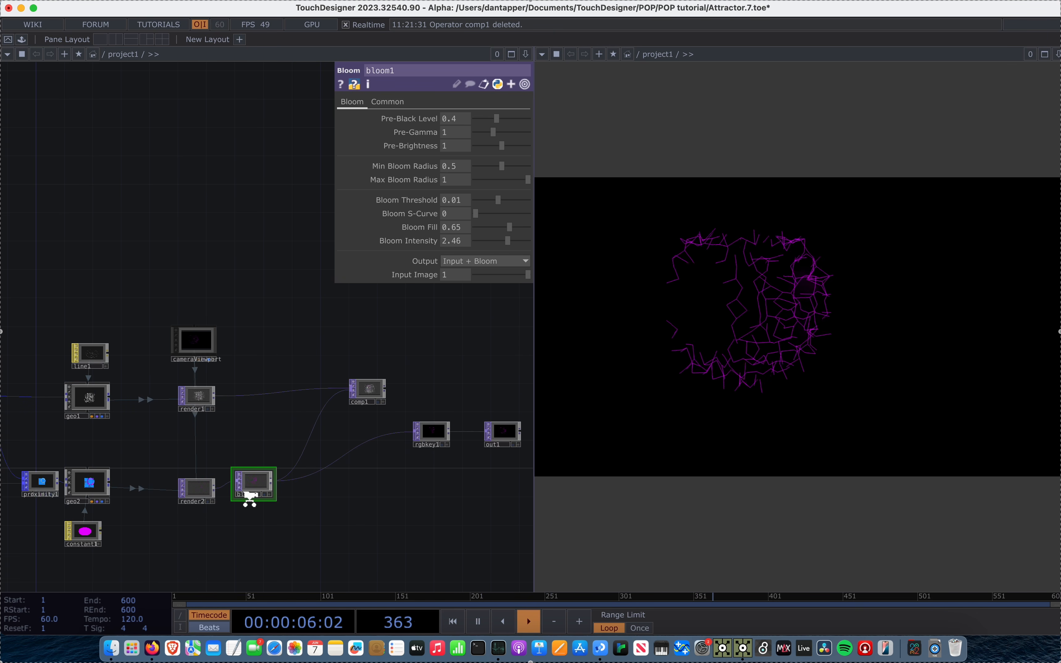
Set bloom1's Pre-Black Level to 0.05, Pre-Gamma to 2.96, Min Bloom Radius to 0.31 and Max Bloom Radius to 0.81.
scroll(250, 499, "up", 6)
left_click_drag(497, 121, 421, 140)
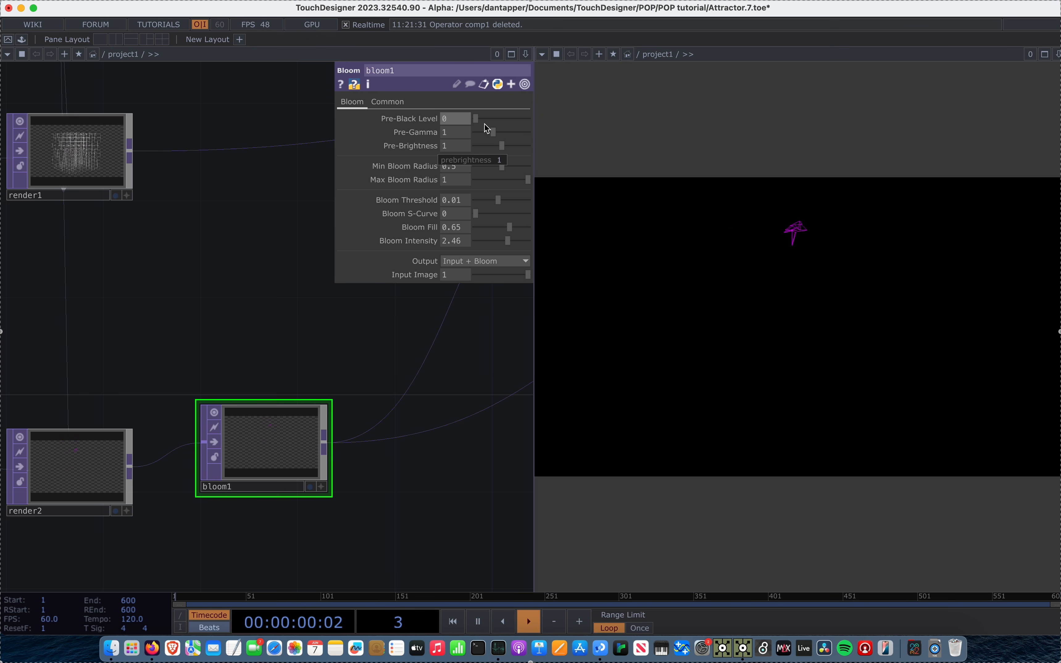
left_click_drag(493, 132, 518, 180)
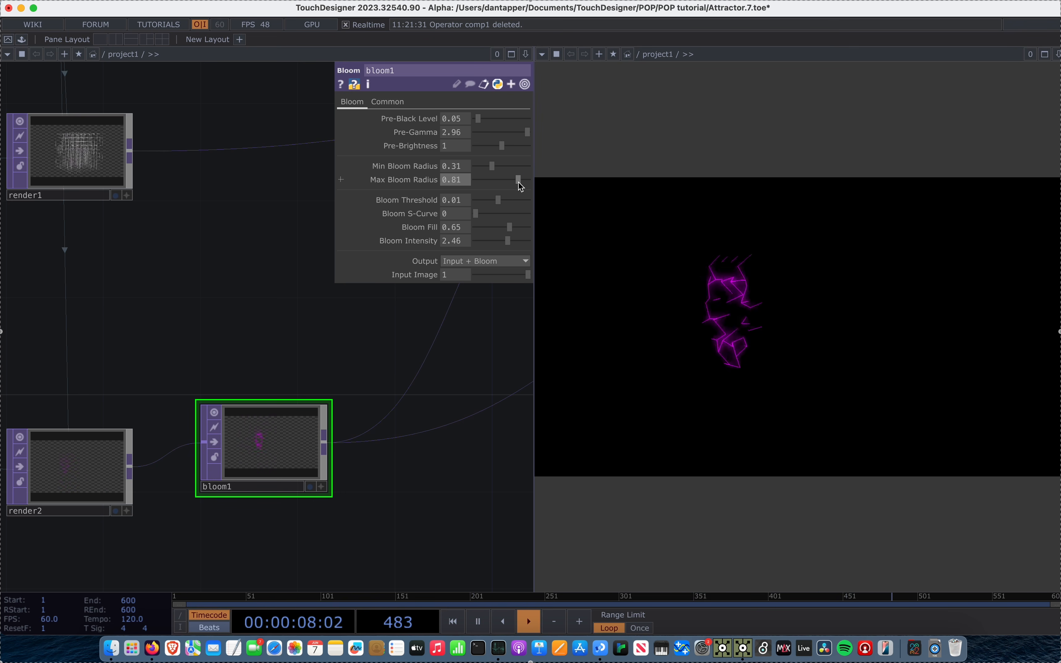
Set bloom1's Output to Bloom, Pre-Black Level 0.4, Min Bloom Radius 0.15, Max Bloom Radius 0.89, Bloom Threshold 0.0199 and Bloom S-Curve 0.19.
left_click(480, 261)
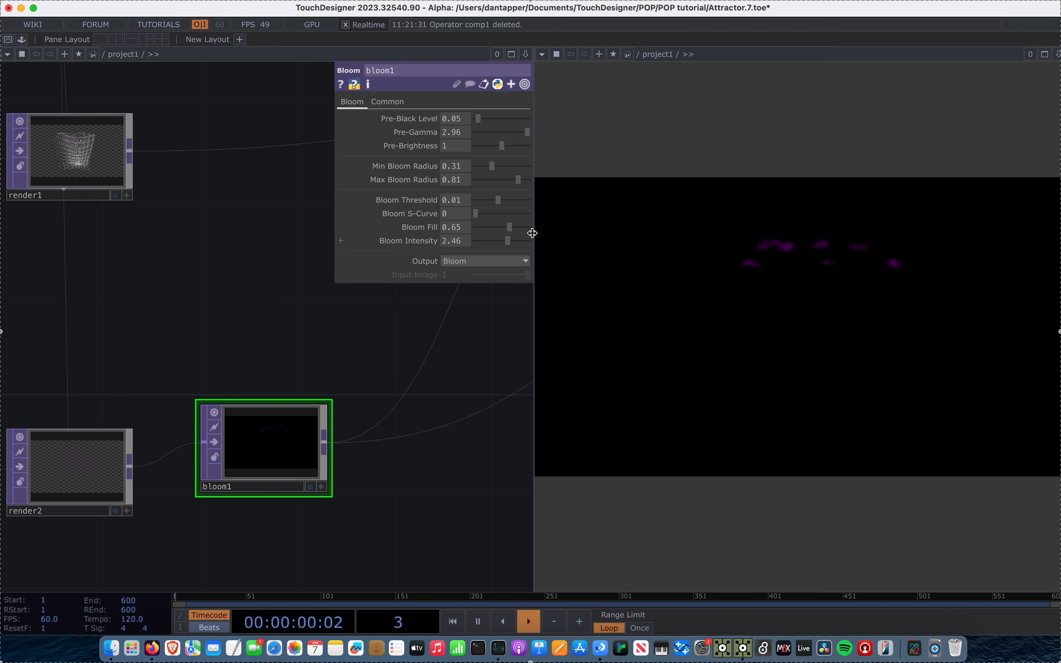
left_click_drag(492, 119, 504, 120)
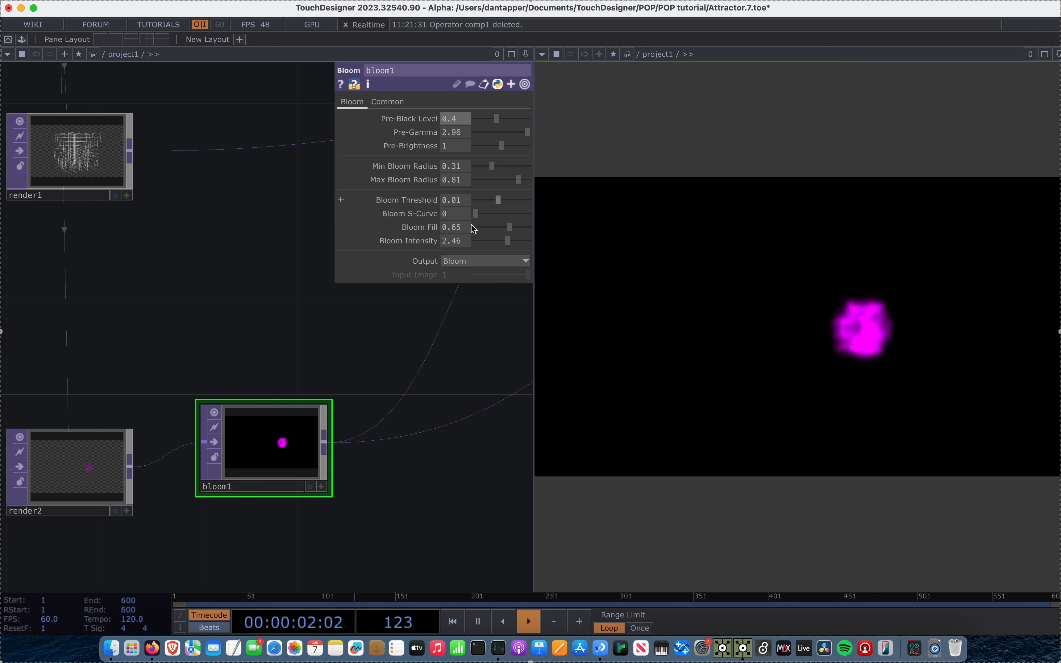
left_click_drag(491, 164, 487, 213)
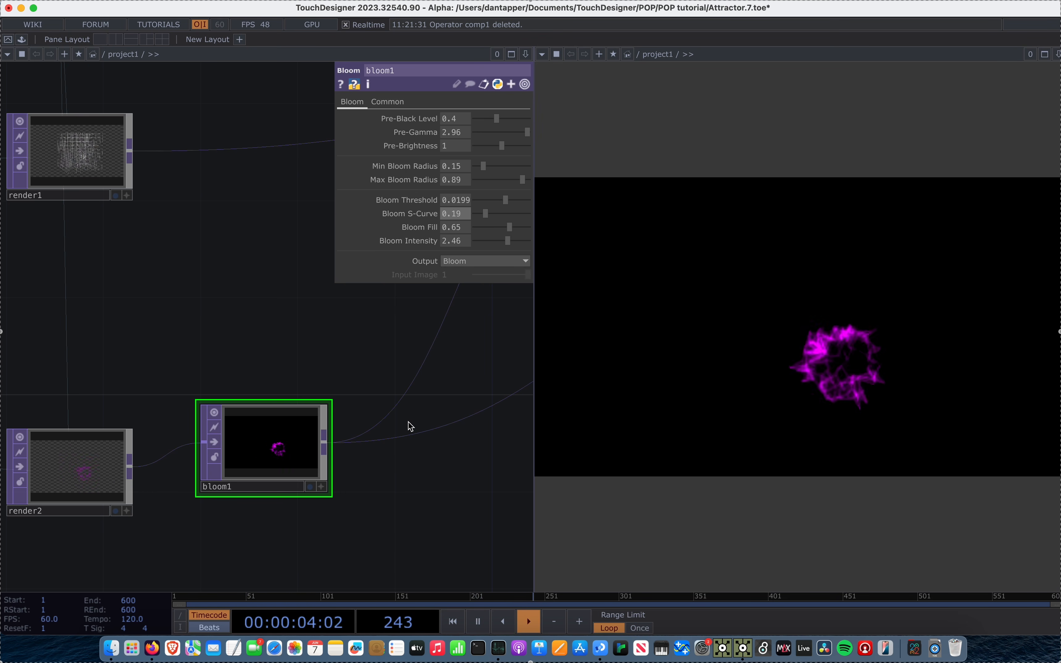
Reconnect comp1 to rgbkey1 in place of the direct bloom1 connection.
scroll(409, 422, "down", 5)
left_click_drag(432, 401, 388, 483)
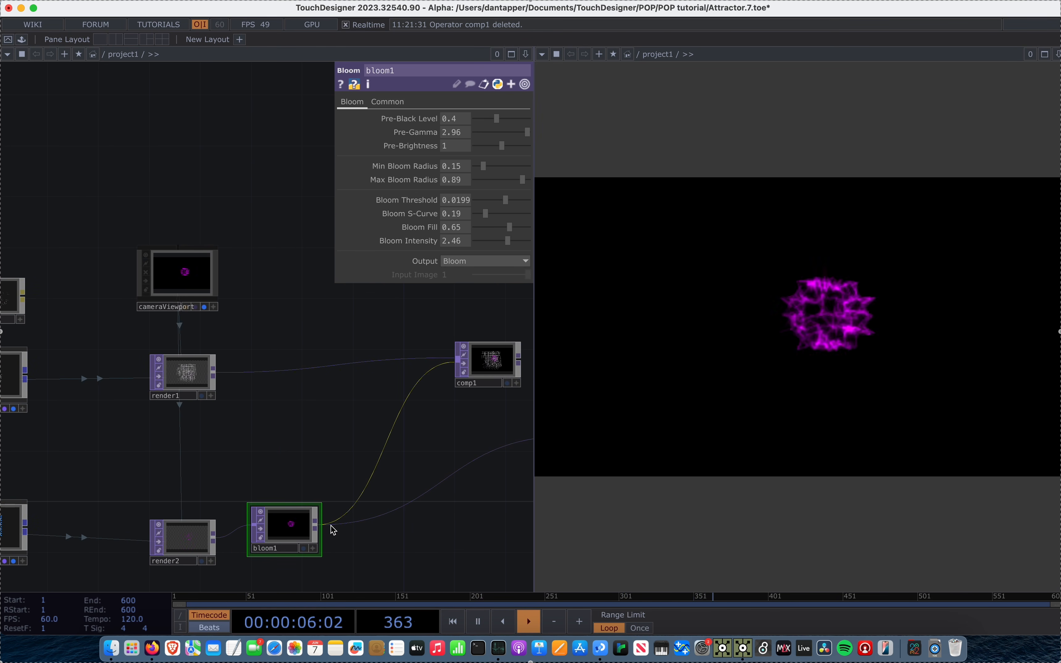
left_click_drag(507, 395, 435, 407)
left_click_drag(446, 366, 466, 445)
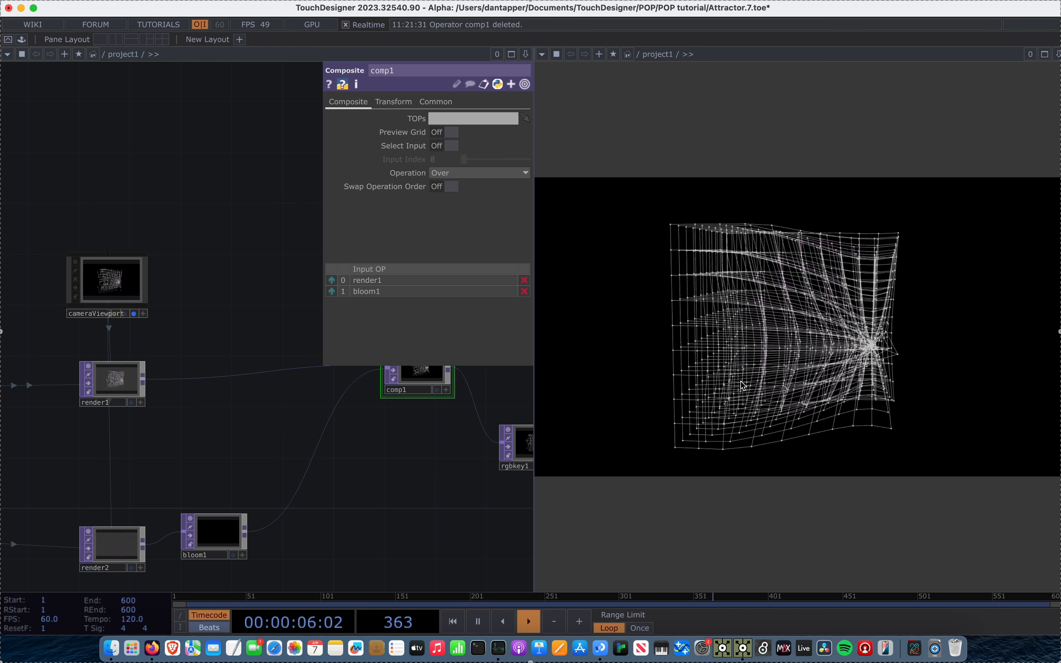
Set proximity1's Maximum Distance to 0.089.
left_click_drag(149, 476, 336, 451)
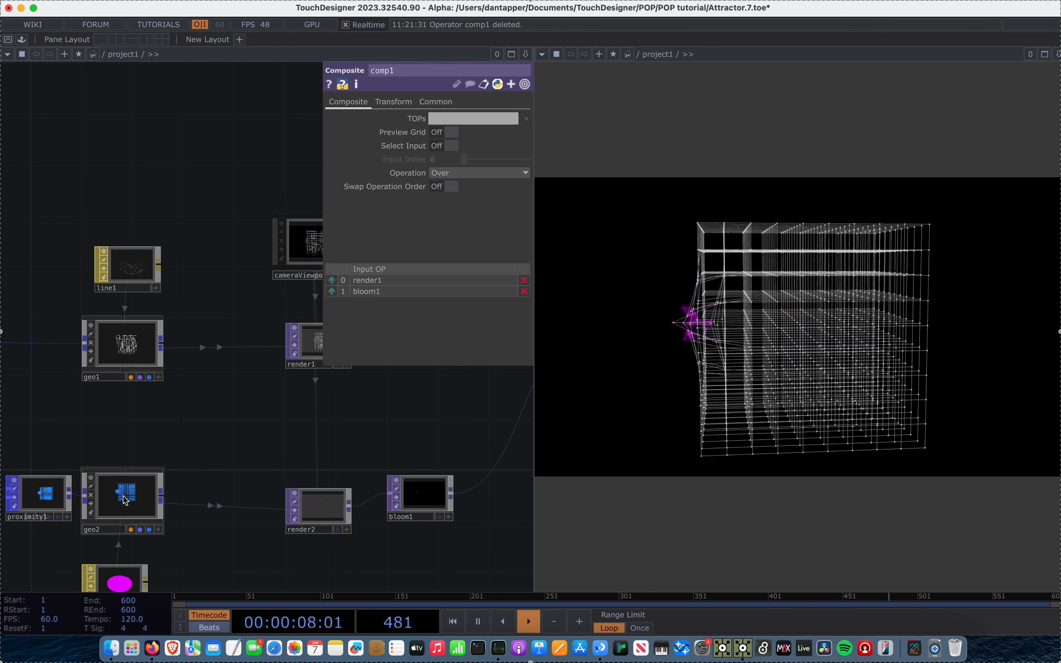
left_click(41, 494)
left_click_drag(467, 118, 467, 119)
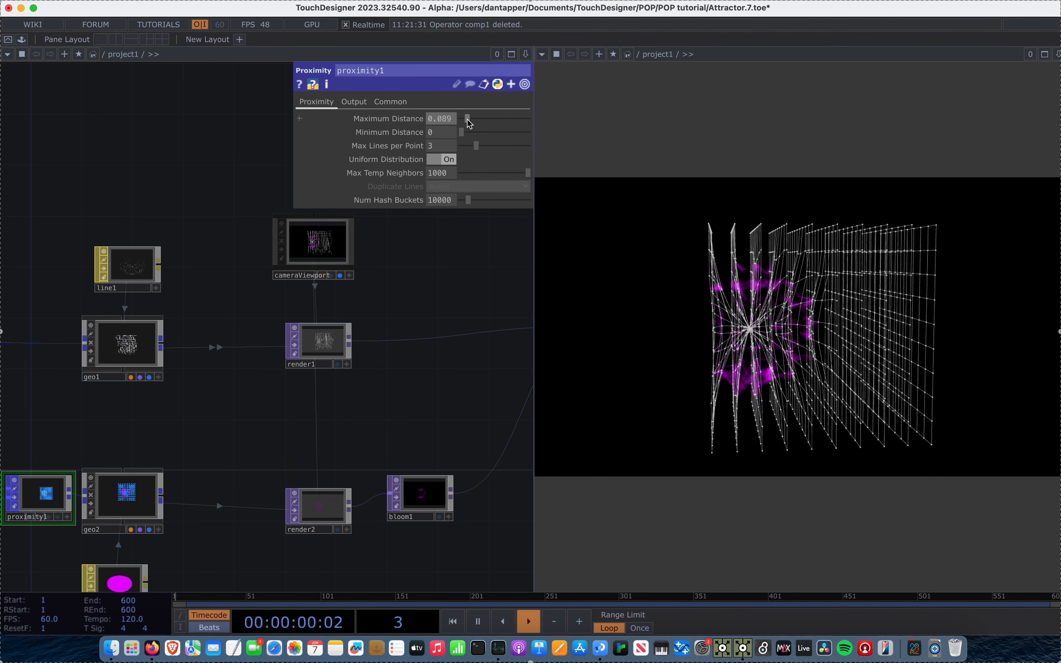
Save the project.
scroll(428, 287, "down", 6)
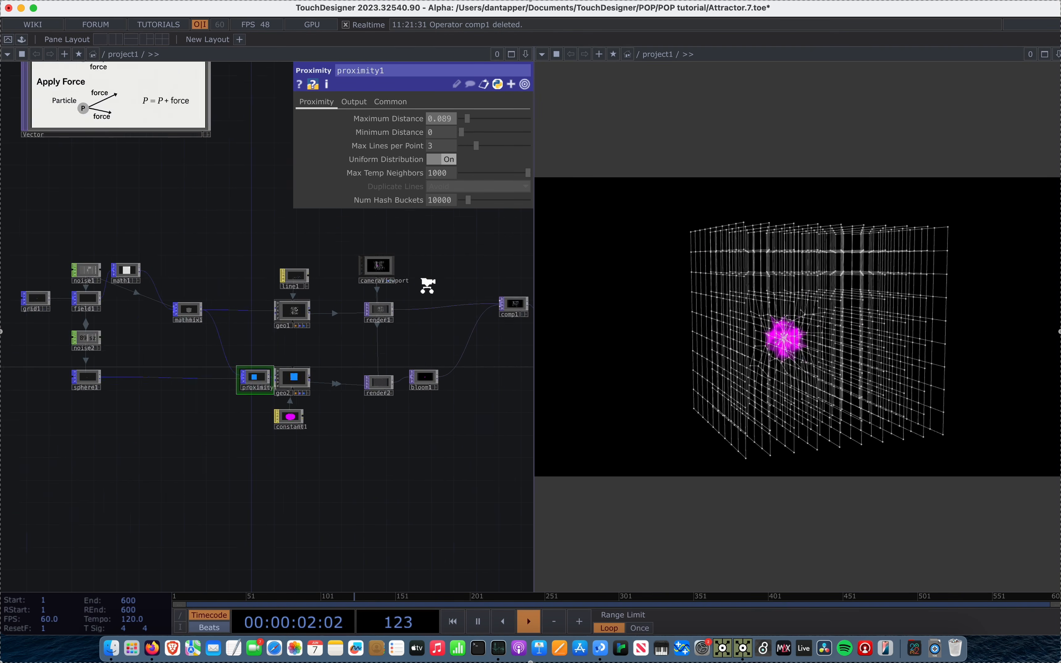
key("super+s")
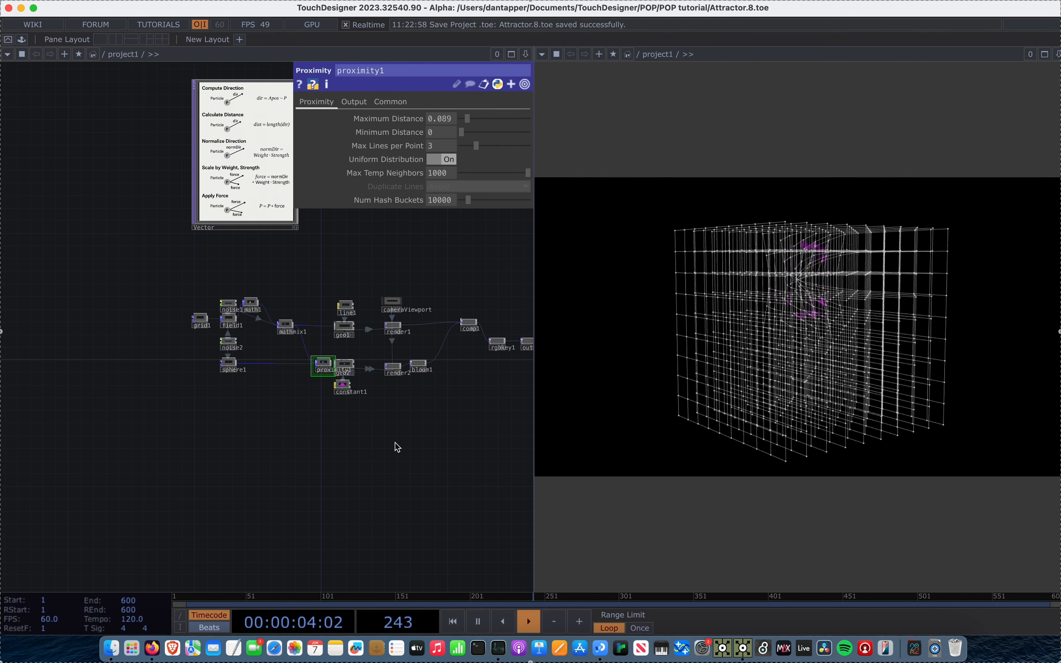
scroll(211, 405, "up", 2)
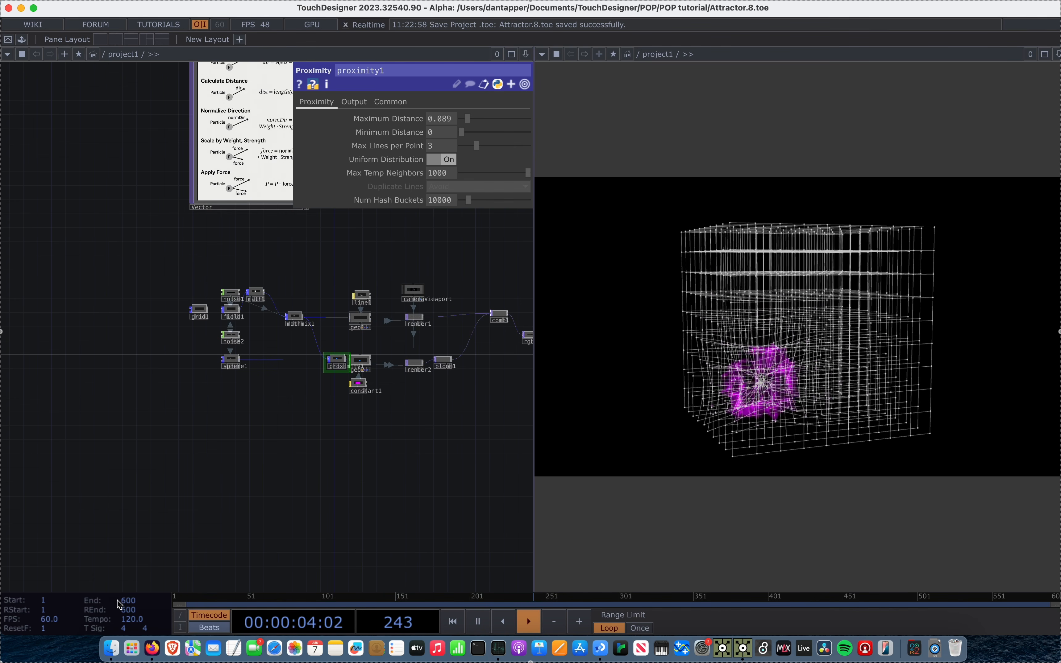
Switch to Finder and search the whole Mac for "dtap".
left_click(112, 648)
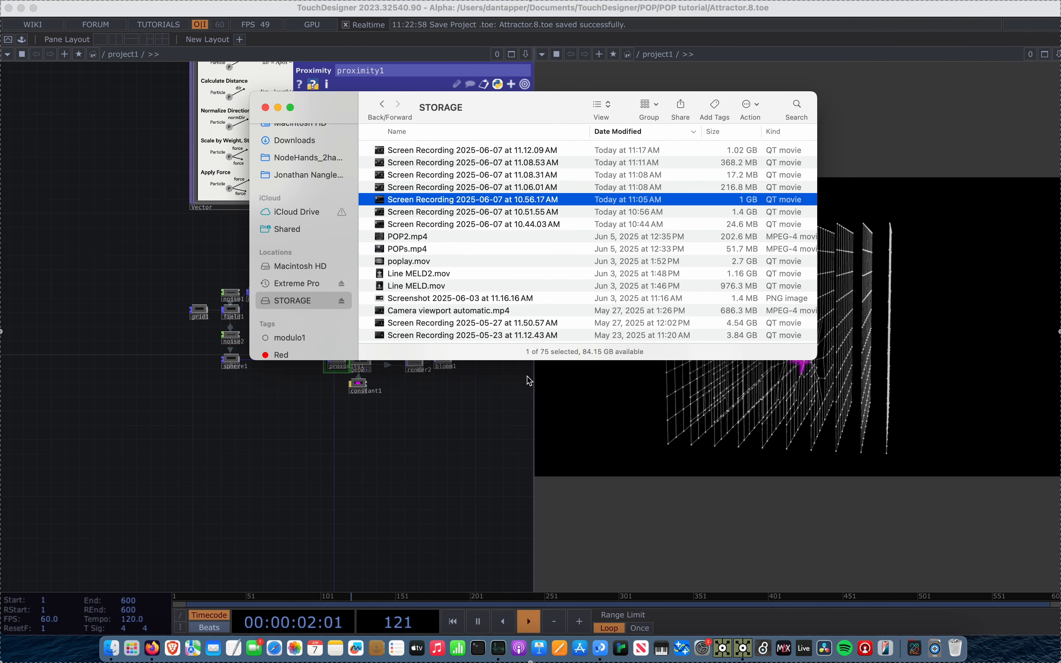
scroll(299, 198, "up", 5)
left_click(287, 177)
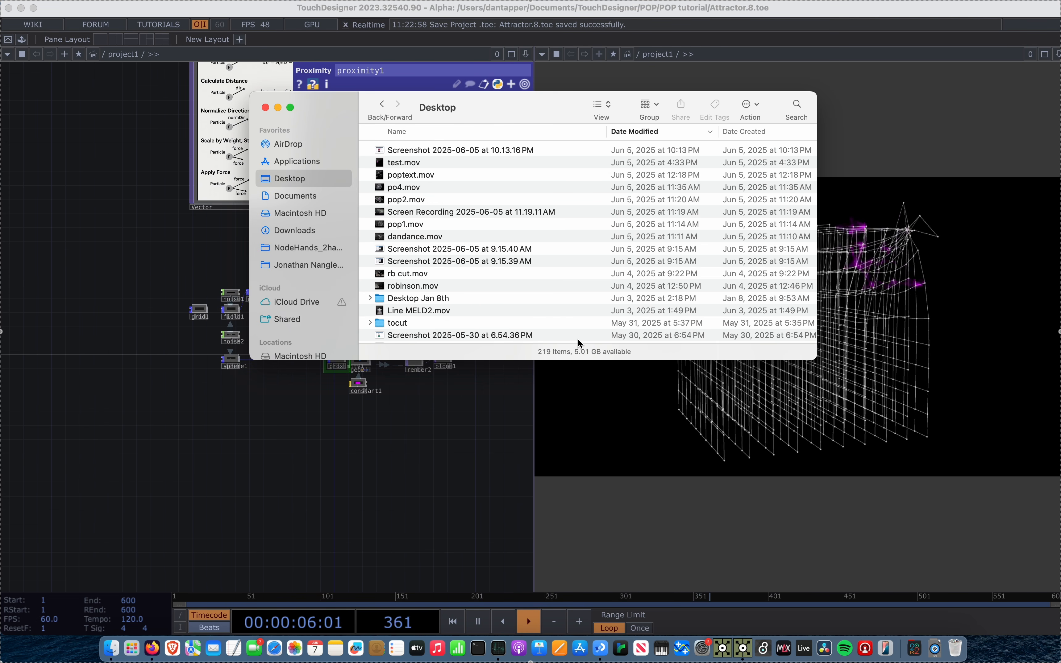
left_click(796, 105)
type("dtap")
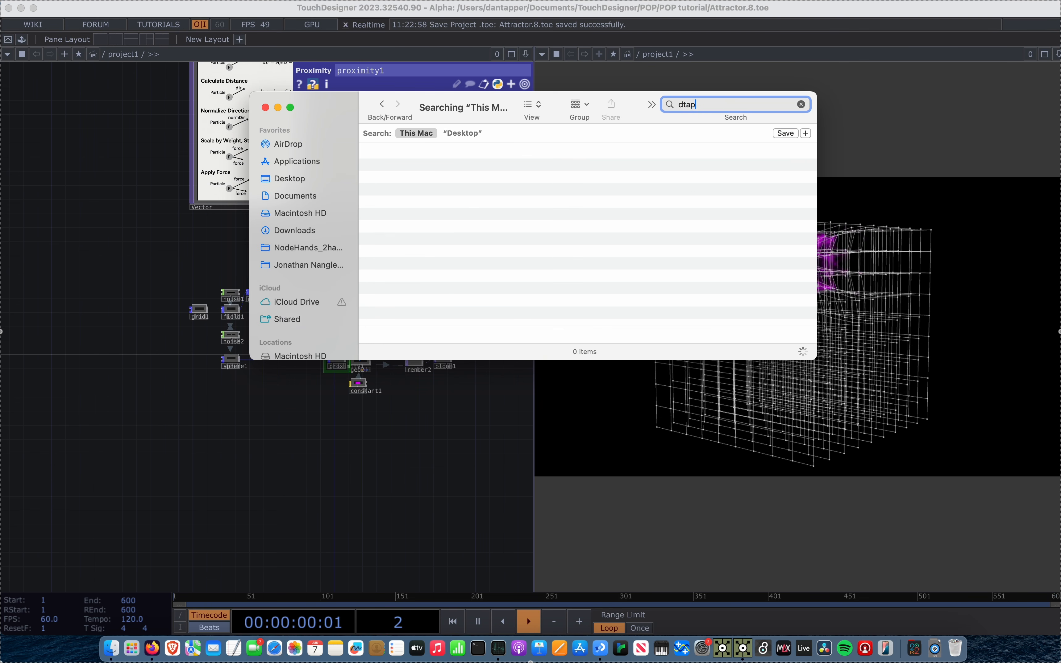
Import DTAP_point_cloud(1).ply from the search results into the TouchDesigner network as a Point File In POP, in the free area below sphere1.
left_click_drag(321, 113, 112, 126)
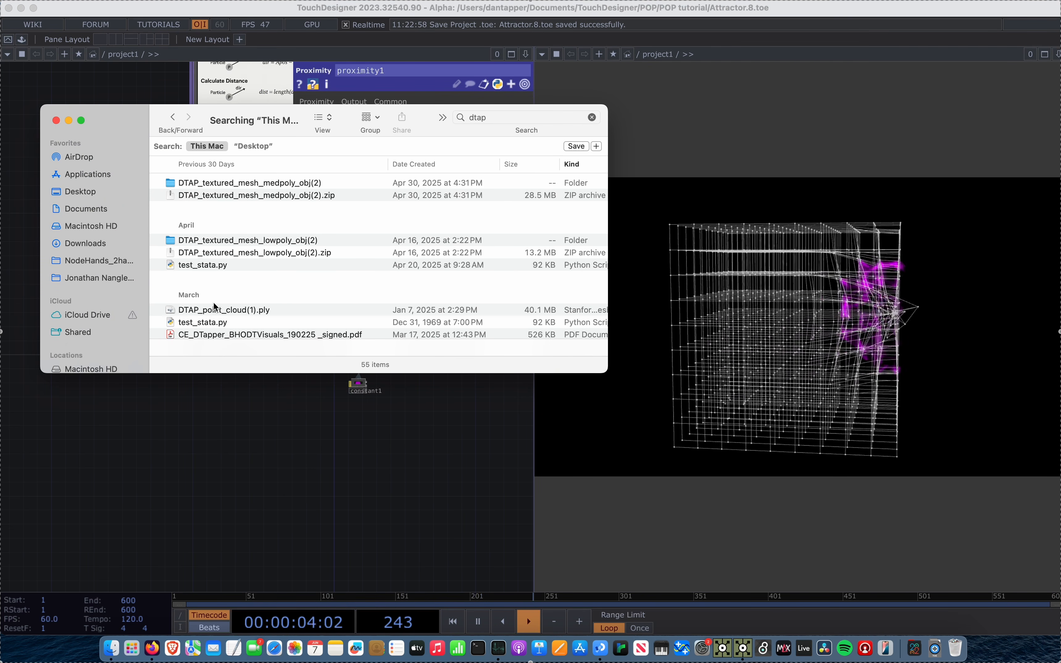
left_click(195, 311)
left_click_drag(195, 310, 166, 437)
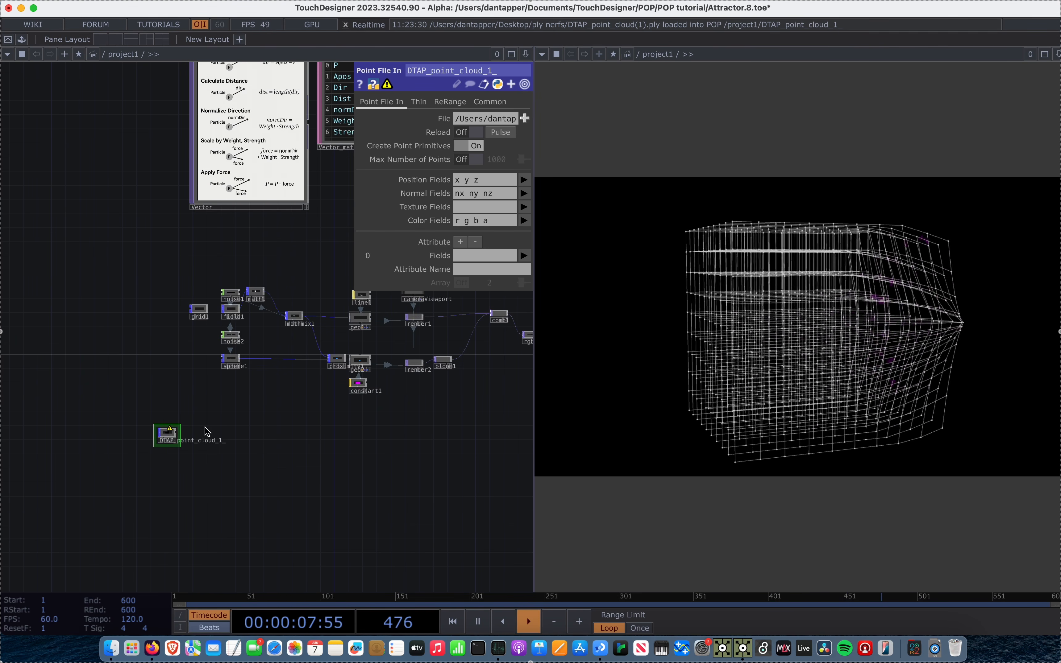
scroll(173, 433, "up", 7)
left_click_drag(166, 440, 155, 349)
scroll(154, 350, "up", 4)
scroll(156, 353, "up", 1)
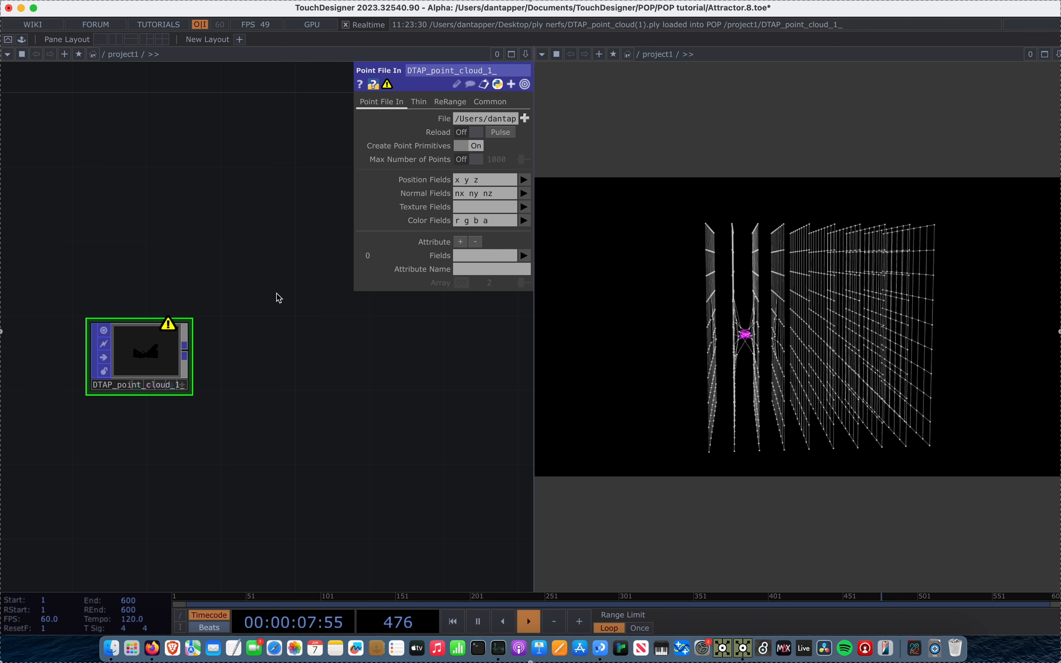
key("Tab")
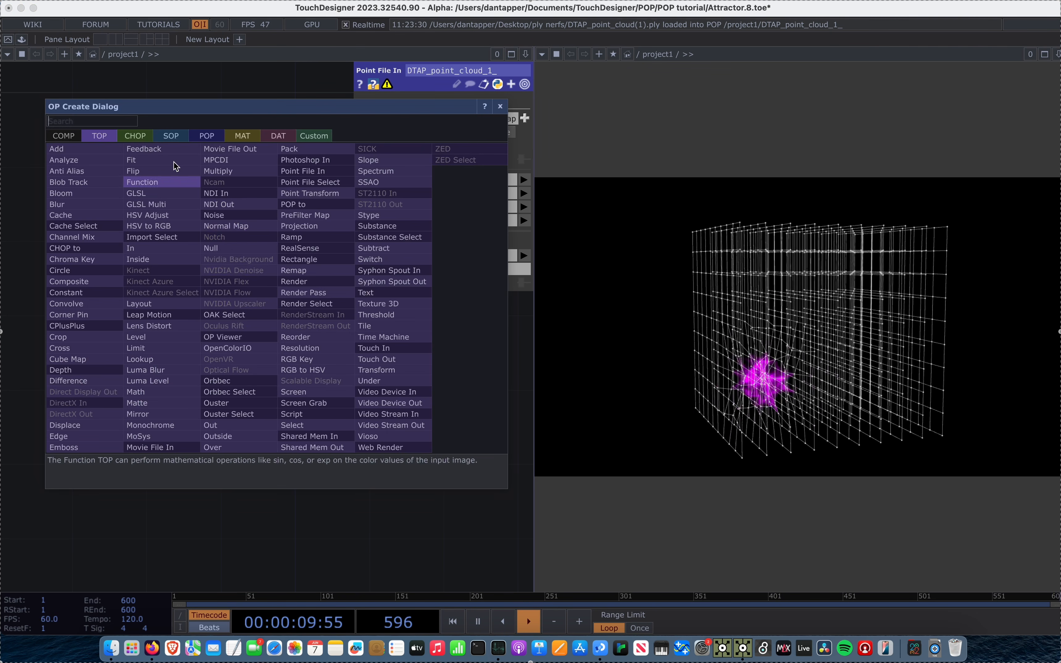
type("poi")
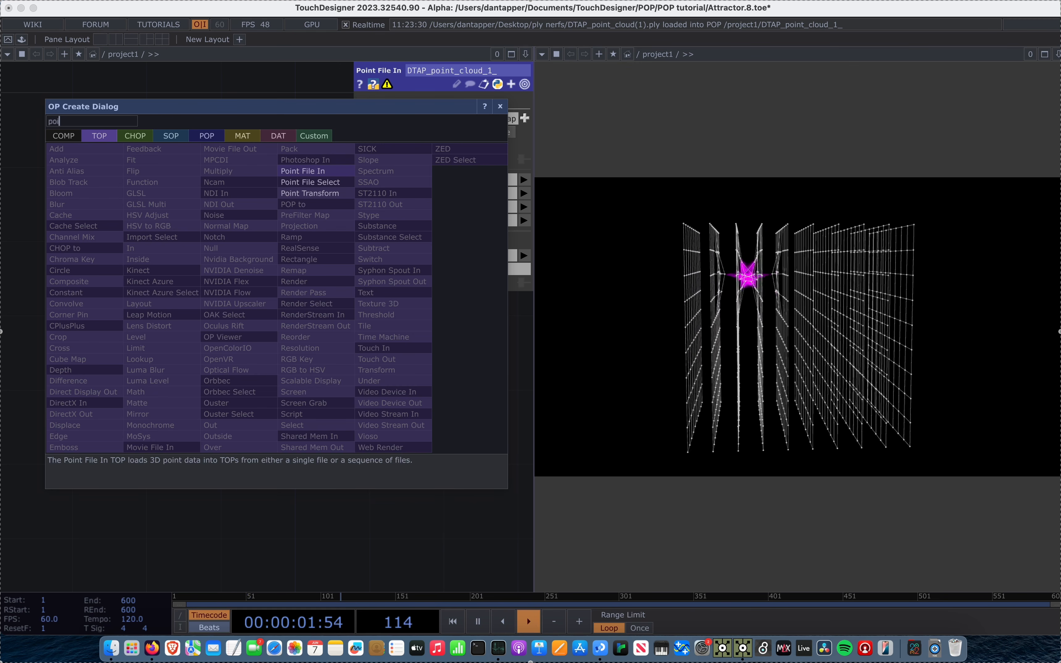
left_click(18, 183)
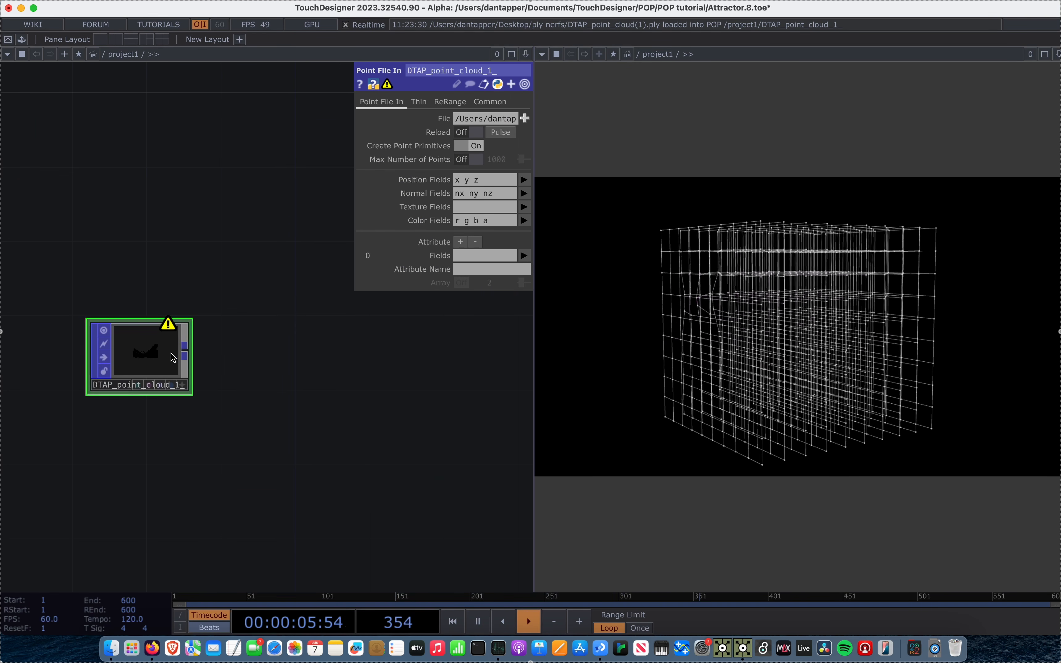
Clear the point cloud's Normal Fields and set its Color Fields to red green blue.
scroll(137, 356, "up", 5)
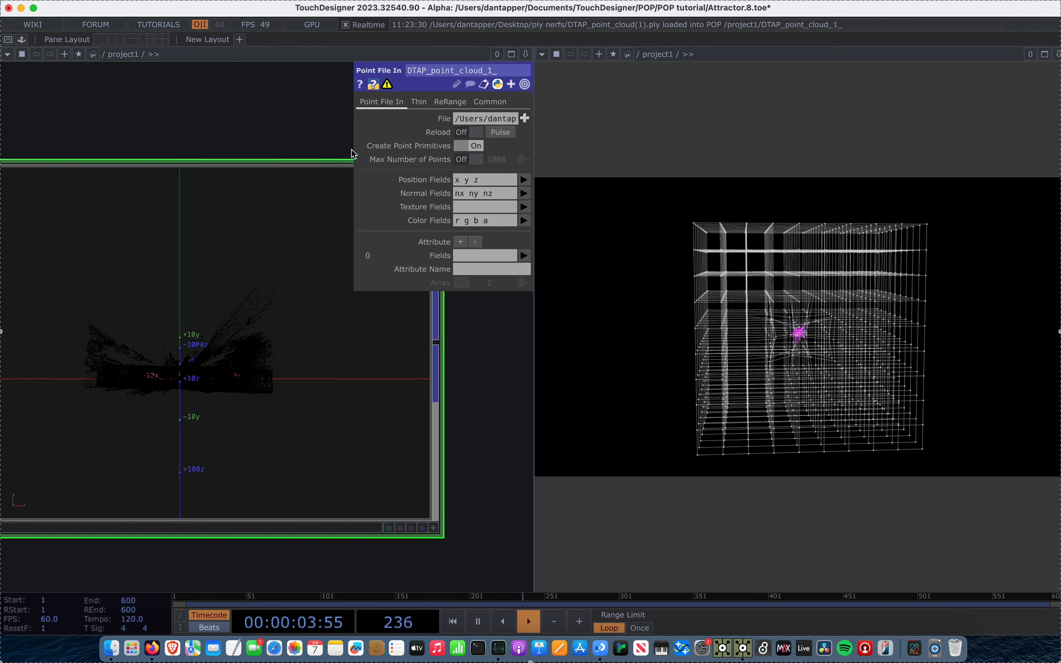
mouse_move(387, 87)
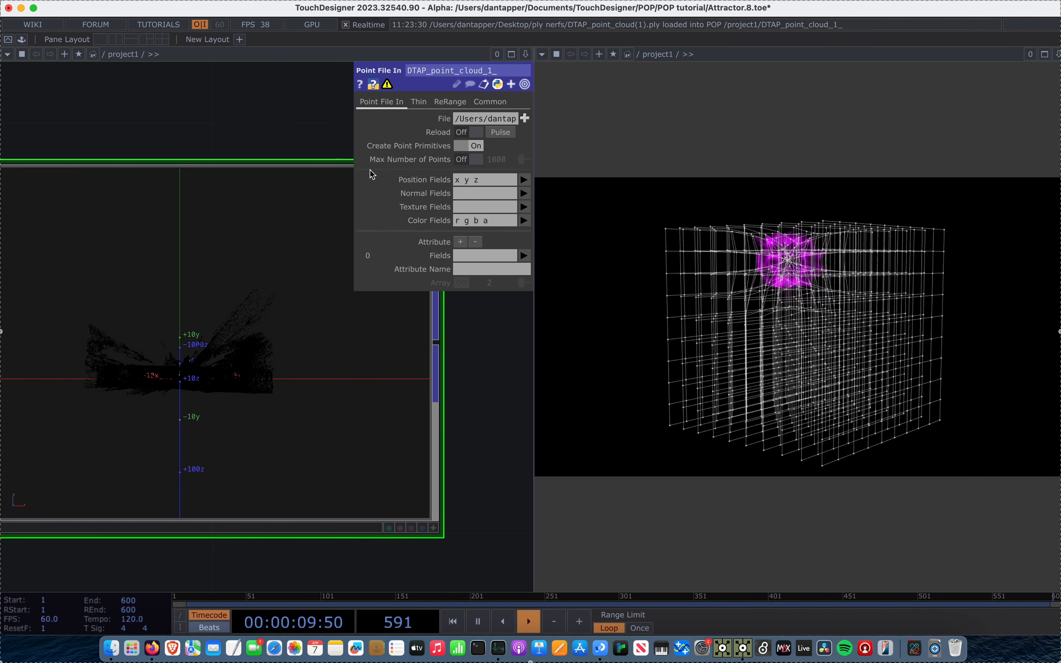
left_click(503, 221)
key("BackSpace")
left_click(524, 222)
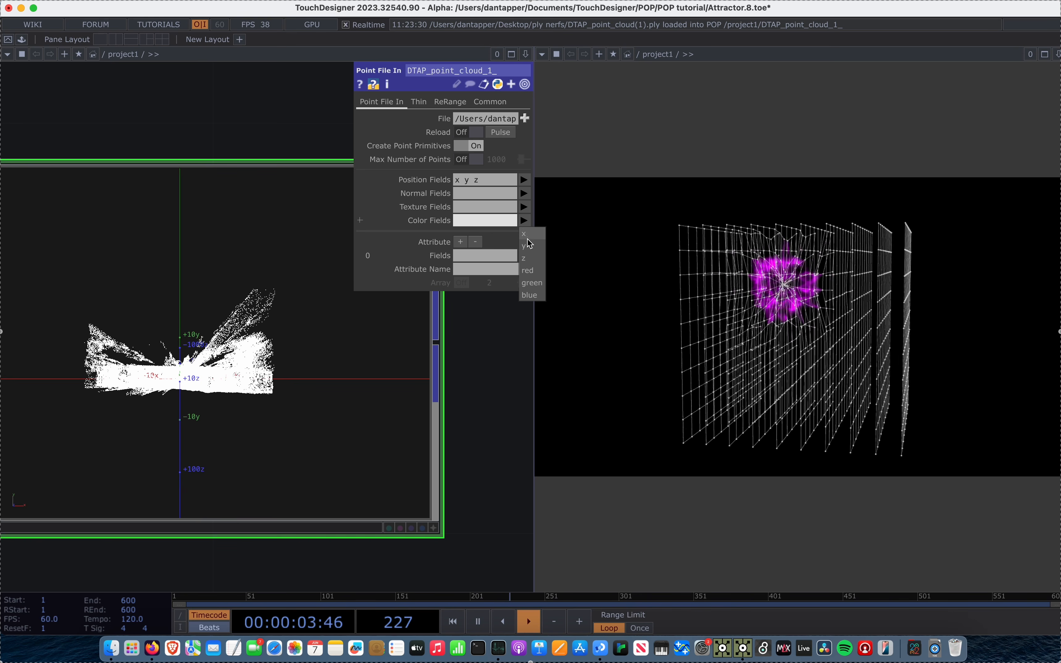
left_click(526, 270)
left_click(527, 284)
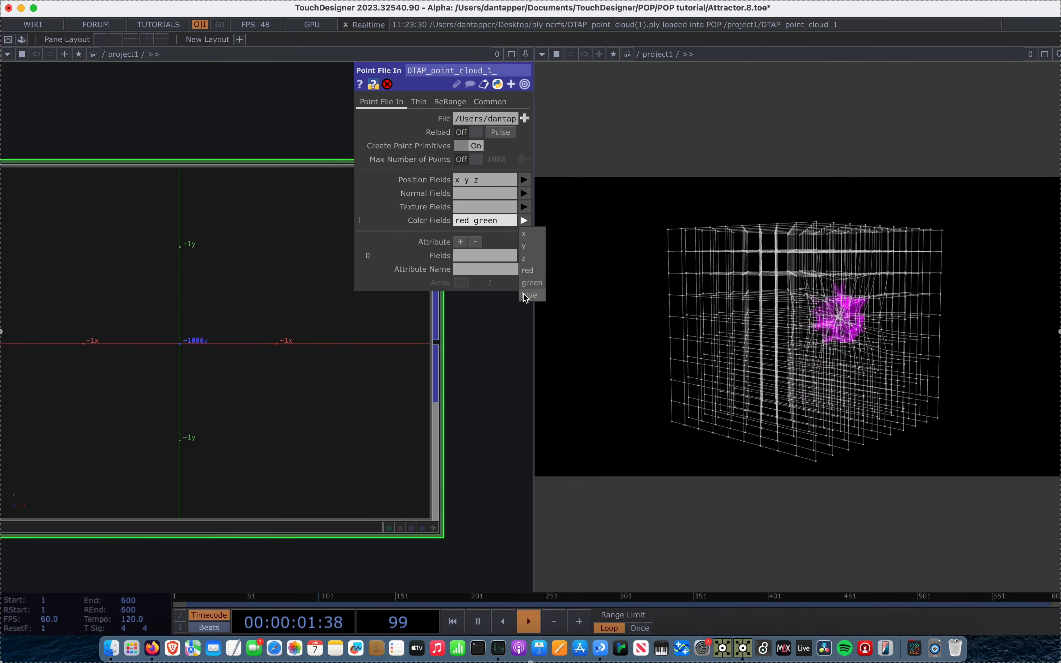
left_click(526, 296)
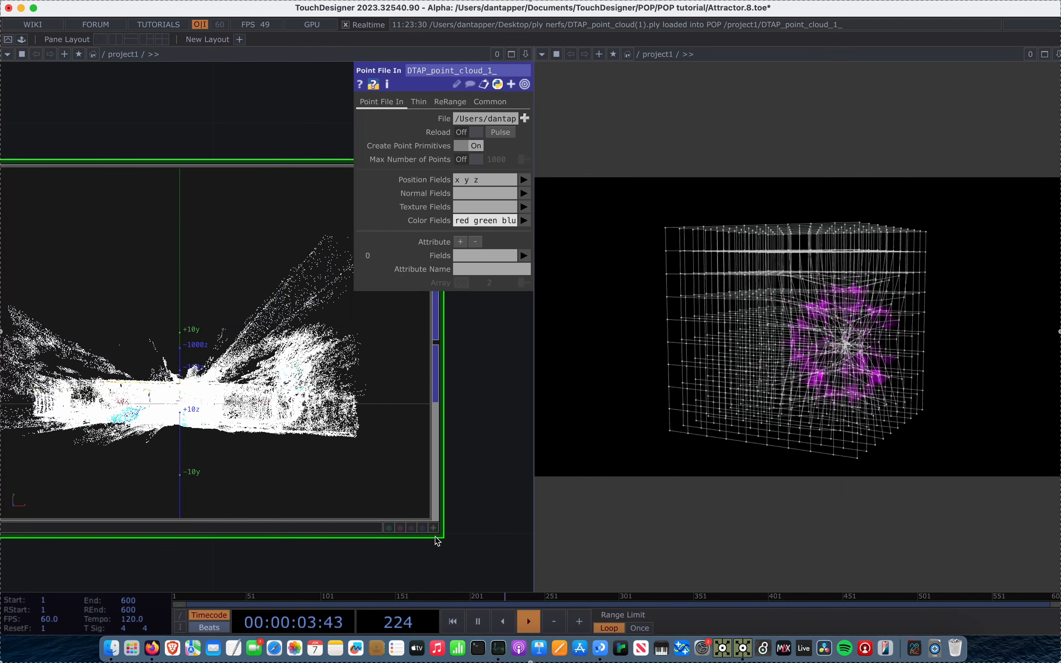
Rerange the point cloud's Color attribute with Map from High set to 255.
left_click(433, 529)
left_click_drag(241, 434, 273, 434)
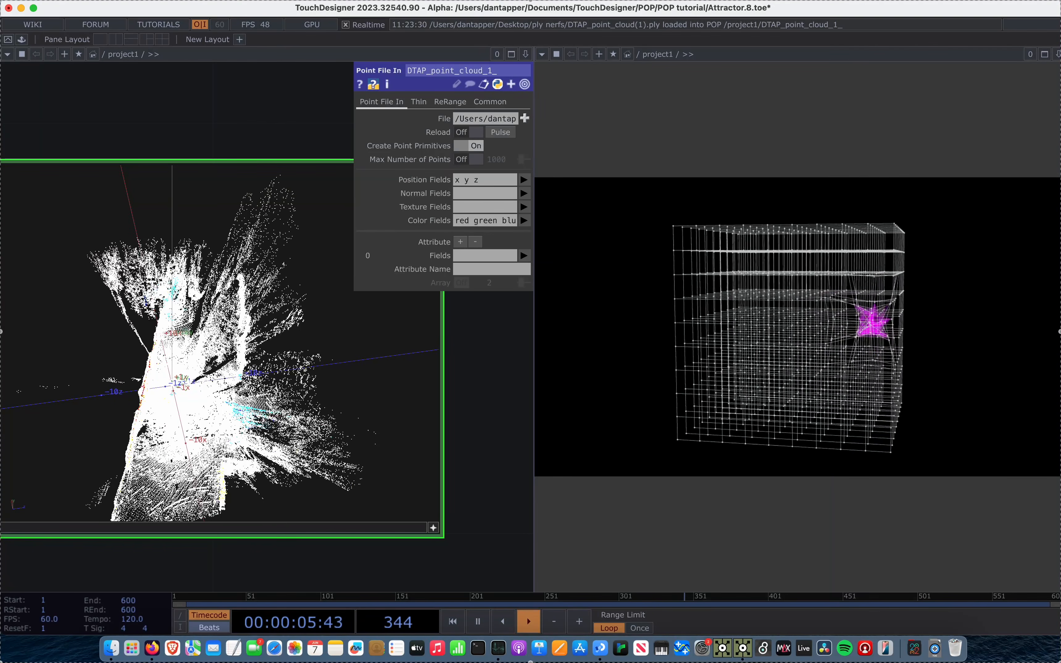
scroll(194, 424, "down", 5)
scroll(193, 423, "up", 12)
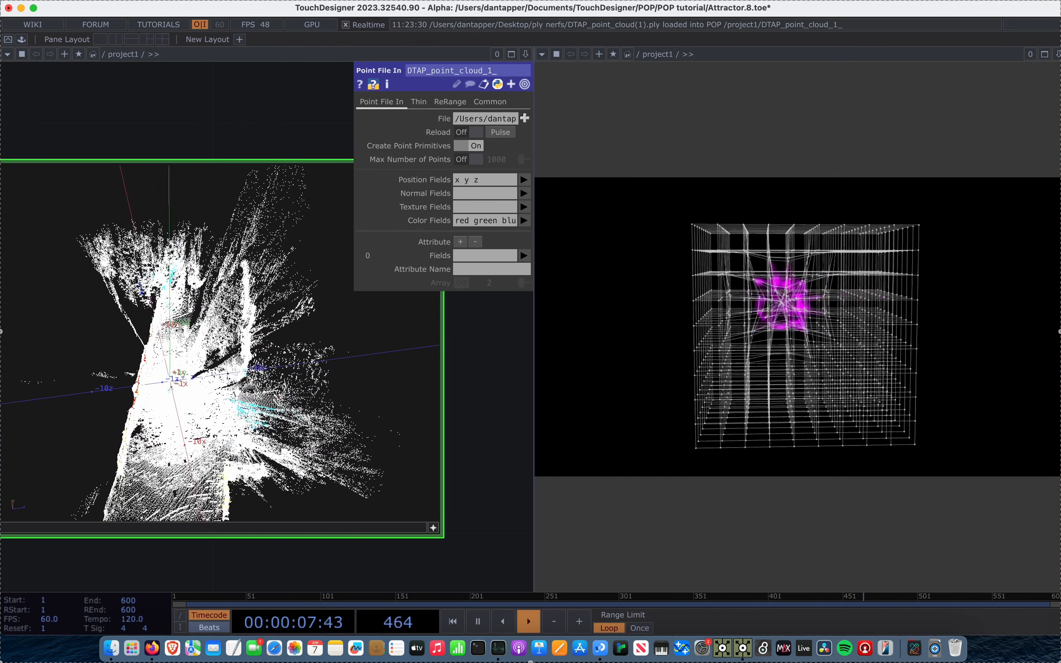
left_click_drag(193, 423, 199, 364)
scroll(198, 364, "up", 5)
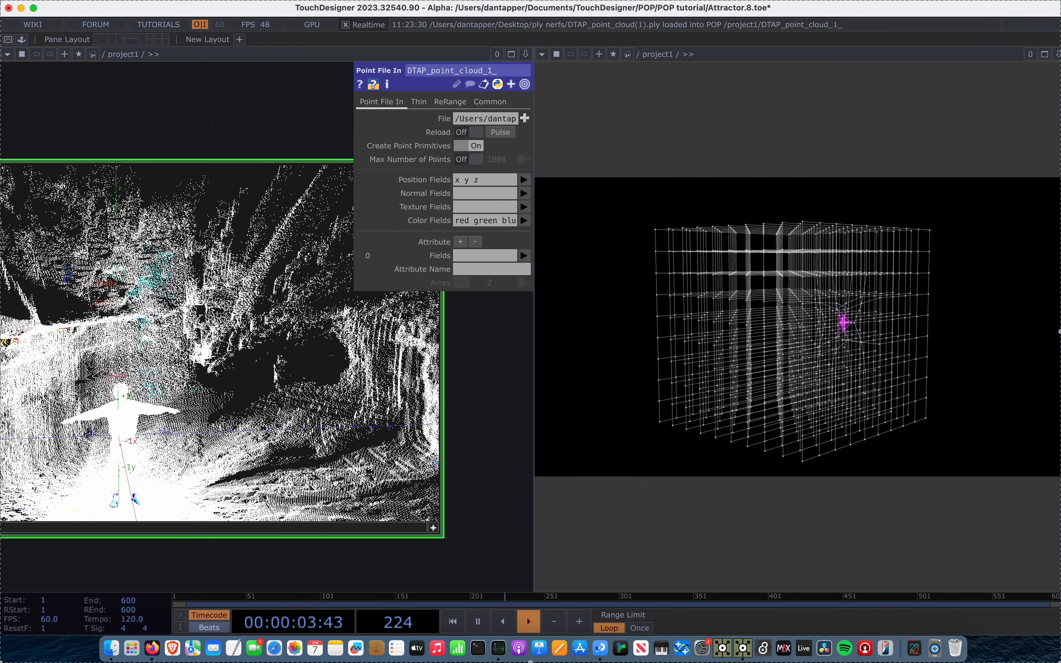
left_click(437, 104)
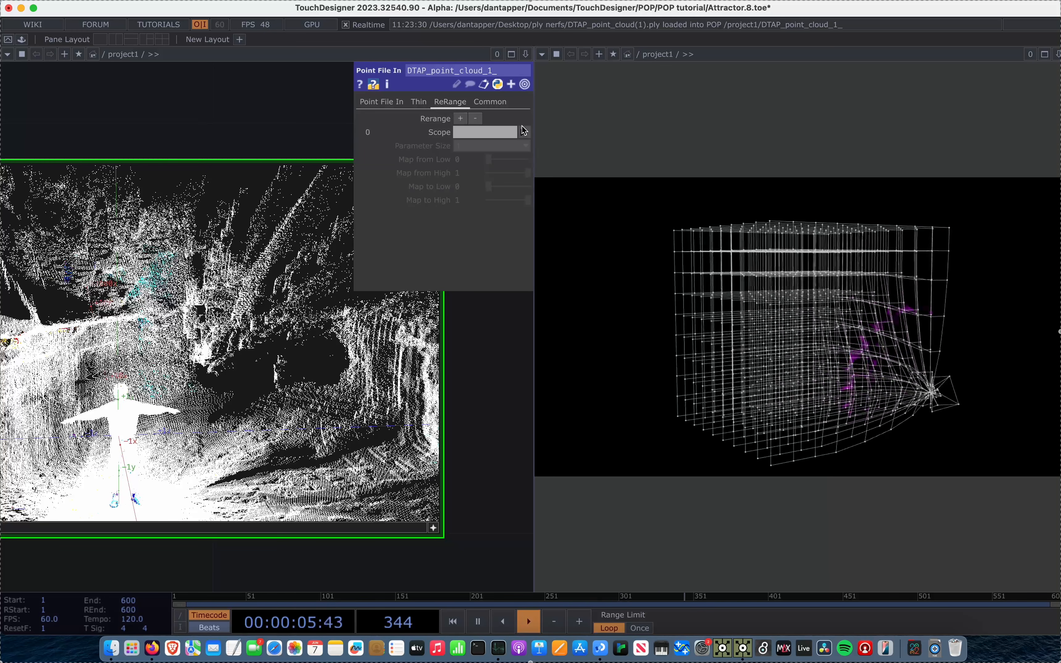
left_click(525, 133)
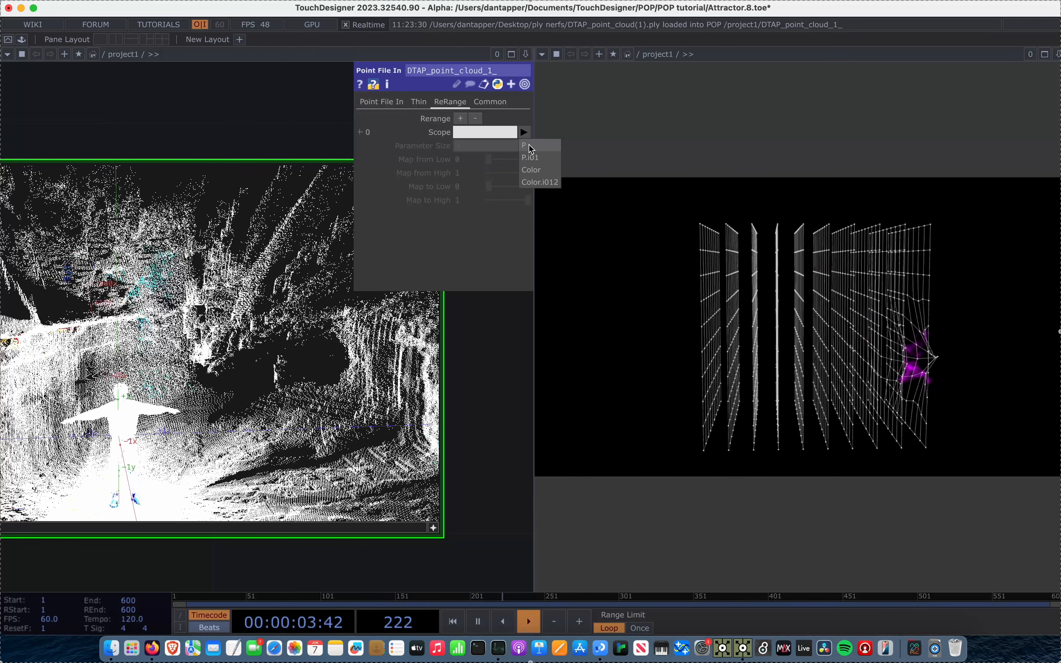
left_click(533, 169)
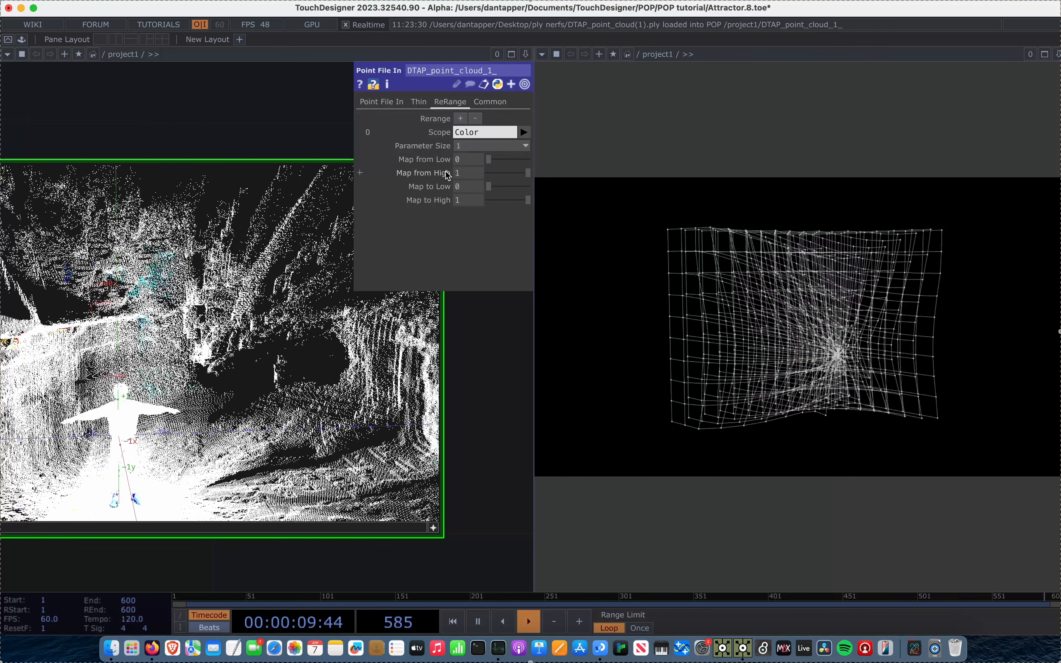
left_click(470, 174)
type("255")
key("Return")
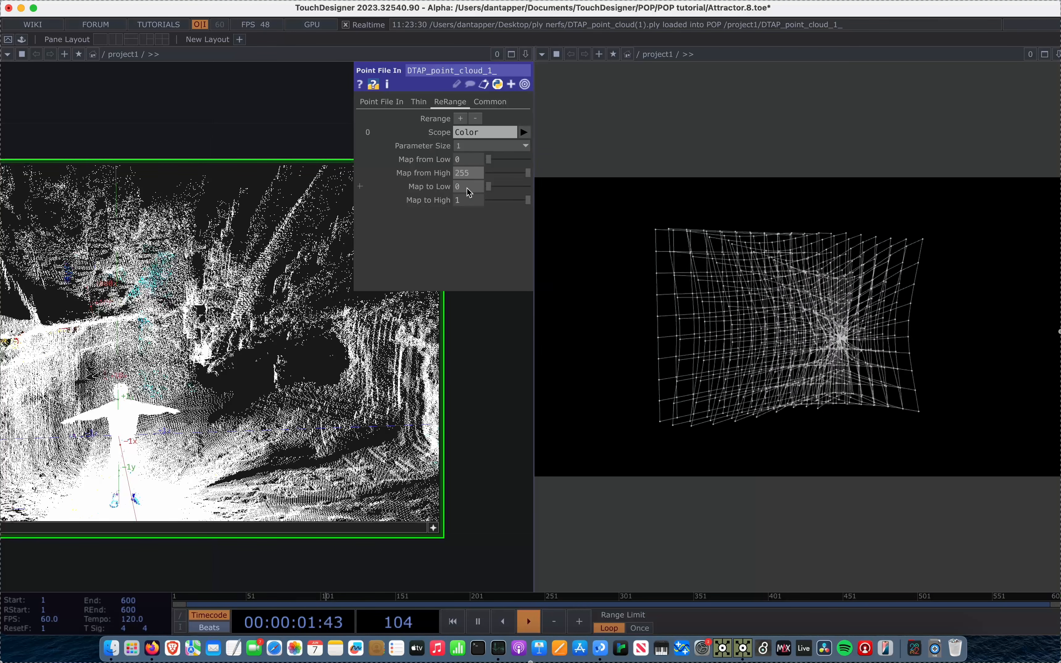
Try a second rerange on attribute P with Map from Low -5 and Map from High 5, and remove it again.
left_click(297, 131)
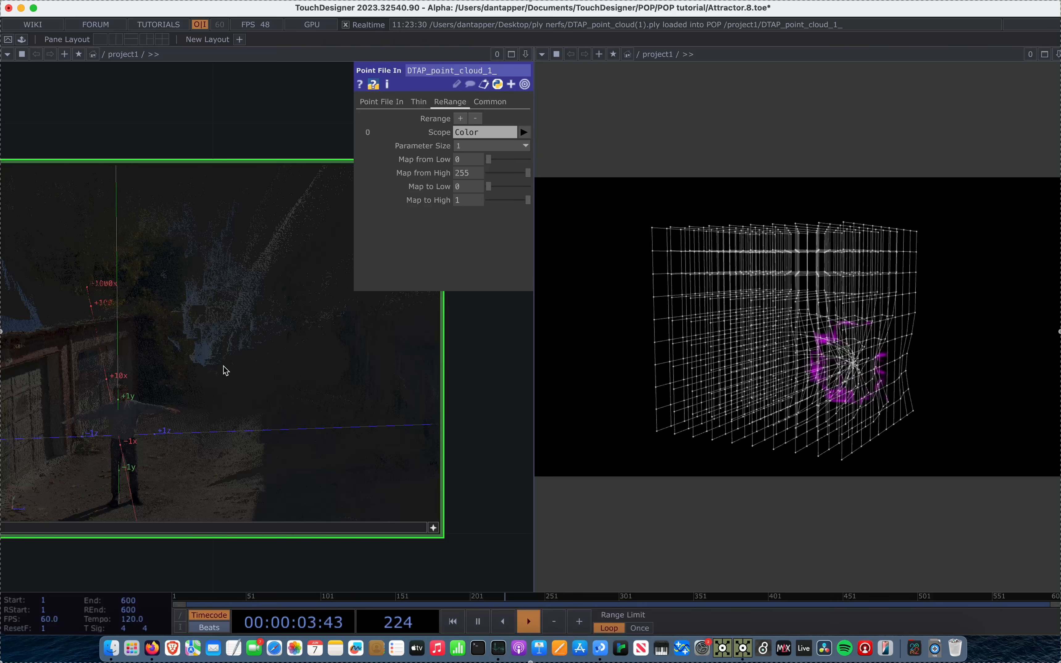
left_click(435, 531)
left_click_drag(137, 406, 93, 285)
left_click_drag(173, 344, 270, 343)
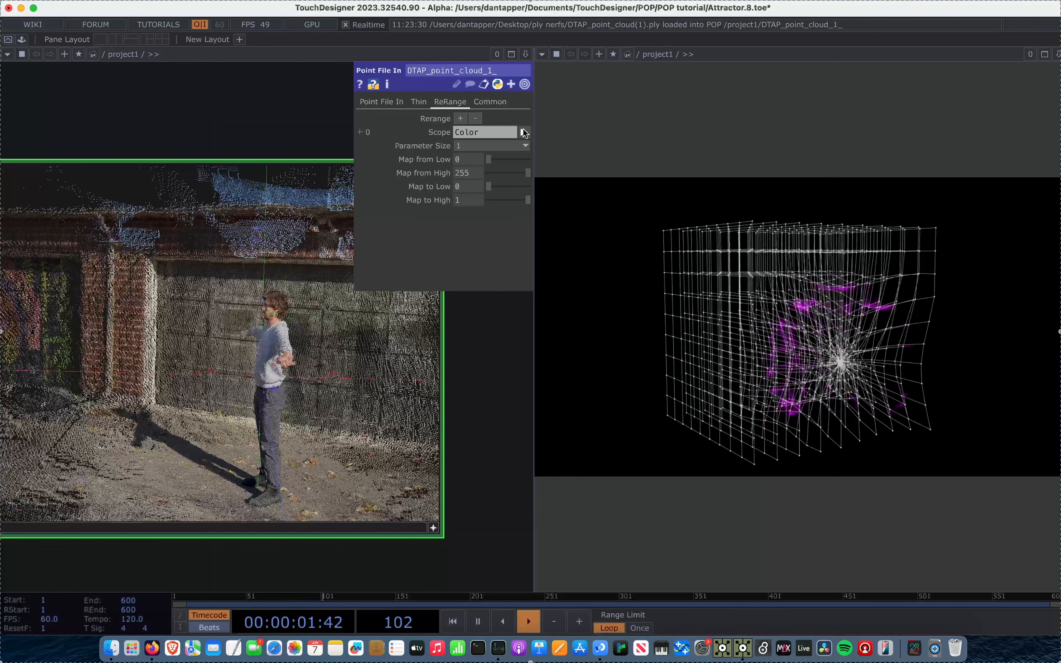
left_click(461, 118)
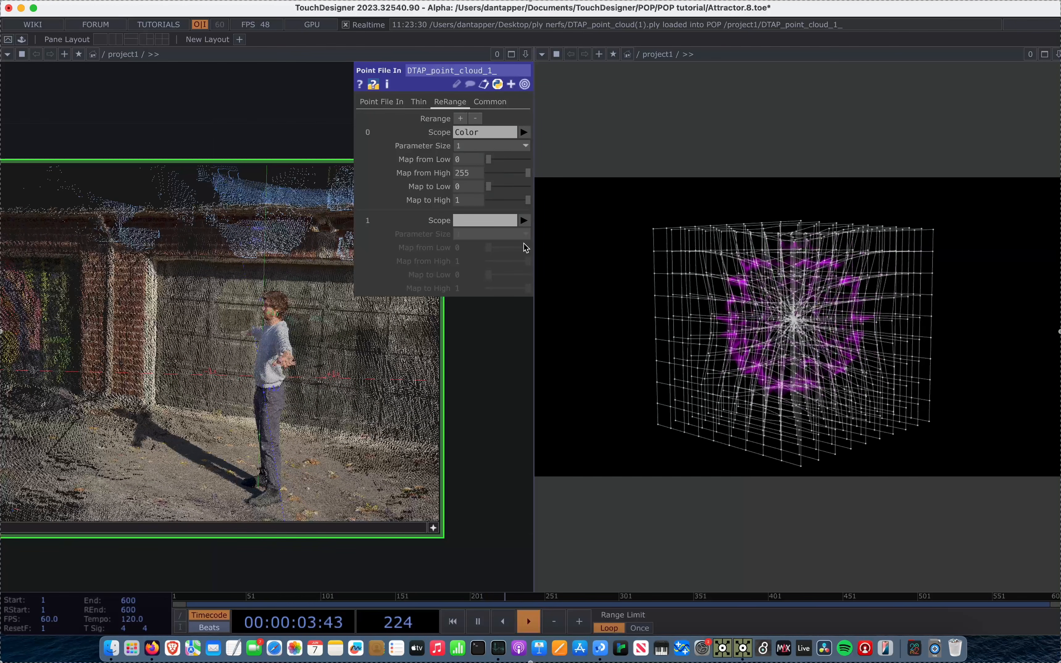
left_click(524, 222)
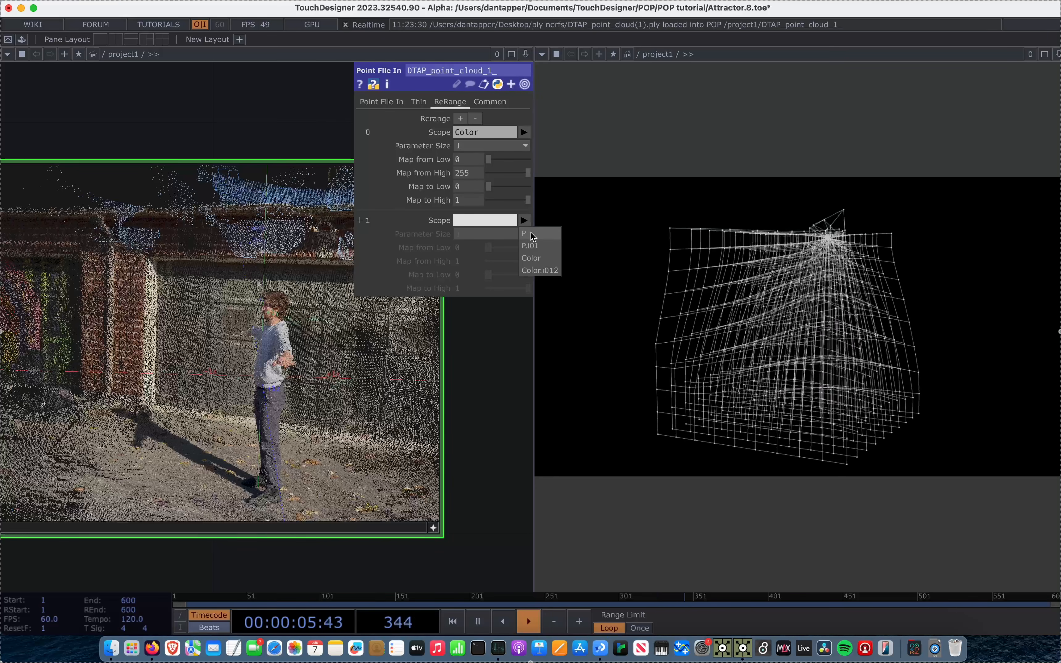
left_click(531, 235)
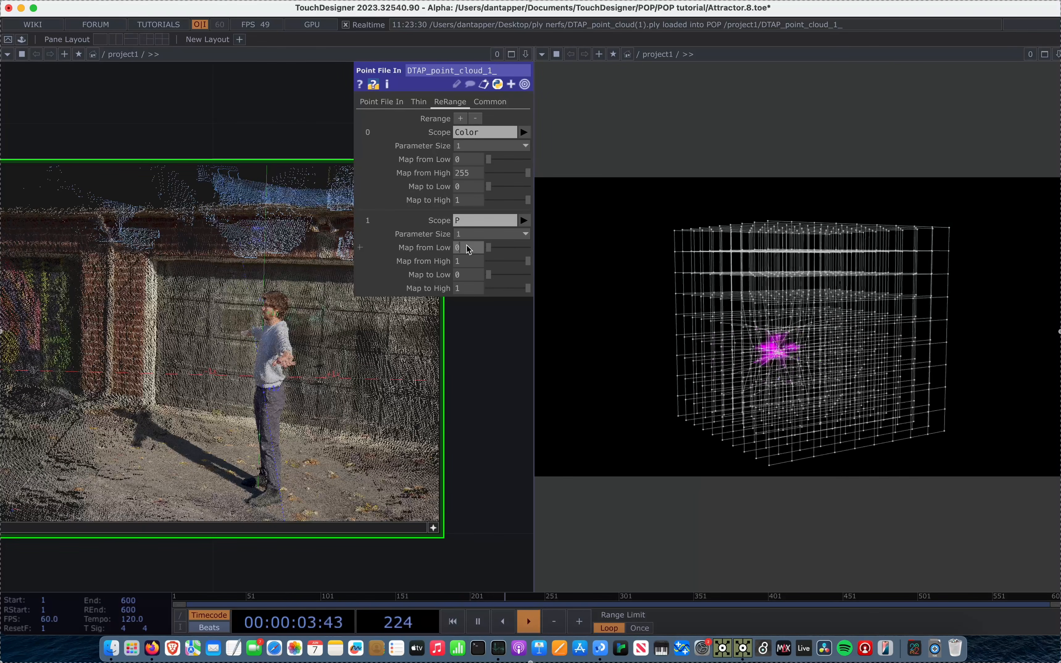
type("-5")
left_click_drag(464, 262, 417, 262)
type("5")
left_click_drag(350, 386, 395, 364)
scroll(509, 428, "down", 5)
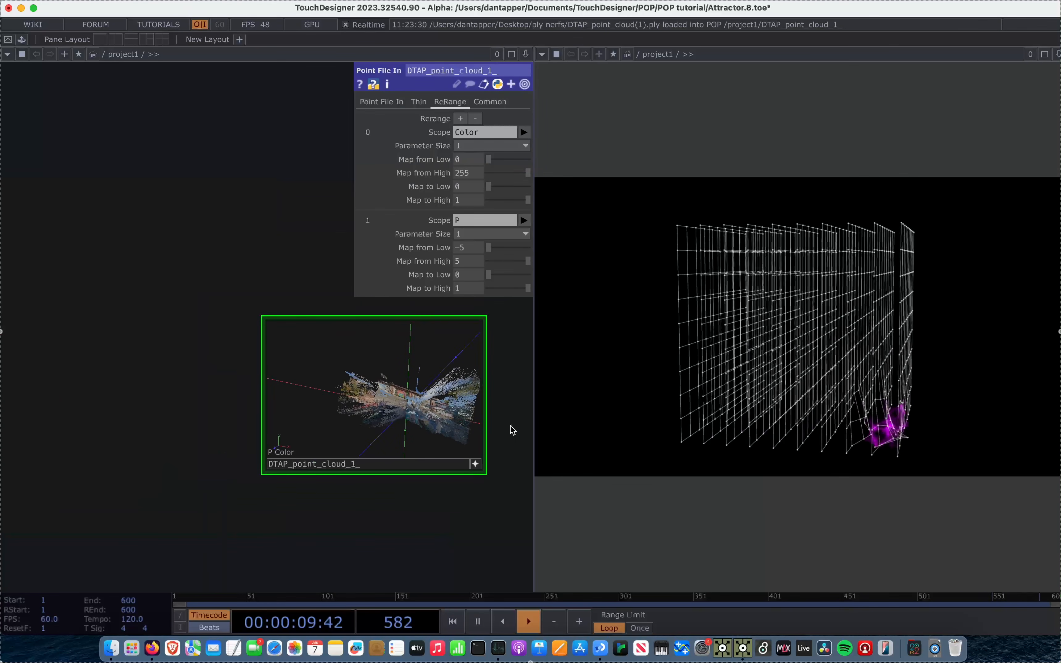
scroll(234, 441, "right", 10)
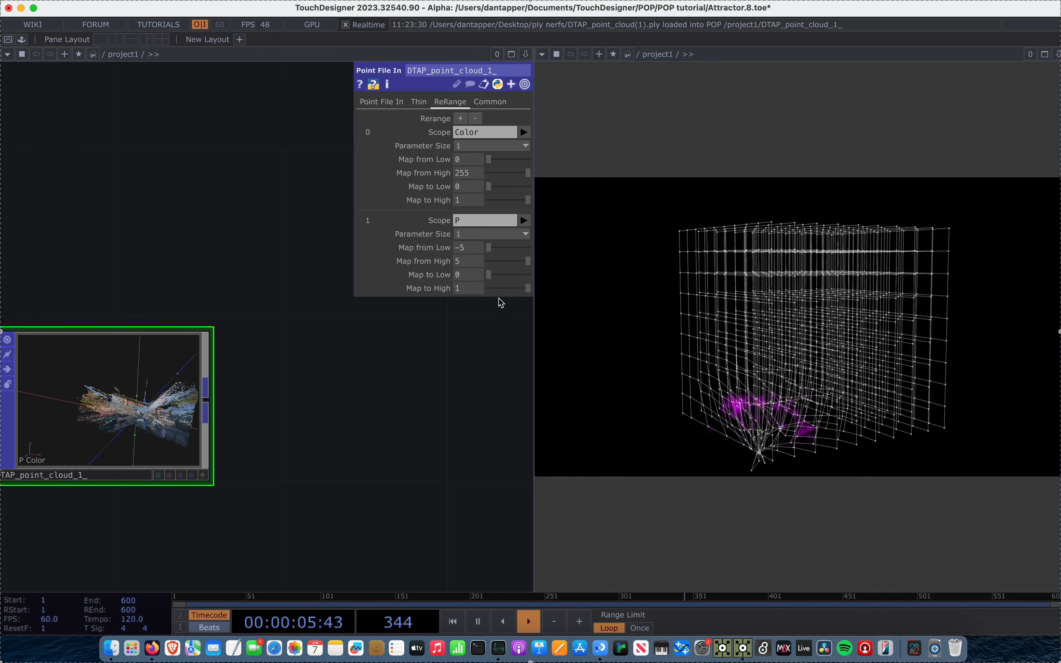
left_click(475, 118)
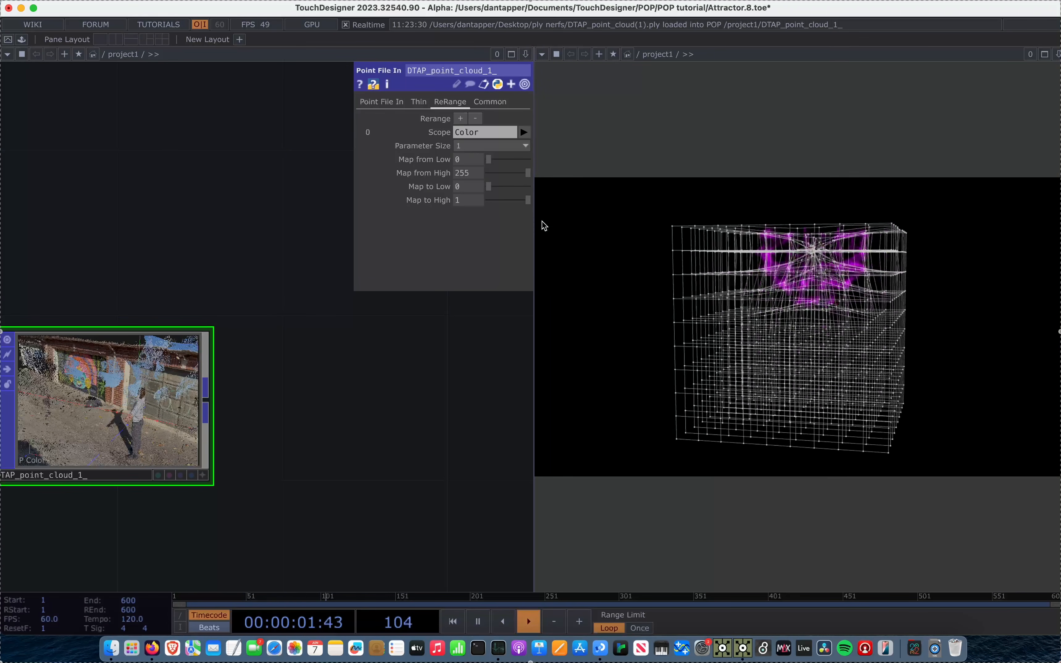
Move the point cloud operator to just below grid1 and save the project.
scroll(334, 408, "down", 10)
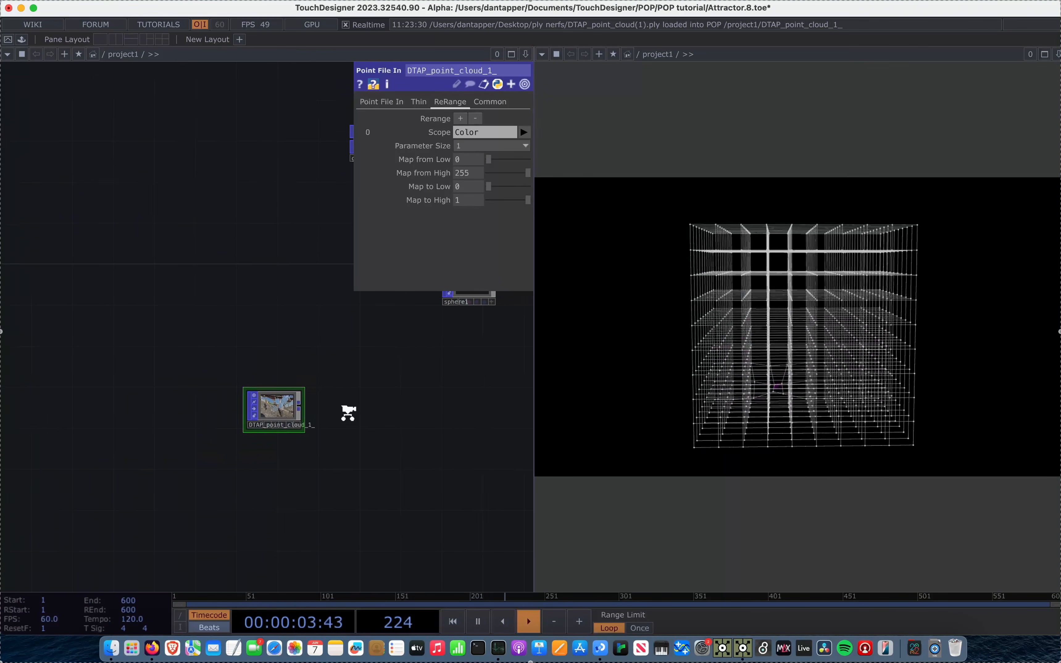
key("p")
key("ctrl+c")
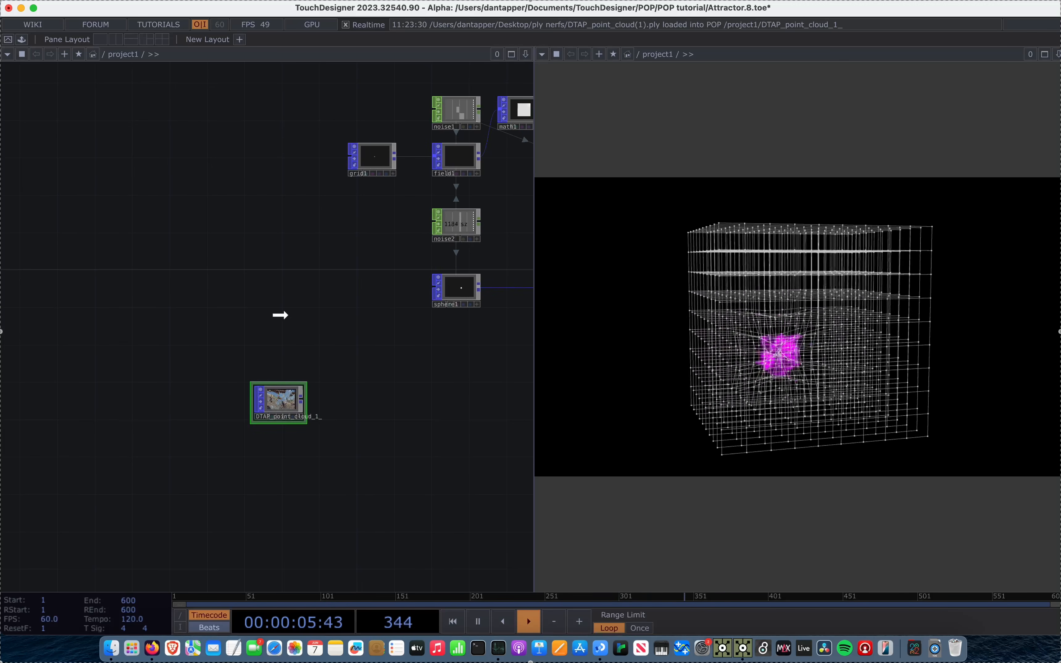
key("ctrl+v")
left_click(355, 227)
key("ctrl+s")
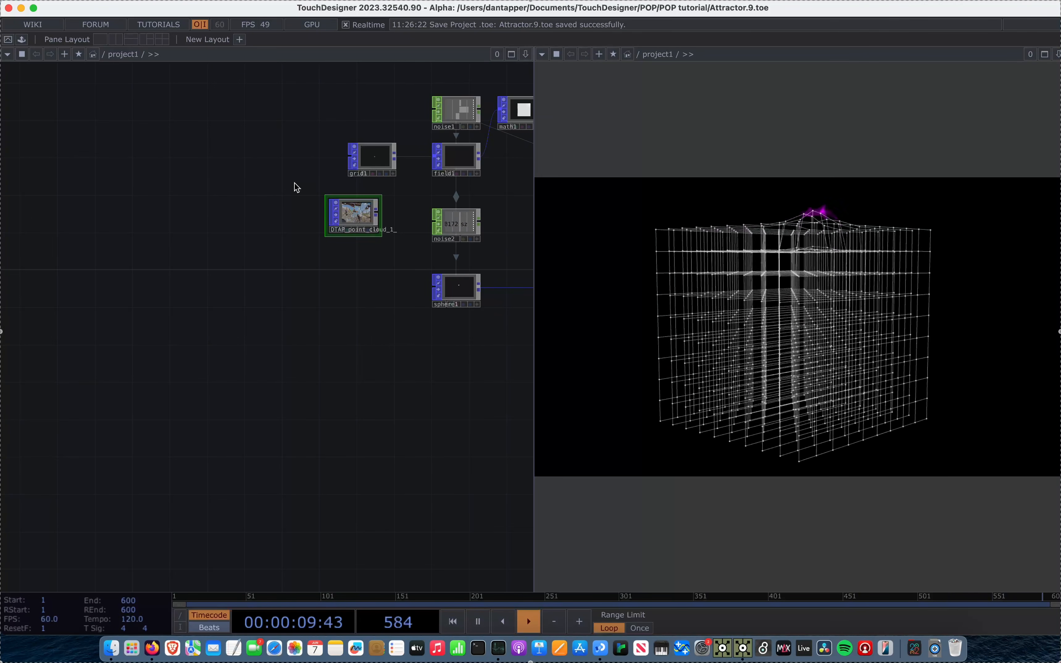
Connect the point cloud operator to field1's input in place of grid1.
scroll(396, 218, "up", 5)
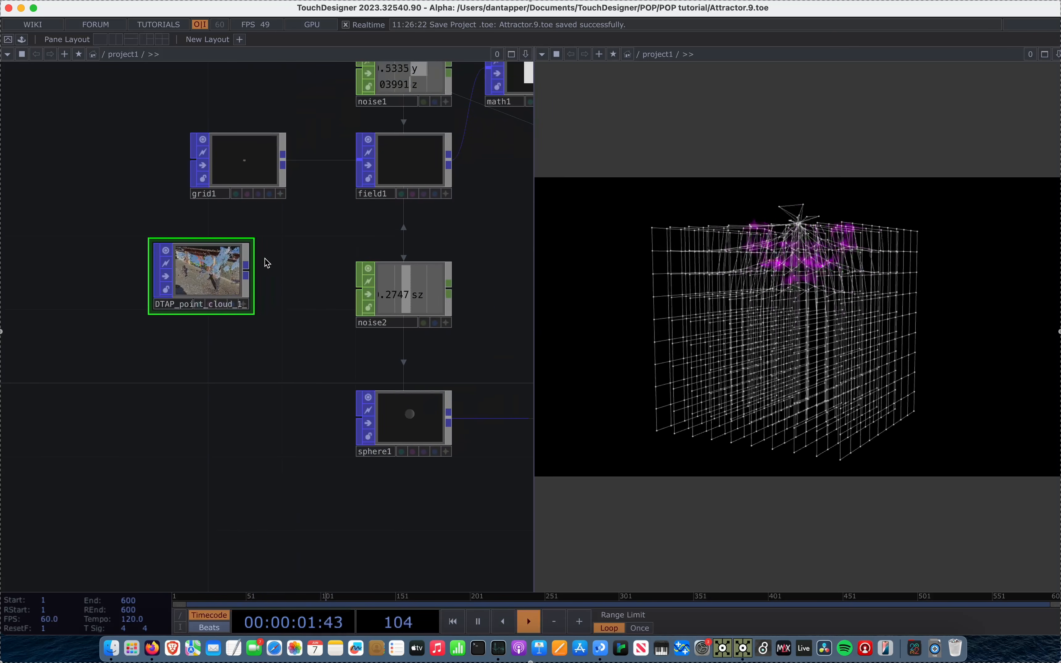
left_click_drag(247, 270, 386, 166)
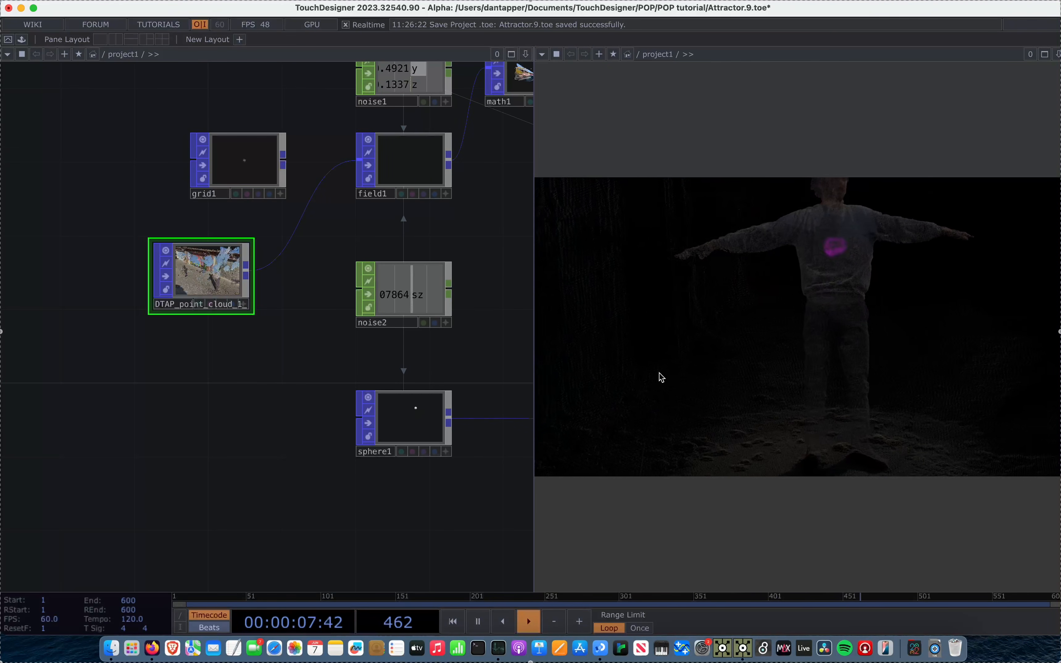
Add a Point Sprite MAT beside line1 and assign it as geo1's material.
left_click_drag(497, 384, 240, 415)
scroll(240, 415, "right", 10)
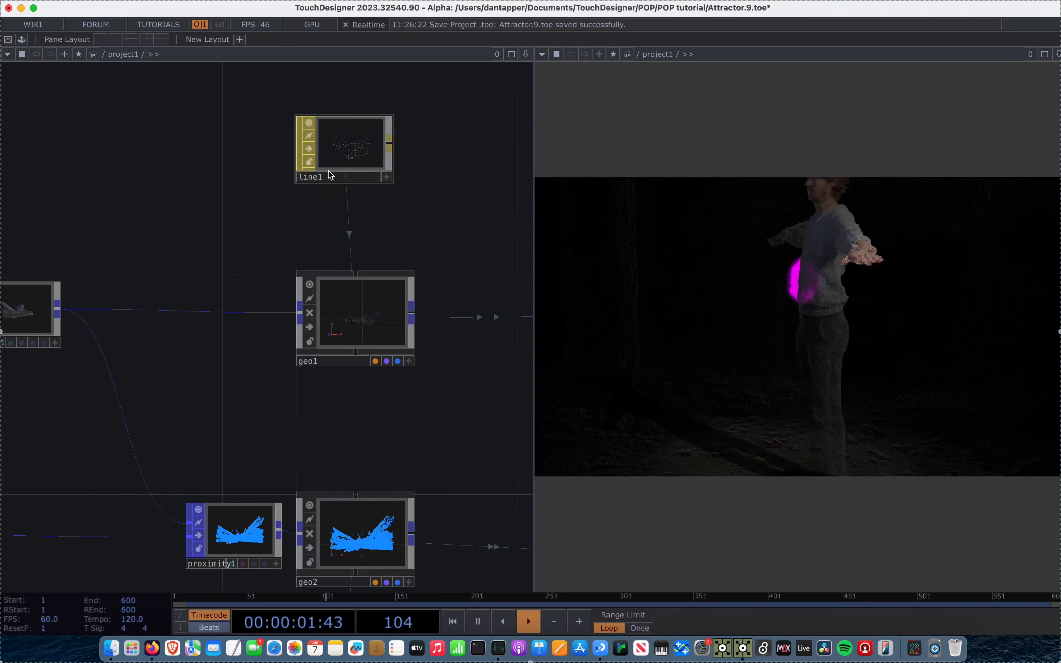
key("Tab")
type("po")
left_click(197, 66)
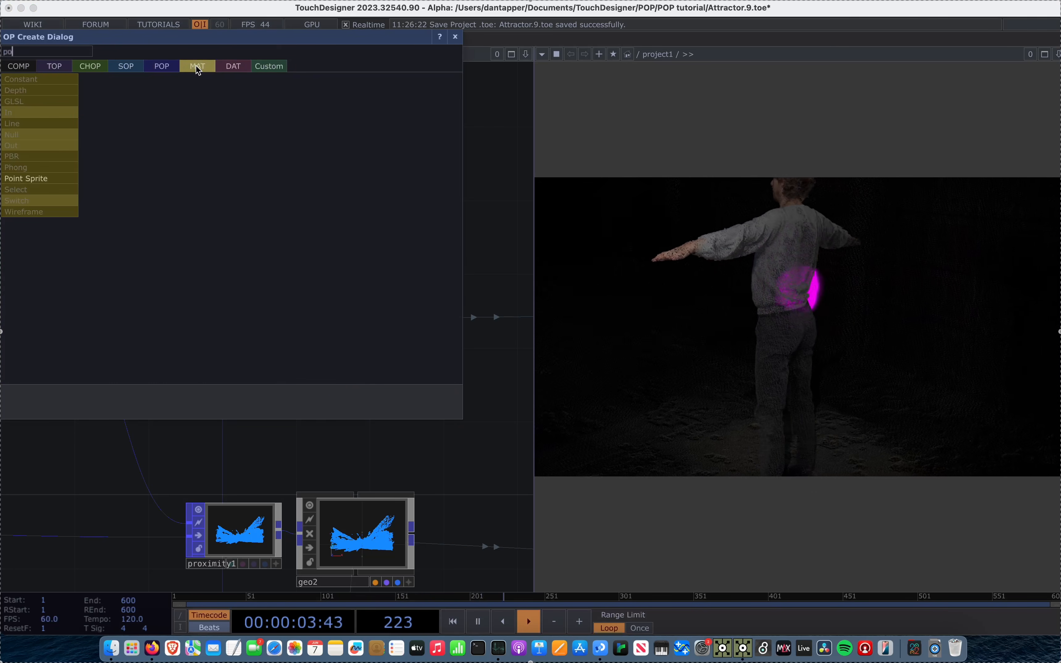
left_click(40, 177)
left_click(240, 201)
left_click_drag(240, 200, 334, 299)
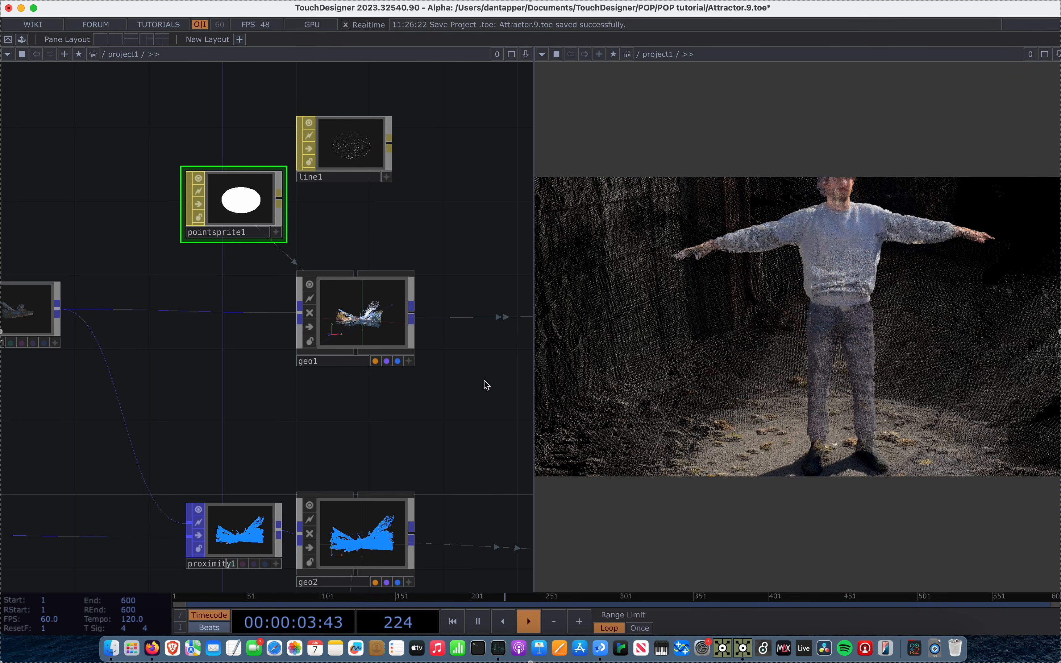
Set noise1's Amplitude to 20.
scroll(486, 385, "down", 5)
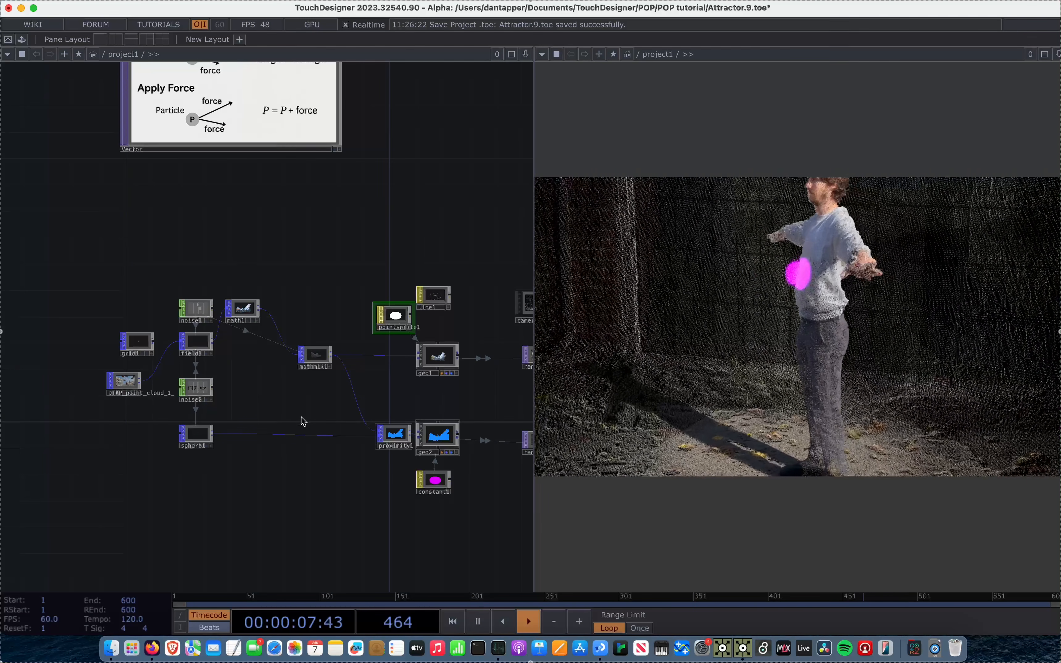
left_click(196, 309)
key("p")
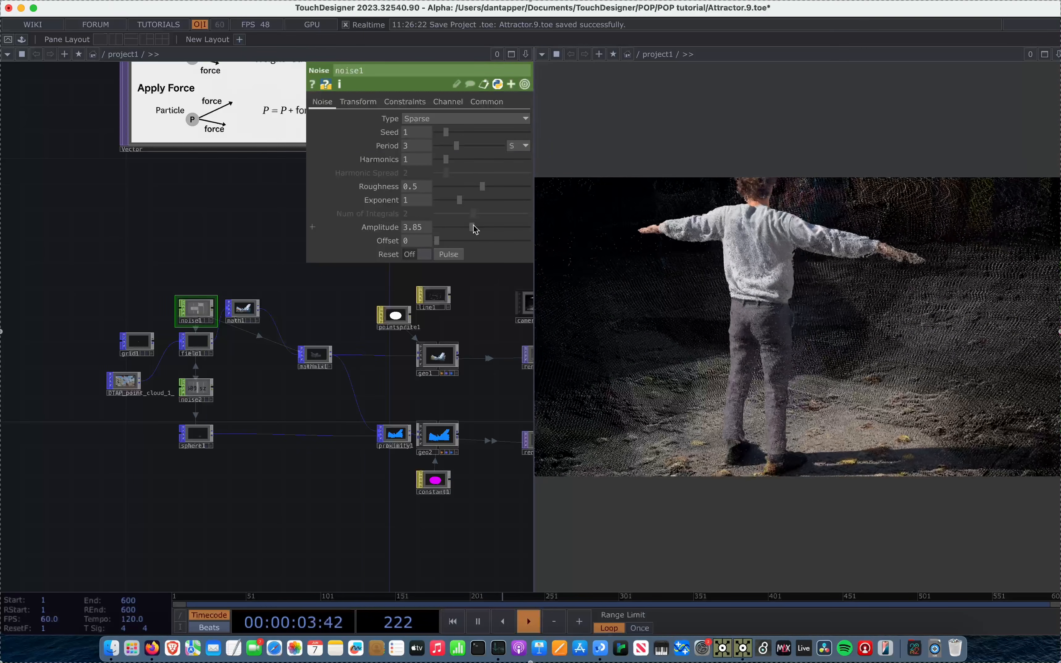
left_click_drag(478, 228, 476, 228)
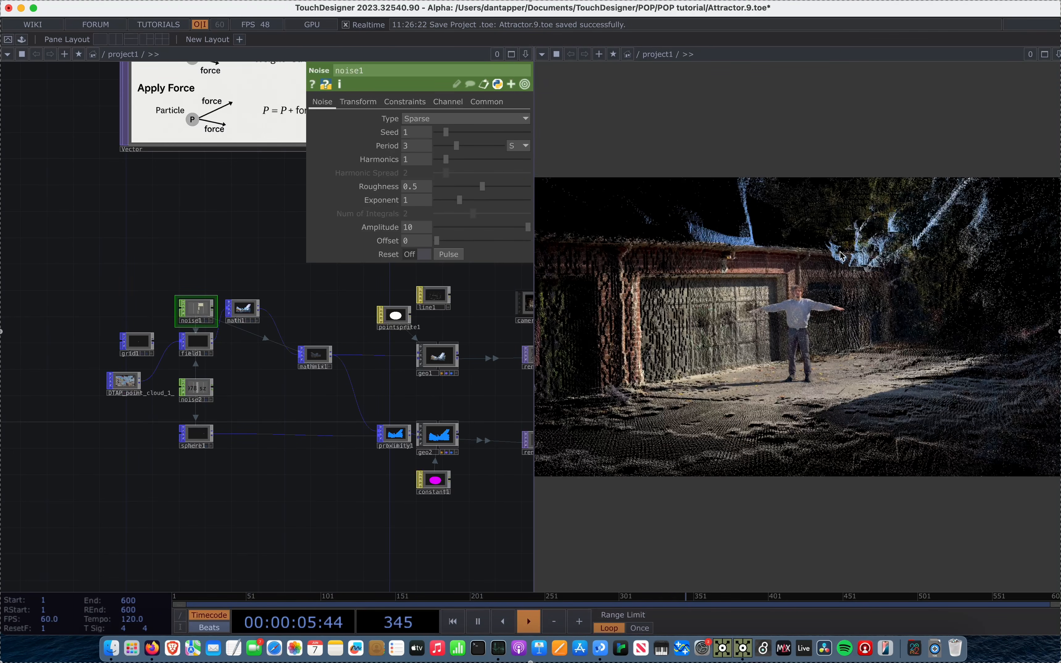
left_click(417, 227)
type("20")
key("Return")
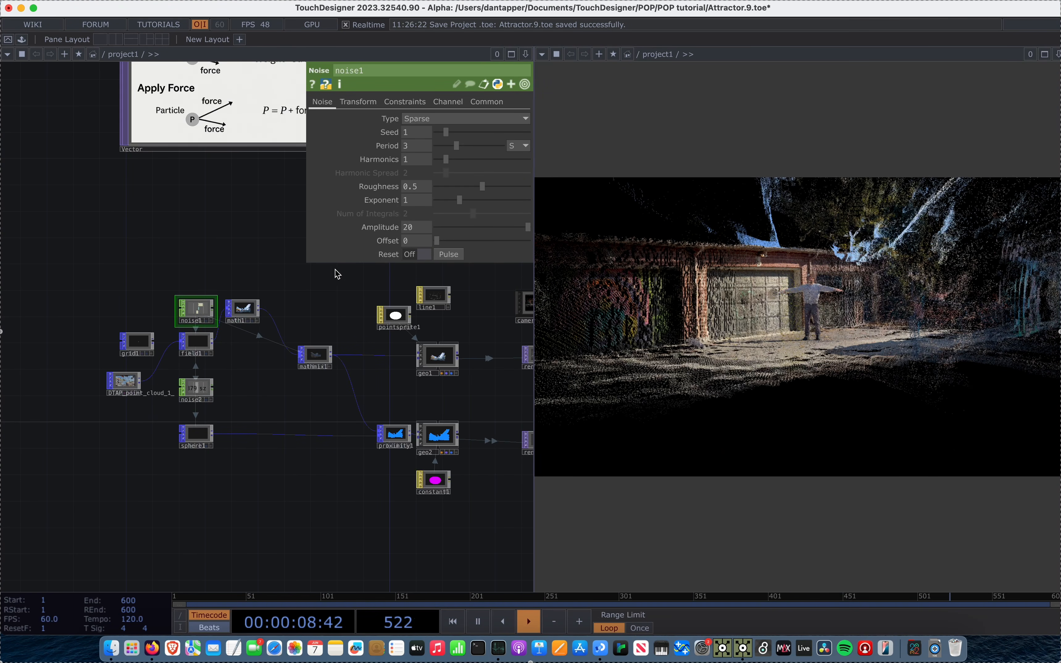
Set noise2's Amplitude to 10 and bring noise1's parameters back up.
left_click(199, 398)
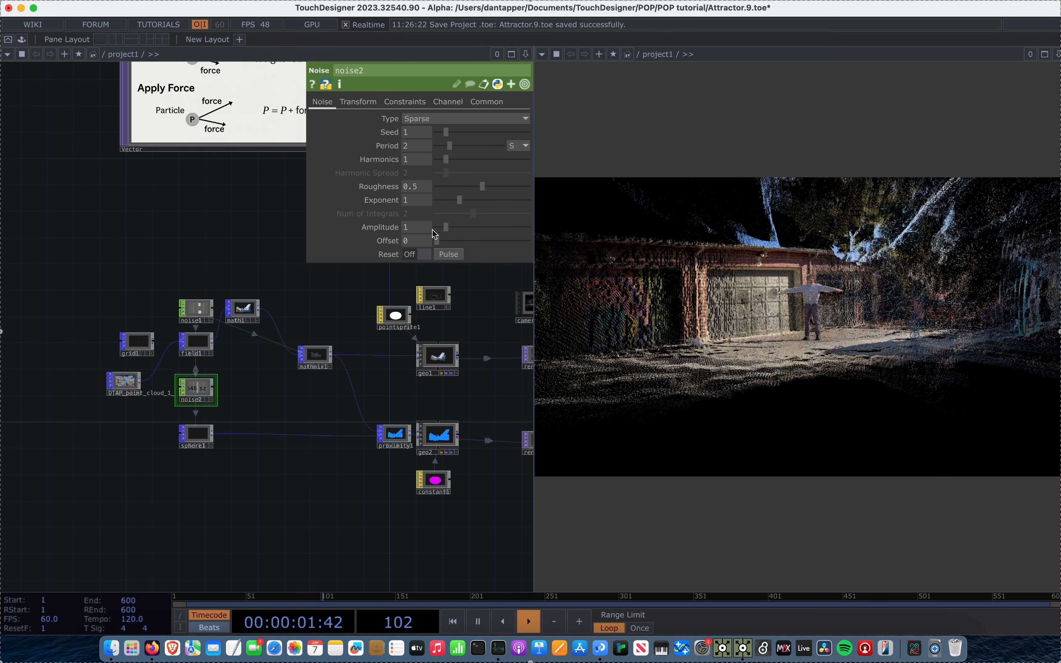
left_click_drag(451, 229, 551, 228)
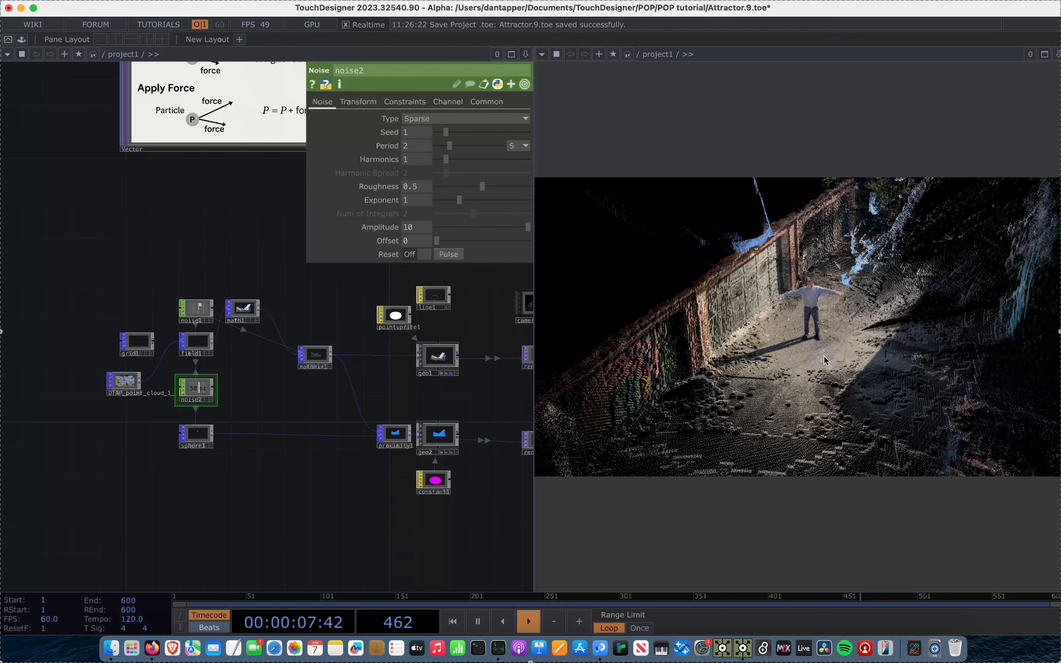
left_click(196, 309)
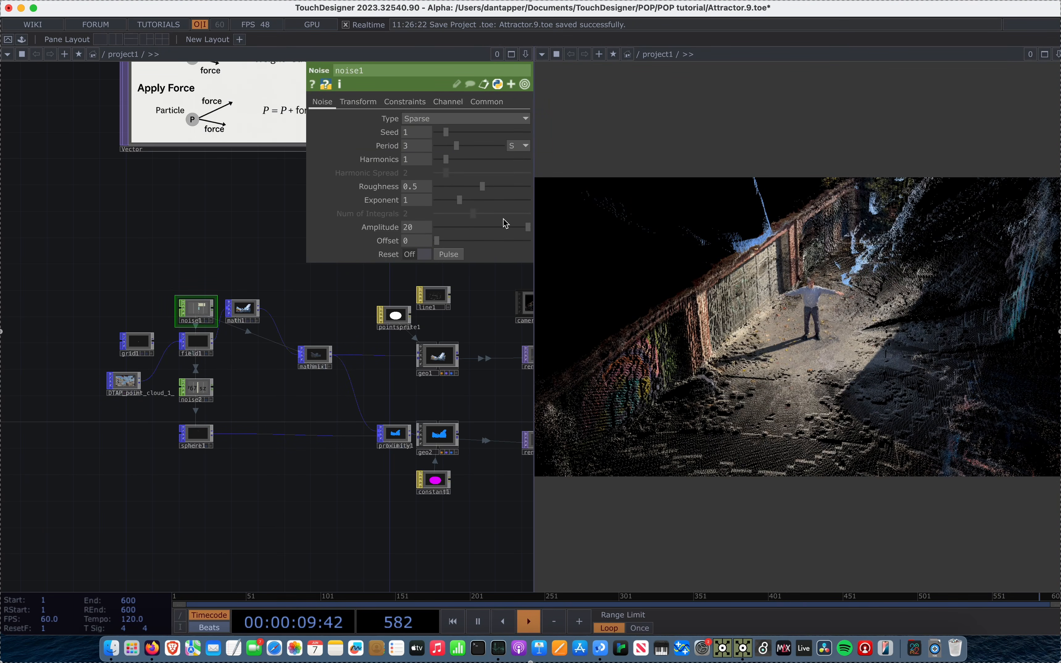
Set noise1's Amplitude to about 4.05 and thin the imported point cloud with a Thin Random of 0.53.
left_click_drag(525, 228, 478, 231)
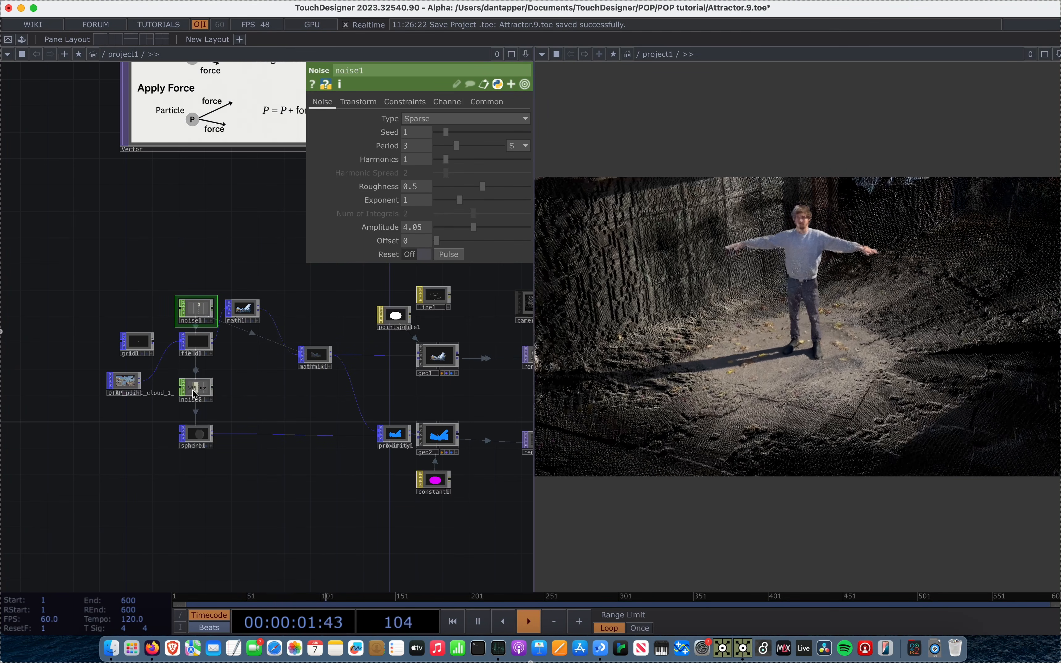
left_click(129, 385)
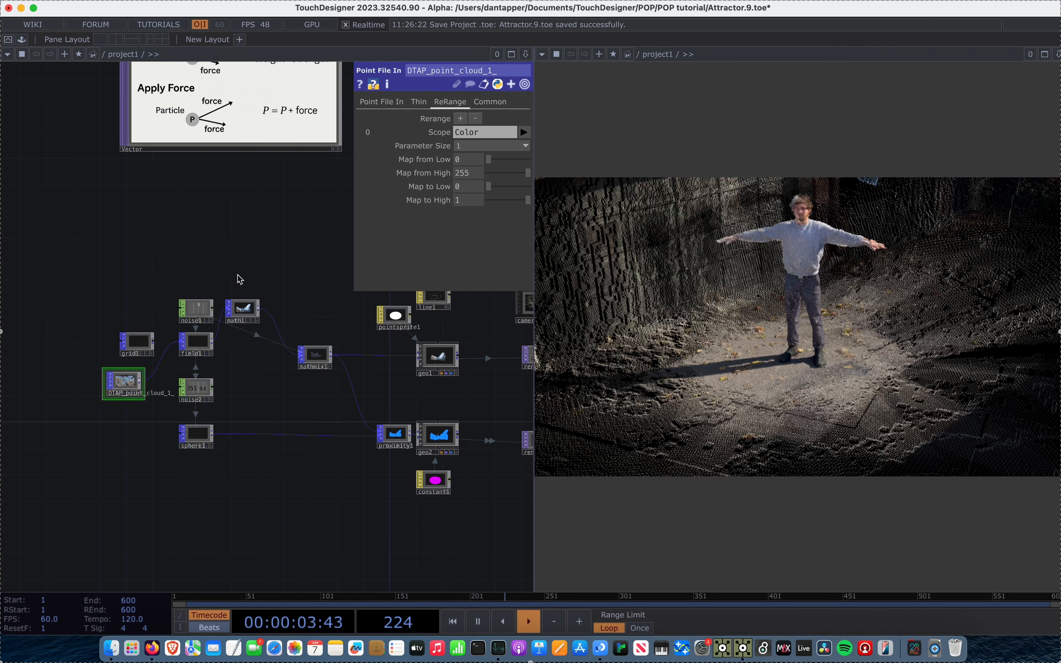
left_click(426, 102)
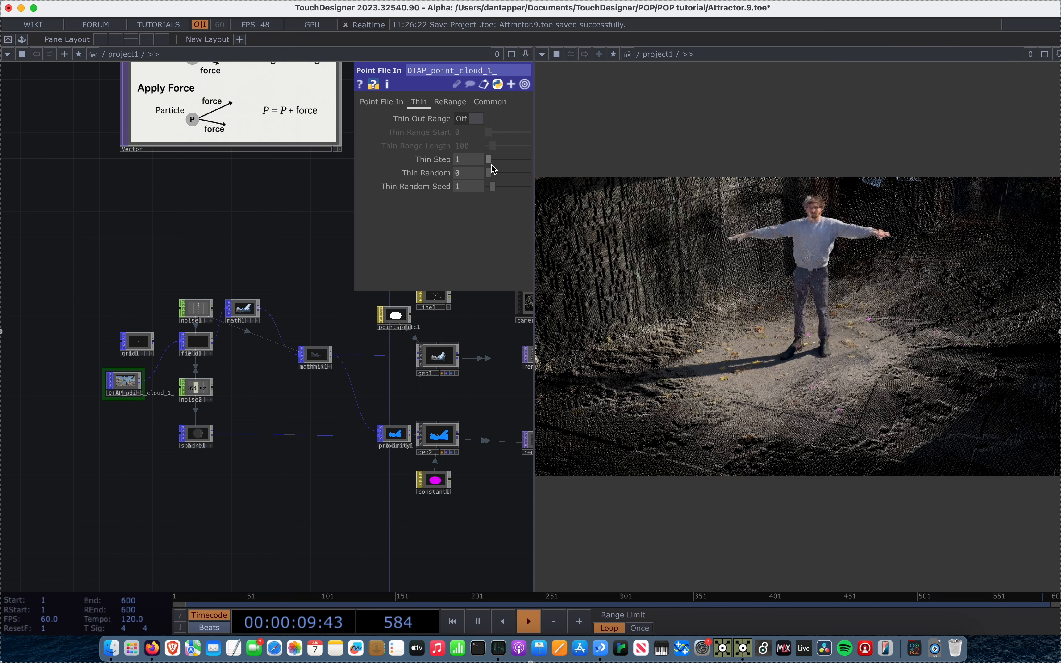
left_click_drag(491, 160, 459, 170)
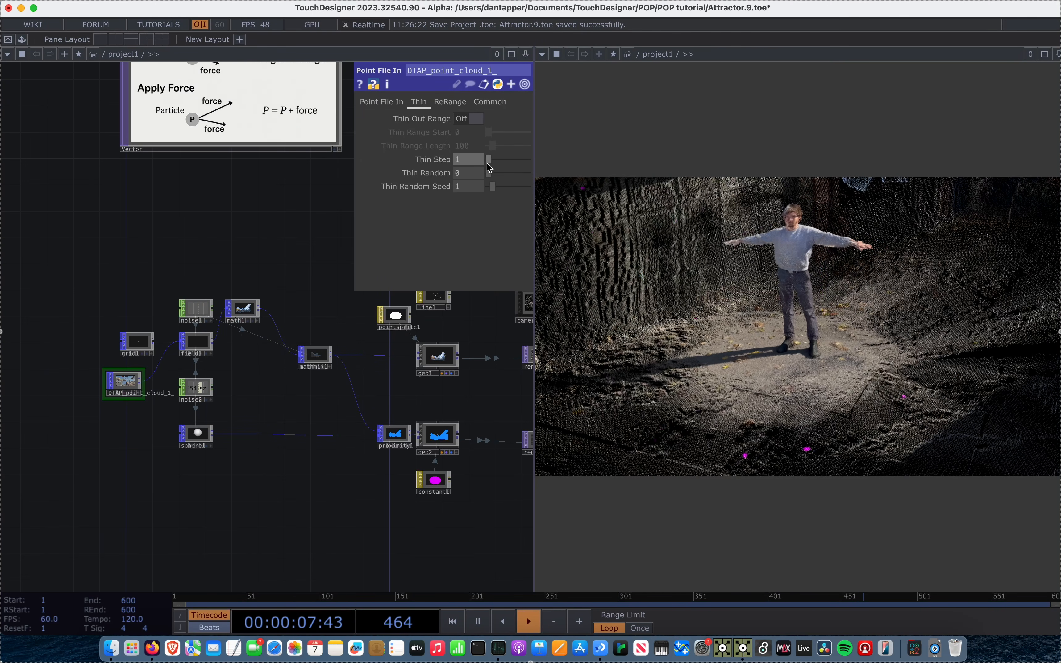
left_click_drag(492, 171, 510, 175)
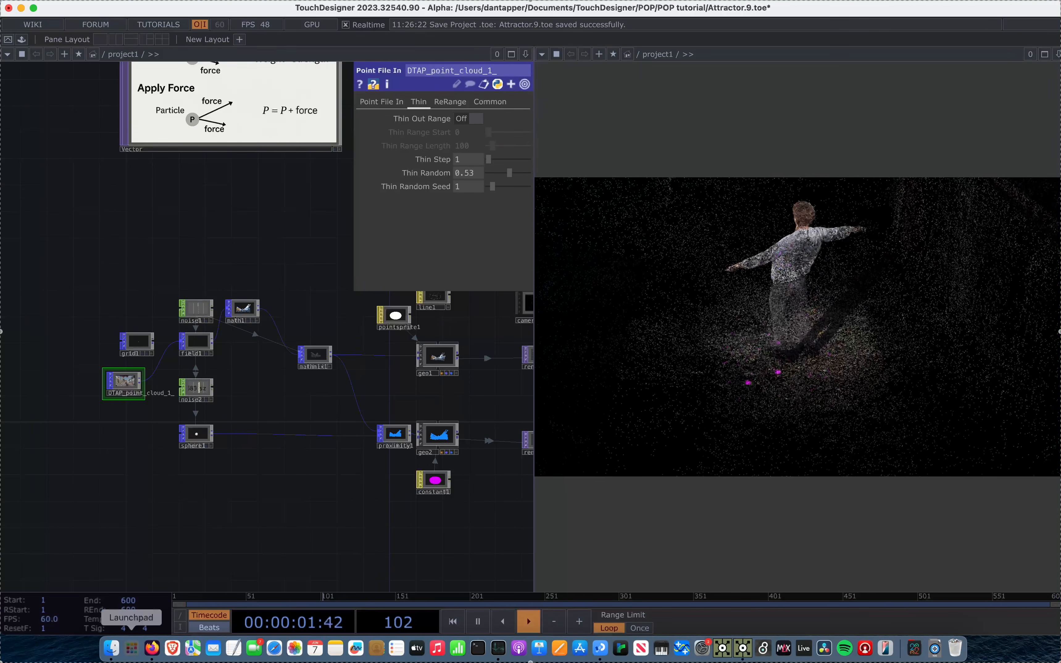
Set proximity1's Maximum Distance to about 0.163.
left_click_drag(191, 517, 71, 529)
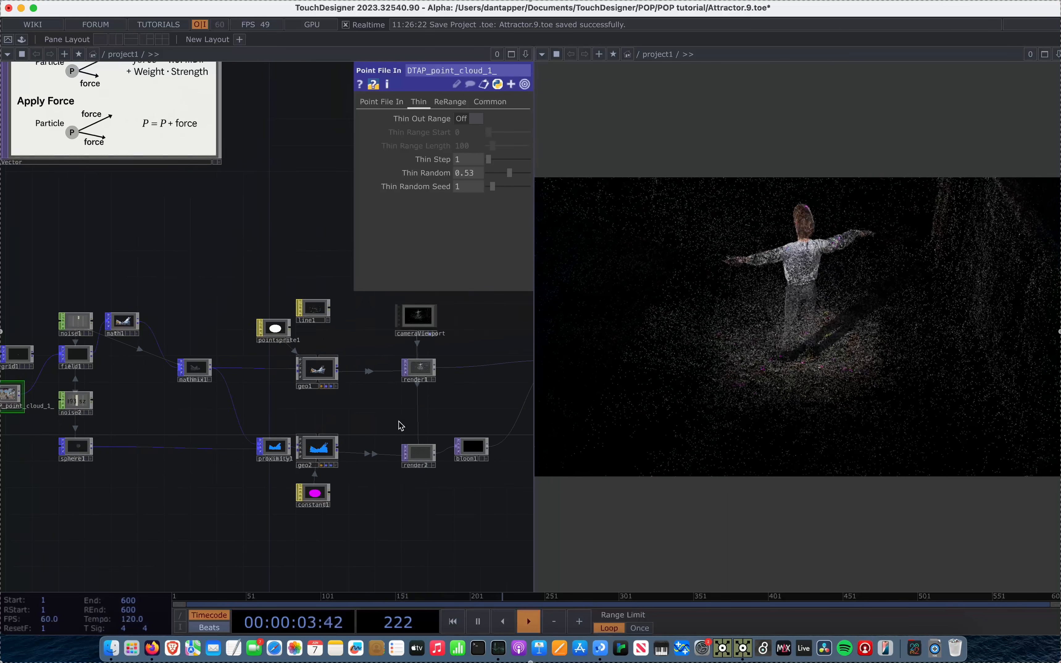
left_click_drag(464, 413, 448, 412)
left_click(255, 448)
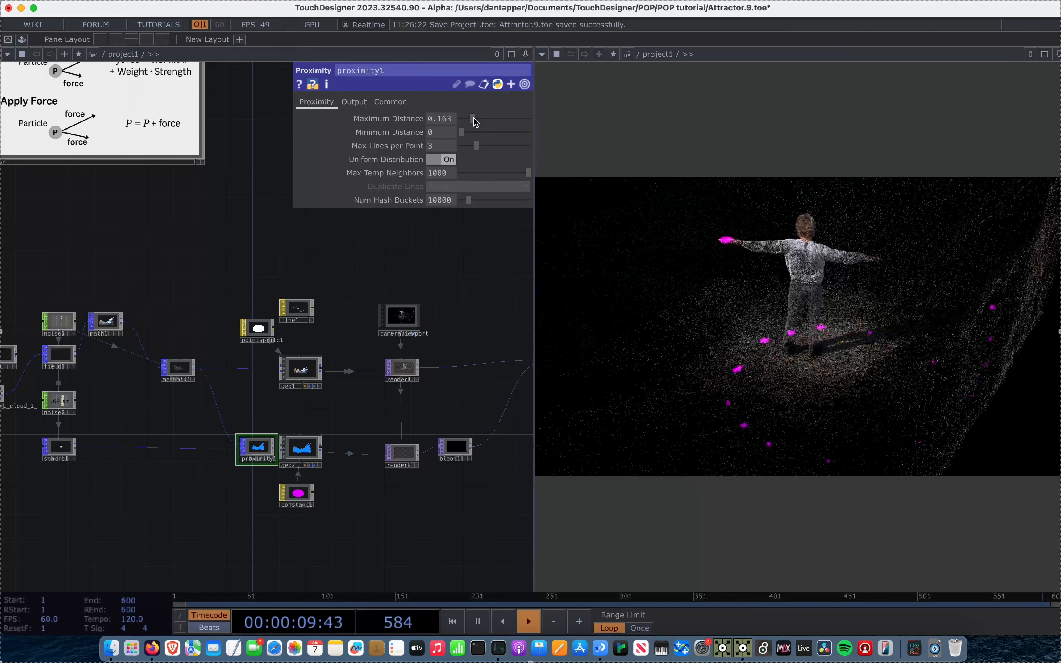
Set the Period of noise1 to about 8.21 and the Period of noise2 to about 5.21.
left_click(59, 402)
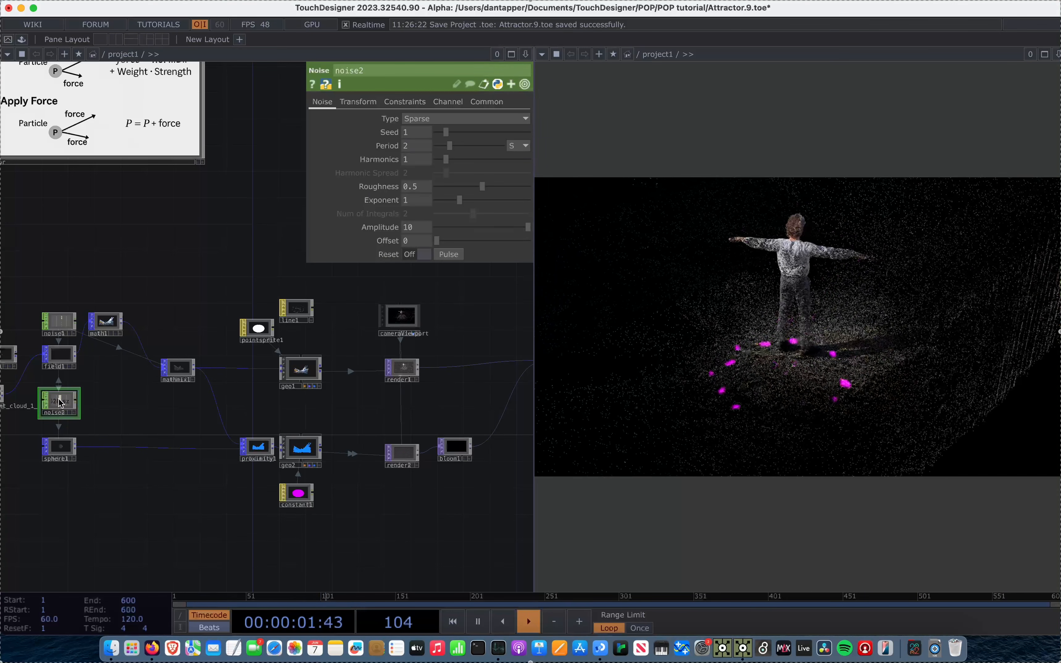
left_click(58, 321)
left_click_drag(462, 151, 489, 145)
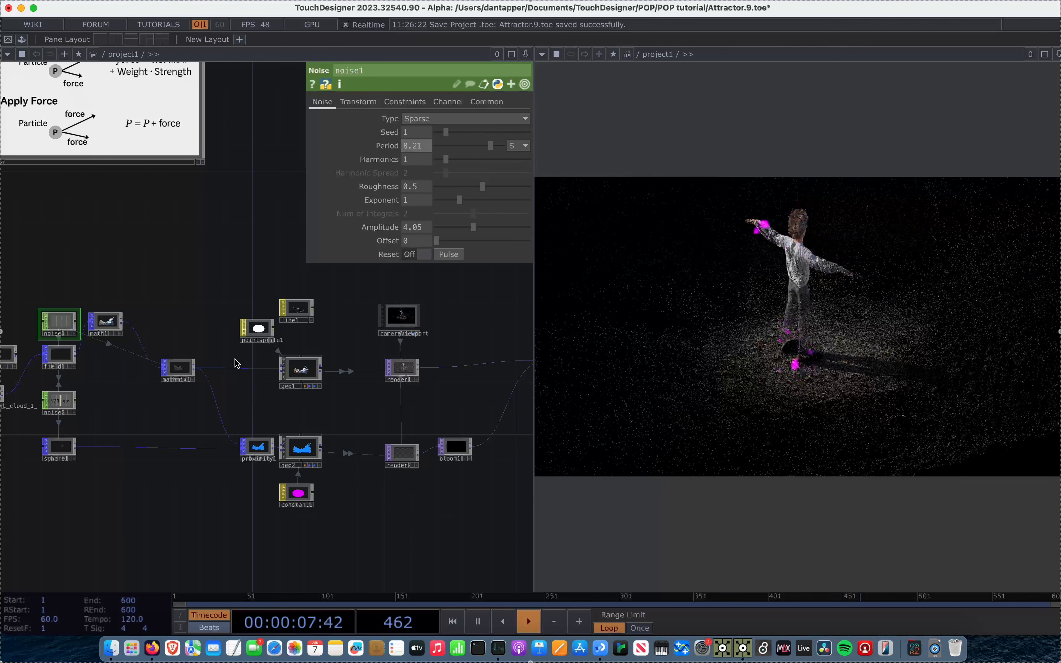
left_click(59, 448)
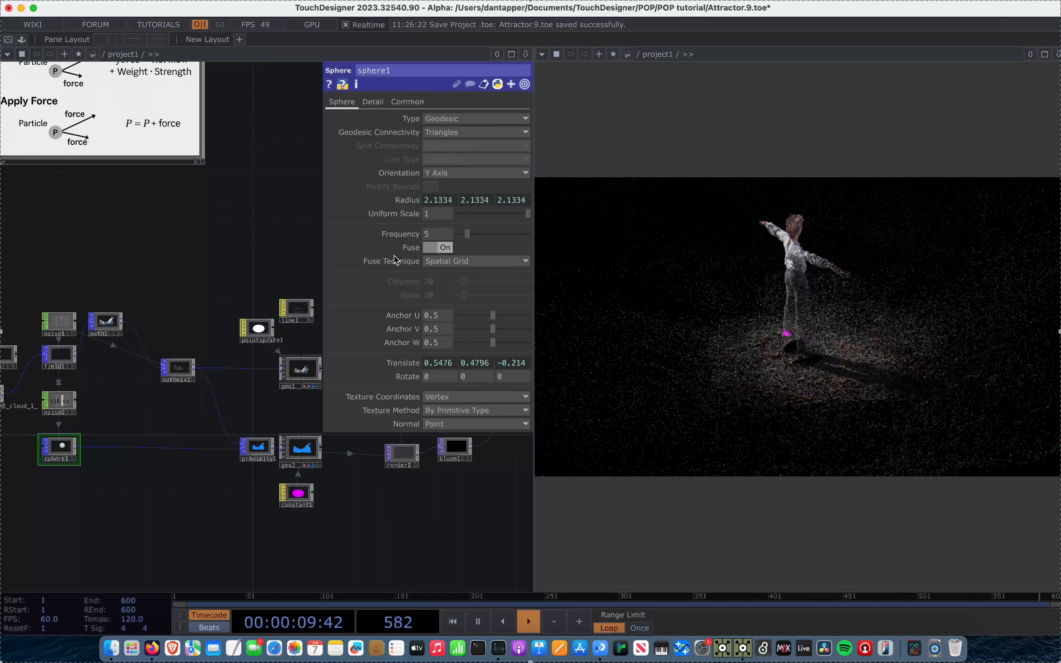
left_click(59, 402)
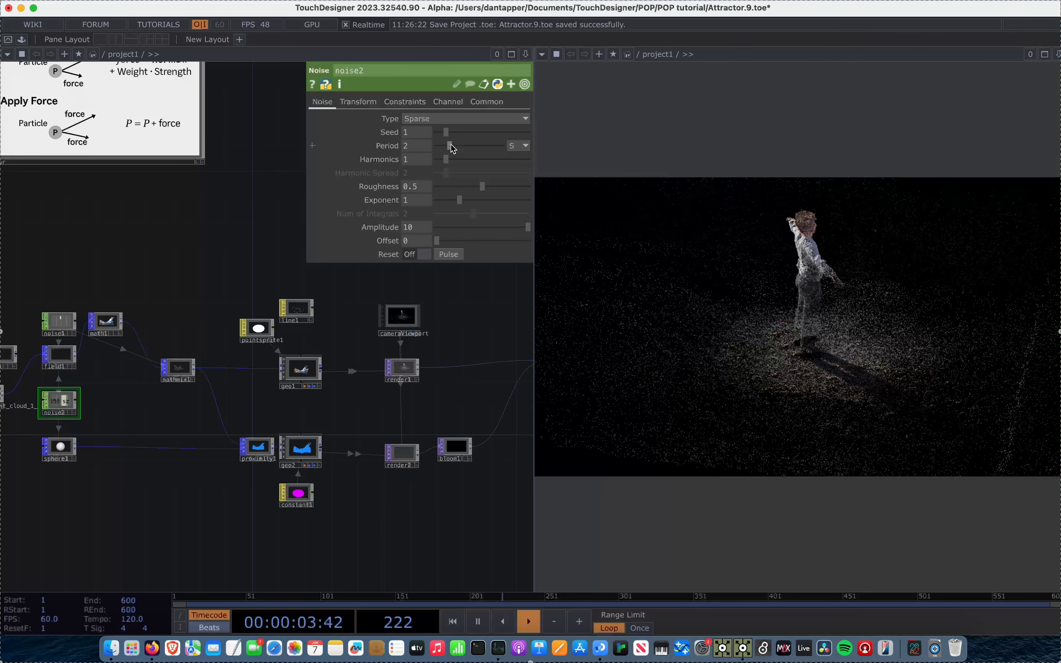
left_click_drag(453, 148, 474, 148)
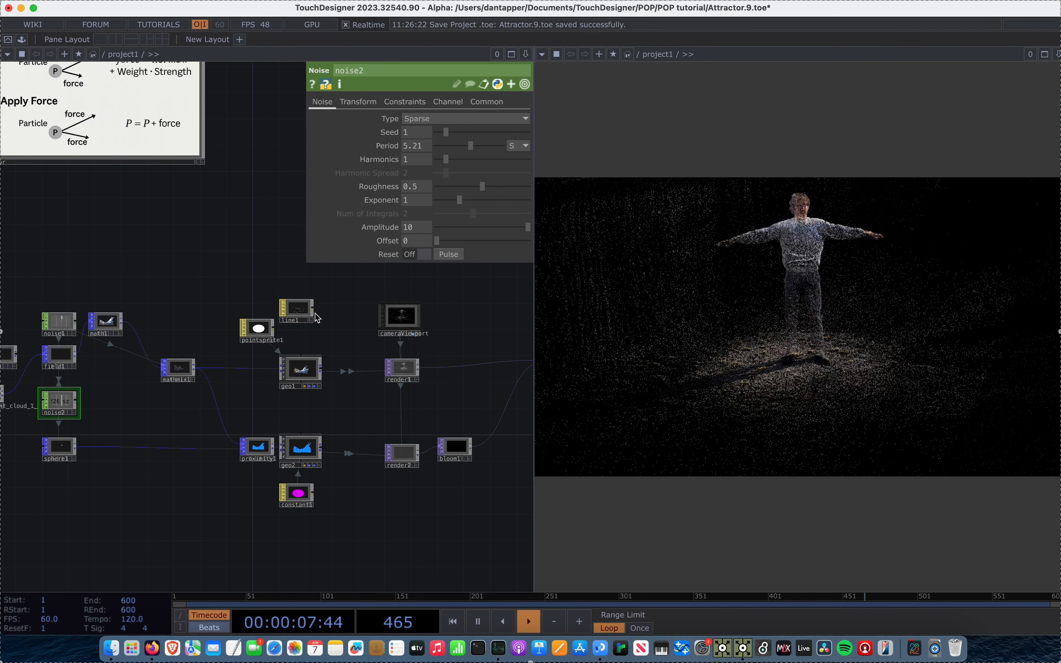
Increase the Constant Point Size of the pointsprite1 material to about 2.13.
left_click(259, 329)
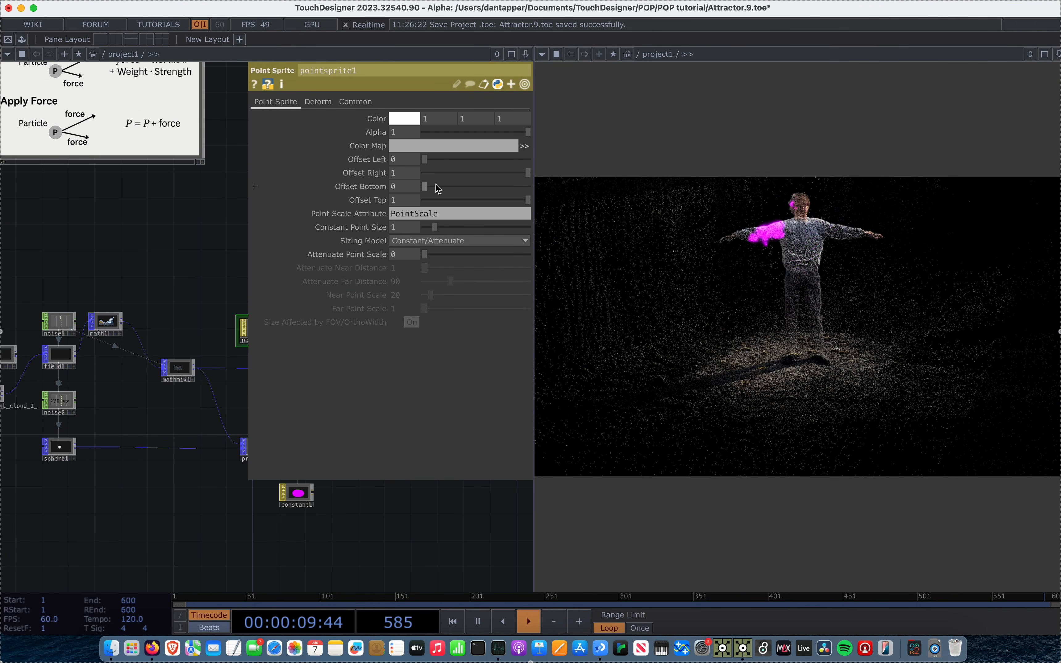
left_click_drag(434, 227, 446, 227)
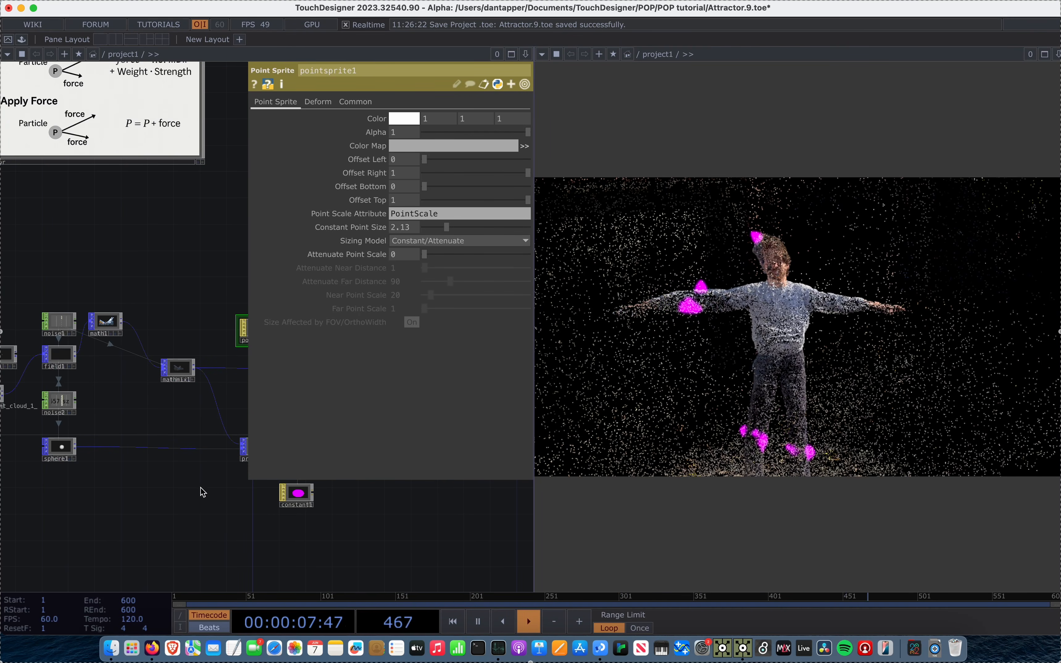
Set bloom1's Max Bloom Radius to 0.55 and its Min Bloom Radius to 0.07.
scroll(199, 490, "right", 5)
scroll(174, 508, "right", 3)
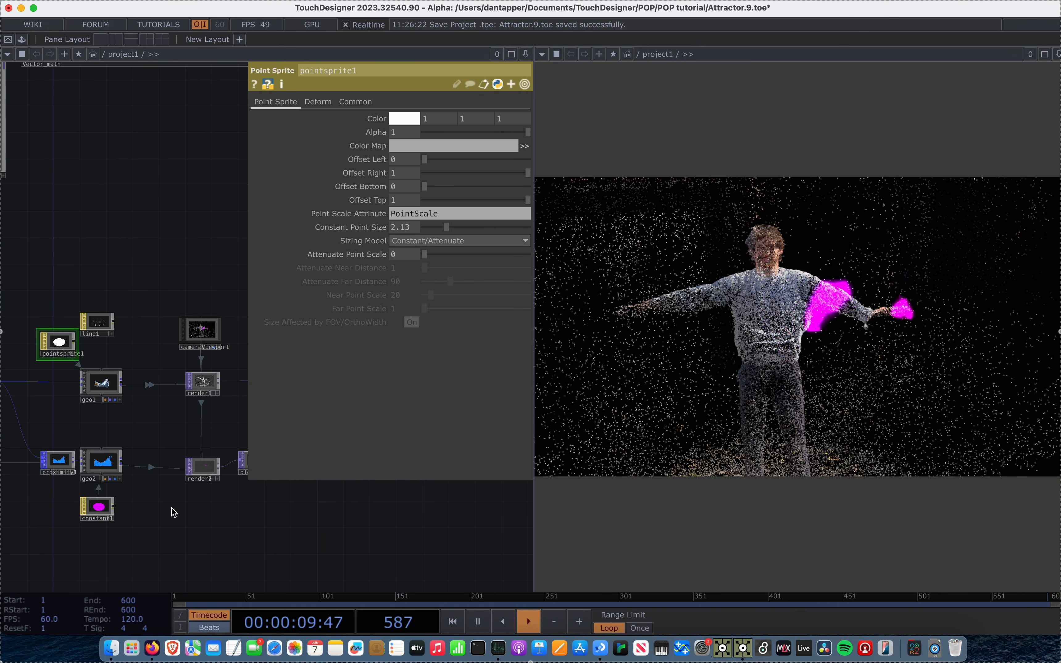
left_click(210, 460)
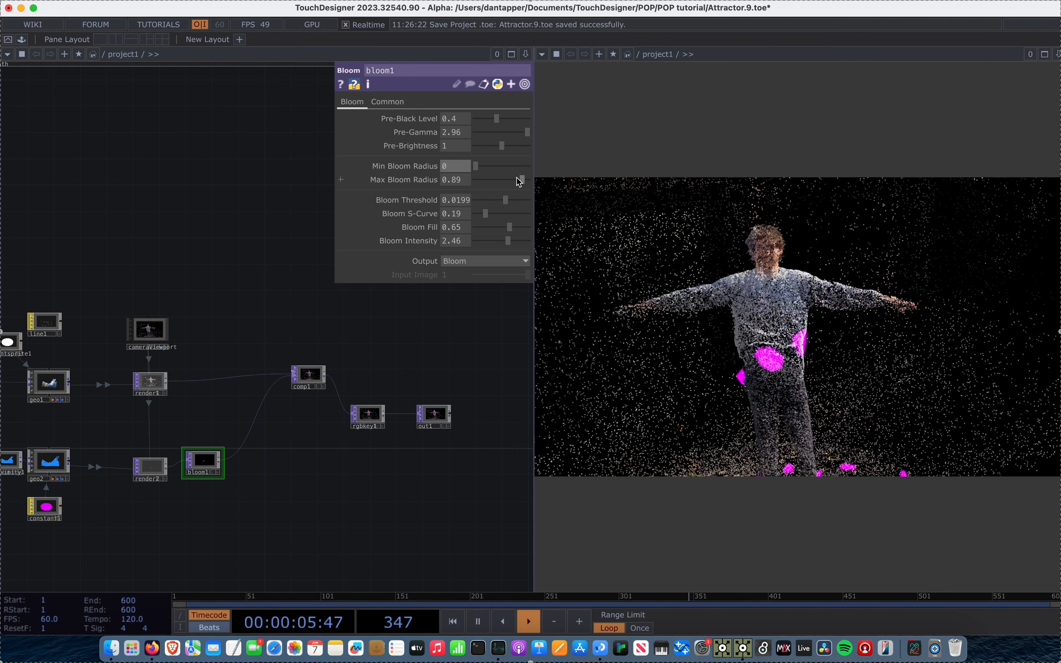
left_click_drag(502, 180, 482, 167)
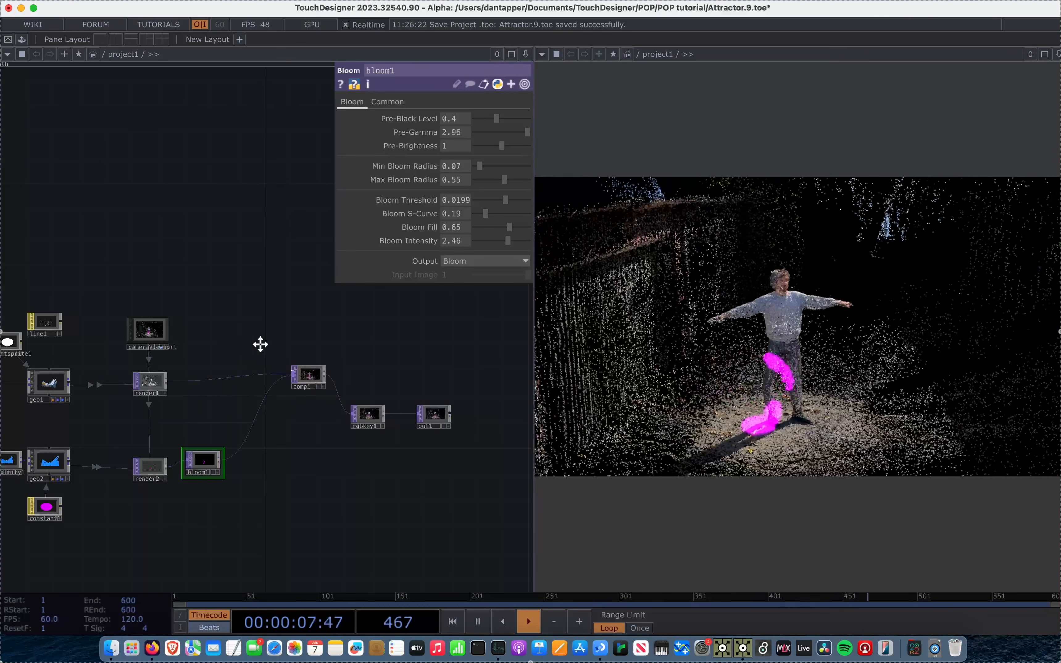
Set field1's Transition Range to about 0.386 and the upper value of its To Range to 3.
left_click_drag(240, 344, 436, 344)
left_click_drag(111, 448, 166, 446)
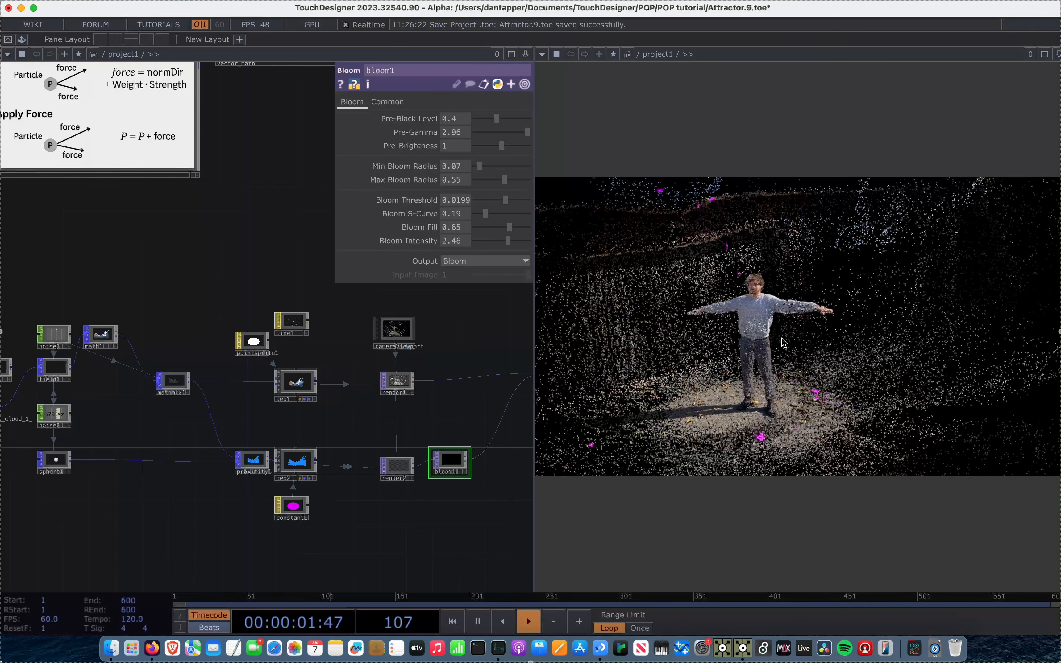
left_click_drag(135, 429, 241, 429)
left_click(161, 369)
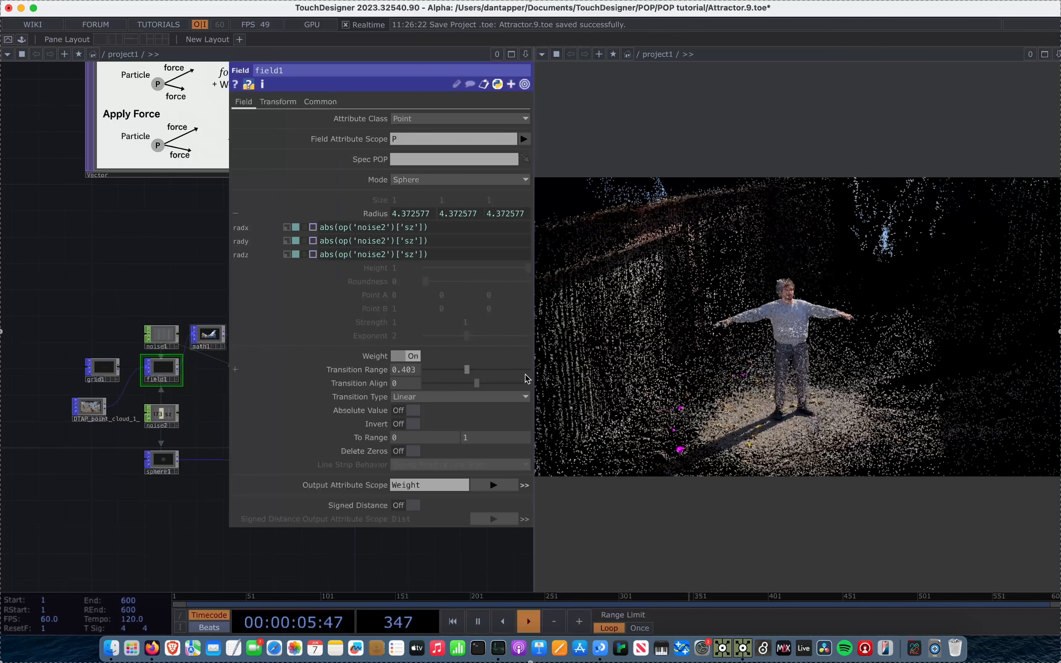
left_click_drag(467, 371, 491, 370)
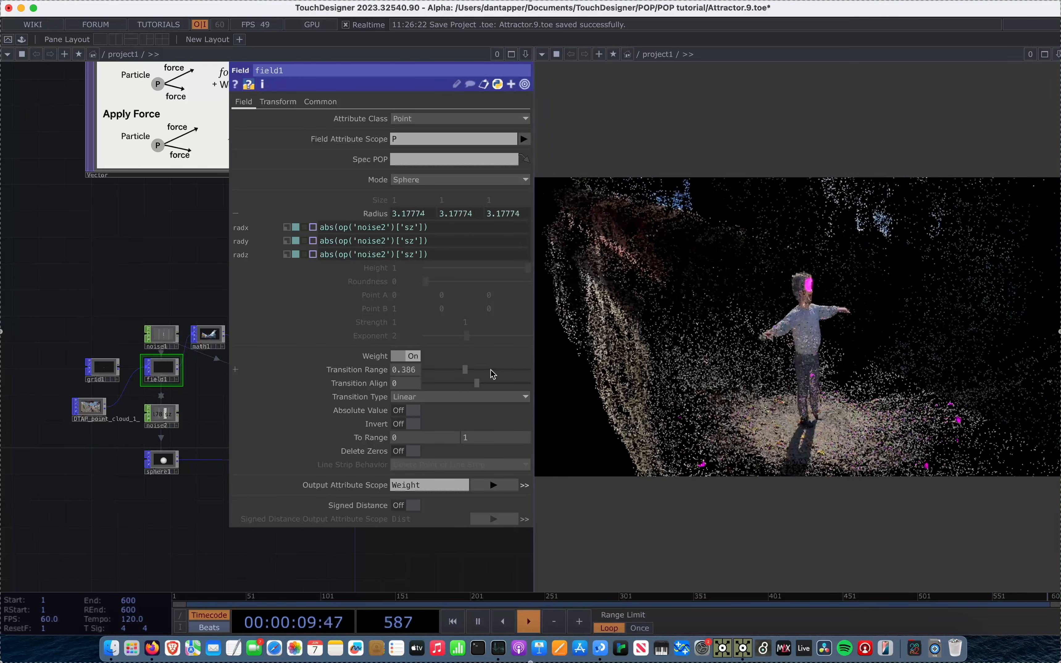
left_click(474, 437)
type("3")
key("Return")
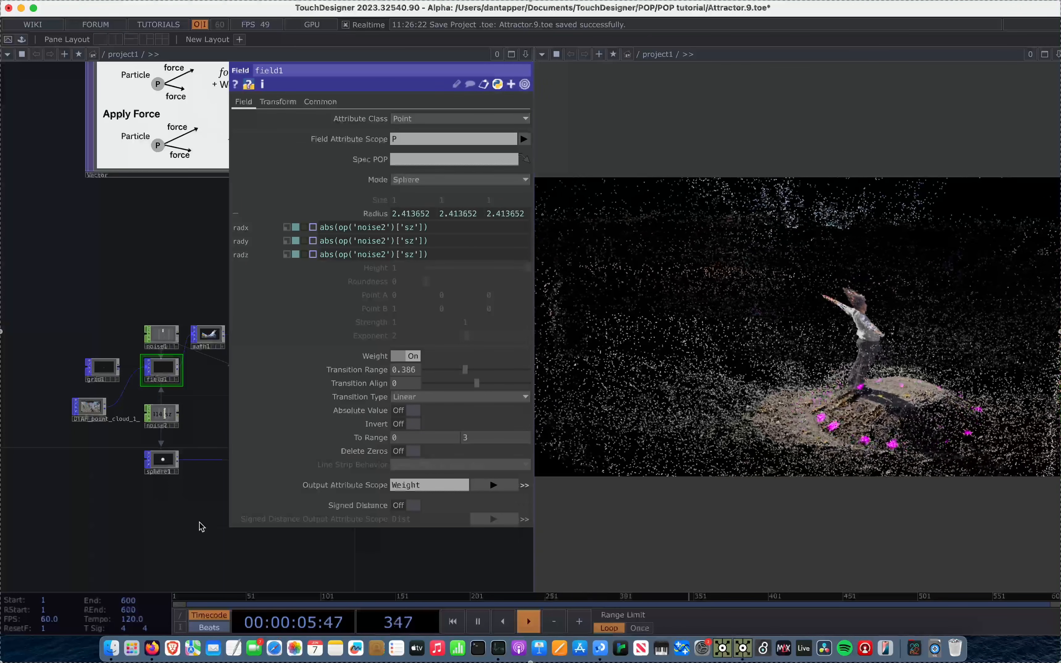
Enter a new value for the strength uniform in mathmix1.
left_click_drag(227, 424, 94, 424)
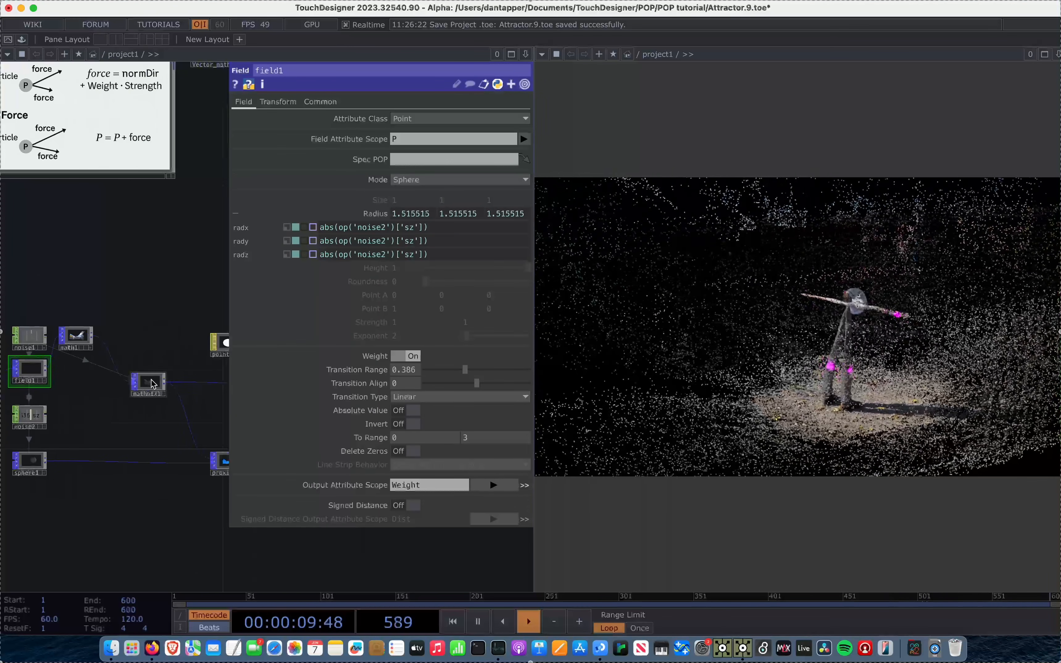
left_click(155, 385)
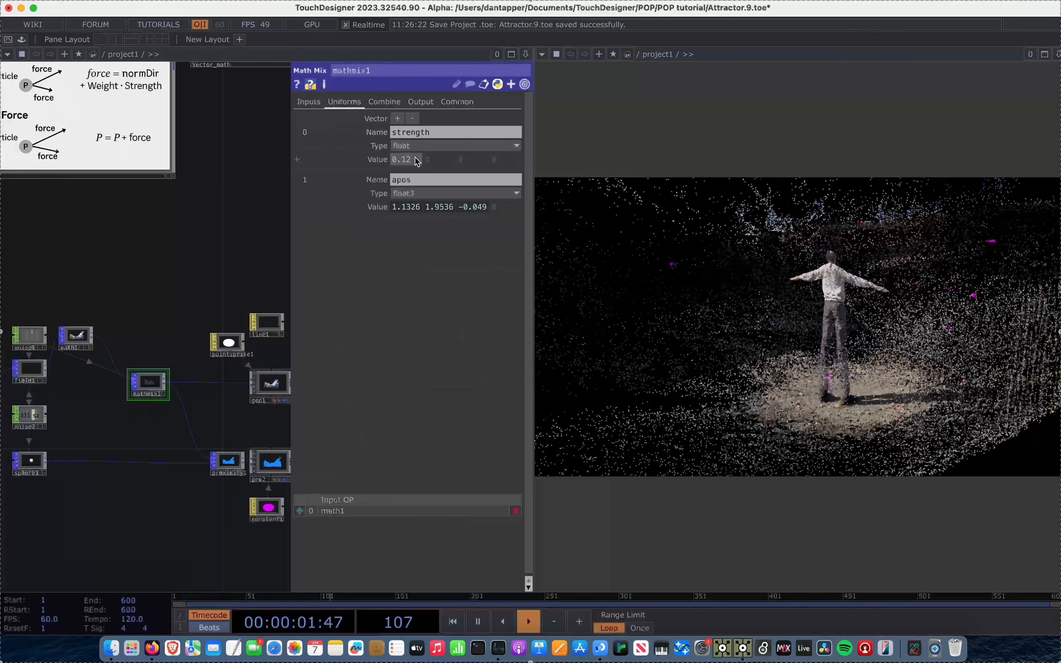
type("0")
key("Return")
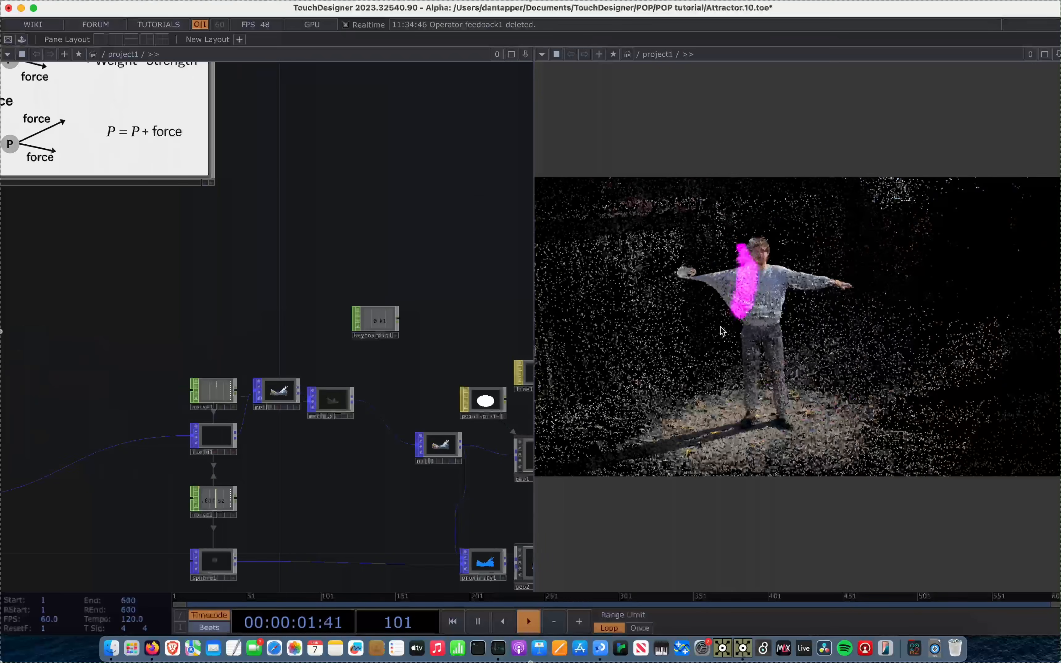
Undo the recent edits one after another, past the blend and null setup, parameter tuning and point sprite material, to the point cloud's ReRange settings.
left_click_drag(503, 306, 361, 305)
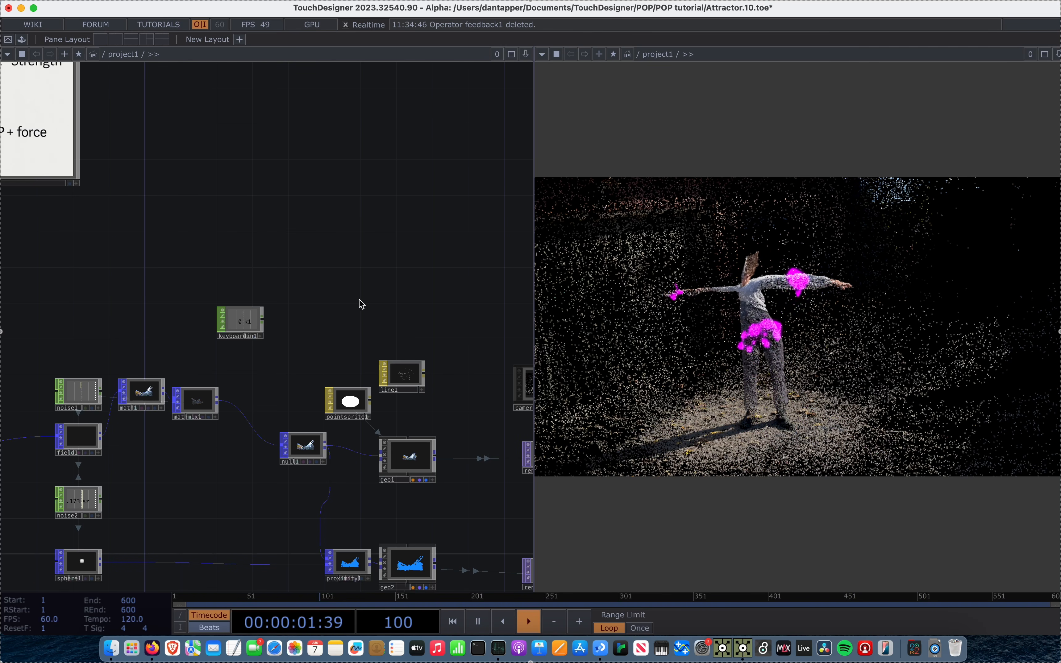
key("super+z")
key("super+z")
key("super+z")
key("super+z")
key("super+z")
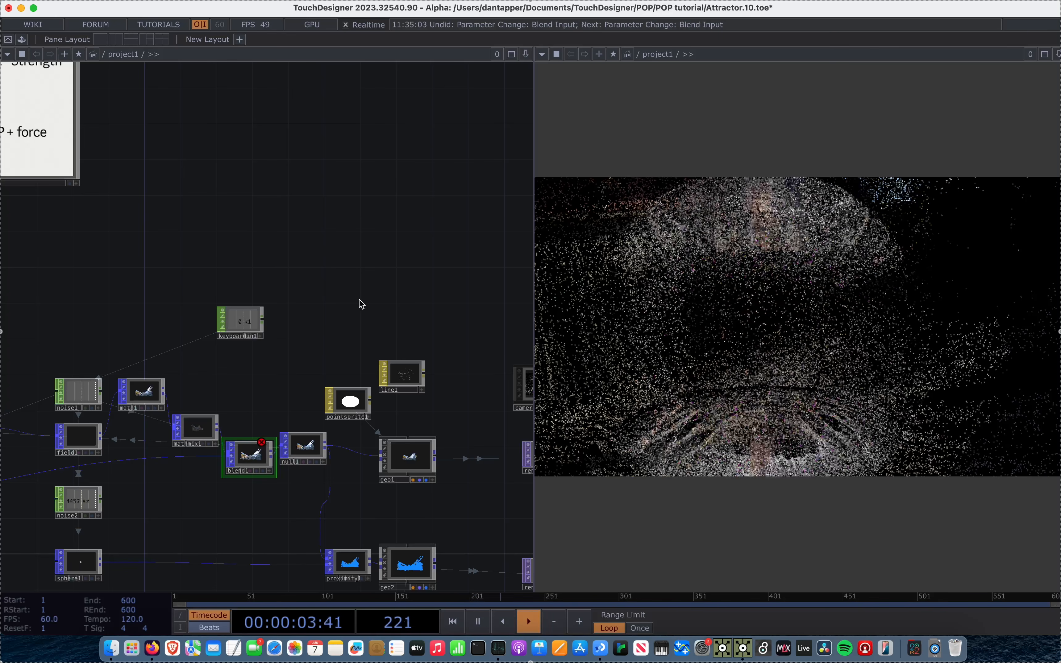
key("super+z")
key("super+z")
key("super+z")
key("super+z")
key("super+z")
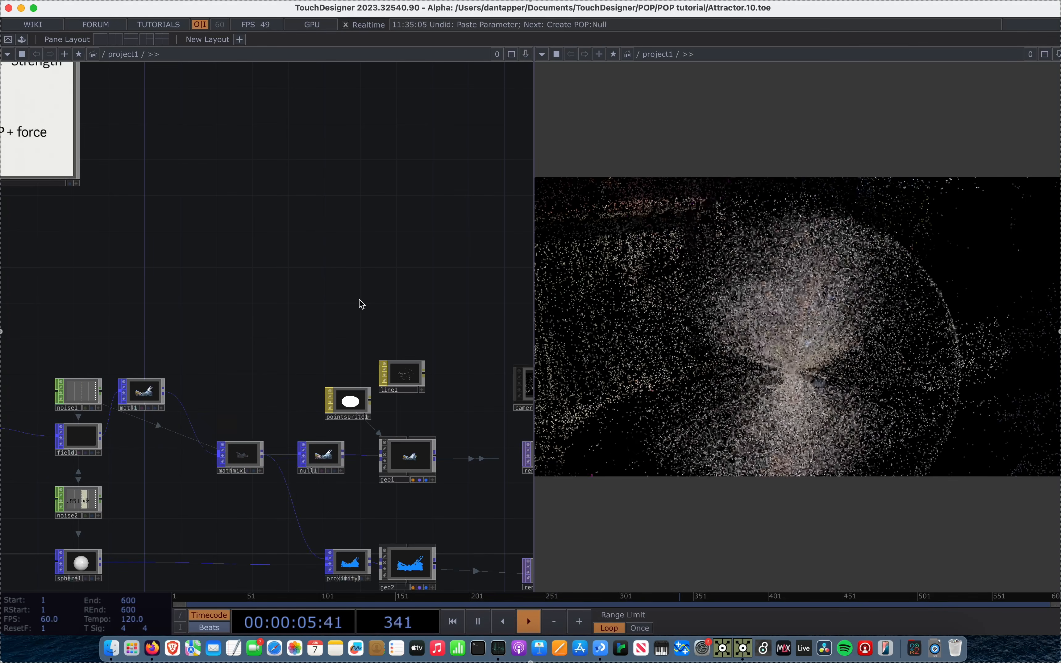
key("super+z")
key("super+z")
key("super+z")
key("super+z")
key("super+z")
key("super+z")
key("super+z")
key("super+z")
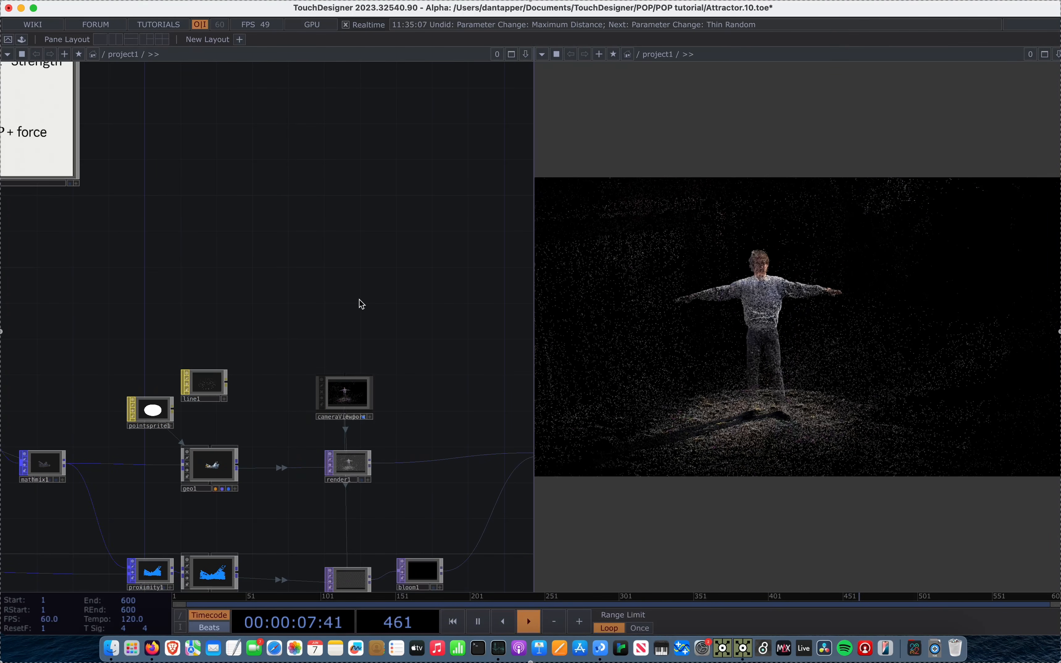
key("super+z")
key("super+z")
key("super+z")
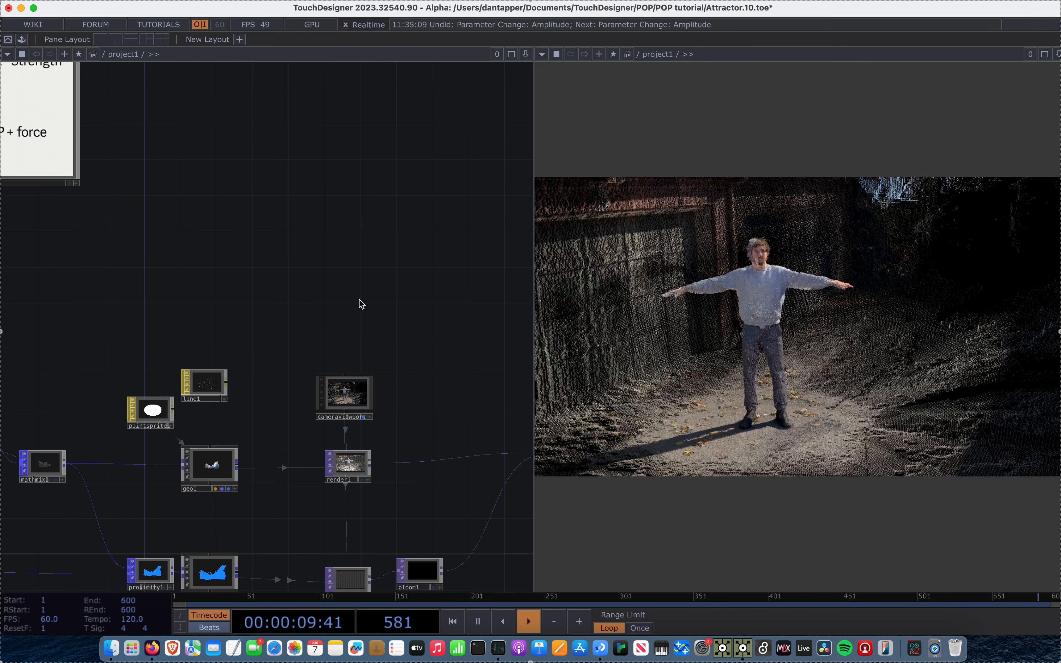
key("super+z")
key("super+z")
key("super+z")
key("super+z")
key("super+z")
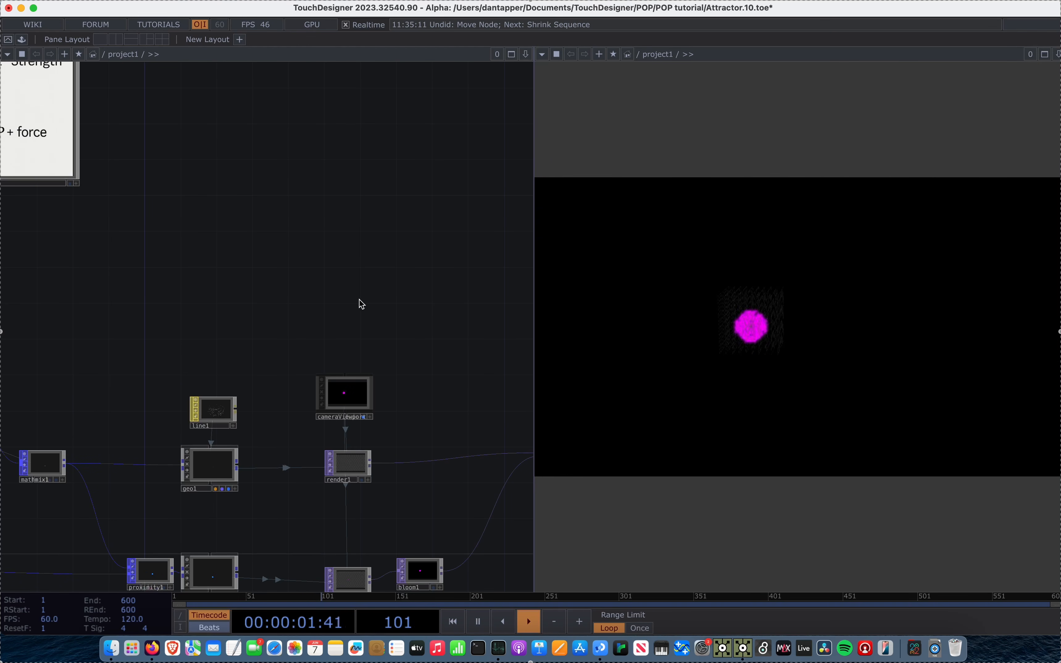
key("super+z")
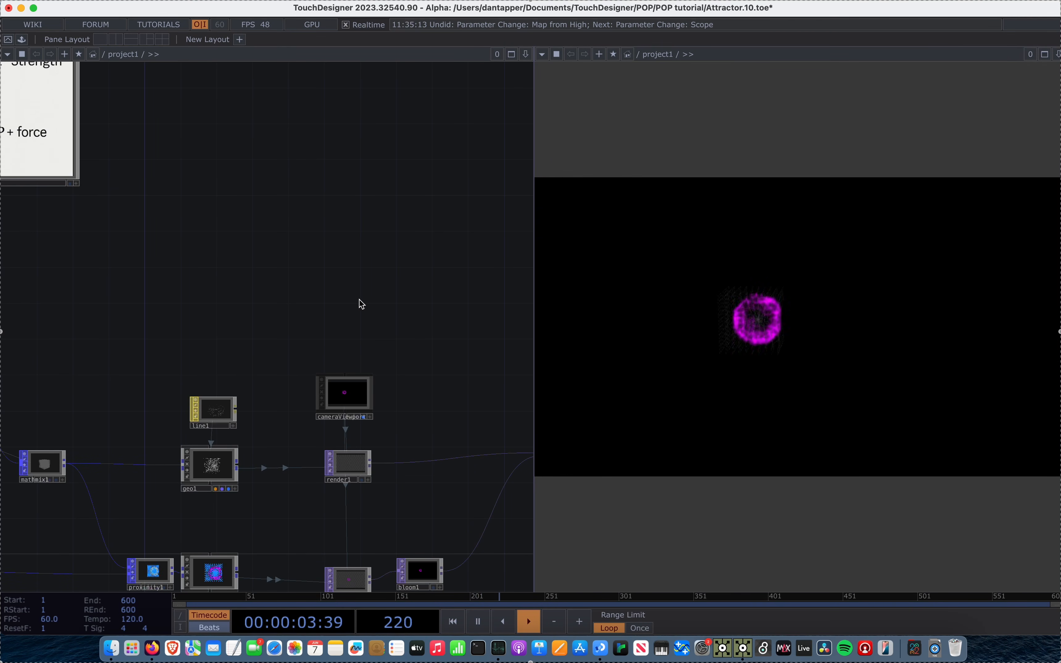